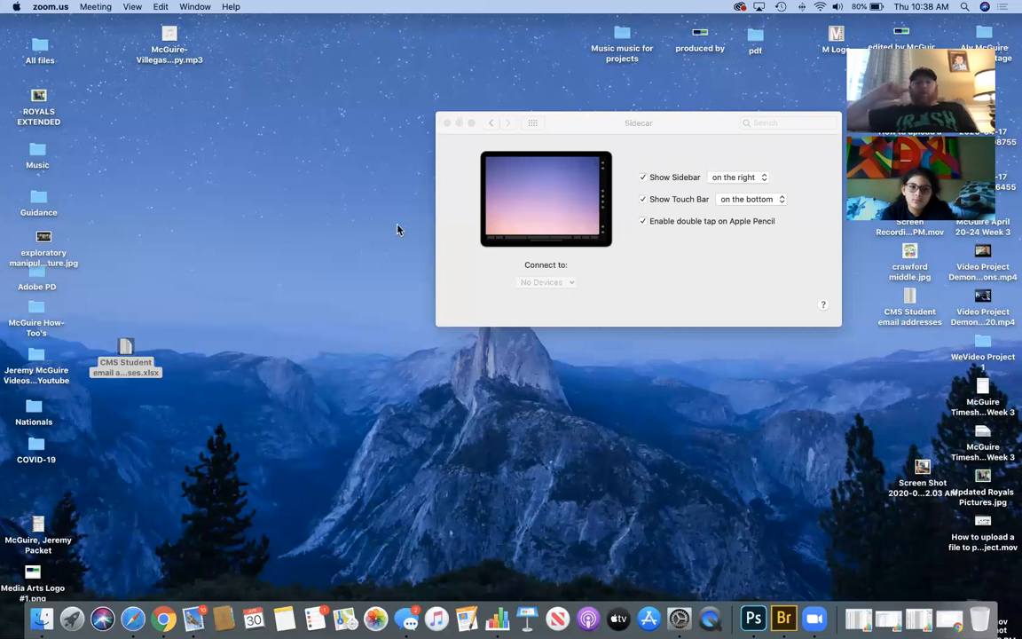
- Close the Sidecar settings and bring the Chrome window forward, shifted slightly lower
key("super+w")
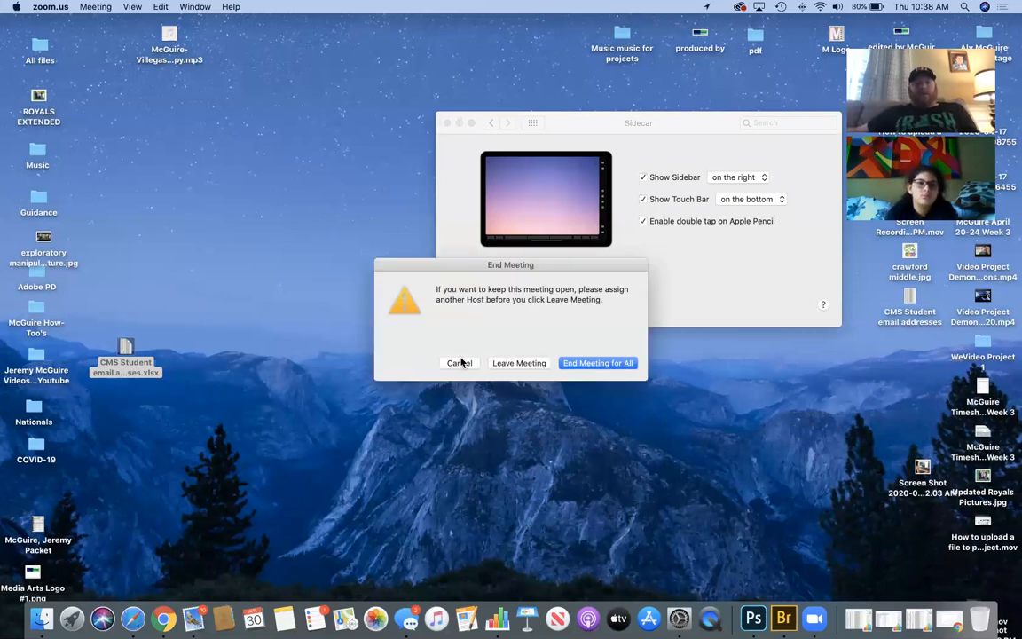
left_click(445, 124)
left_click(165, 619)
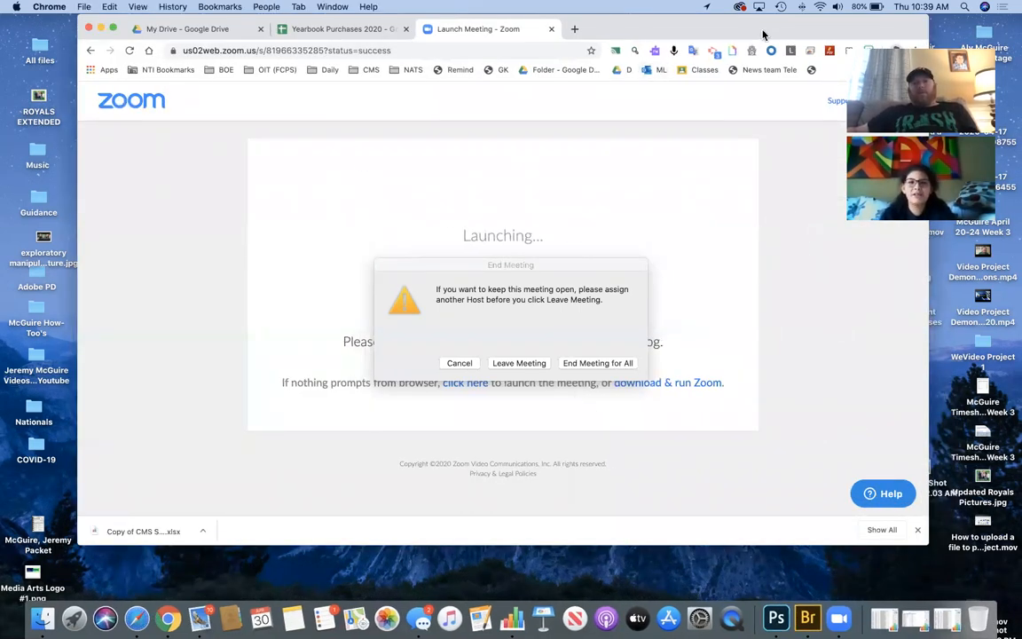
left_click_drag(774, 33, 767, 79)
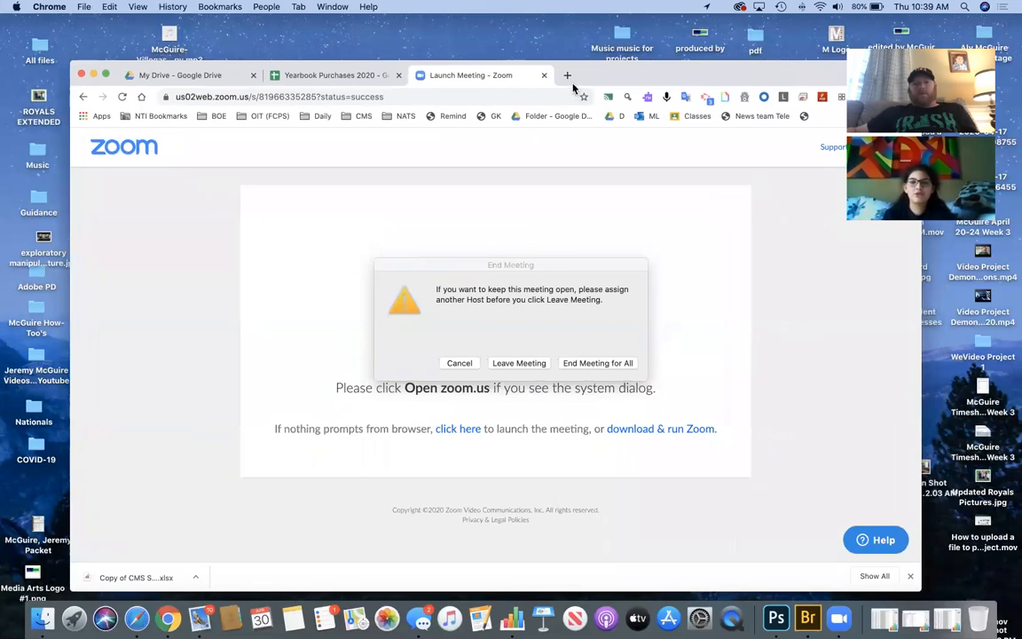
left_click(568, 77)
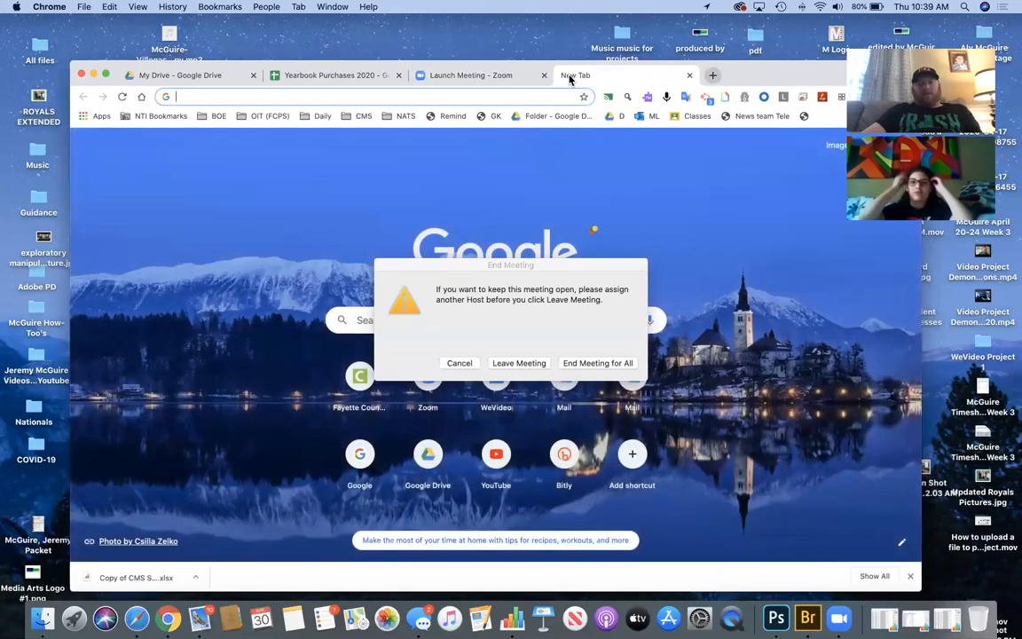
type("www")
key("Return")
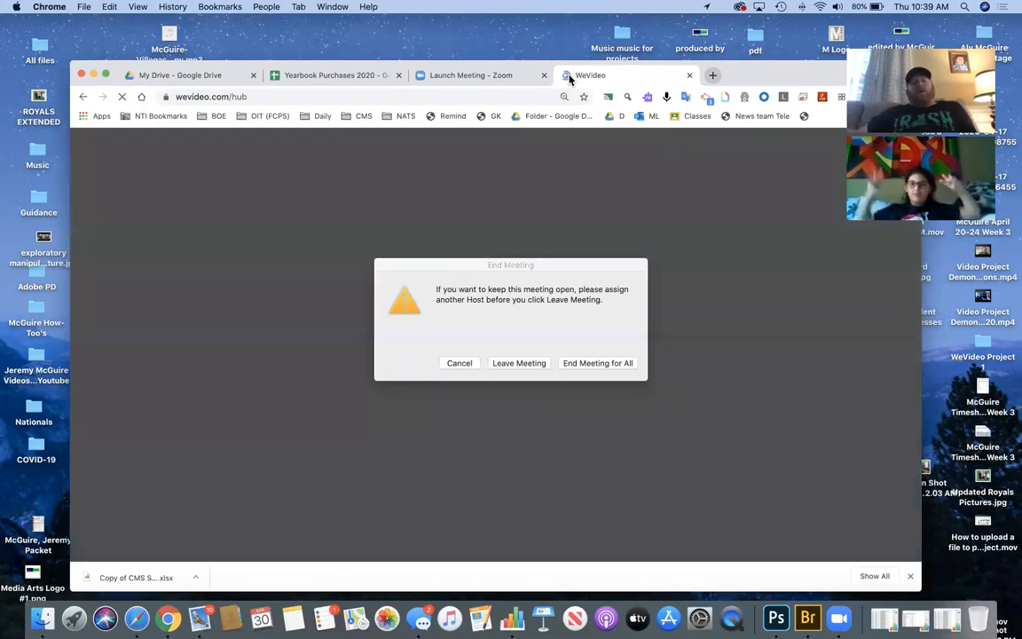
left_click(450, 365)
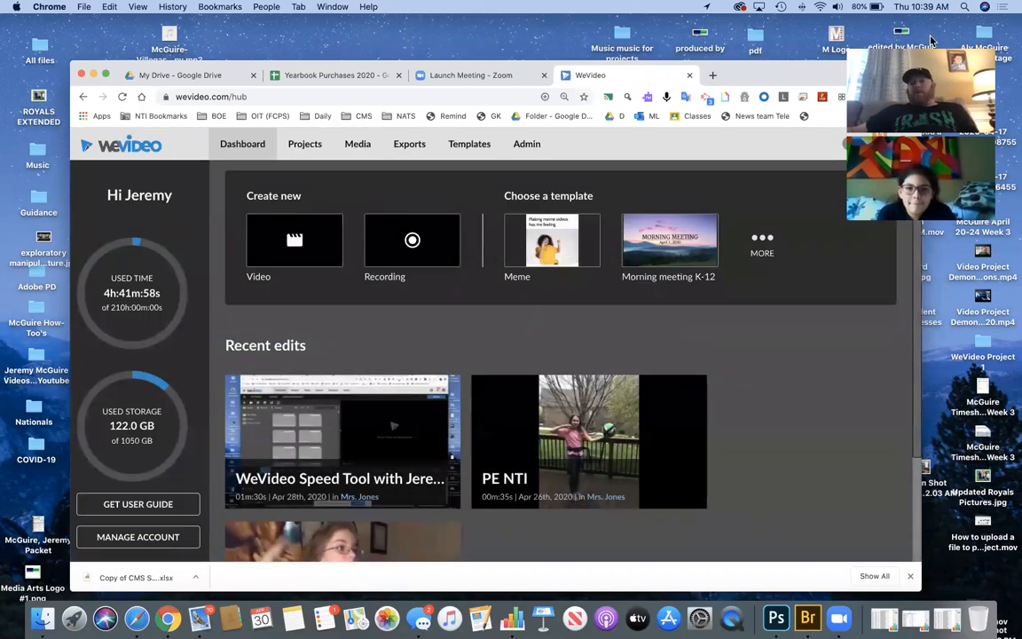
- Move the call panel aside and stretch the Chrome window taller and wider to fill the screen
left_click_drag(931, 39, 948, 28)
left_click_drag(771, 62, 768, 16)
left_click_drag(47, 123, 0, 125)
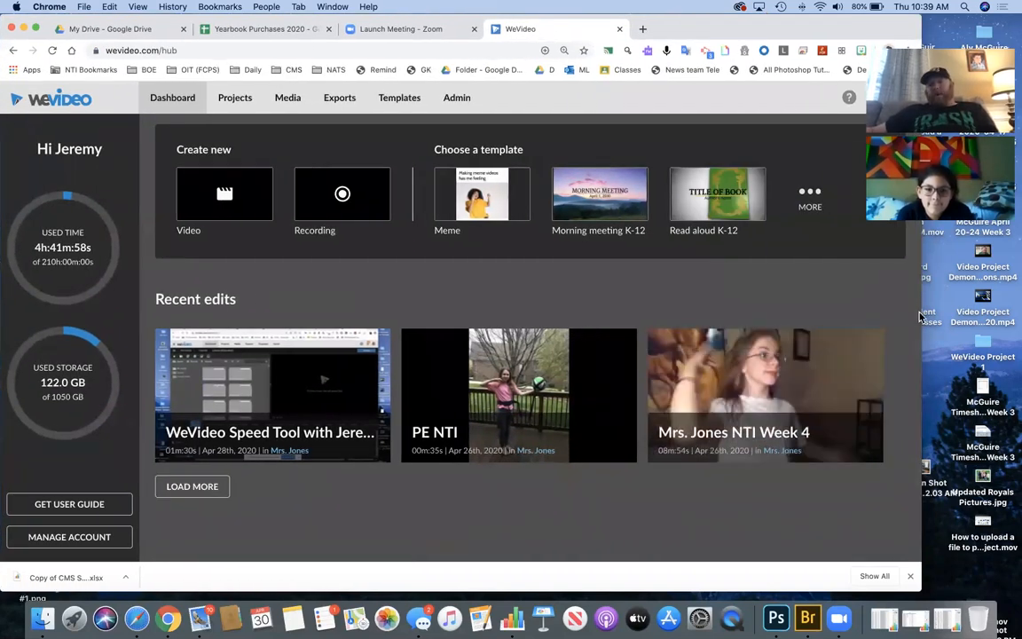
left_click_drag(923, 308, 1021, 304)
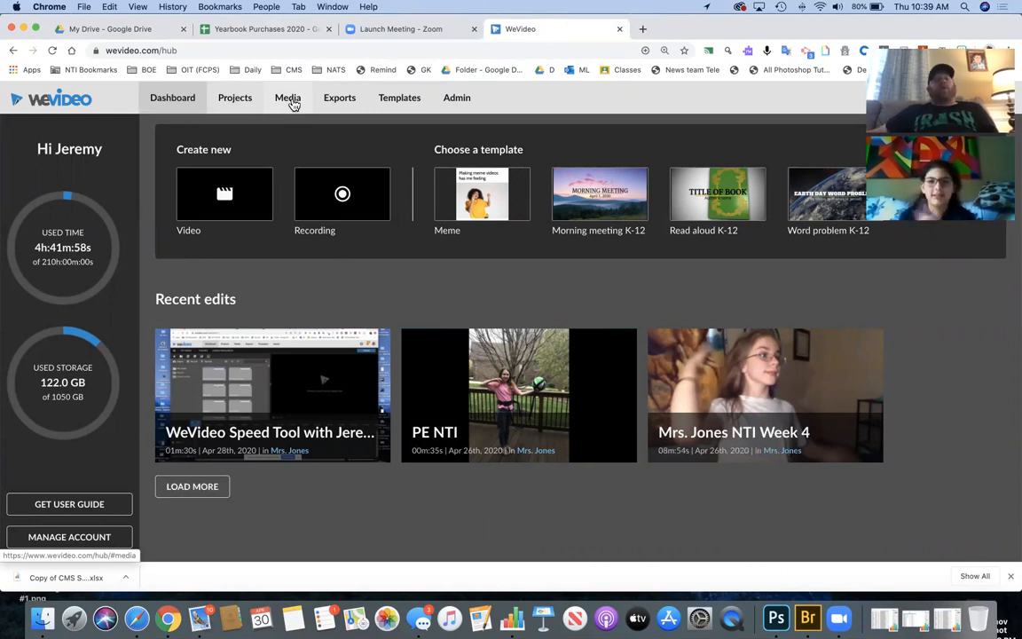
- Look through the Media folders and Import window, view Projects, then return to the Dashboard
left_click(291, 102)
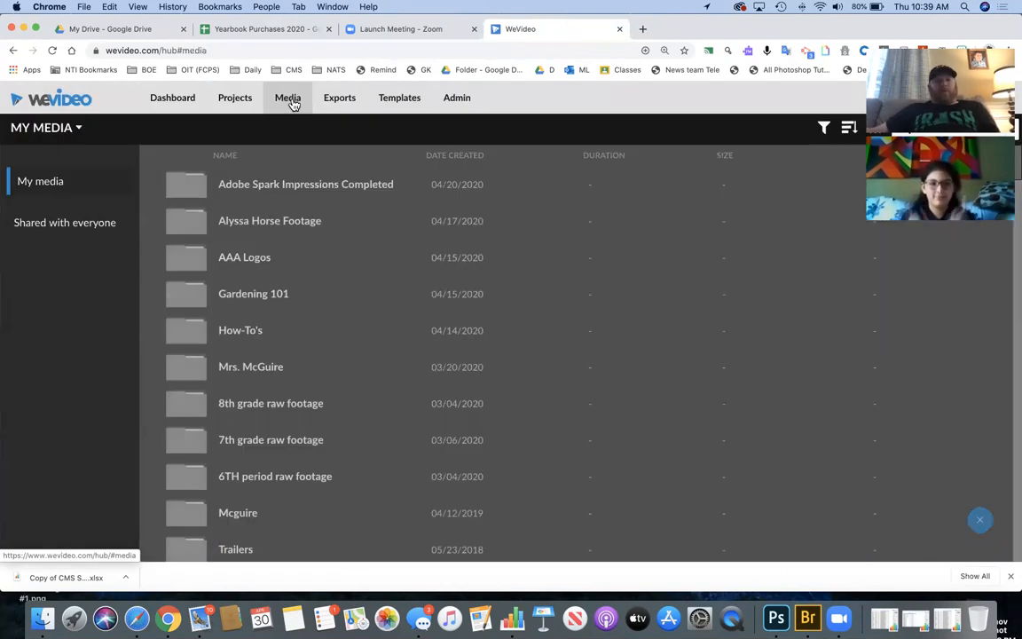
left_click(979, 520)
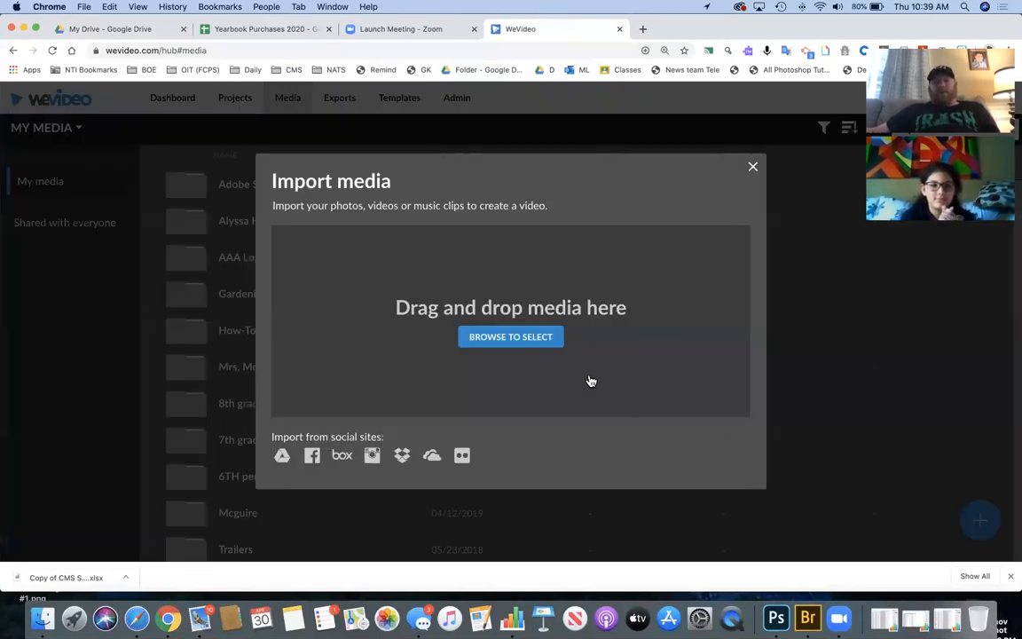
left_click(753, 168)
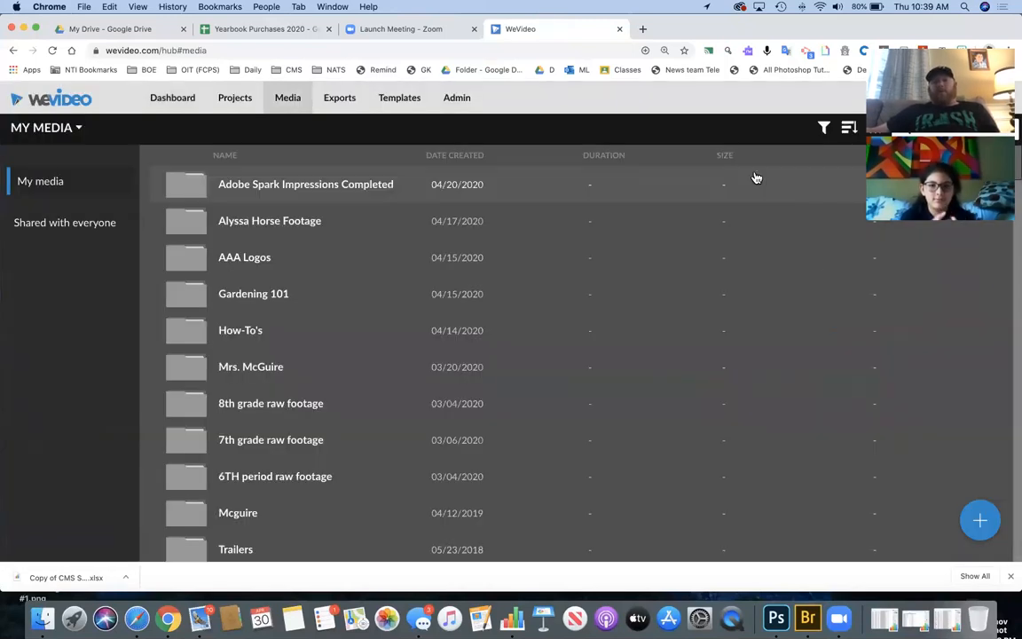
left_click(979, 522)
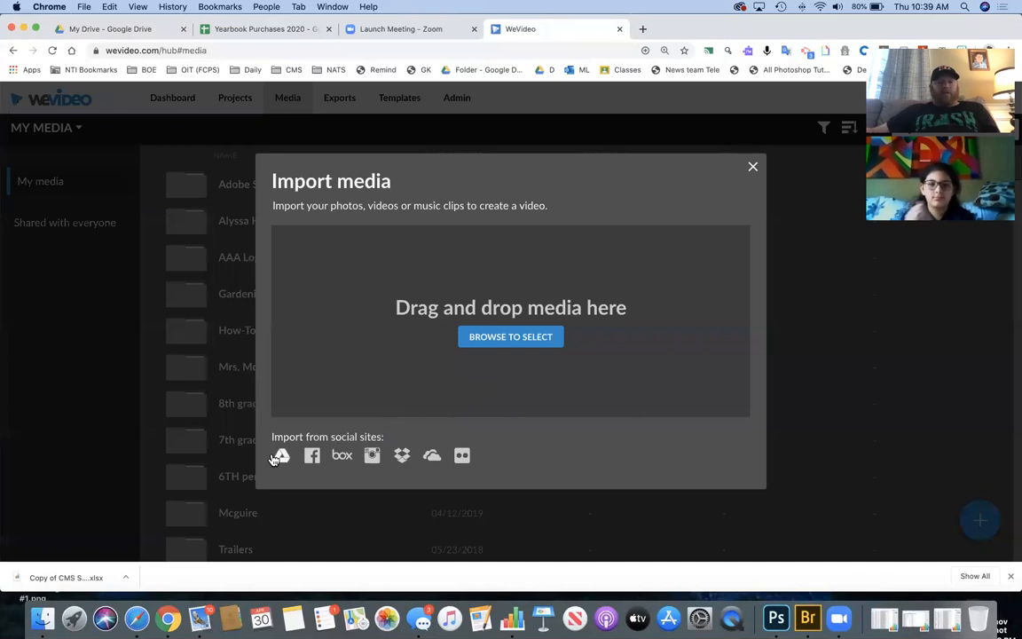
left_click(753, 167)
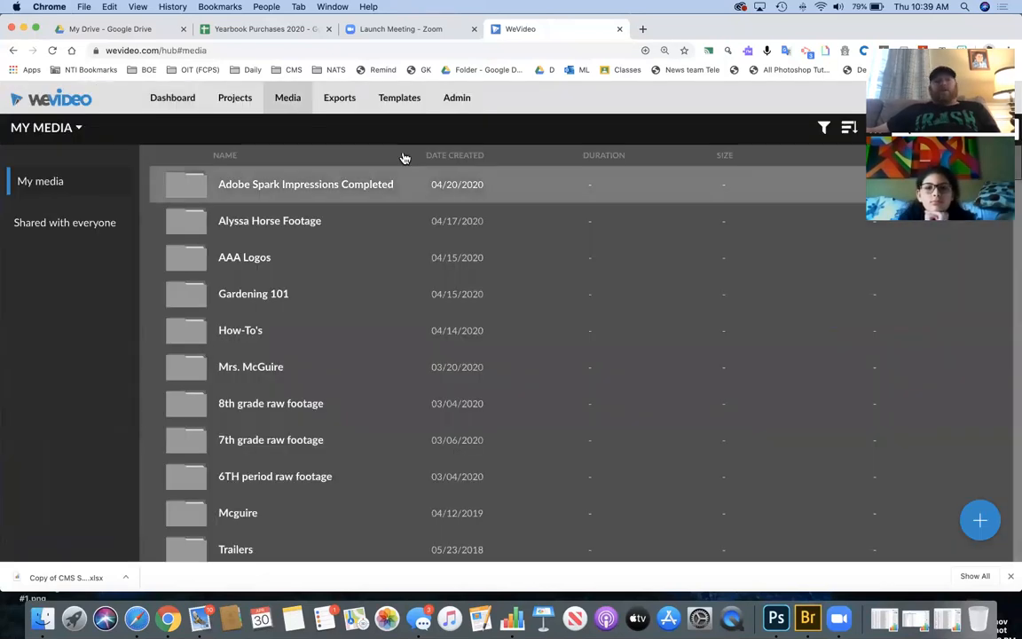
left_click(228, 99)
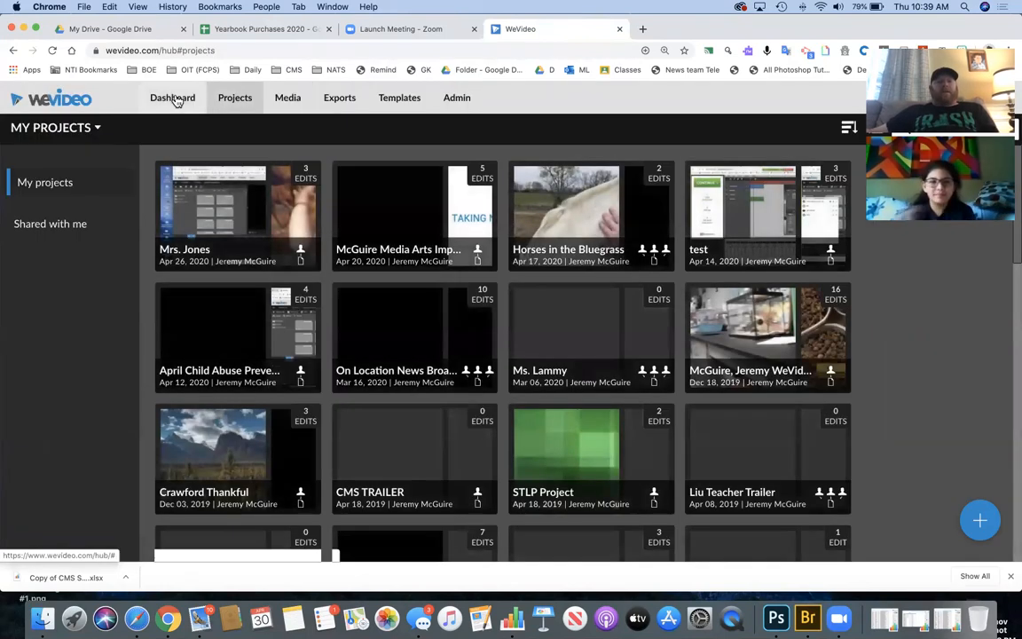
left_click(173, 99)
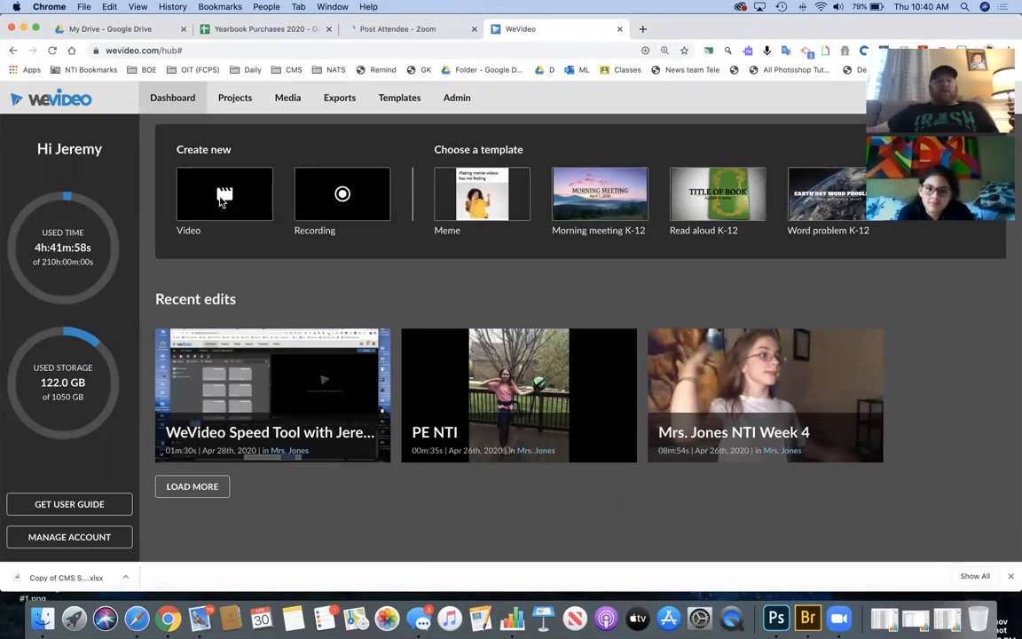
- Start a blank video edit and save it under the student's name instead of 'My Video'
left_click(230, 201)
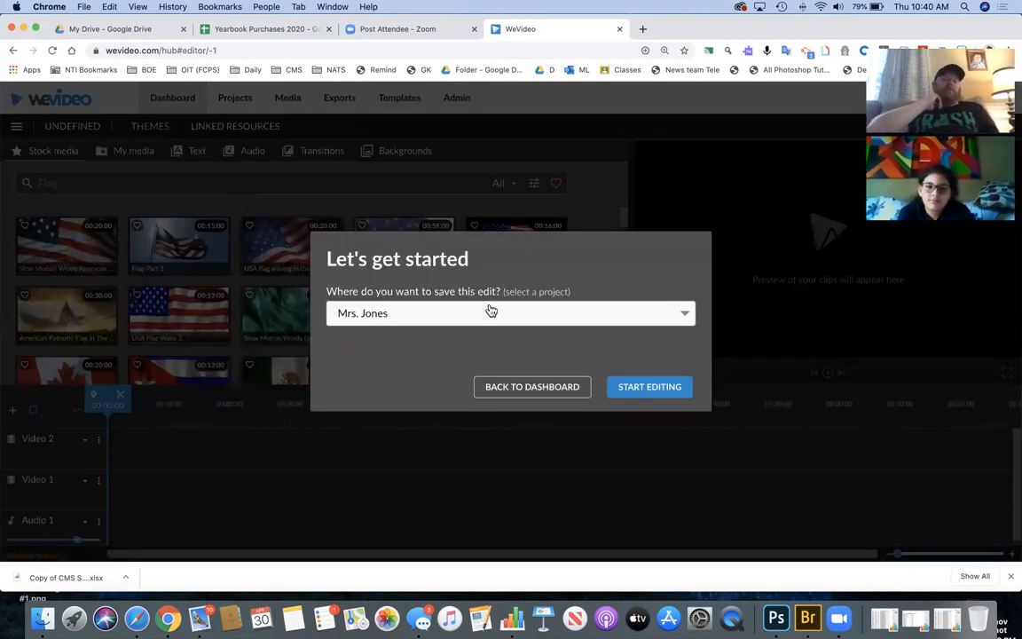
left_click(636, 387)
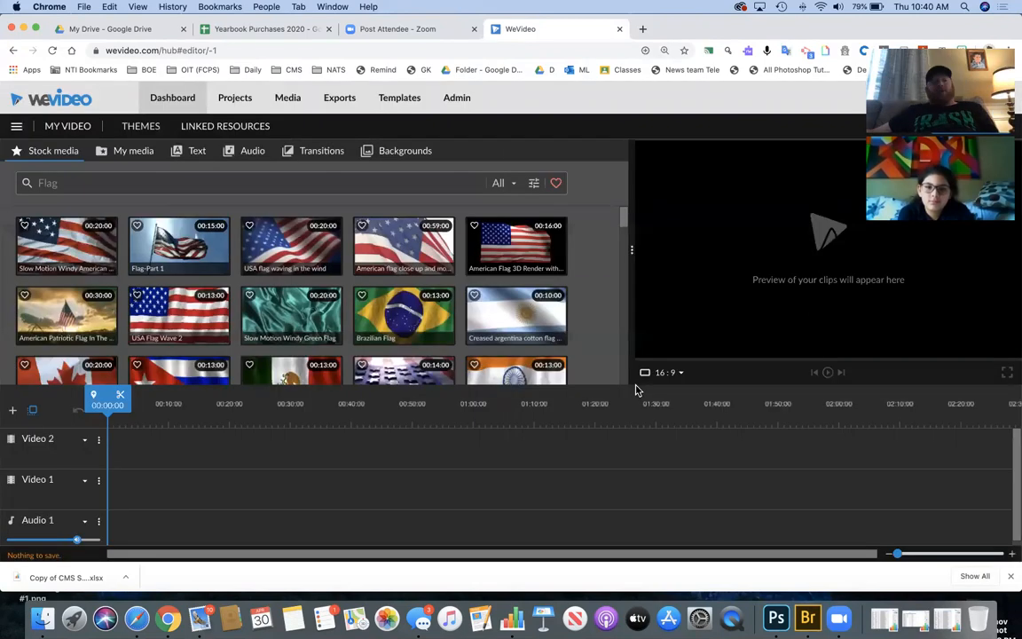
left_click(16, 129)
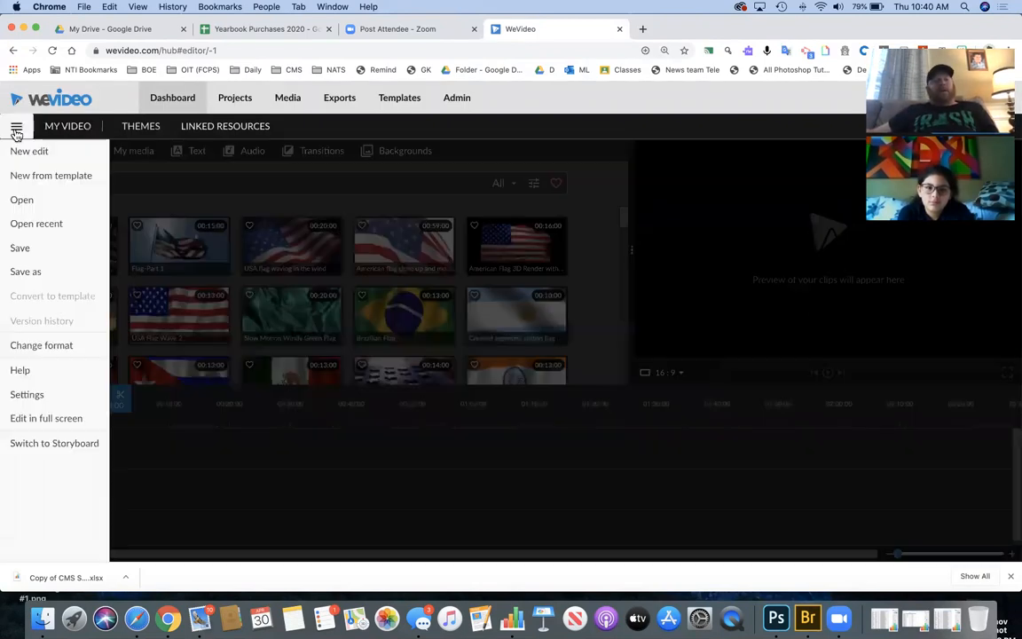
left_click(46, 271)
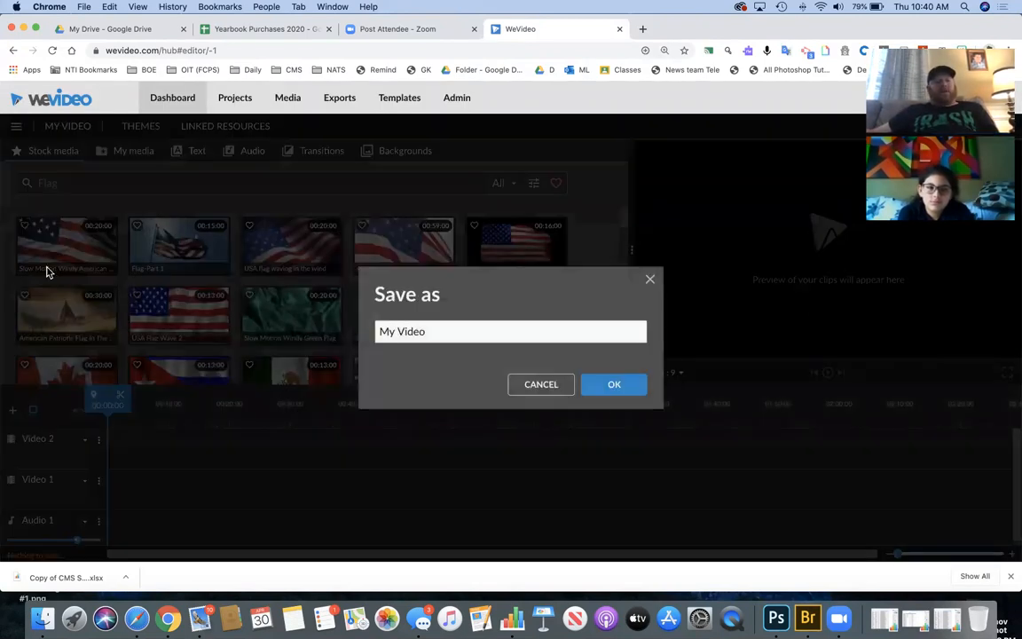
triple_click(427, 332)
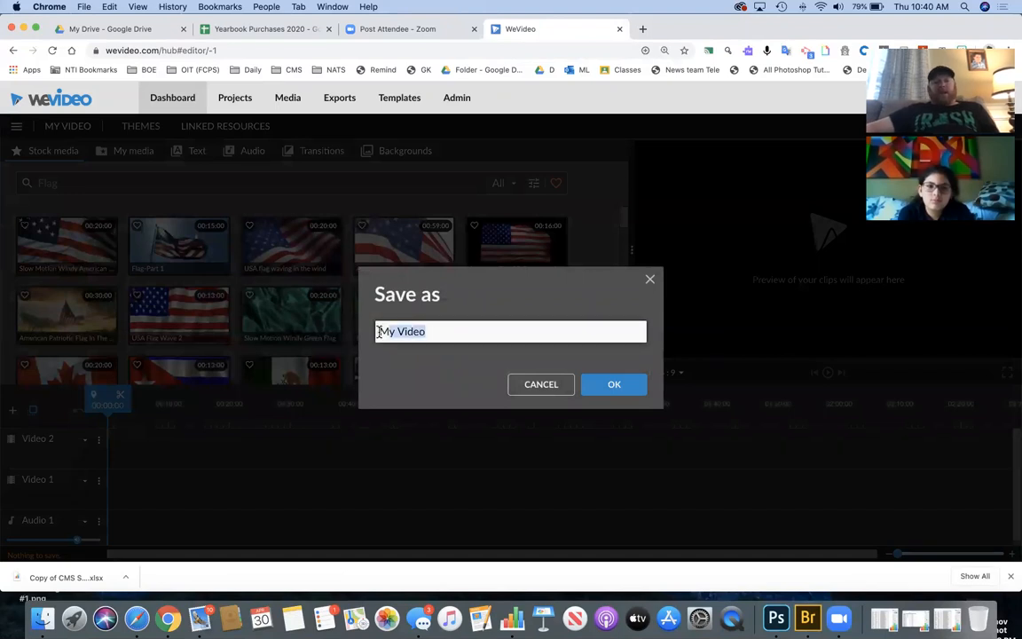
key("BackSpace")
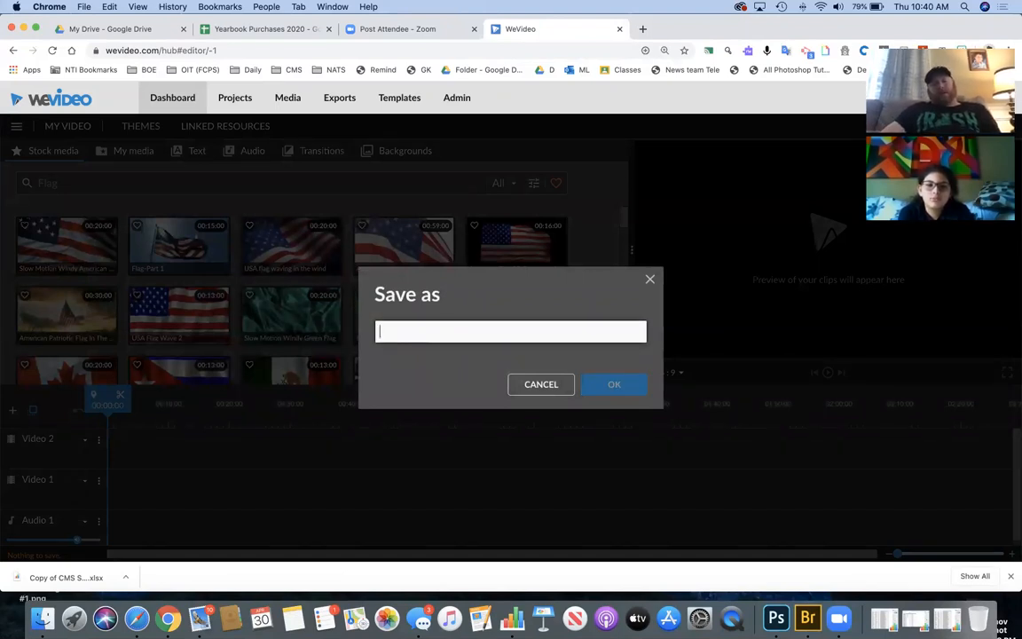
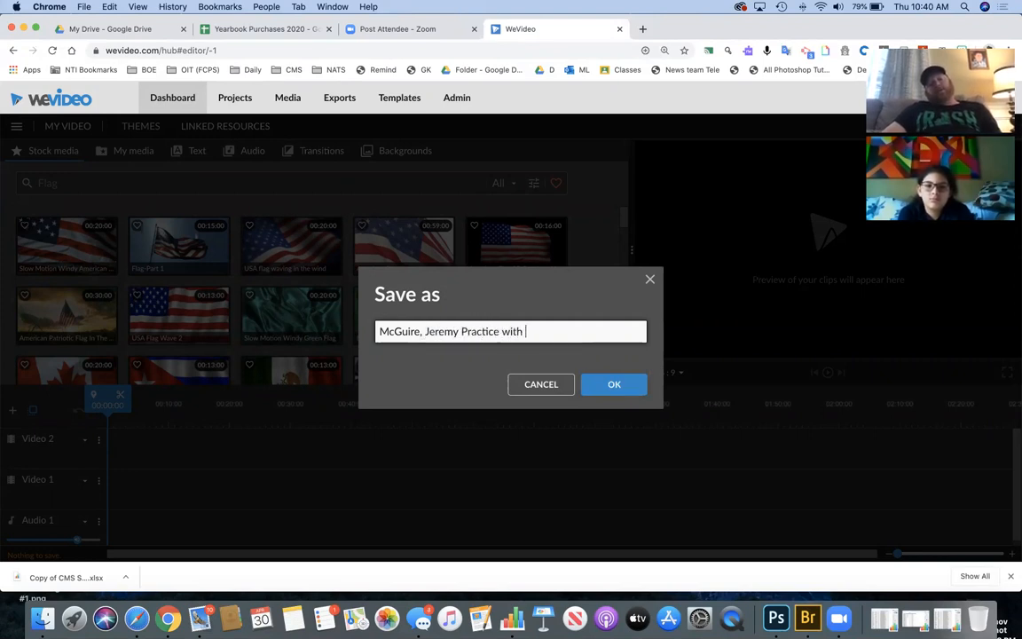
left_click(616, 385)
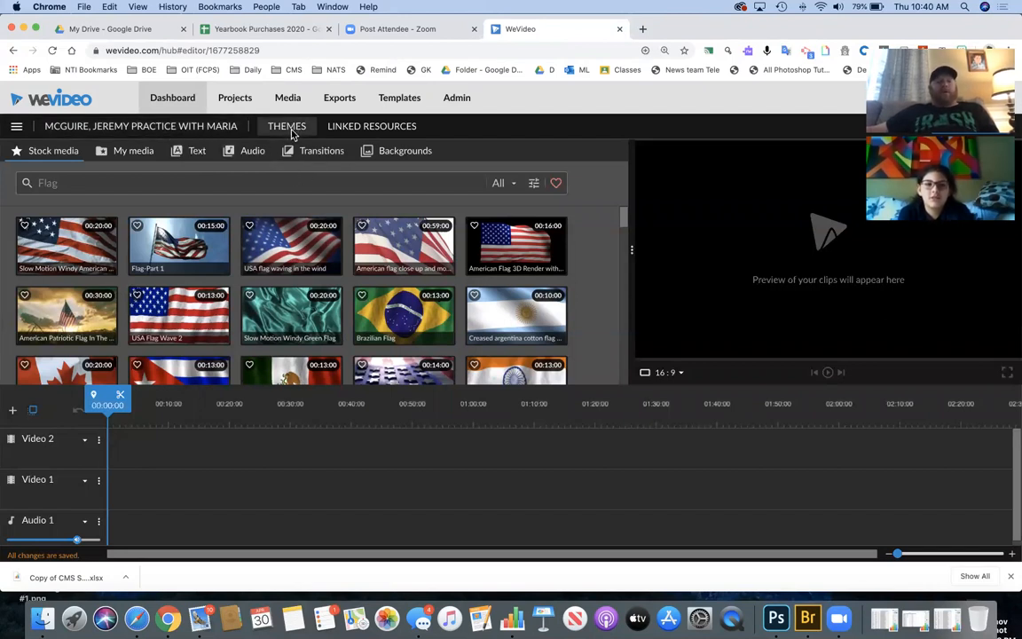
- Preview the Icy Blast, Sweet Flare and Memories themes without applying, then open the horse footage folder
left_click(292, 131)
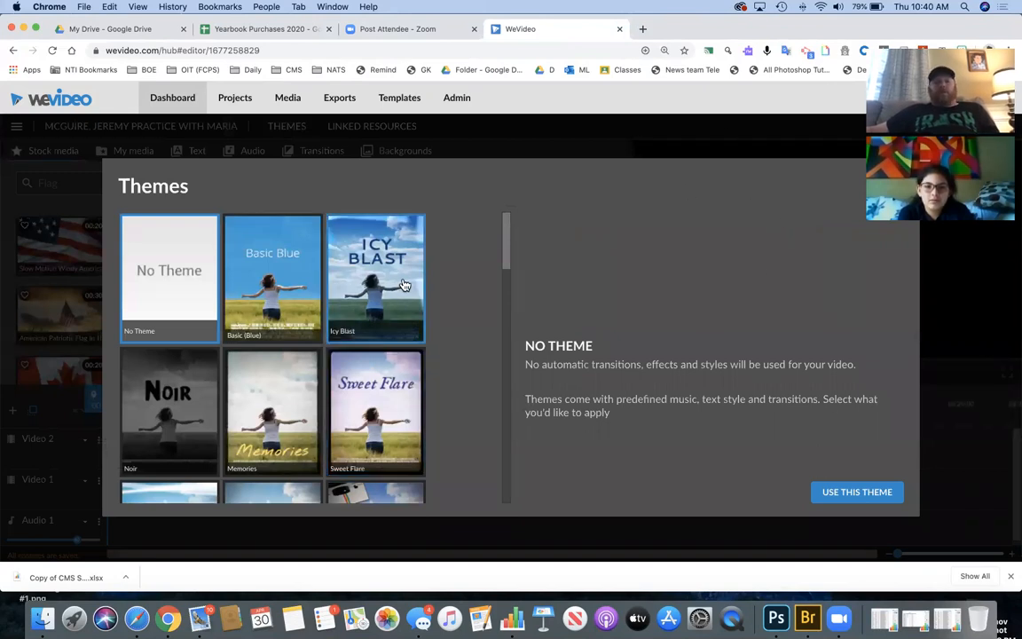
left_click(364, 262)
left_click(377, 377)
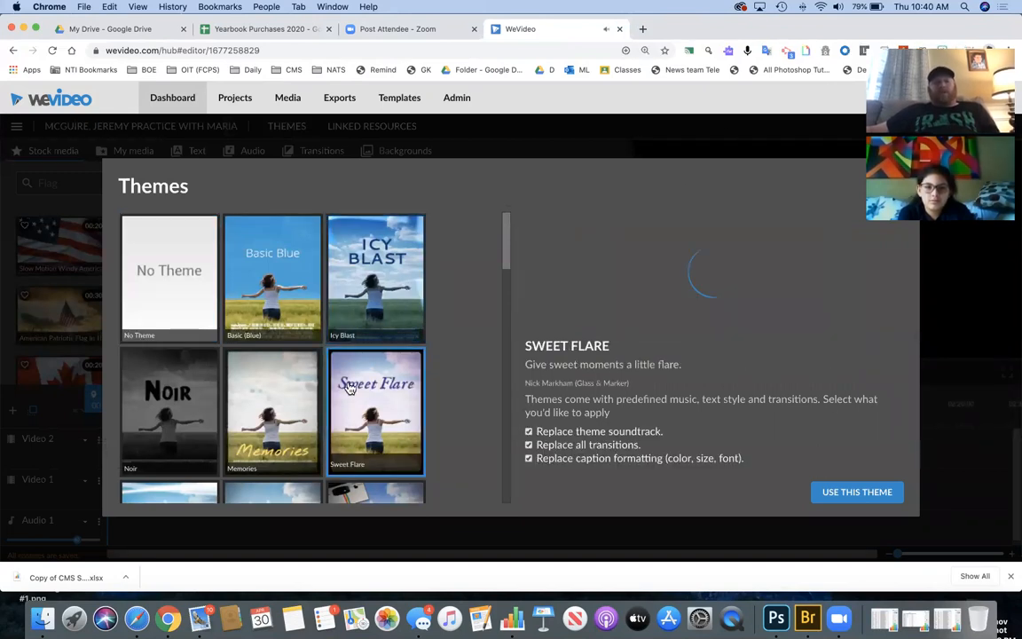
left_click(246, 402)
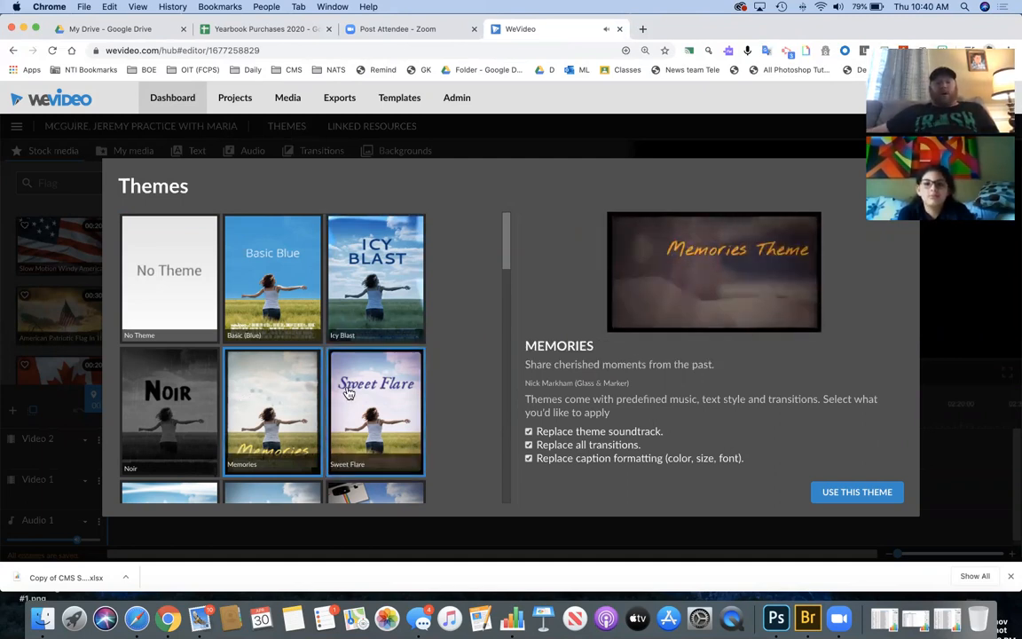
scroll(364, 399, "down", 3)
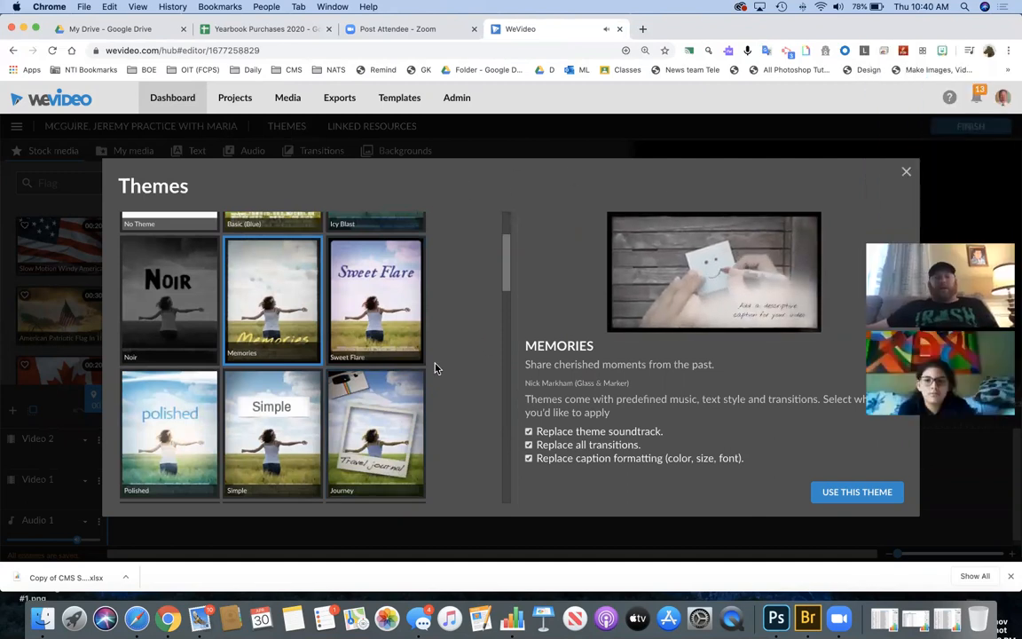
left_click(906, 172)
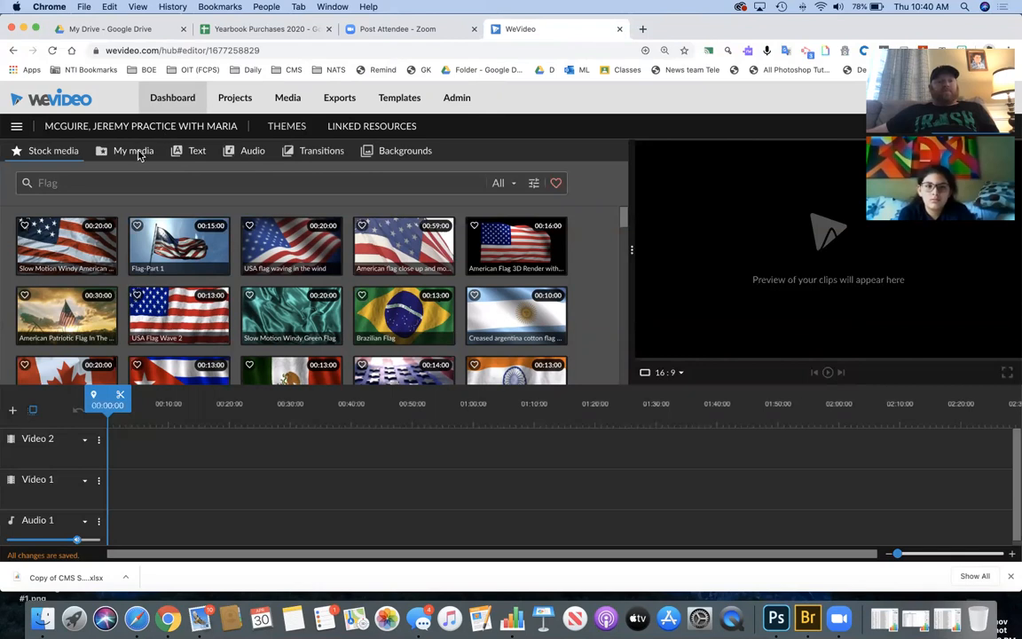
left_click(138, 155)
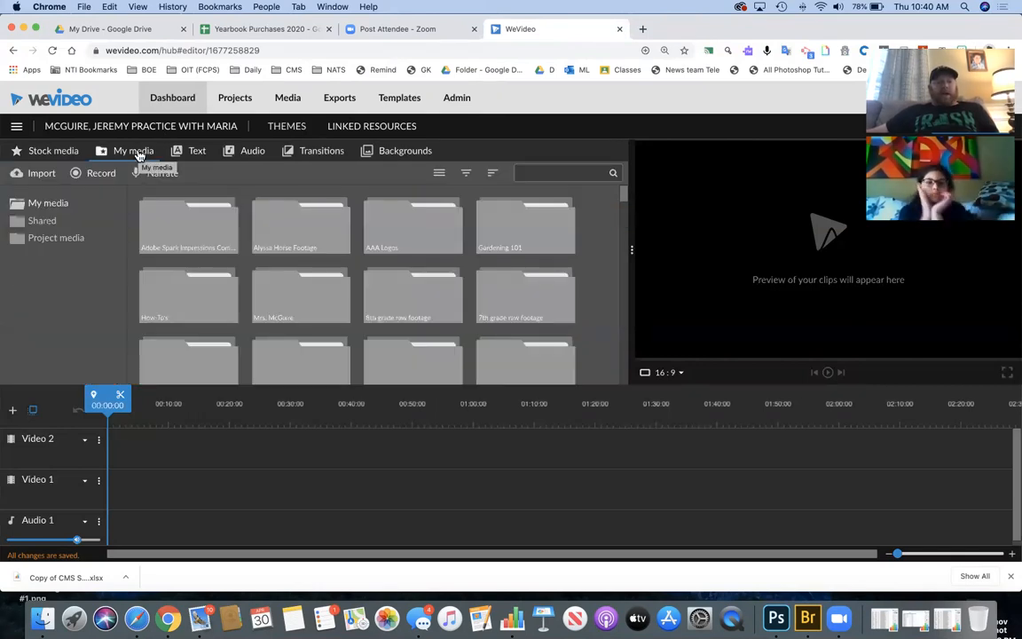
double_click(280, 232)
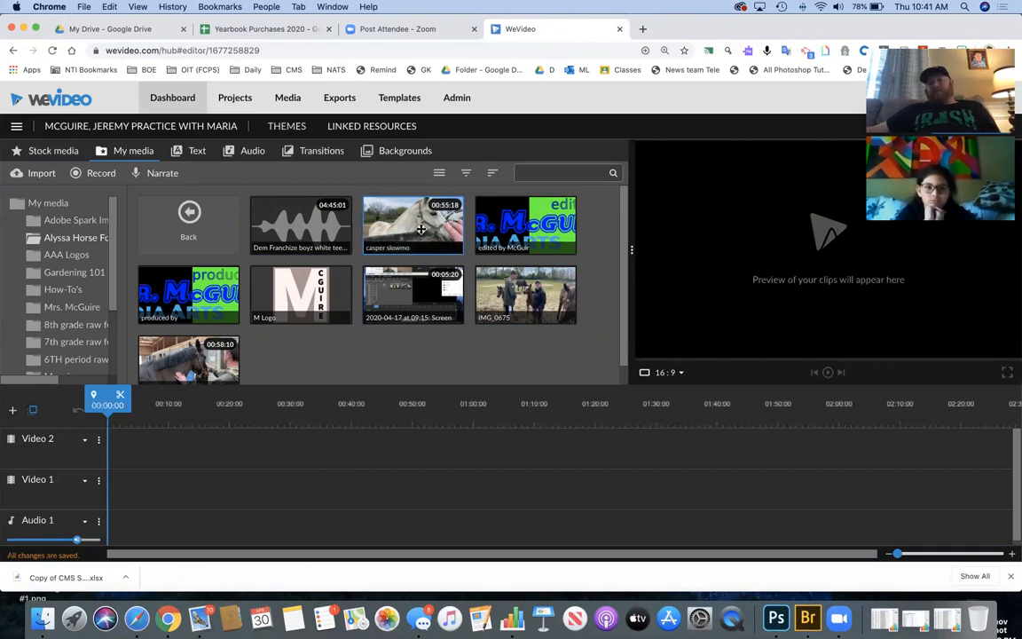
- Apply the Journey theme to the project
left_click(293, 129)
scroll(355, 288, "down", 3)
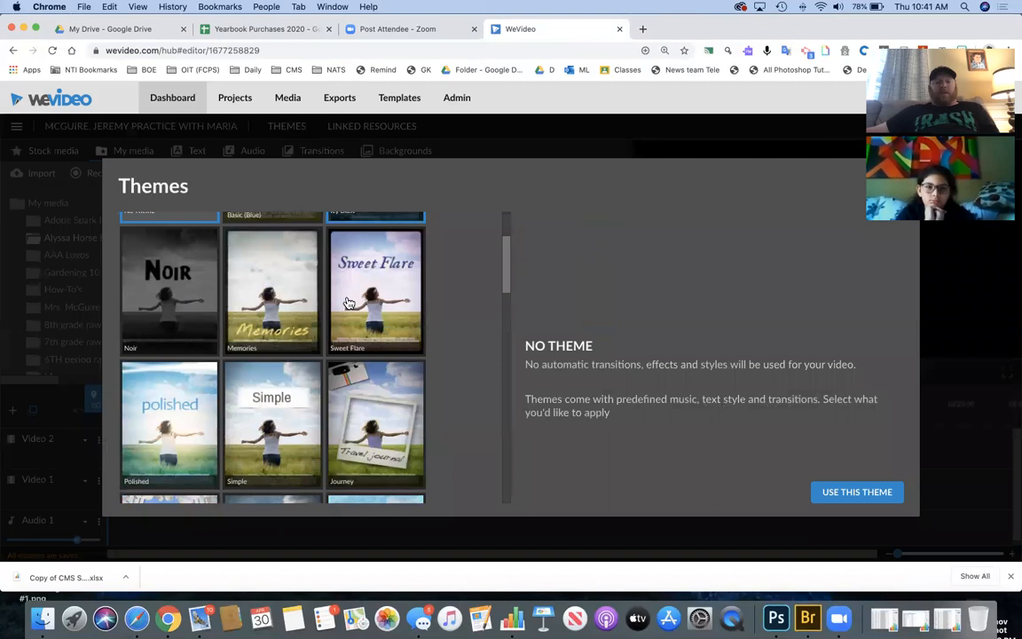
left_click(362, 284)
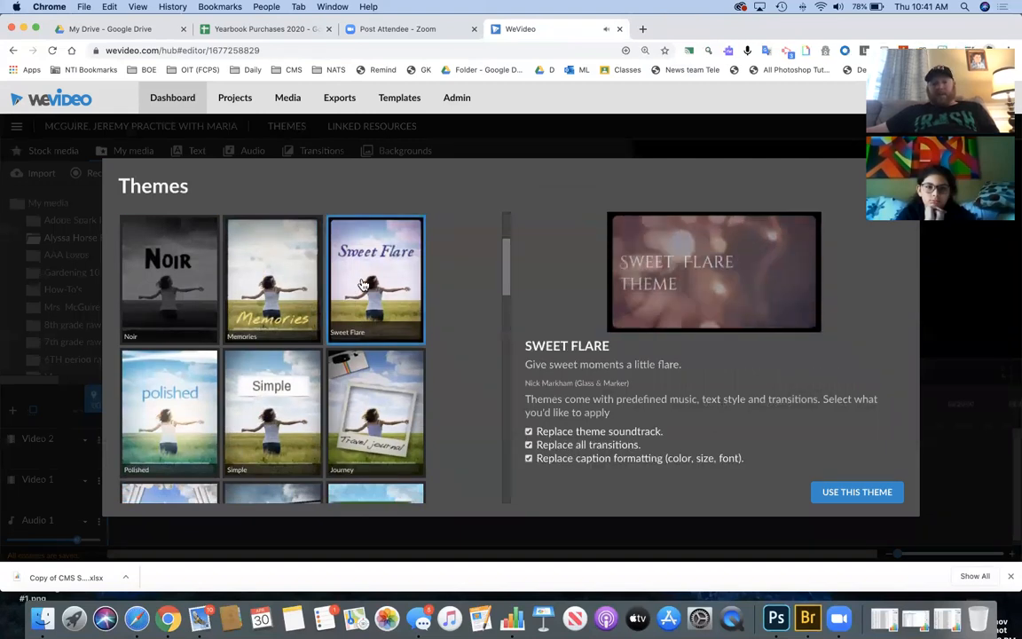
left_click(373, 395)
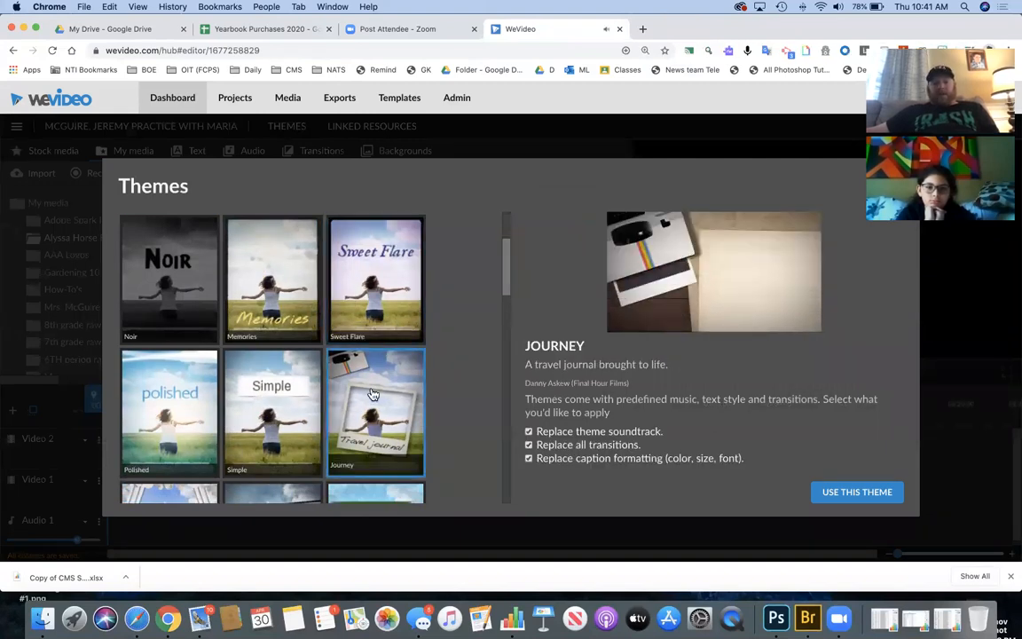
left_click(865, 492)
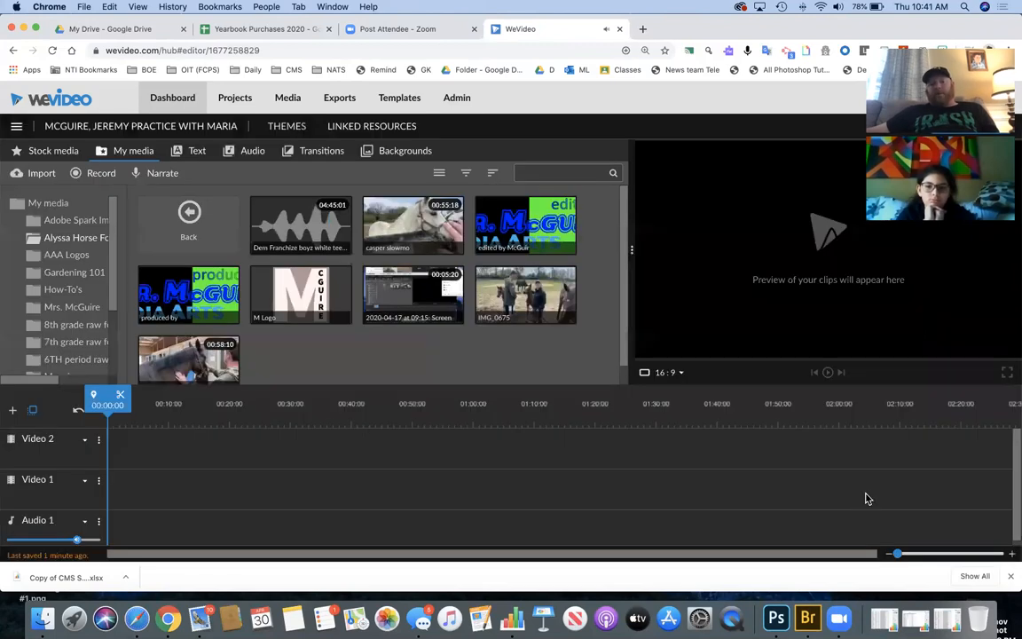
- Save the practice project and exit to the WeVideo dashboard
left_click(16, 126)
left_click(27, 152)
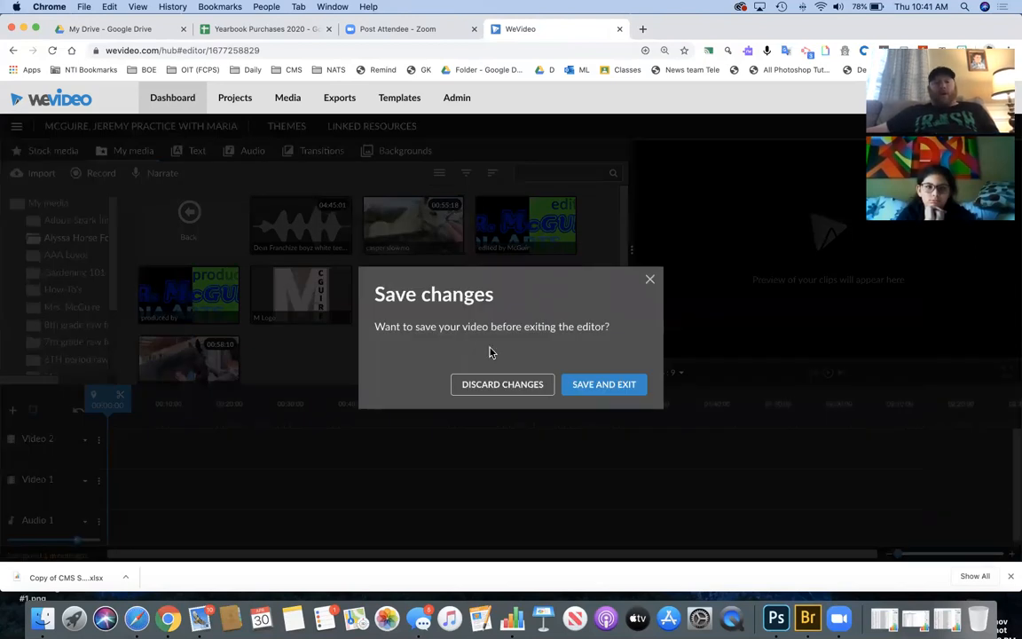
left_click(581, 391)
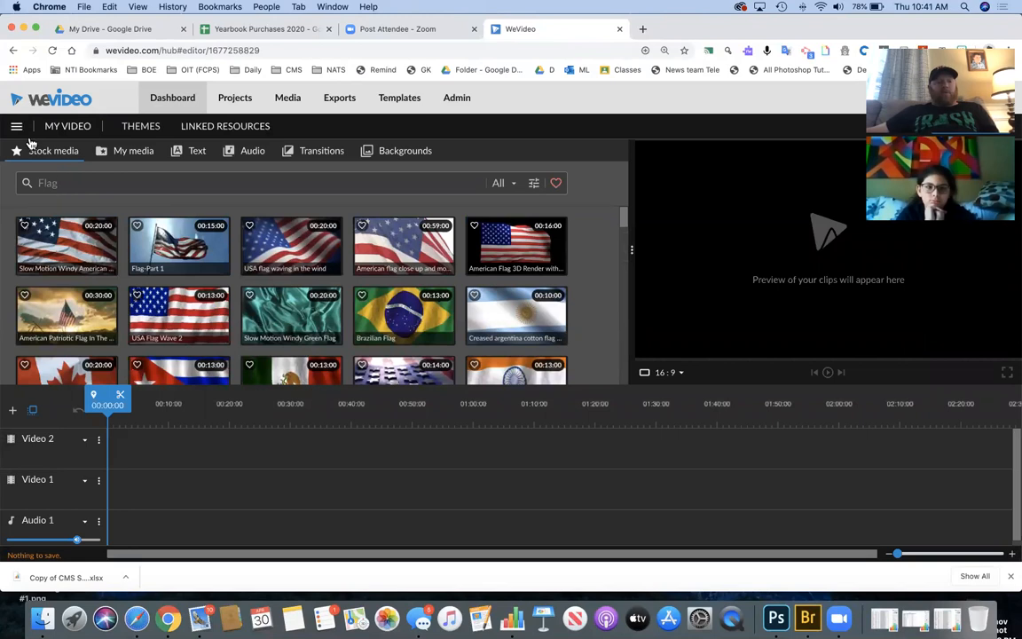
left_click(160, 100)
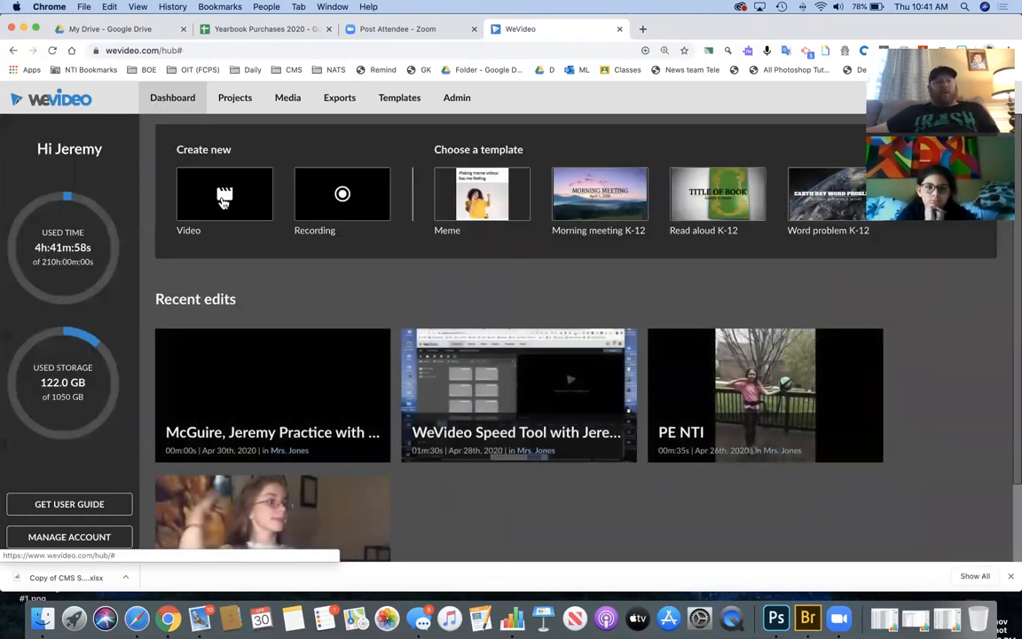
- Create a new video edit with the Journey theme and show My media
left_click(224, 200)
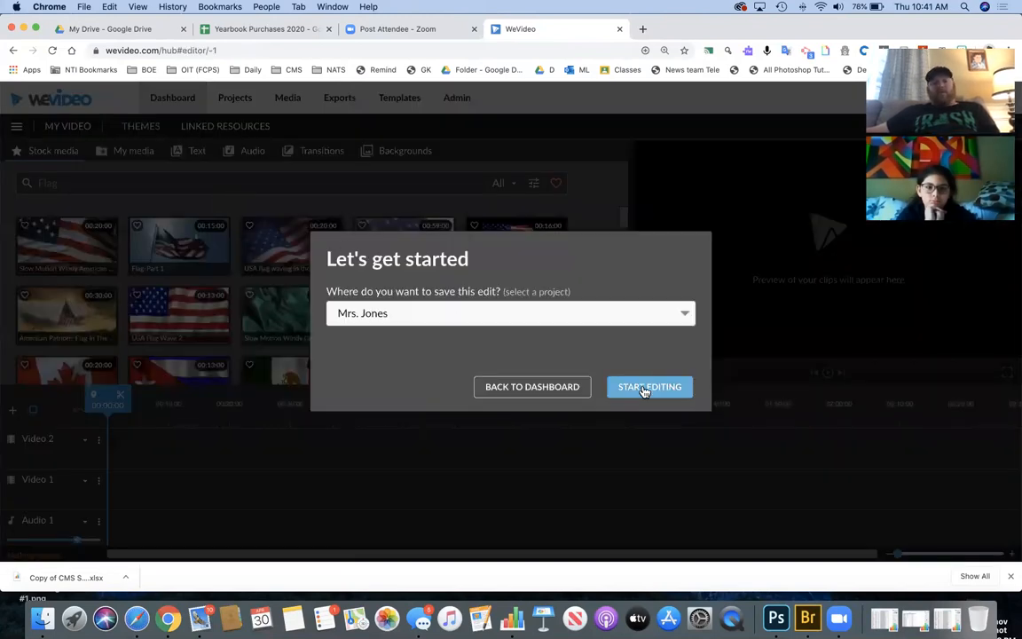
left_click(646, 388)
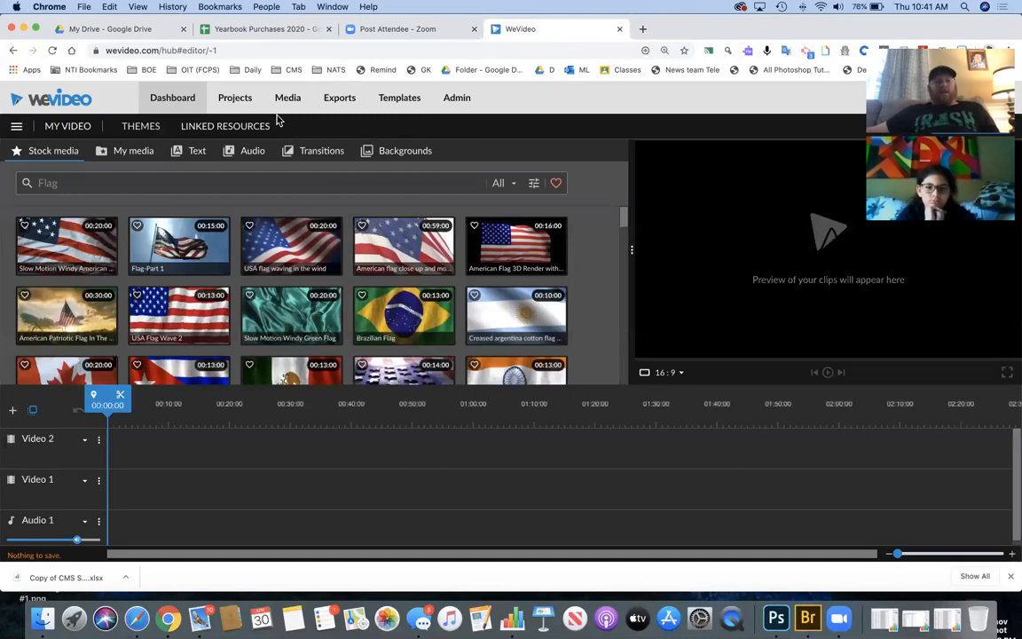
left_click(146, 126)
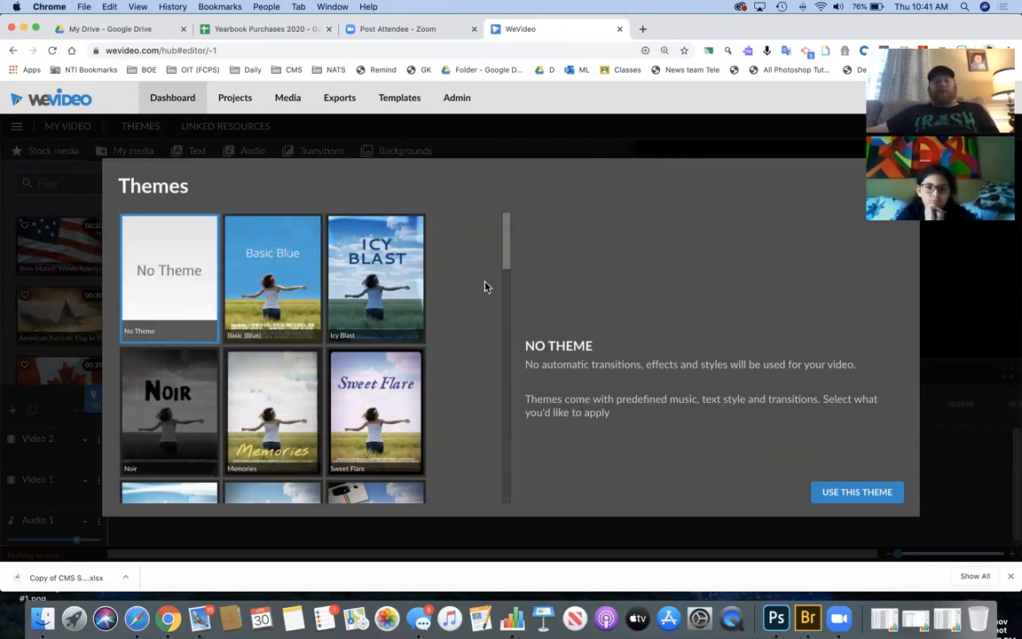
scroll(388, 359, "down", 2)
left_click(376, 440)
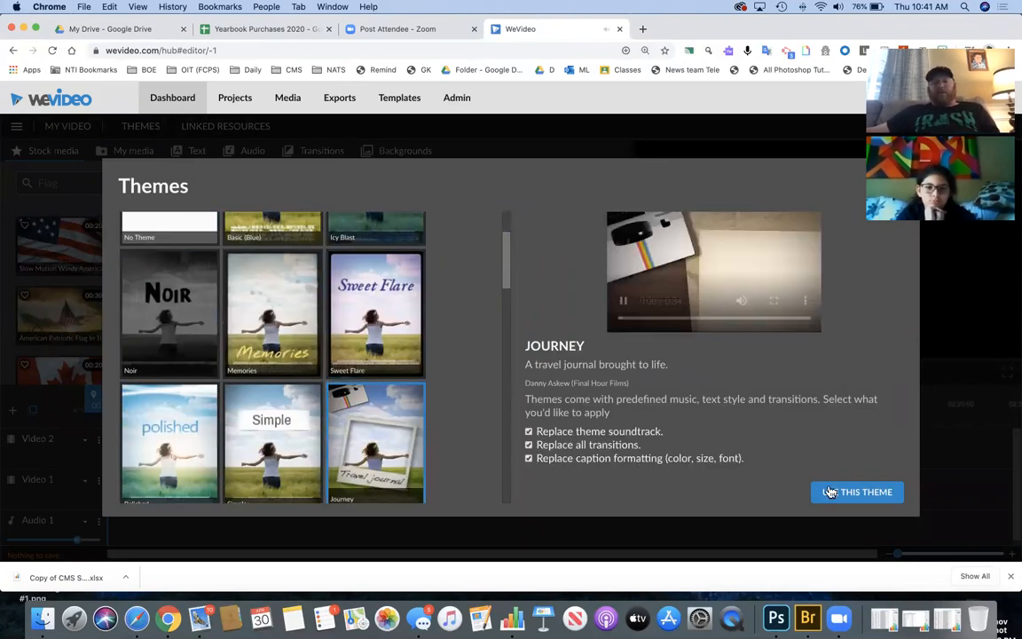
left_click(851, 494)
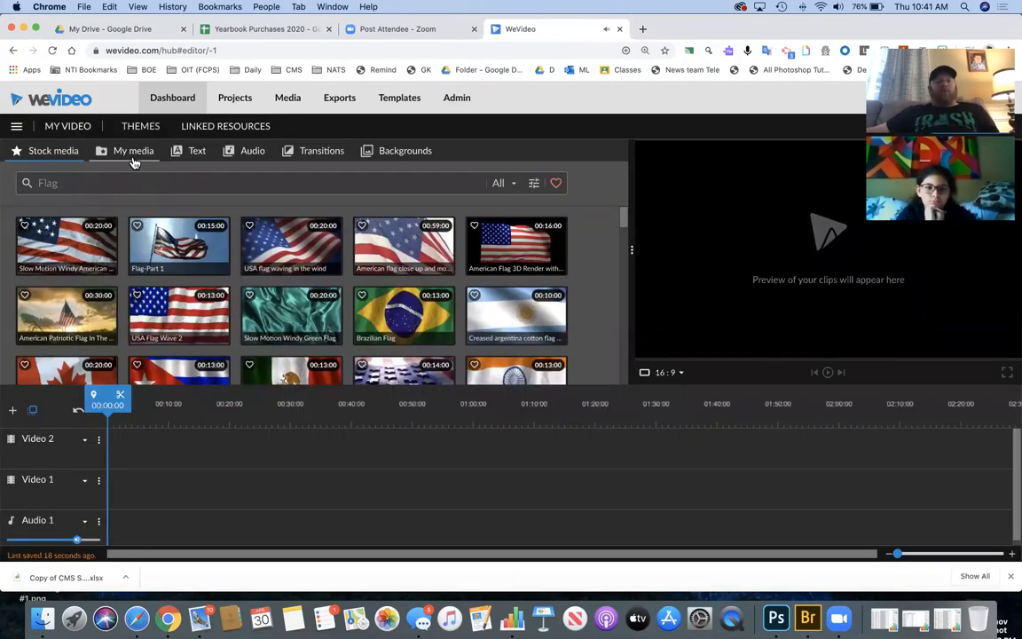
left_click(134, 153)
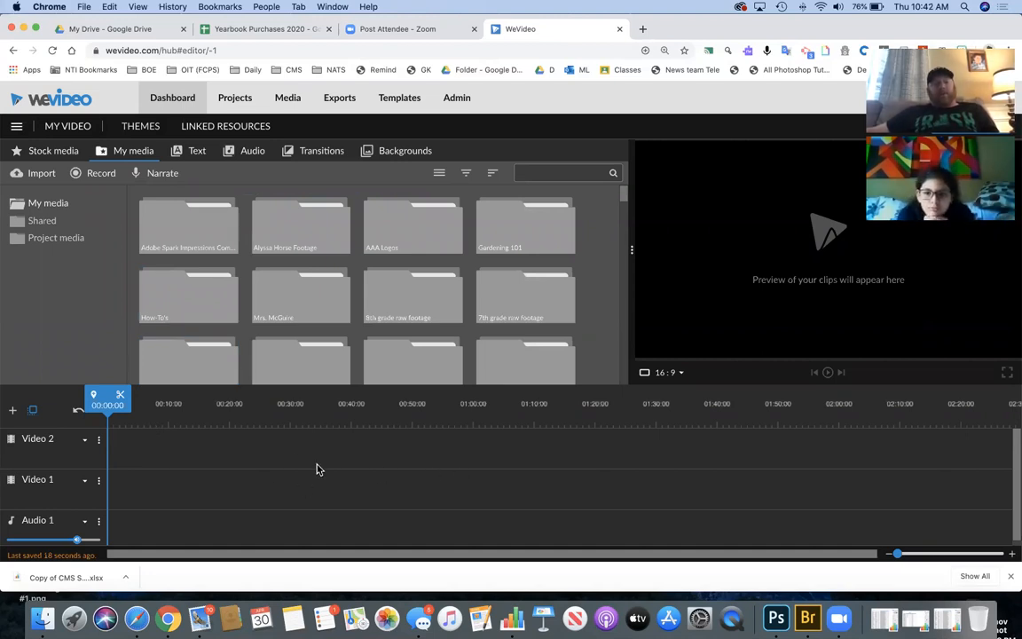
- Leave the new edit and discard its unsaved changes
left_click(17, 127)
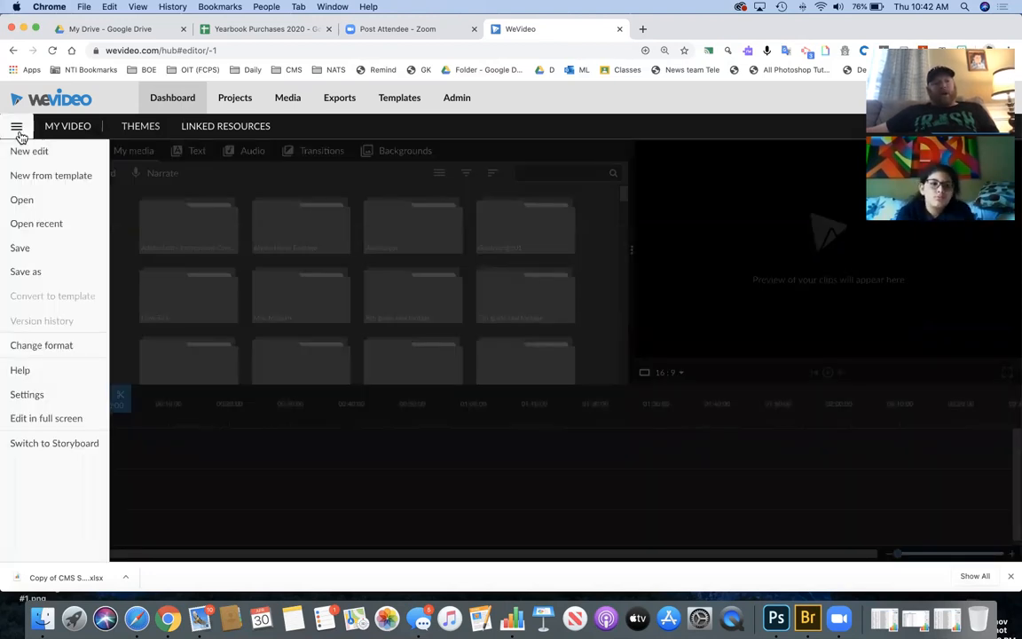
left_click(199, 192)
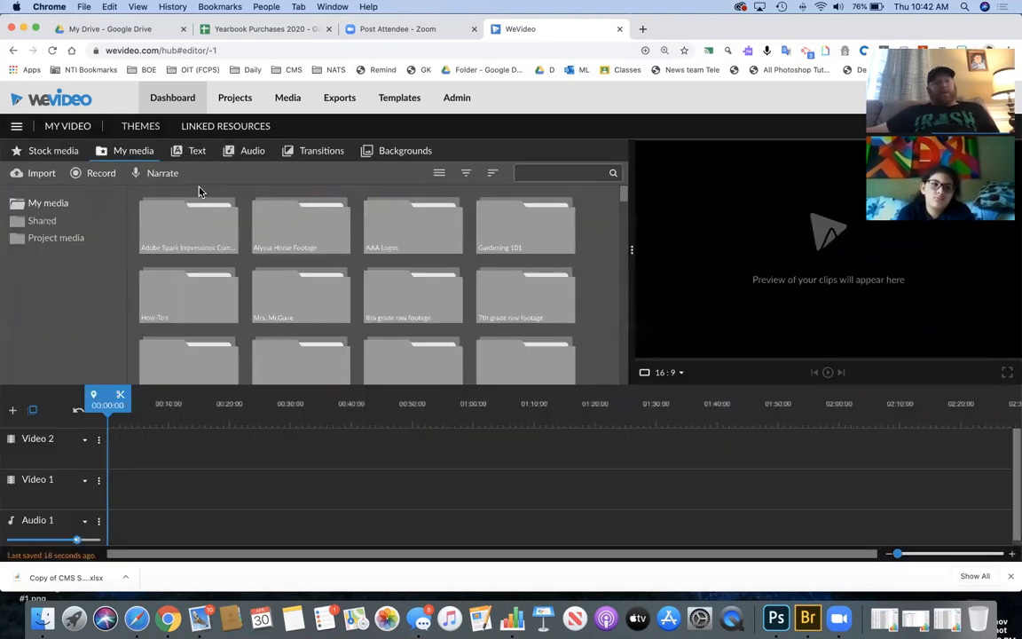
left_click(13, 51)
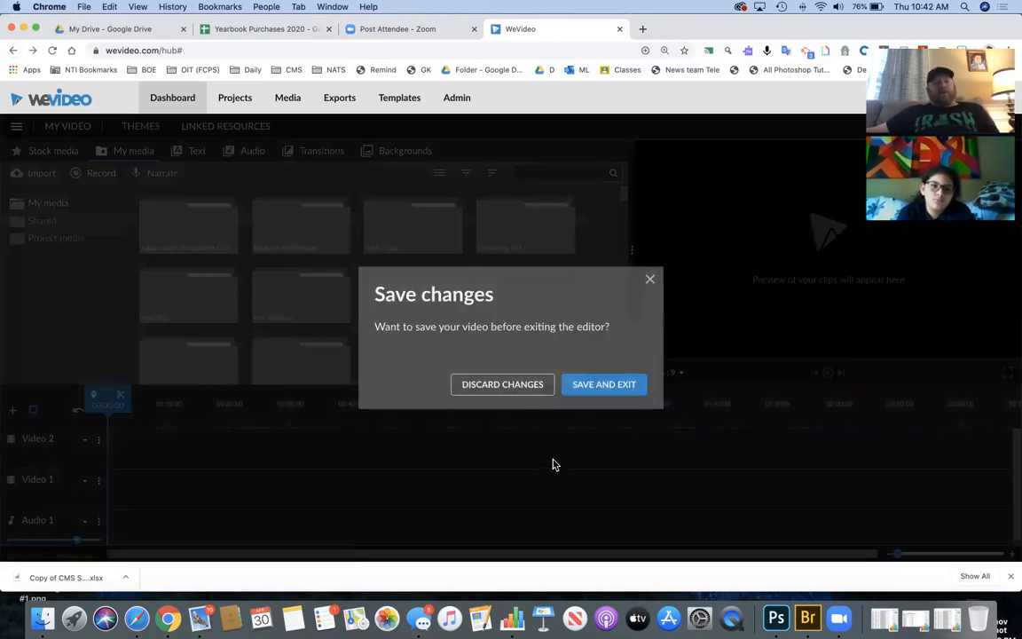
left_click(502, 387)
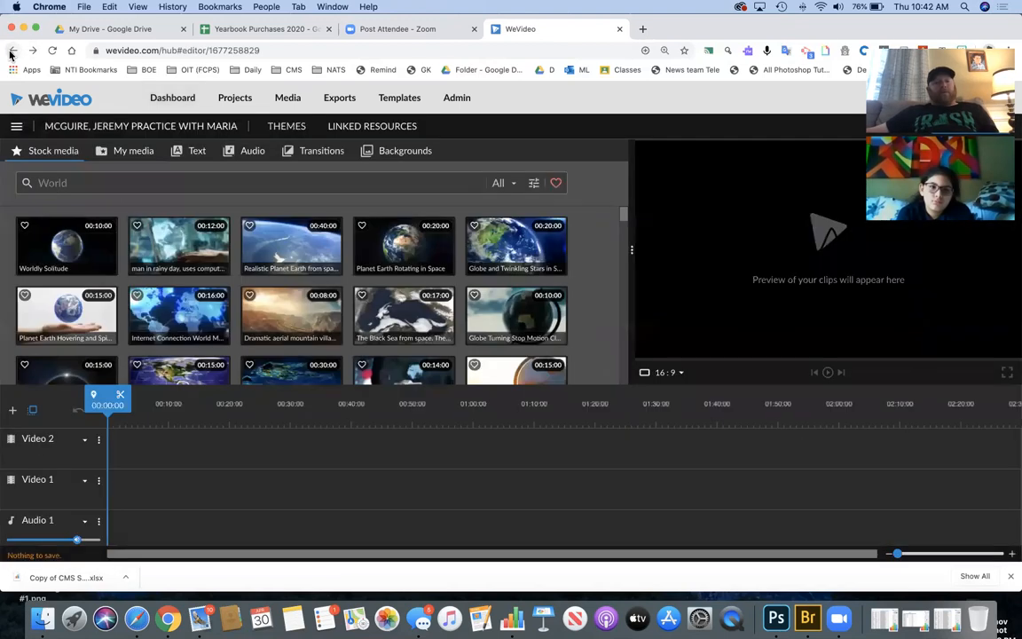
- Go to wevideo.com and start a new video edit from the dashboard
left_click(147, 51)
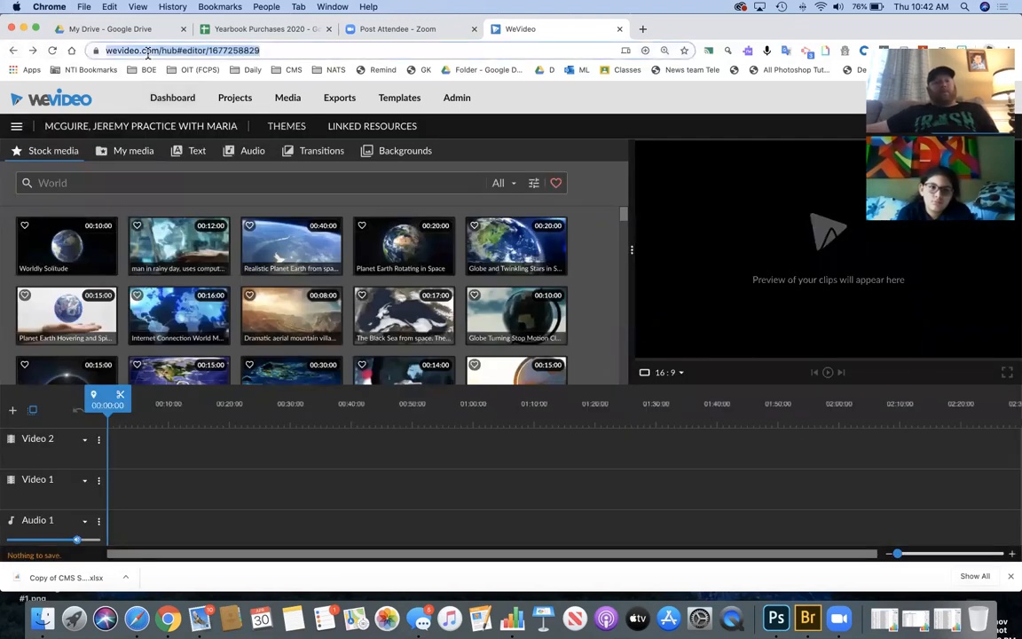
key("BackSpace")
type("www.")
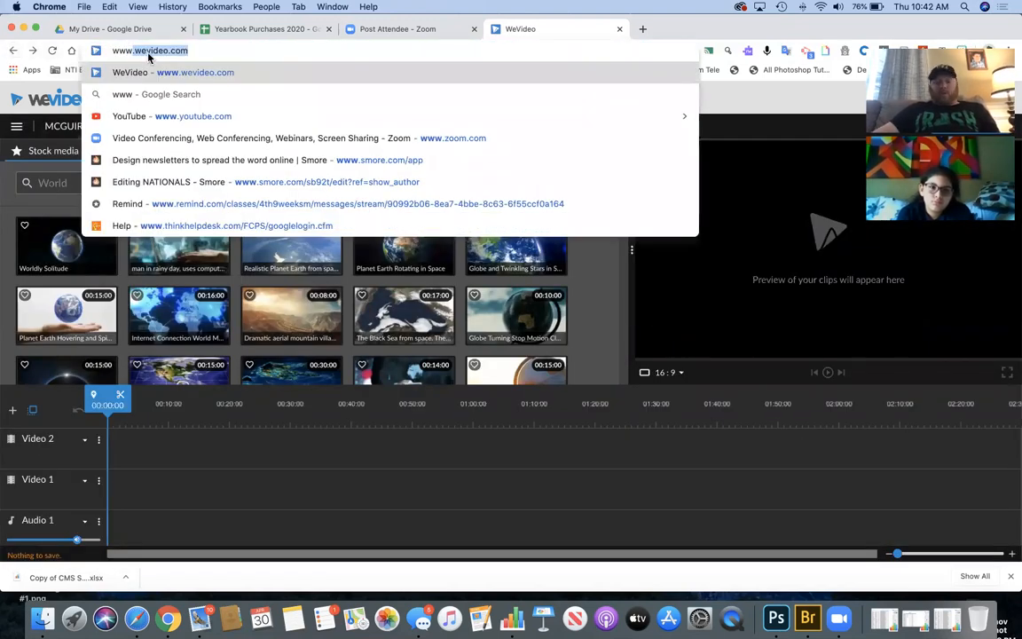
key("Return")
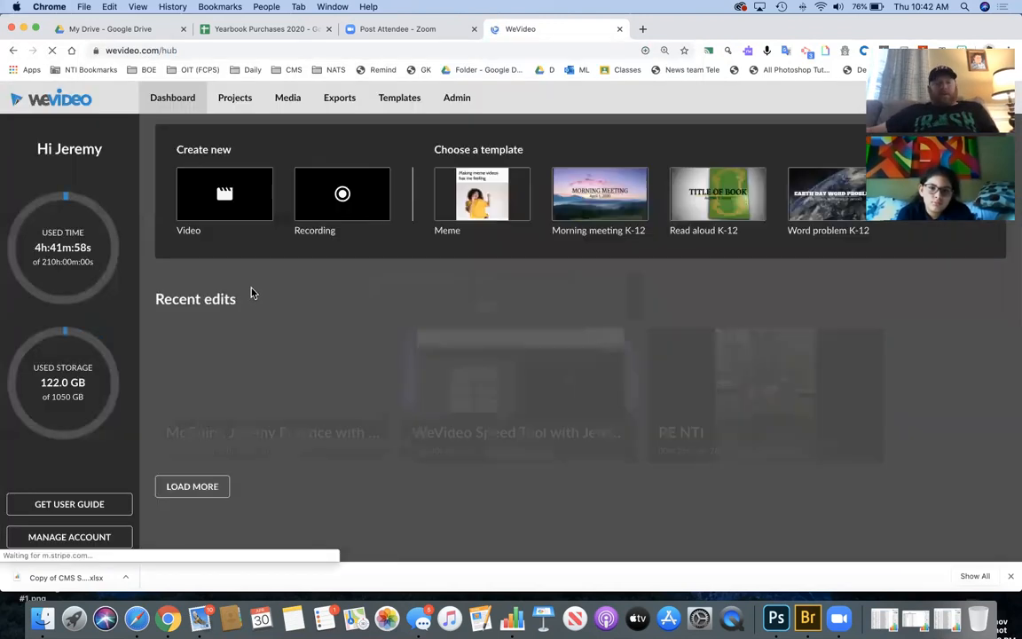
left_click(248, 198)
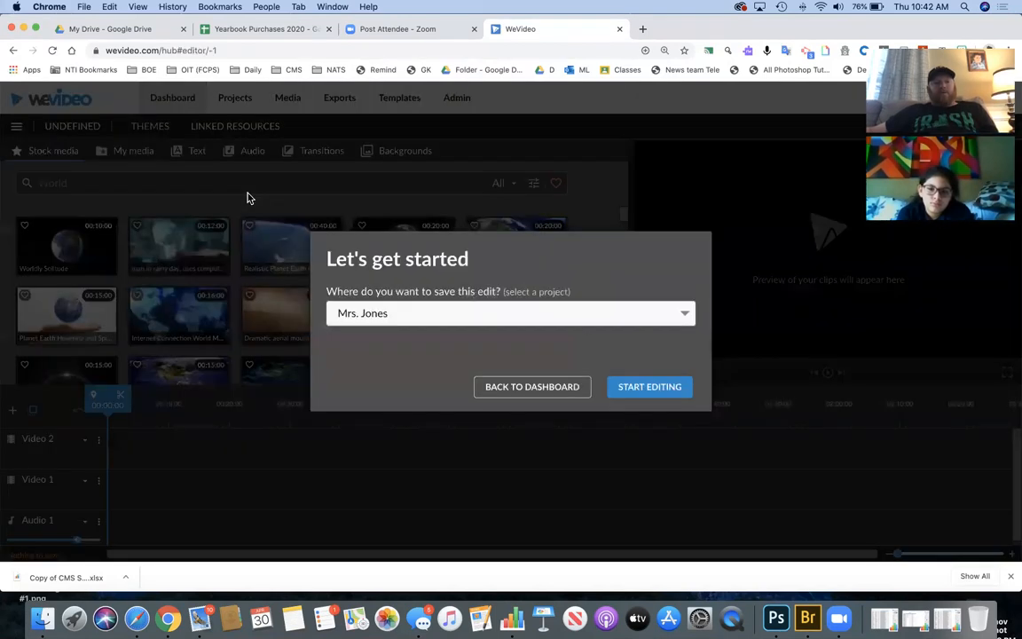
left_click(646, 390)
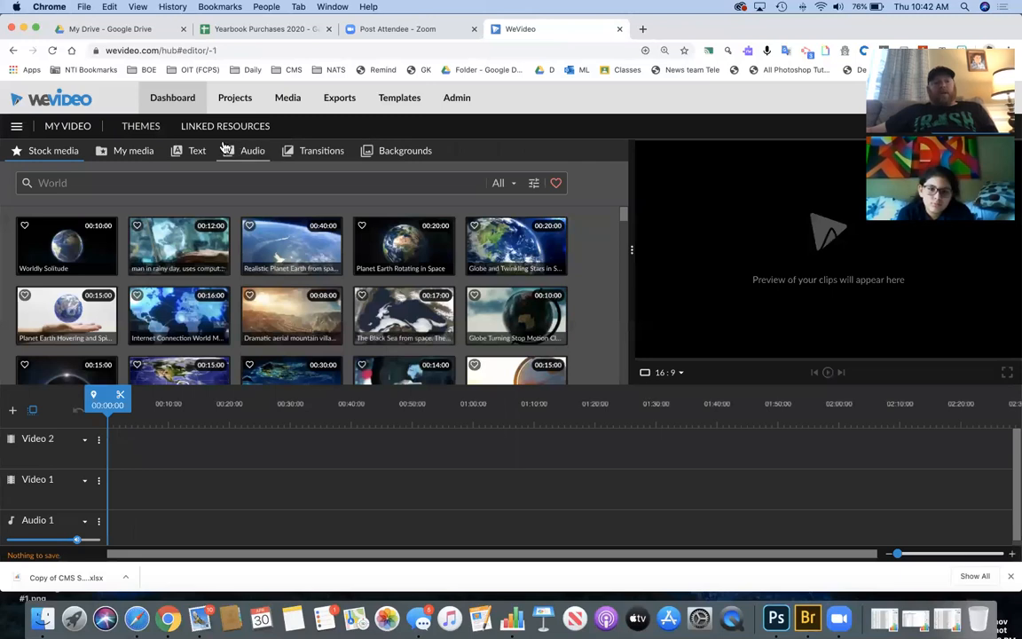
- Apply the Journey theme to the new edit
left_click(139, 130)
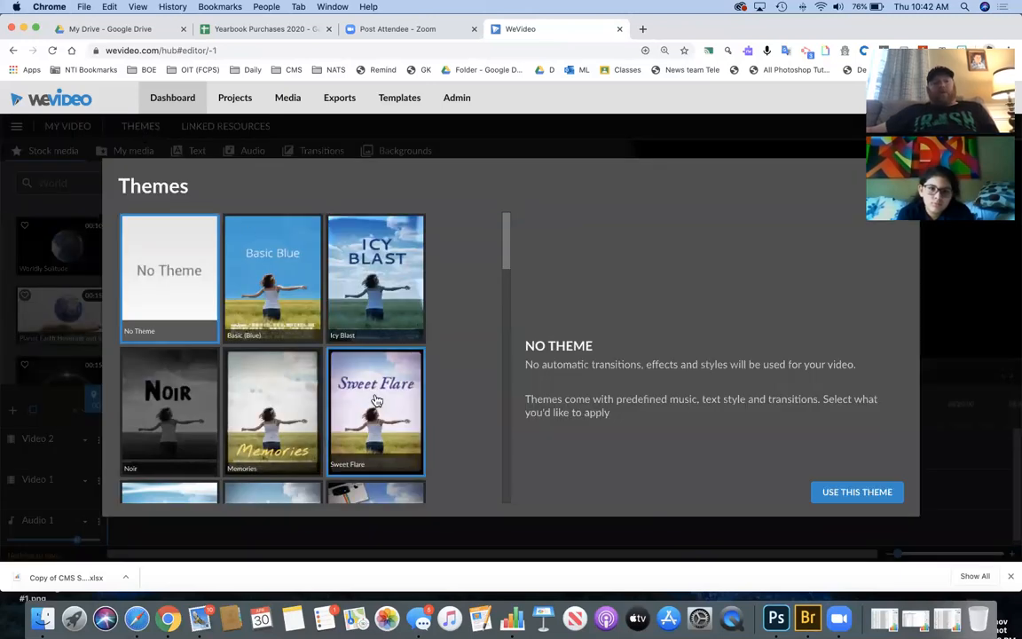
scroll(376, 401, "down", 2)
left_click(376, 401)
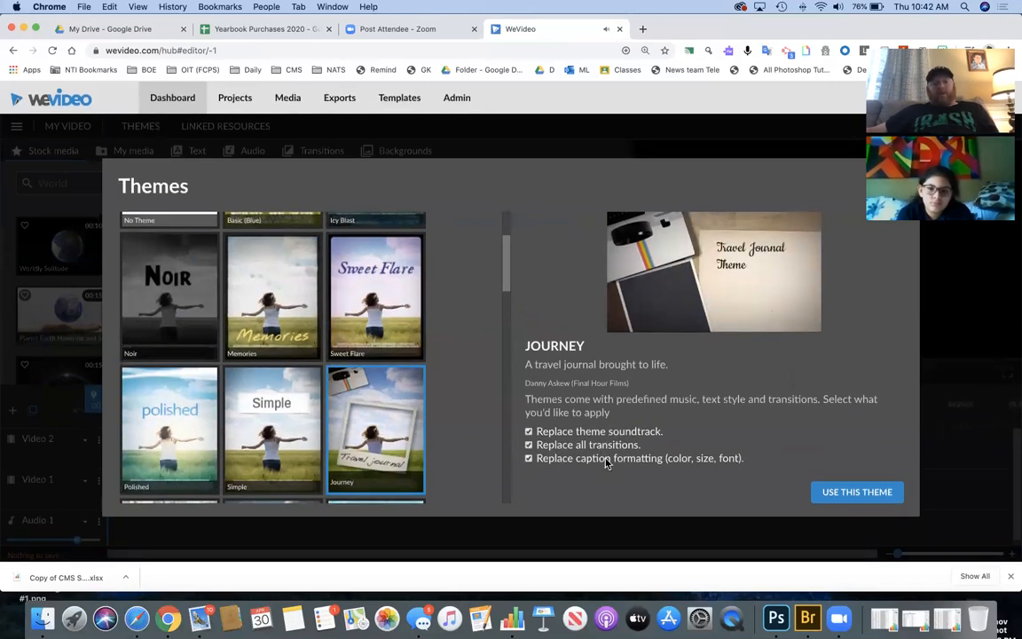
left_click(861, 494)
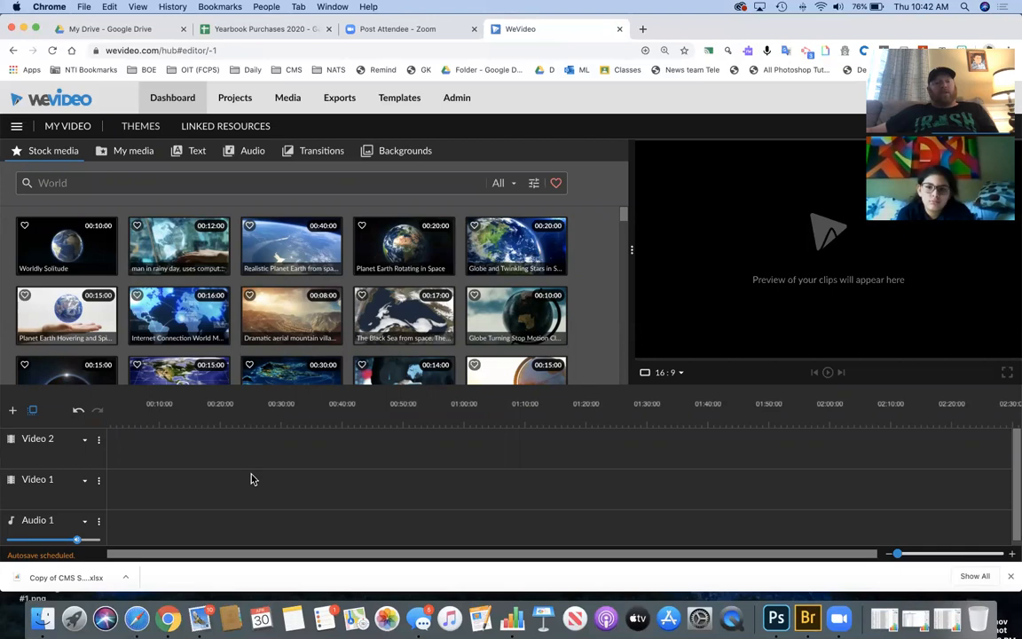
- Place the casper slowmo, IMG_0675 and 00:58:10 horse clips in order on Video 2
left_click(300, 153)
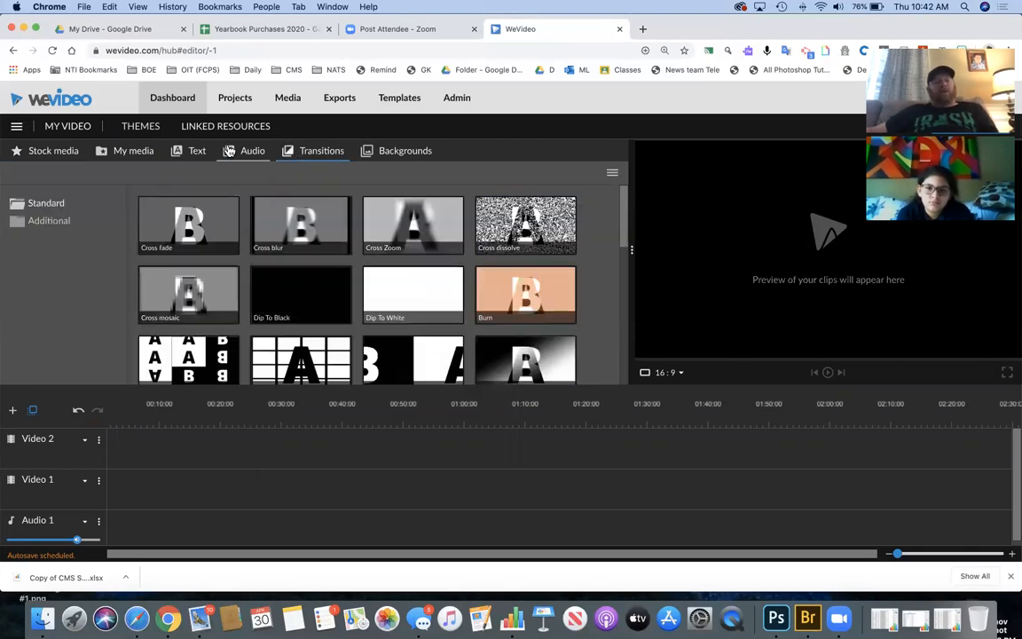
left_click(127, 156)
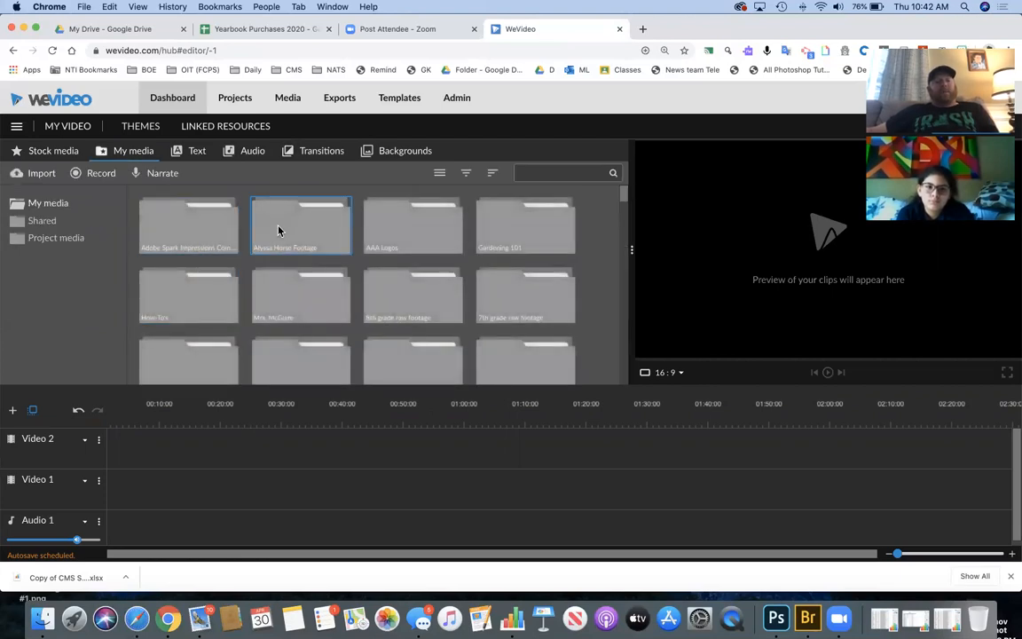
double_click(279, 232)
left_click_drag(419, 234, 160, 446)
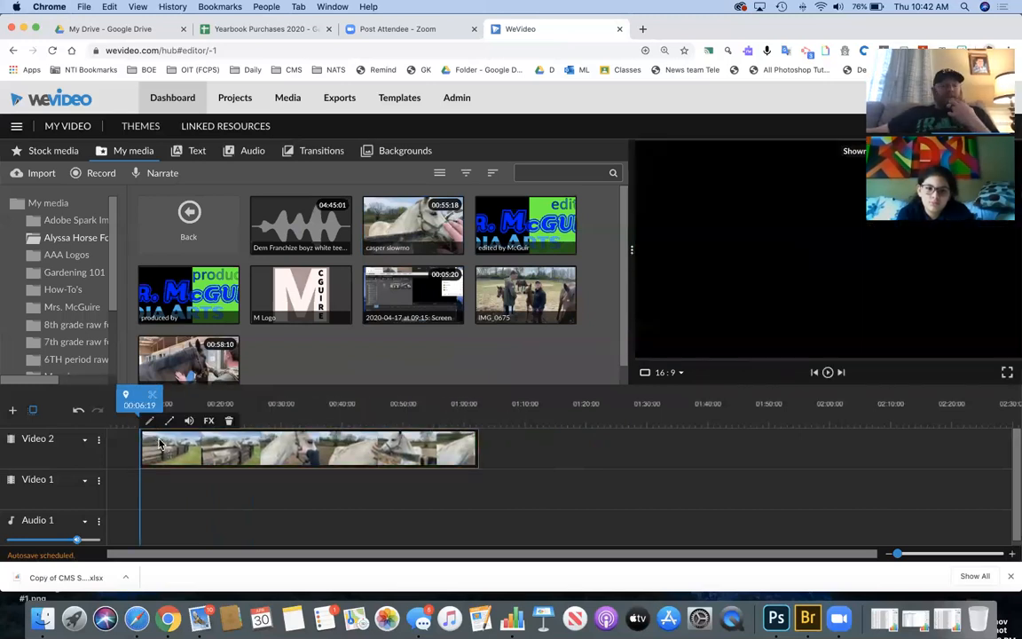
left_click_drag(496, 271, 500, 450)
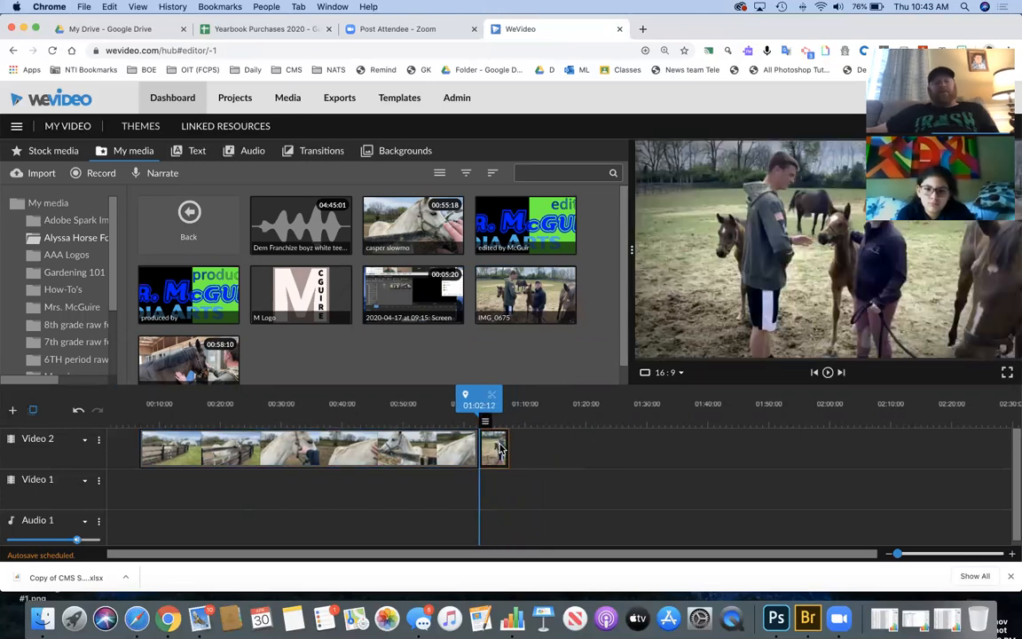
left_click_drag(183, 378, 523, 458)
- Play the timeline from near the start with the speaker volume raised
left_click_drag(524, 414, 145, 404)
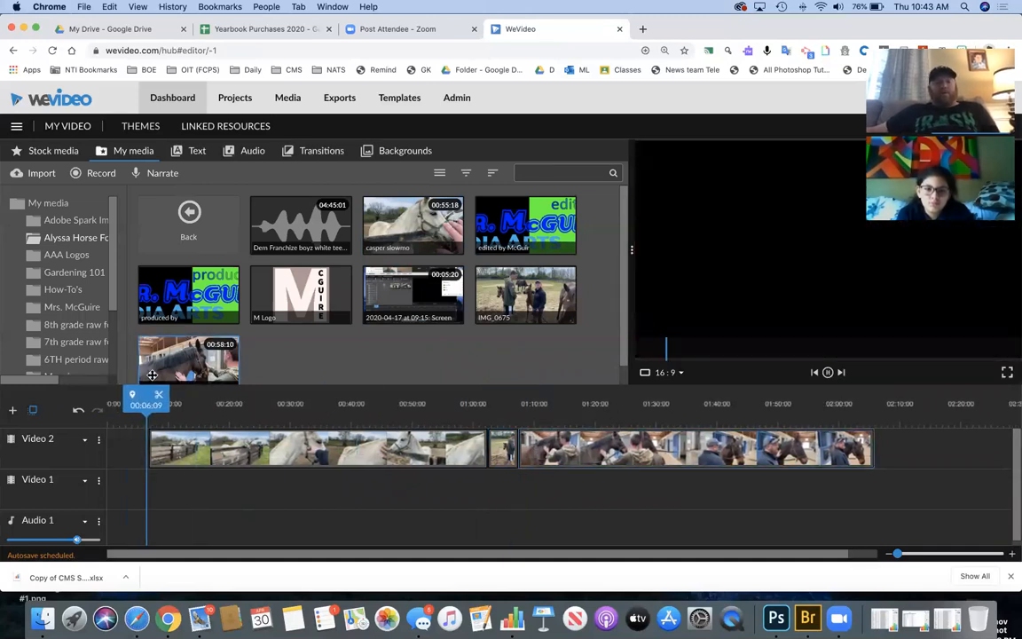
key("space")
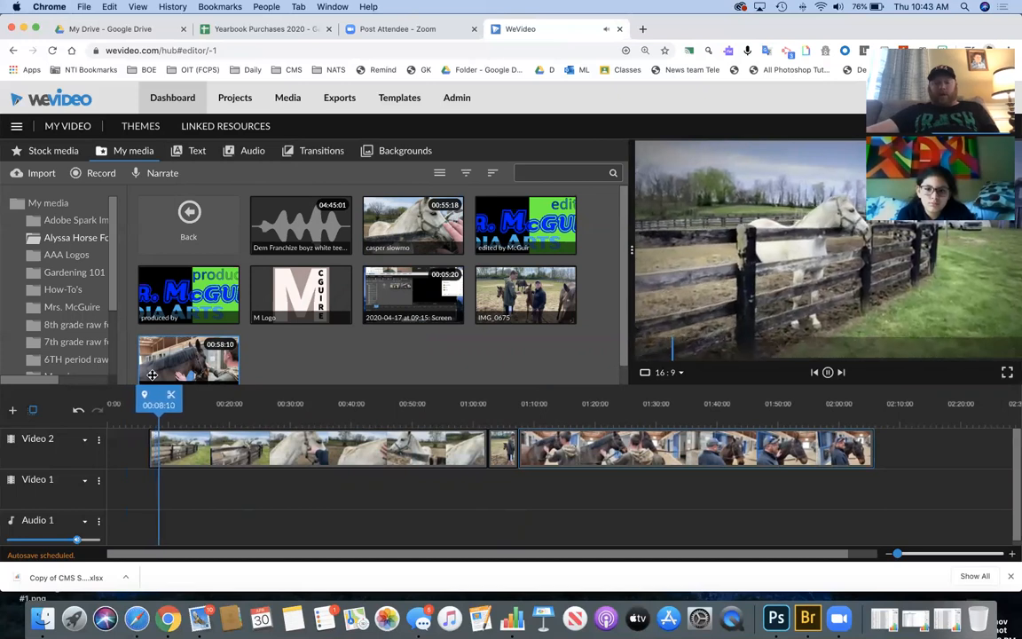
key("XF86AudioRaiseVolume")
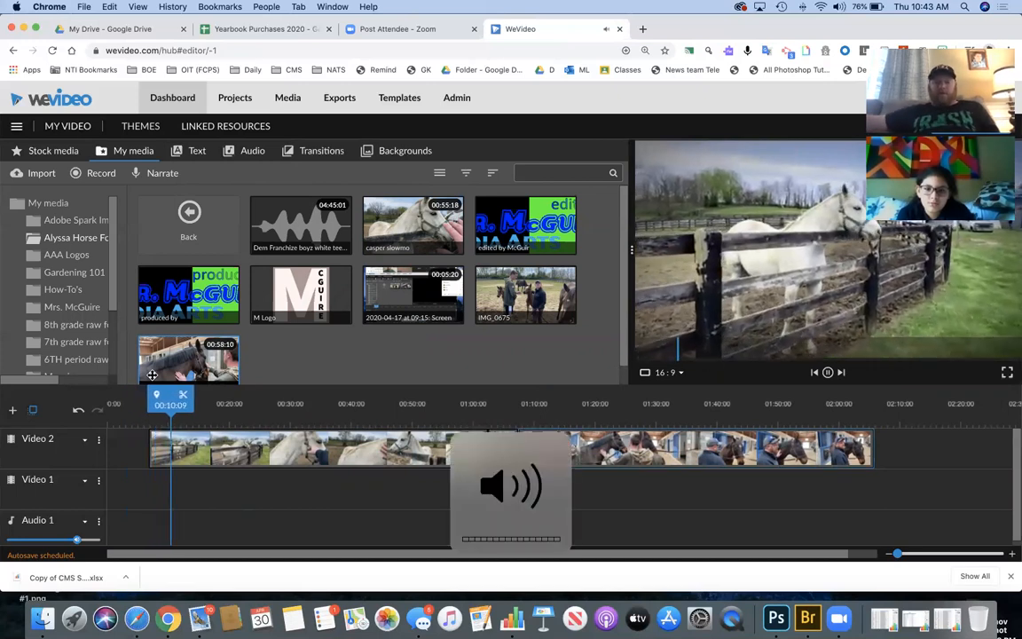
key("XF86AudioRaiseVolume")
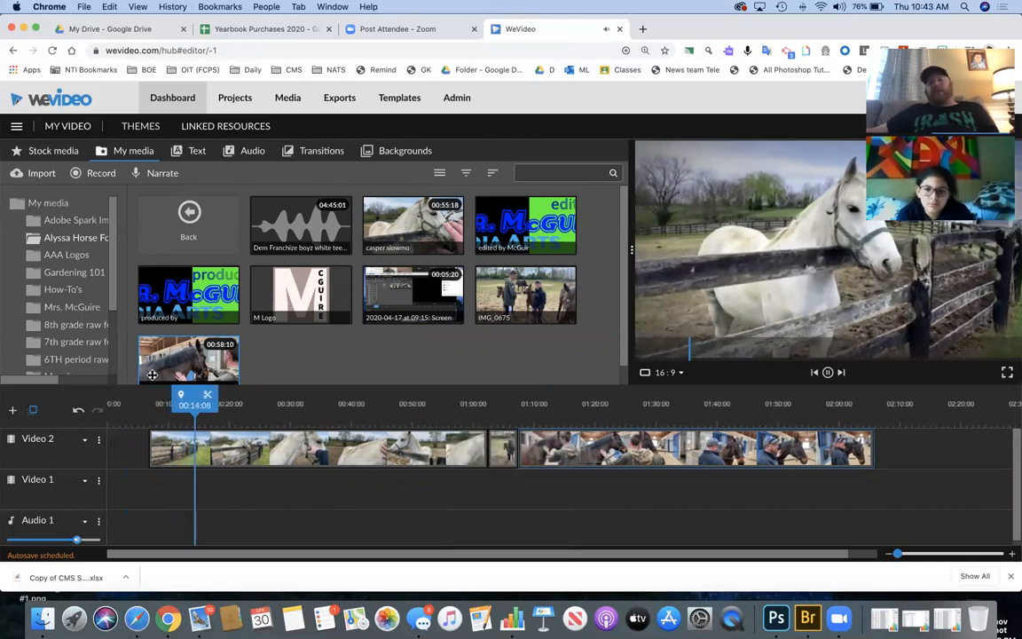
key("space")
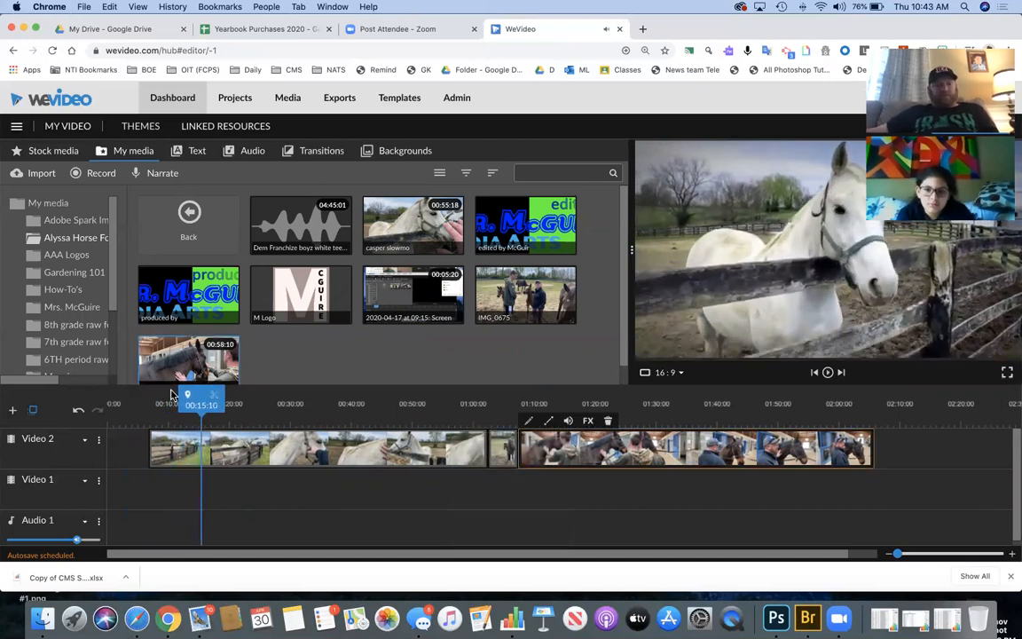
- Keep the casper slowmo clip's sound muted and save its volume settings
left_click(176, 440)
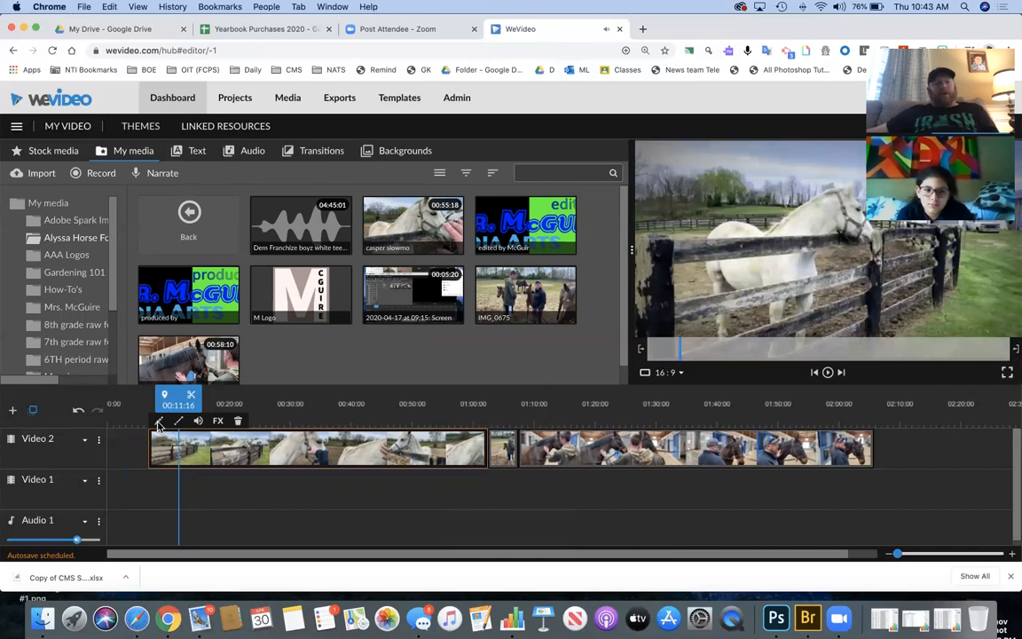
left_click(158, 422)
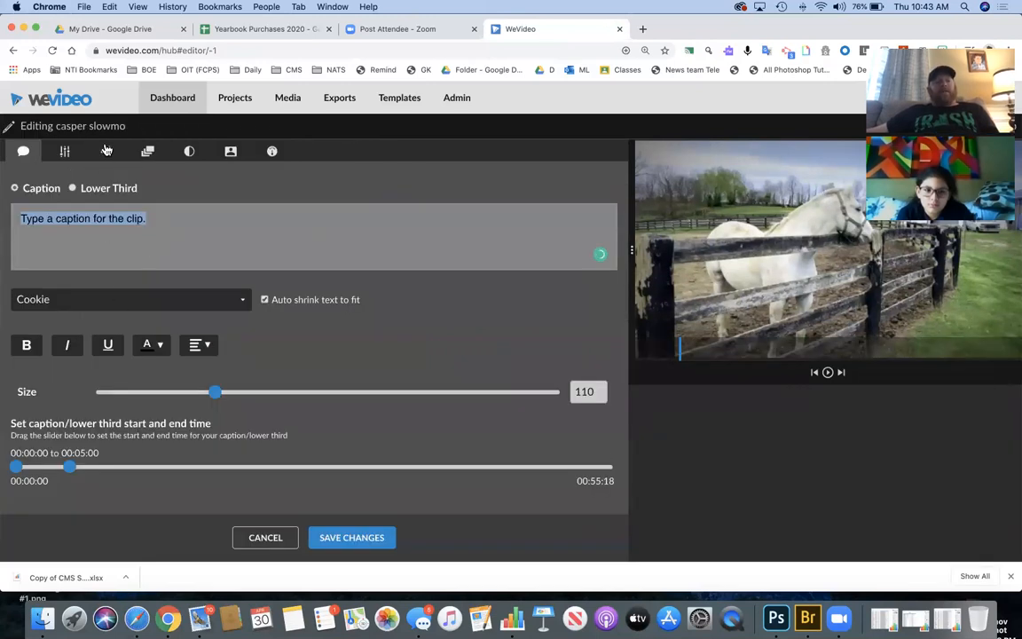
left_click(105, 150)
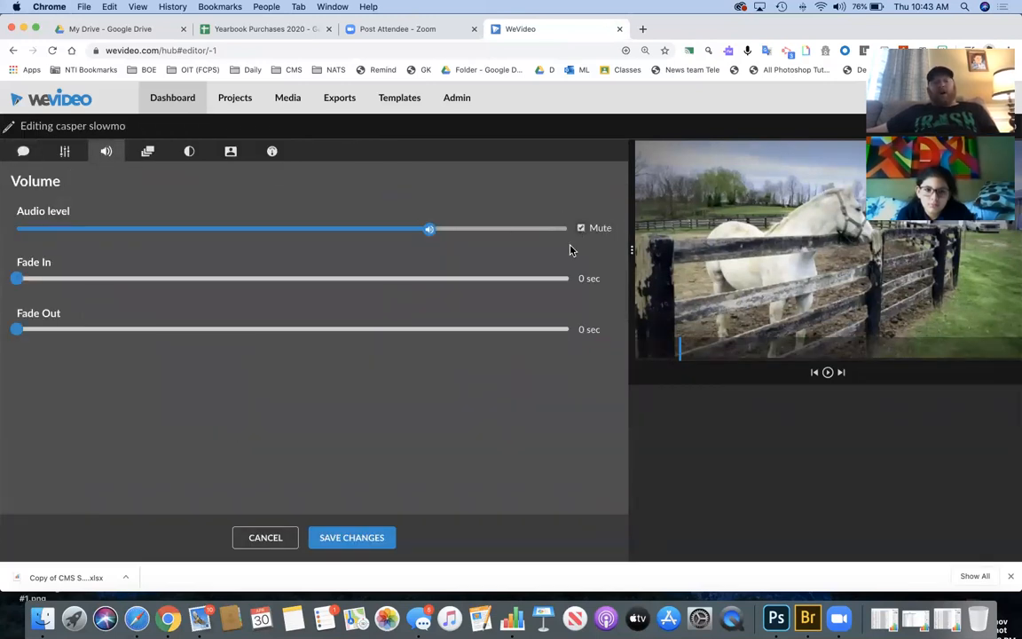
left_click(371, 541)
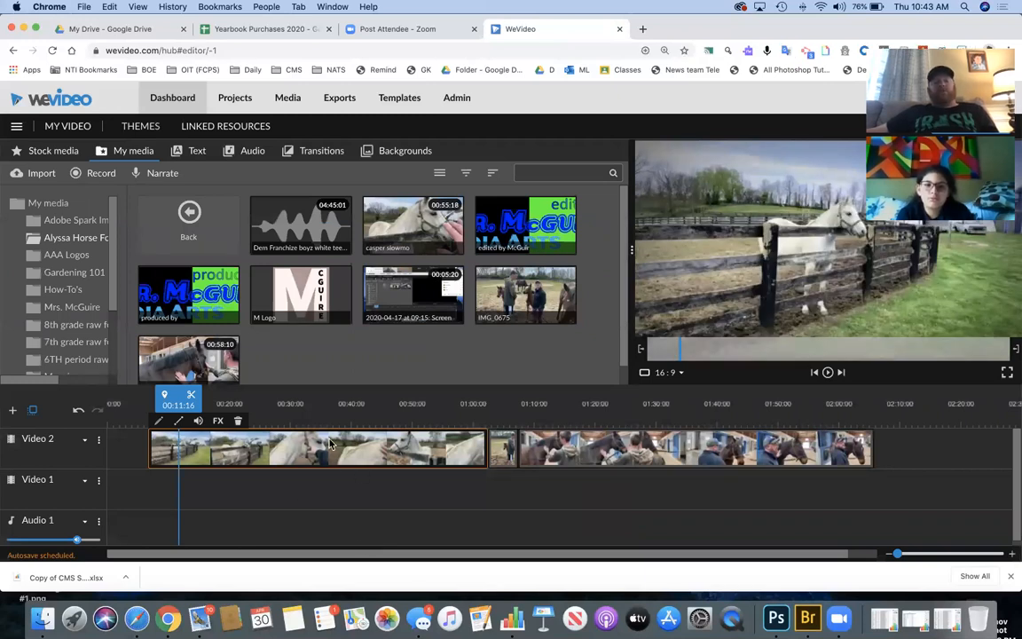
- Place the Moment Of Inspiration music on the Audio 1 track
left_click(248, 153)
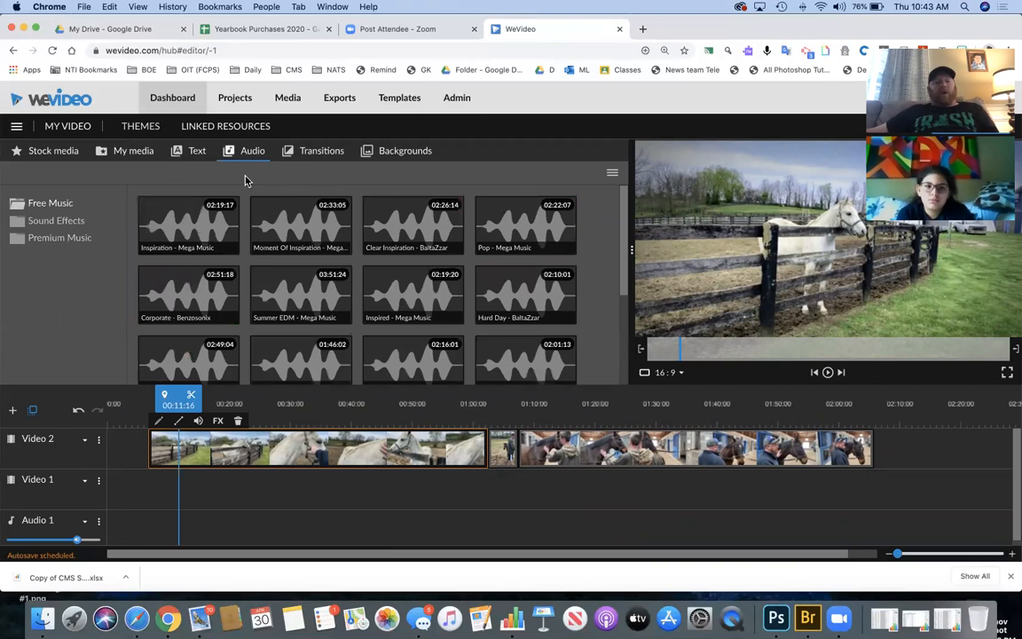
left_click(278, 222)
left_click_drag(274, 399, 153, 540)
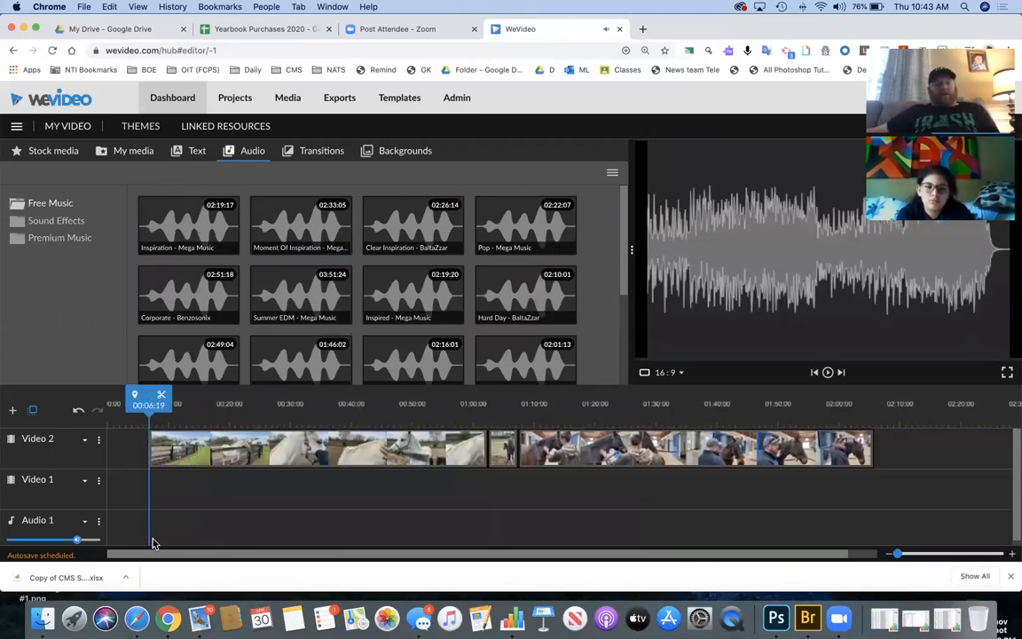
left_click(276, 223)
left_click_drag(278, 271, 163, 525)
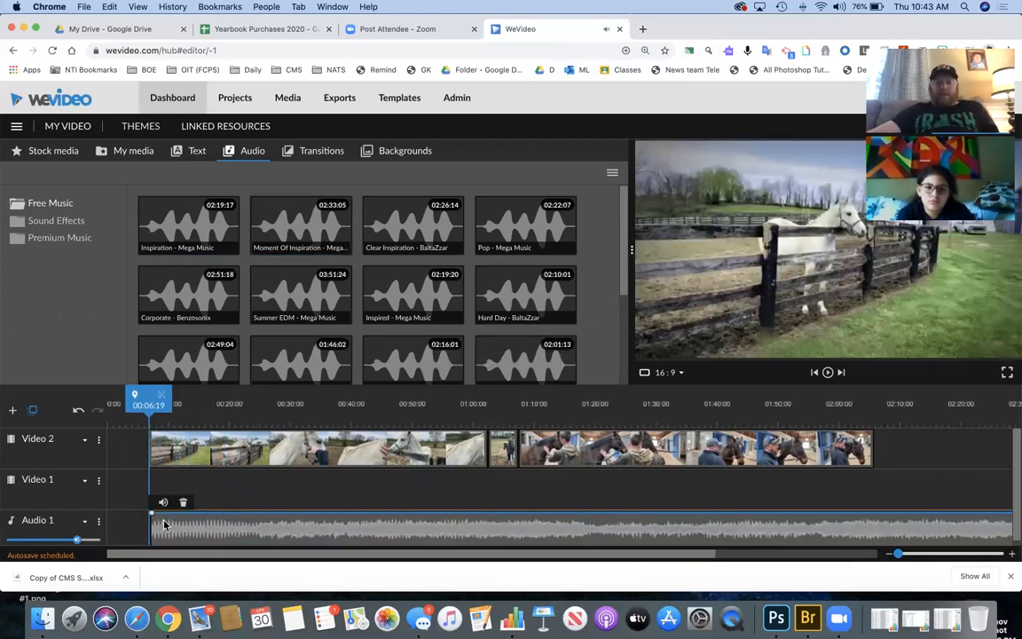
key("XF86AudioLowerVolume")
key("XF86AudioLowerVolume")
key("XF86AudioLowerVolume")
key("XF86AudioLowerVolume")
key("XF86AudioLowerVolume")
key("XF86AudioLowerVolume")
key("XF86AudioLowerVolume")
key("XF86AudioLowerVolume")
key("XF86AudioLowerVolume")
key("XF86AudioLowerVolume")
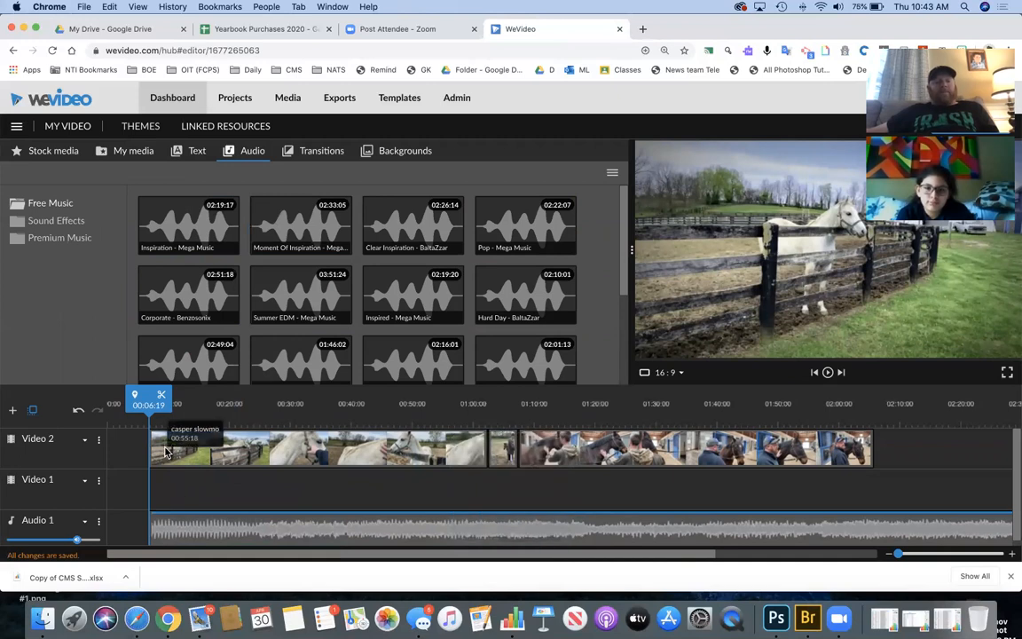
- Lower the Audio 1 track volume to 32% and play back to check it
left_click(168, 524)
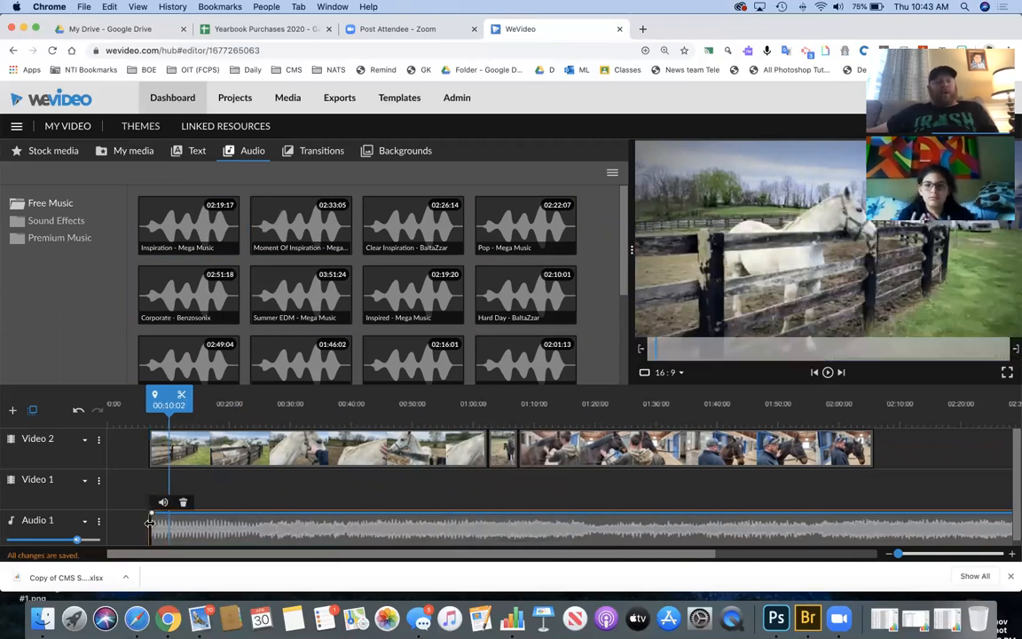
mouse_move(78, 540)
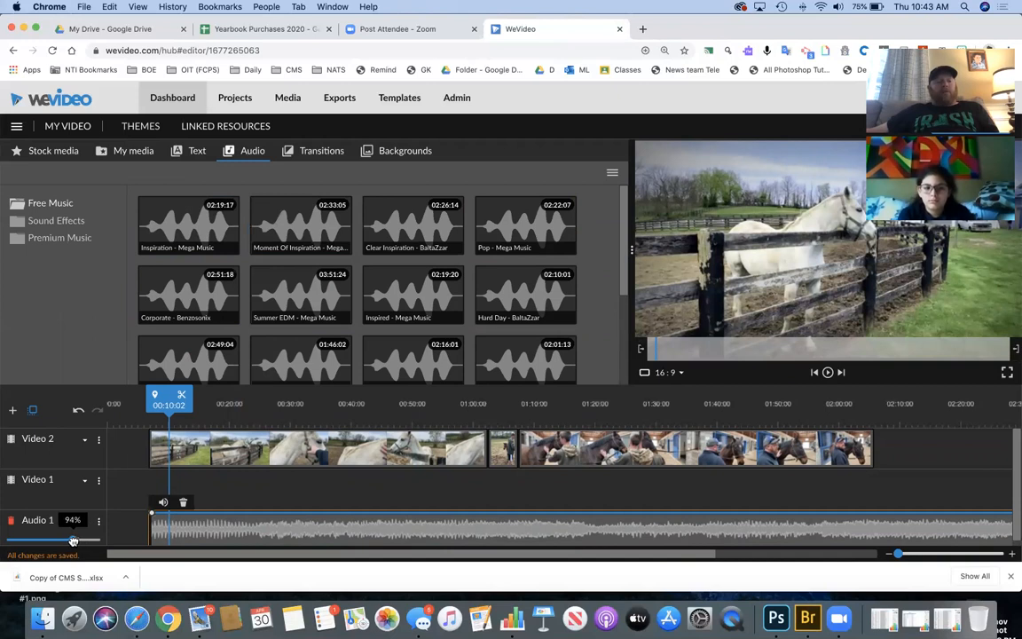
left_click_drag(68, 541, 29, 540)
key("space")
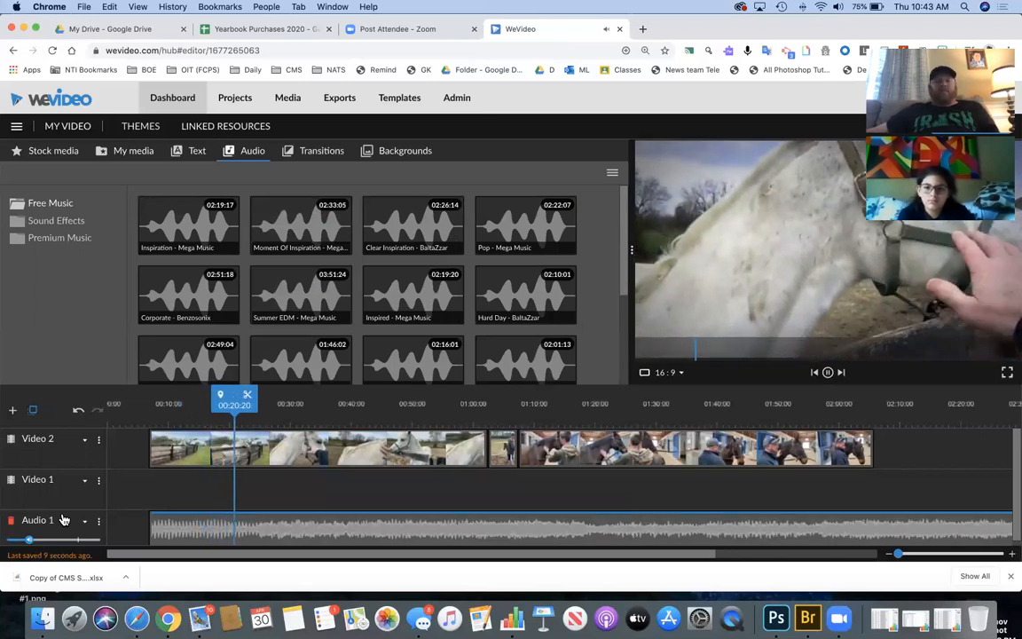
key("space")
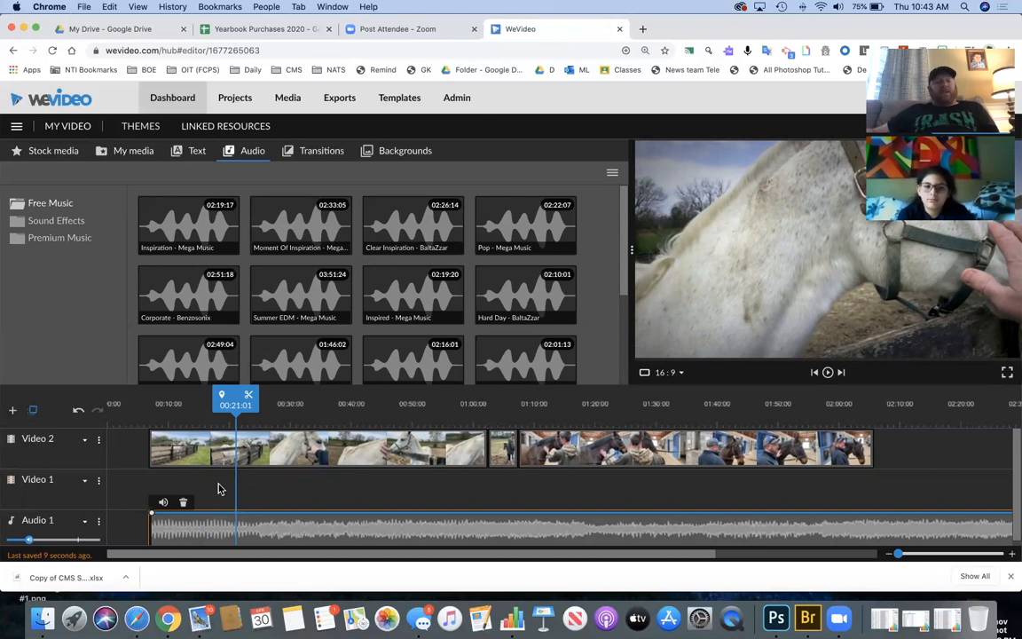
scroll(219, 488, "right", 2)
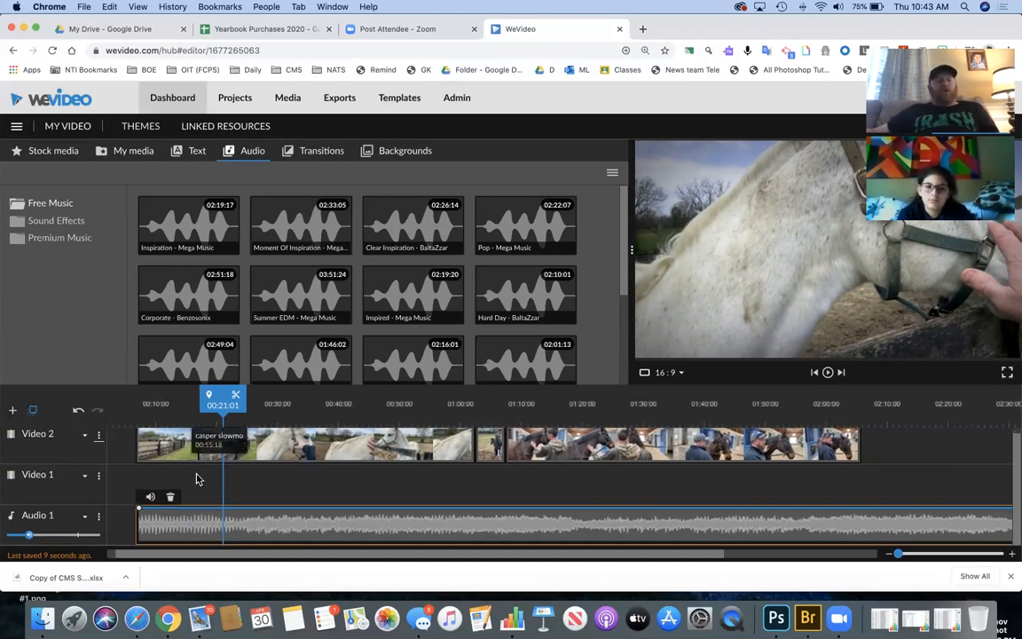
- Add a new audio track, Audio 2, to the timeline
scroll(133, 457, "left", 2)
left_click(12, 411)
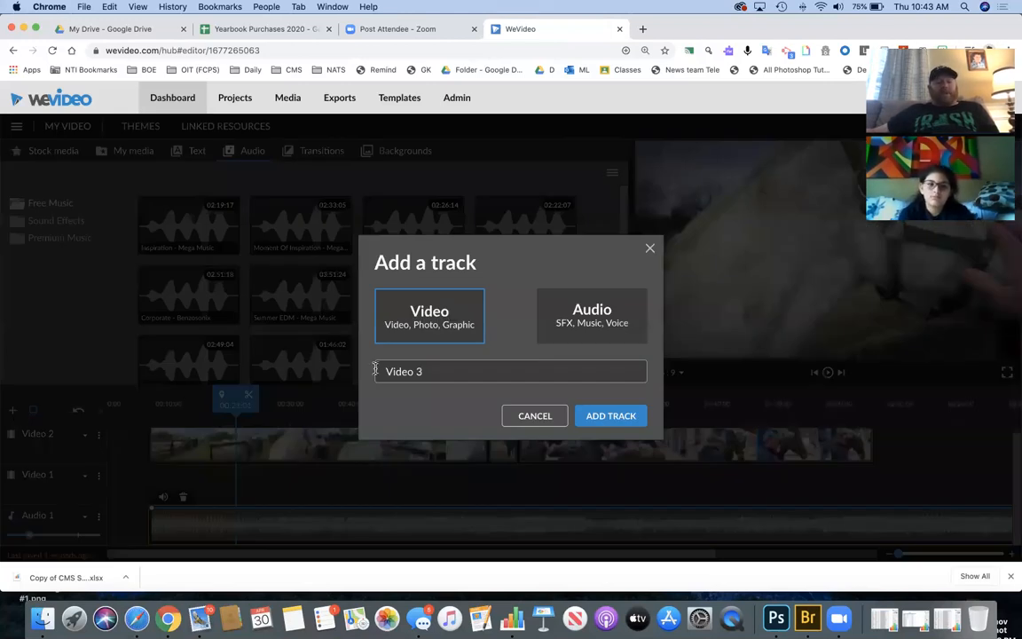
left_click(566, 318)
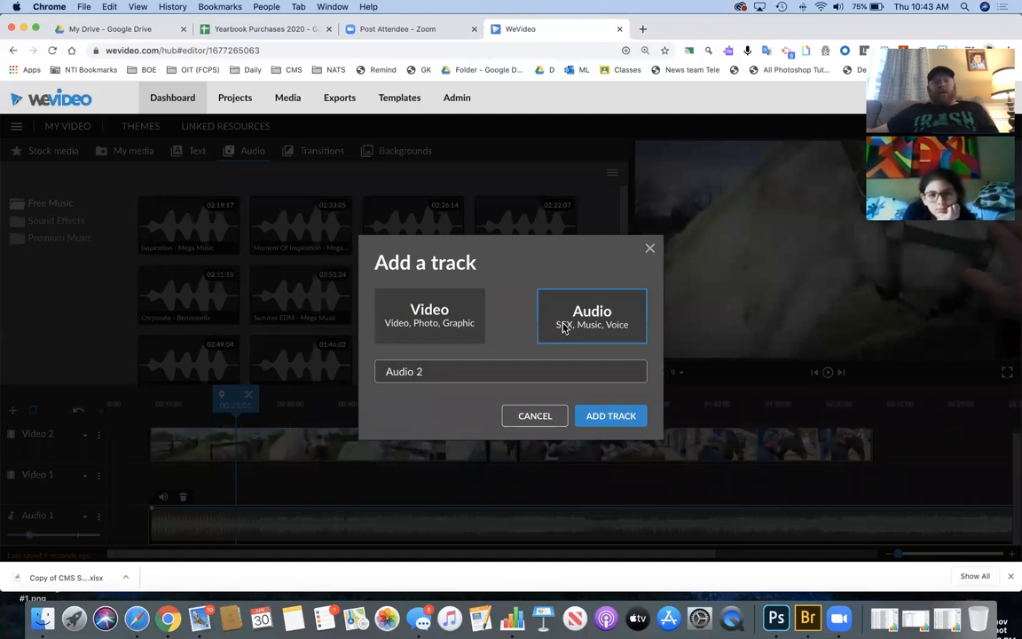
left_click(611, 416)
- Move the playhead back to about 00:06 and return to the My media clips
scroll(320, 475, "down", 2)
left_click_drag(220, 408, 138, 416)
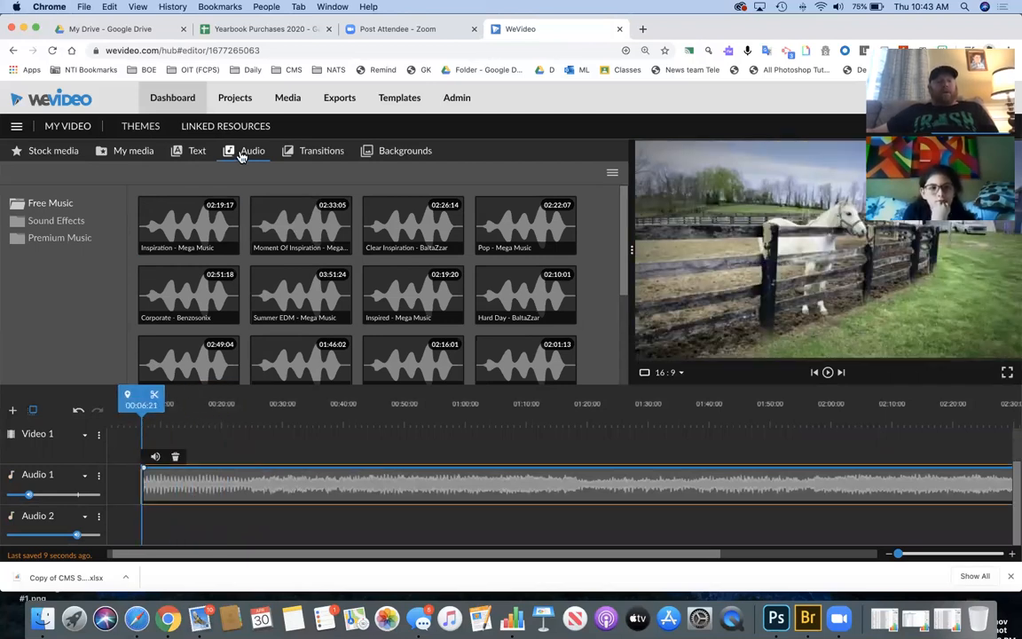
left_click(106, 153)
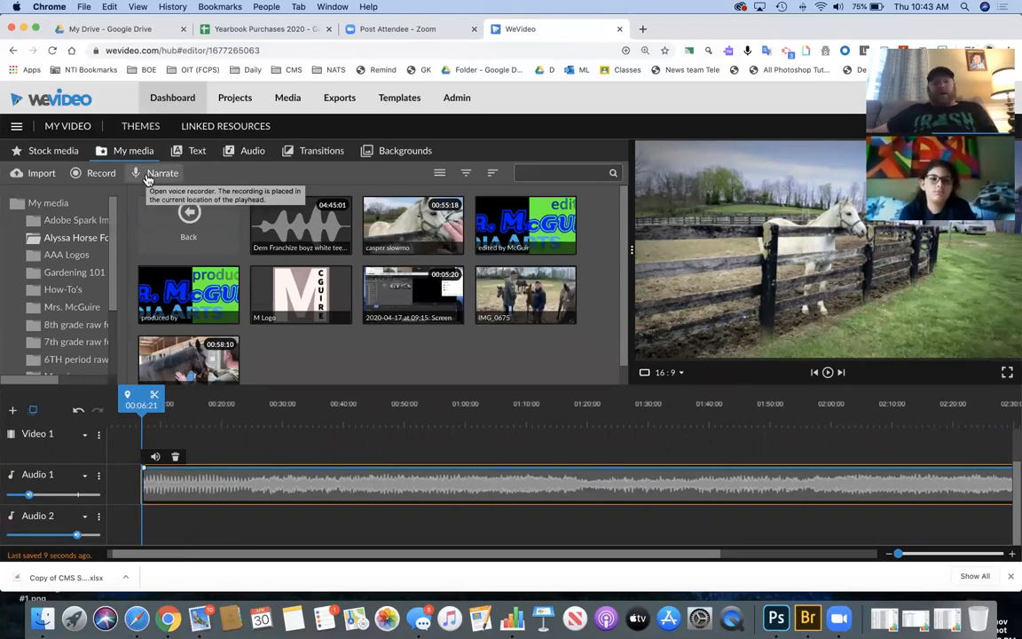
scroll(176, 480, "up", 2)
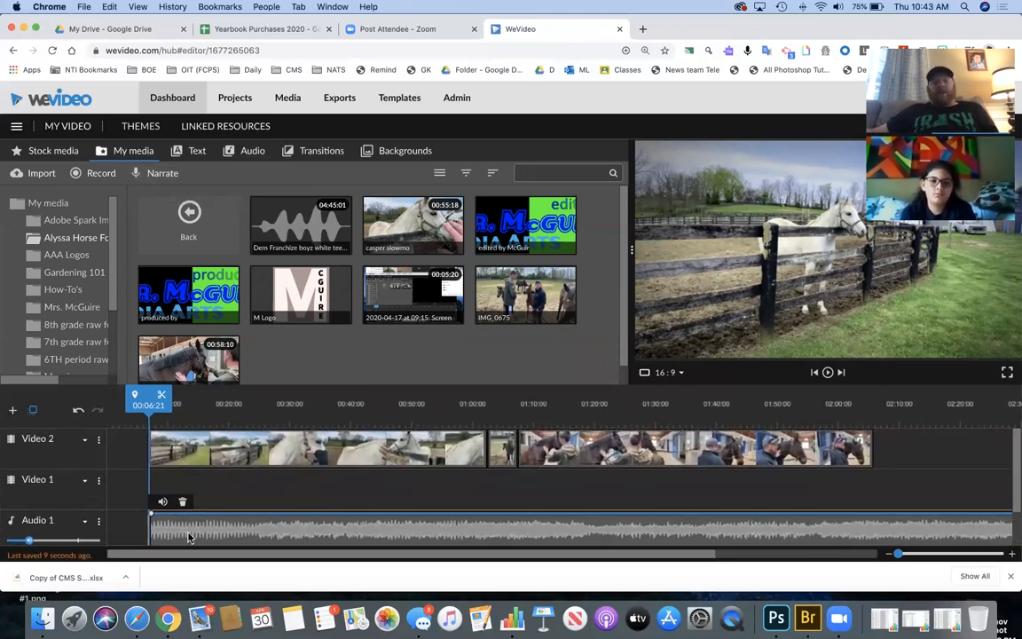
scroll(189, 537, "down", 2)
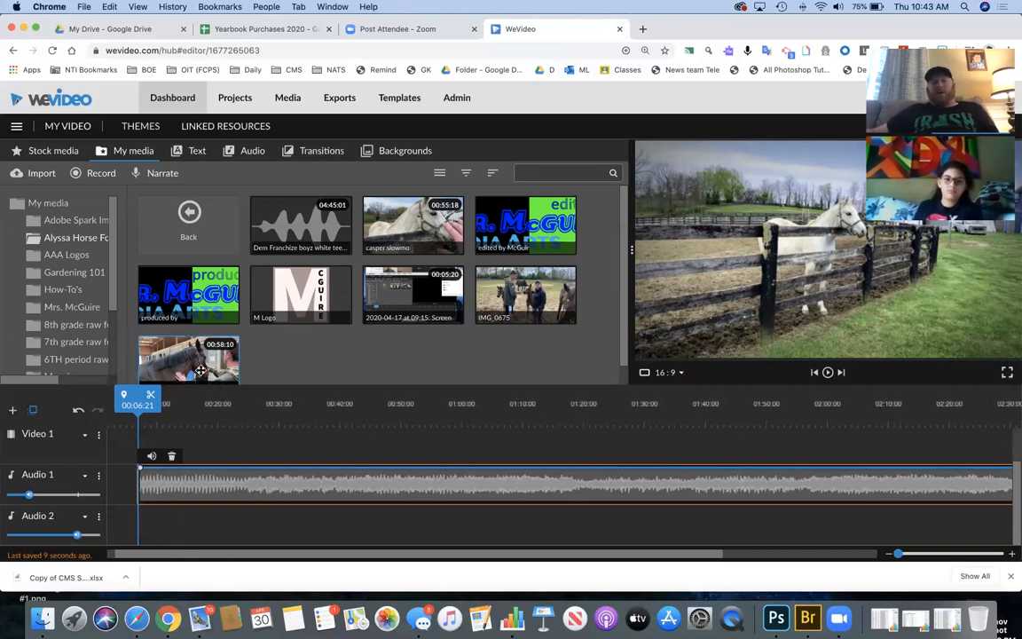
- Record an 11.5-second narration with video preview on and save it to the project
left_click(151, 176)
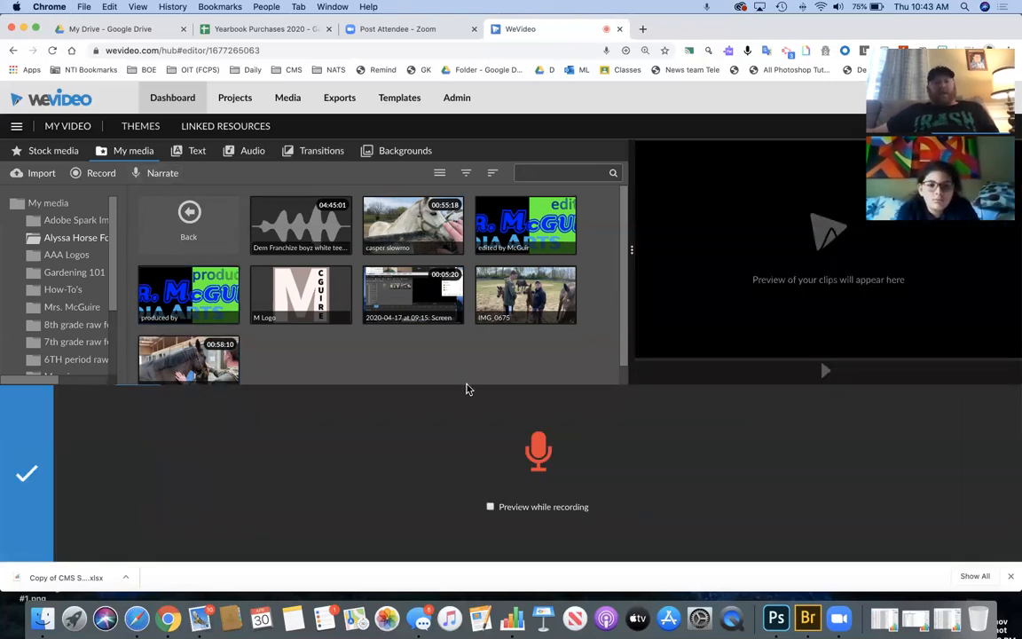
left_click(491, 508)
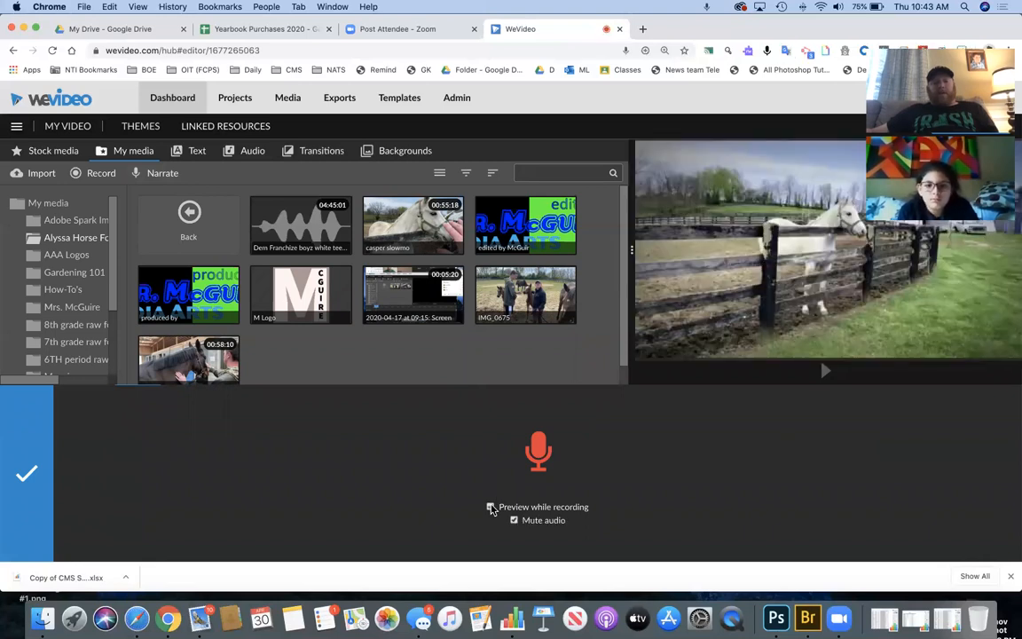
left_click(554, 452)
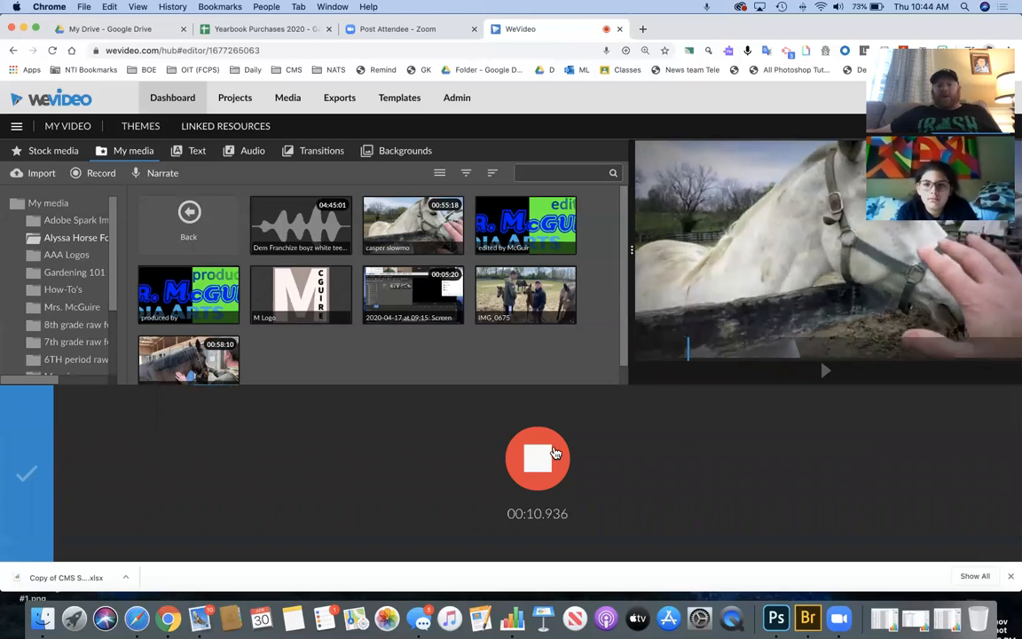
left_click(554, 453)
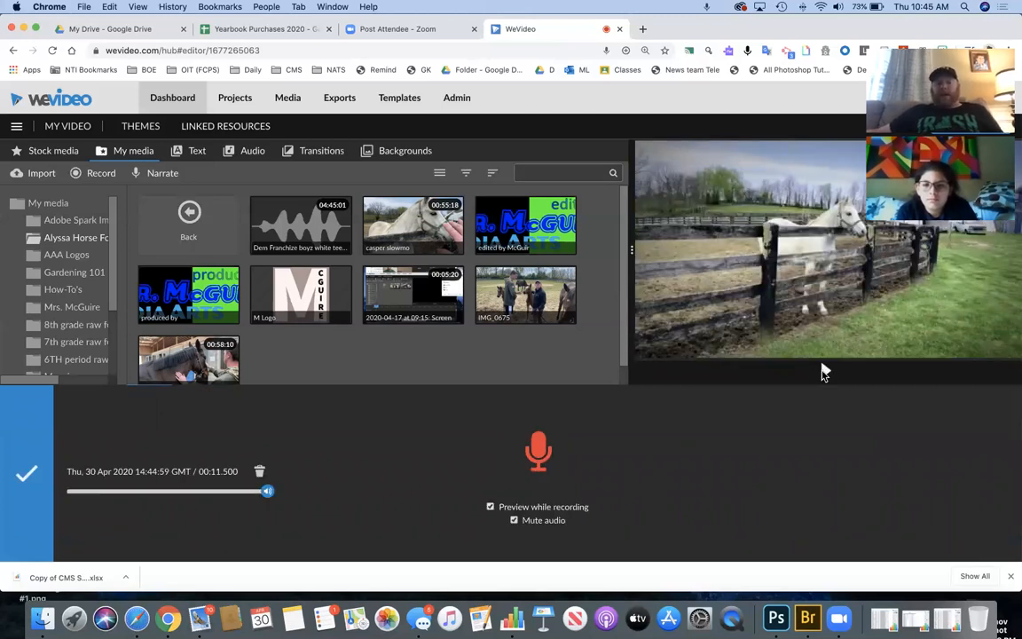
left_click(27, 475)
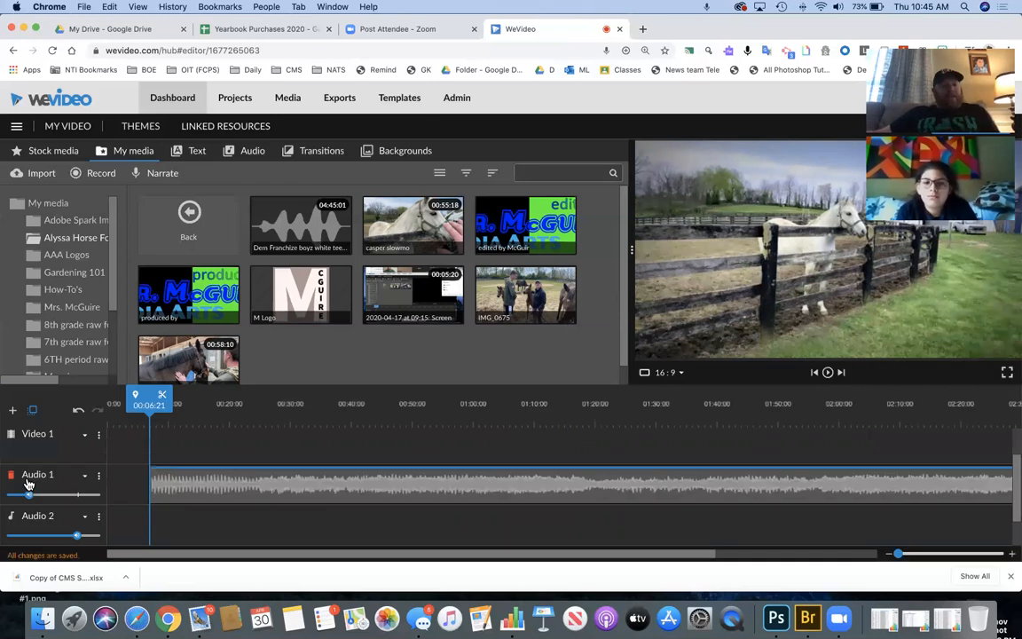
- Nudge the voiceover clip on its track and delete the empty Audio 2 track
scroll(151, 496, "down", 1)
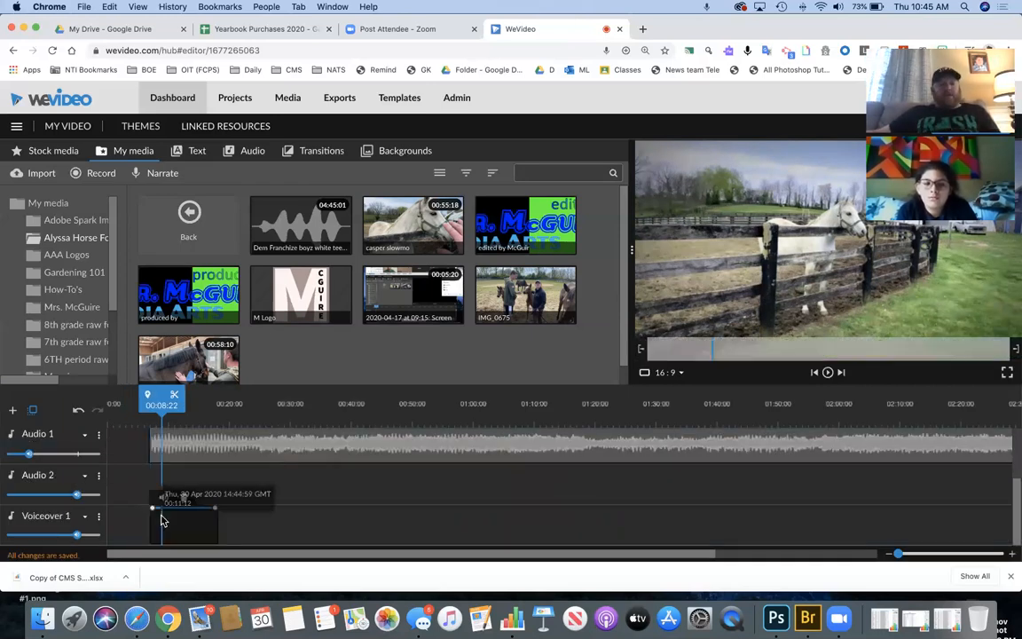
left_click(161, 520)
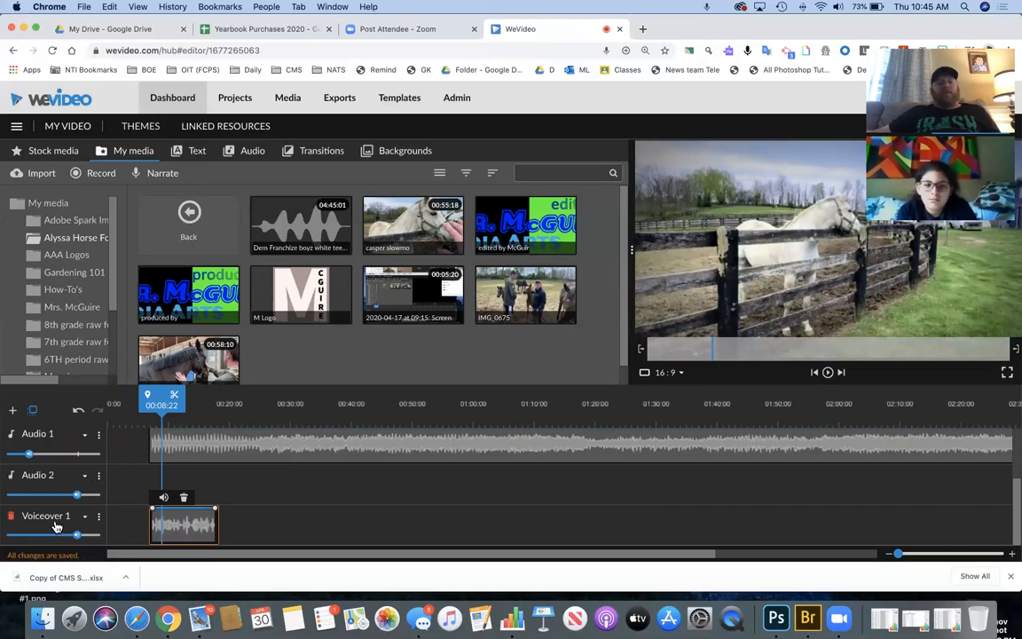
left_click(203, 478)
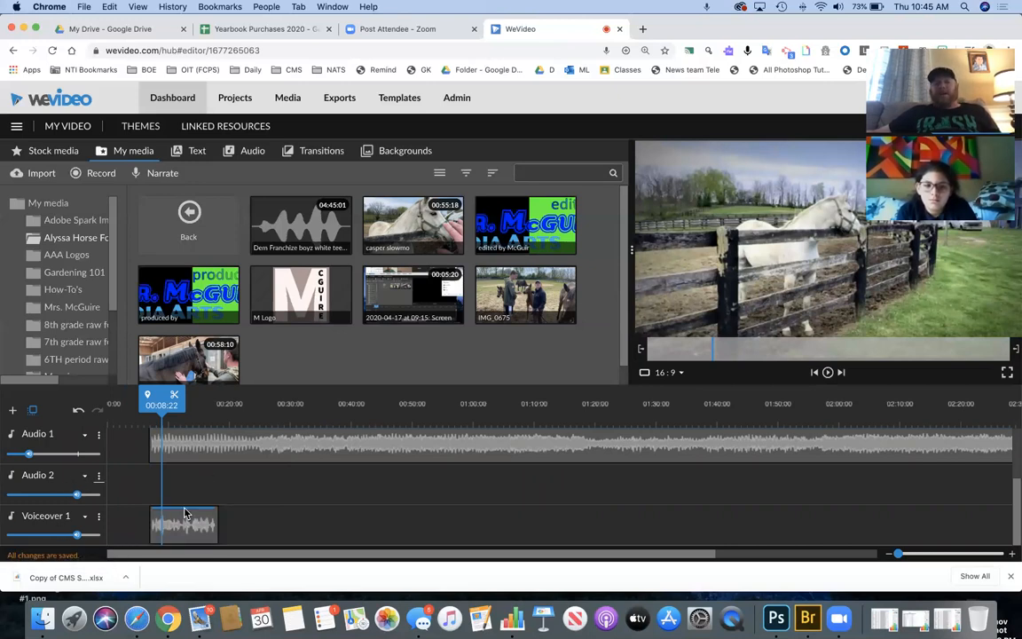
mouse_move(167, 512)
left_mouse_down()
mouse_move(167, 524)
mouse_move(165, 486)
mouse_move(171, 533)
left_mouse_up()
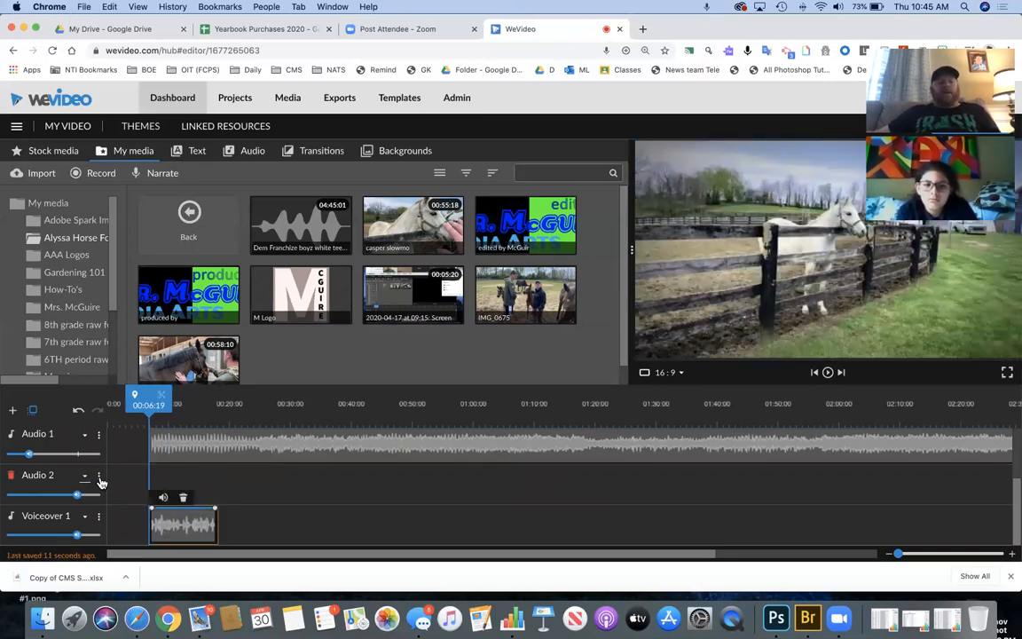
left_click(100, 477)
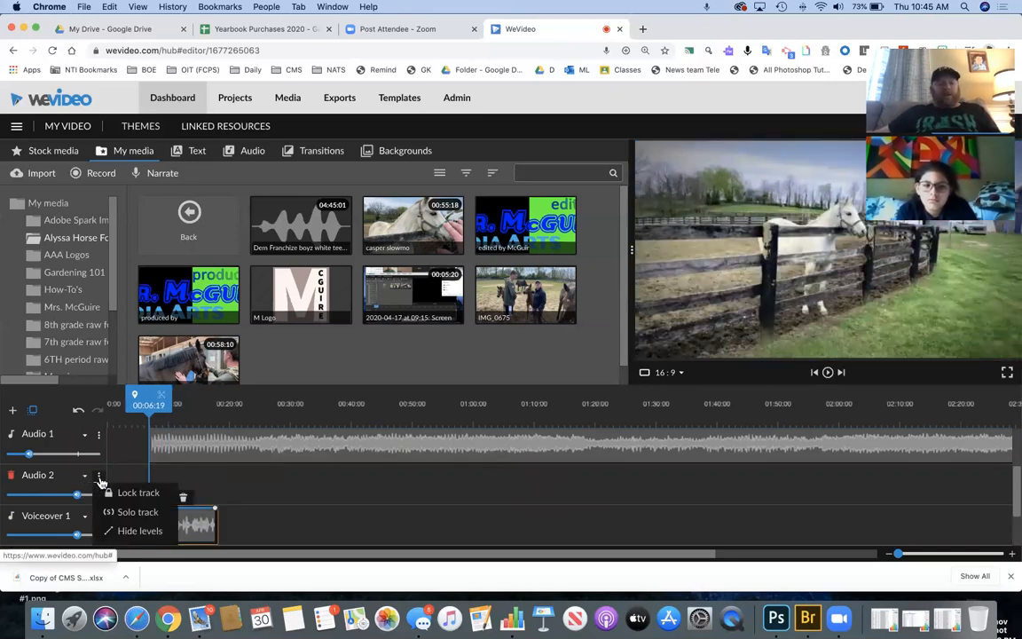
left_click(121, 530)
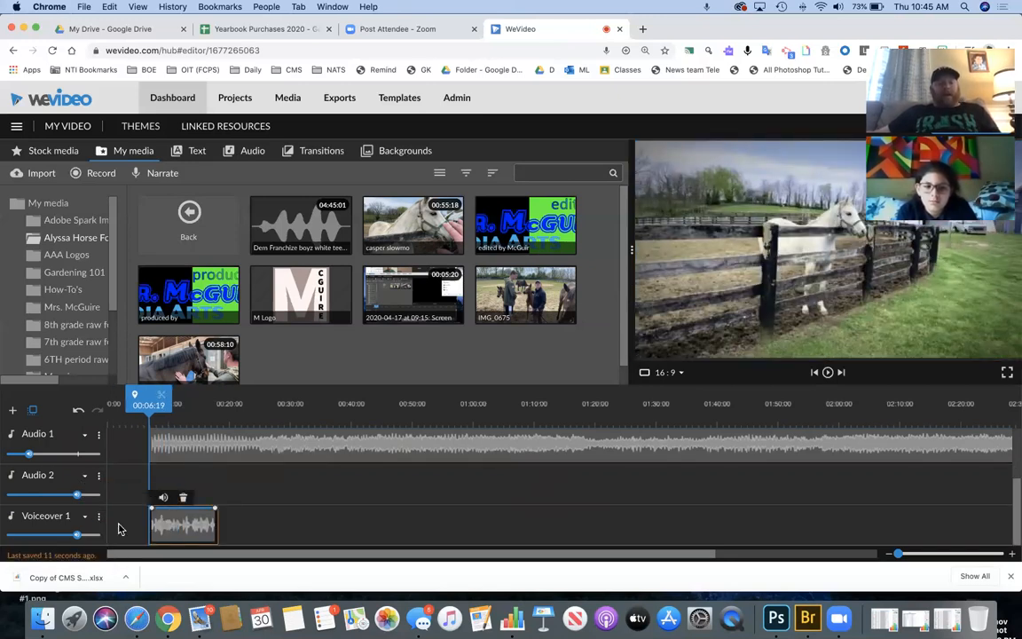
left_click(11, 479)
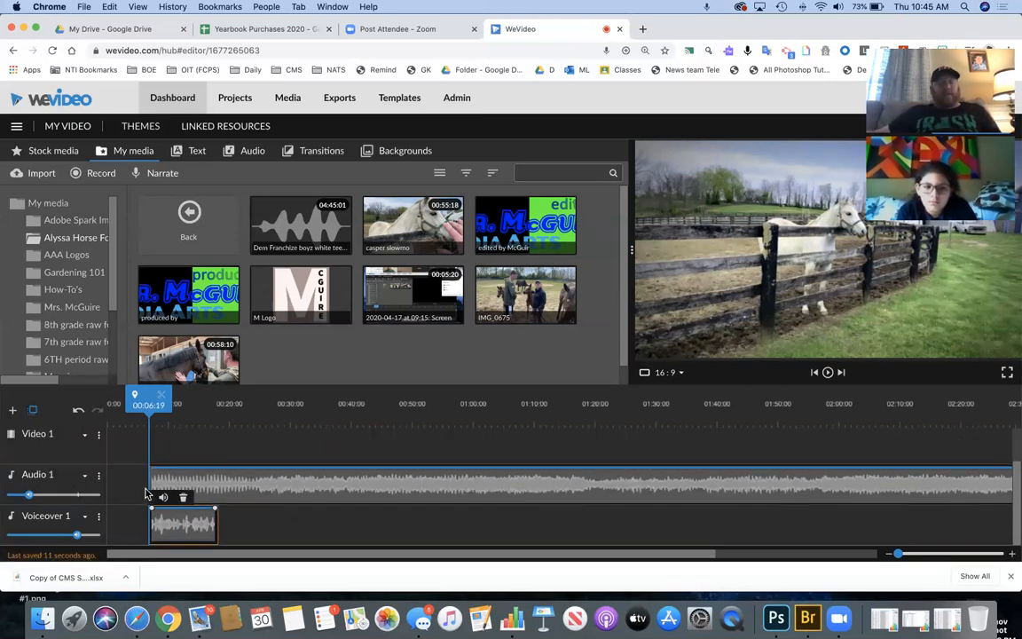
- Lower the Audio 1 music clip's volume to about 32%
scroll(46, 454, "up", 2)
scroll(46, 454, "right", 1)
scroll(46, 454, "down", 2)
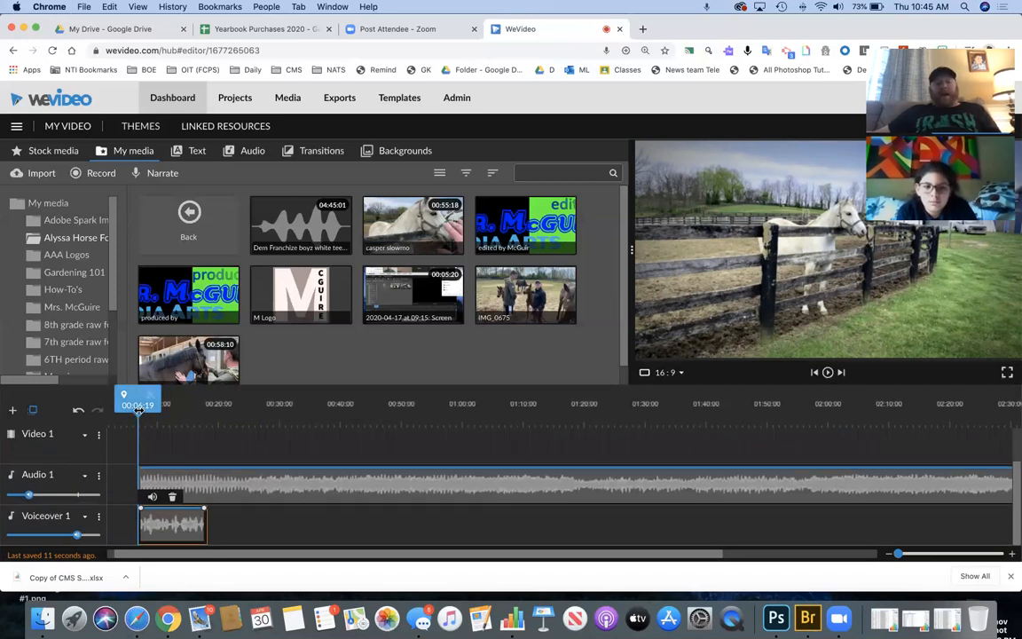
left_click(211, 483)
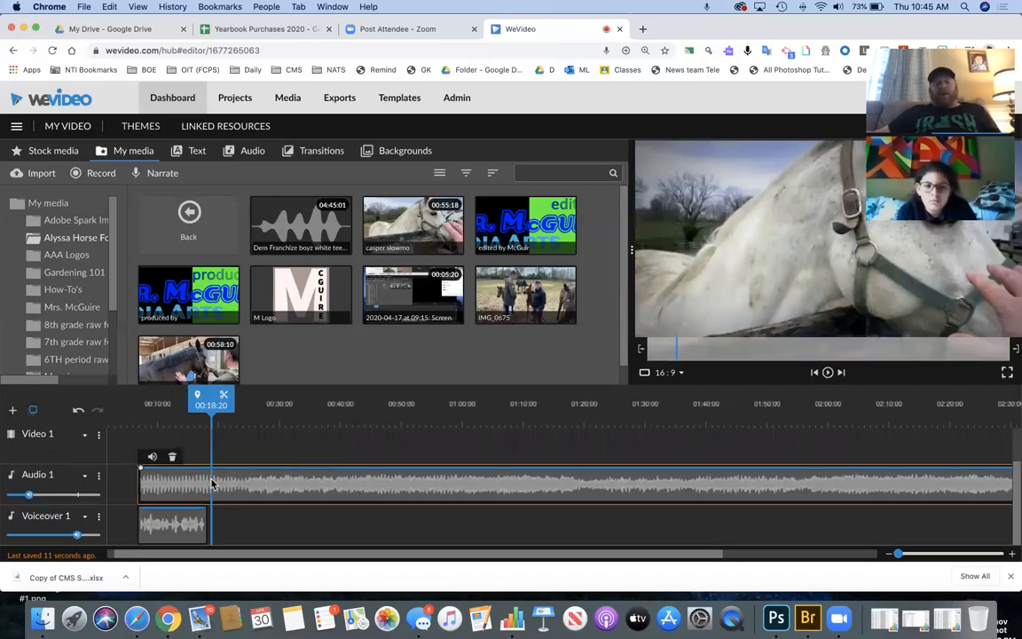
left_click_drag(29, 491, 26, 493)
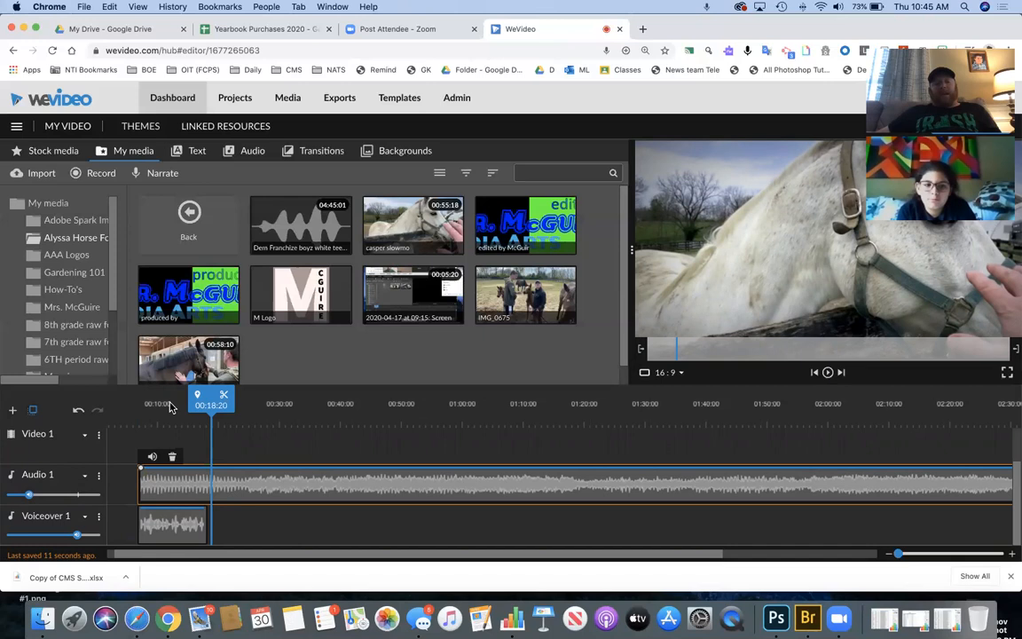
- Play the project from the start, then push the Video 2 horse clips about five seconds later
left_click_drag(210, 401, 131, 405)
key("space")
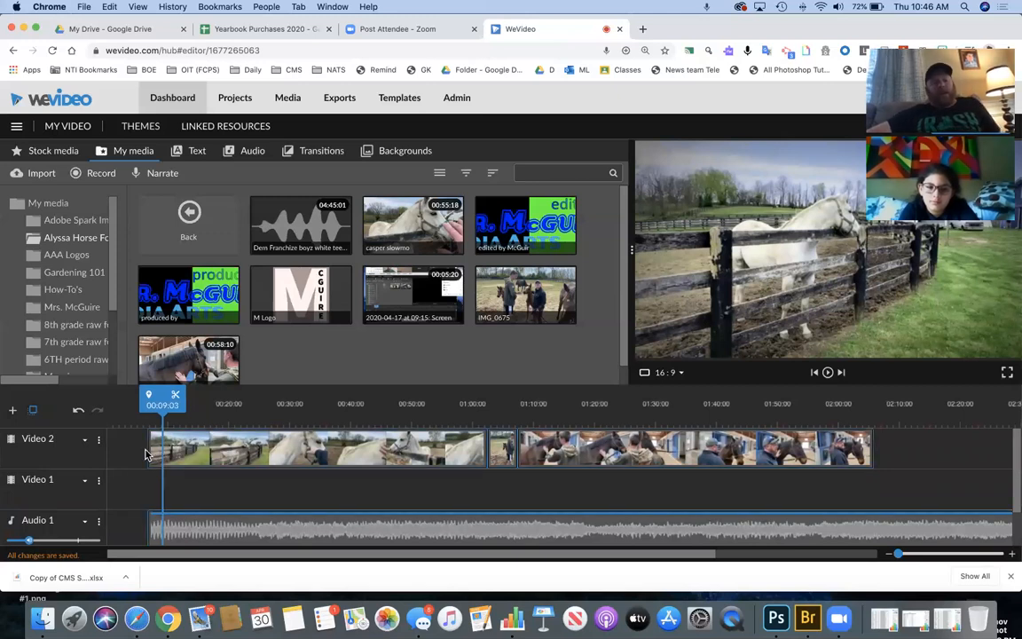
left_click_drag(146, 455, 167, 461)
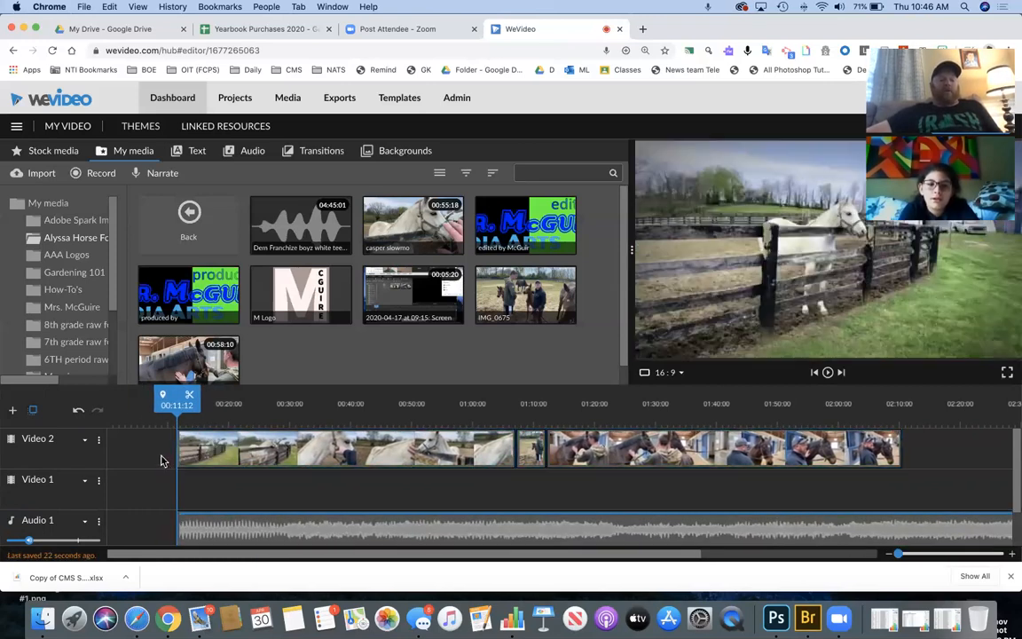
- Drop the Bullseye - Title from the Motion text templates onto the start of Video 2 and open it
left_click(197, 151)
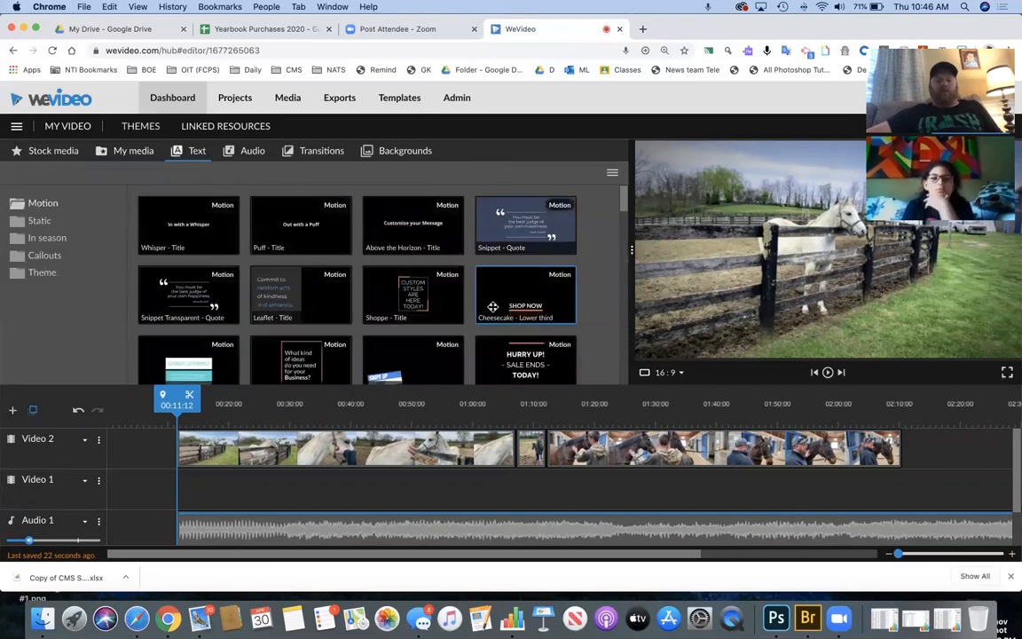
scroll(493, 307, "down", 5)
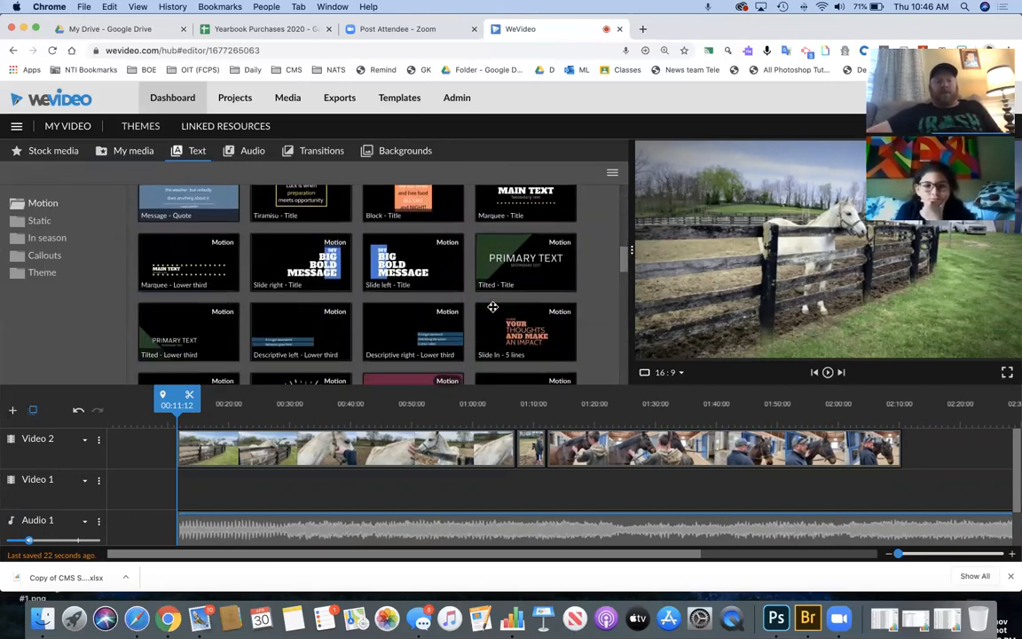
left_click(49, 223)
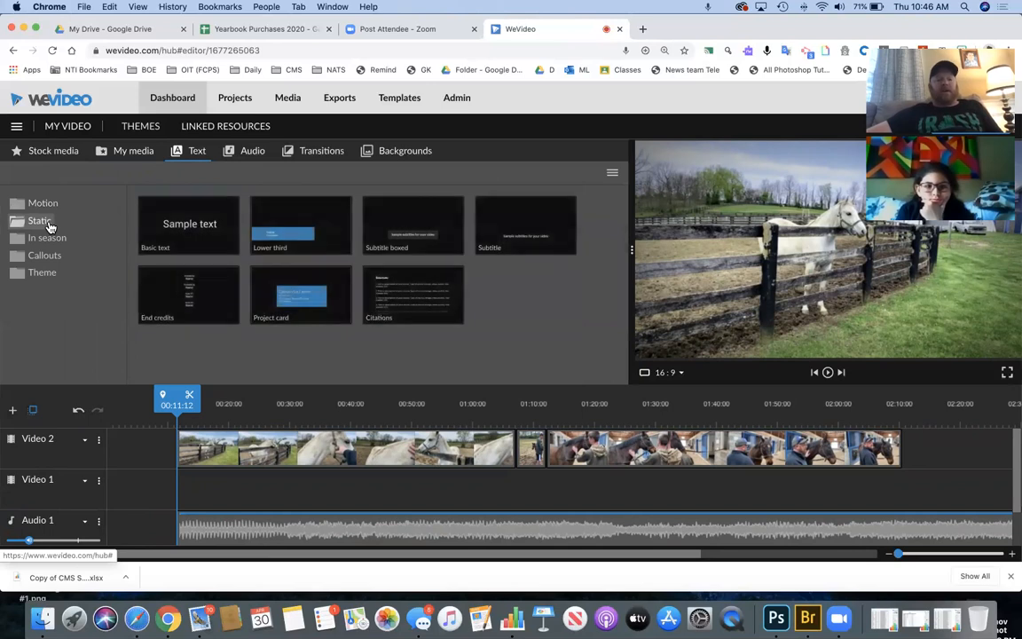
left_click(39, 204)
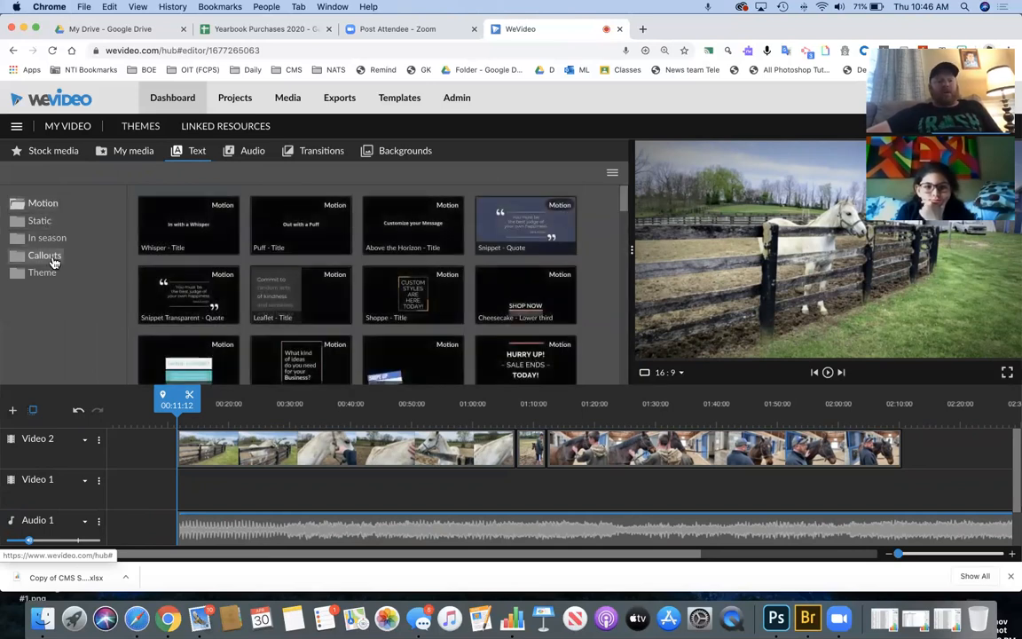
left_click(52, 257)
left_click(44, 271)
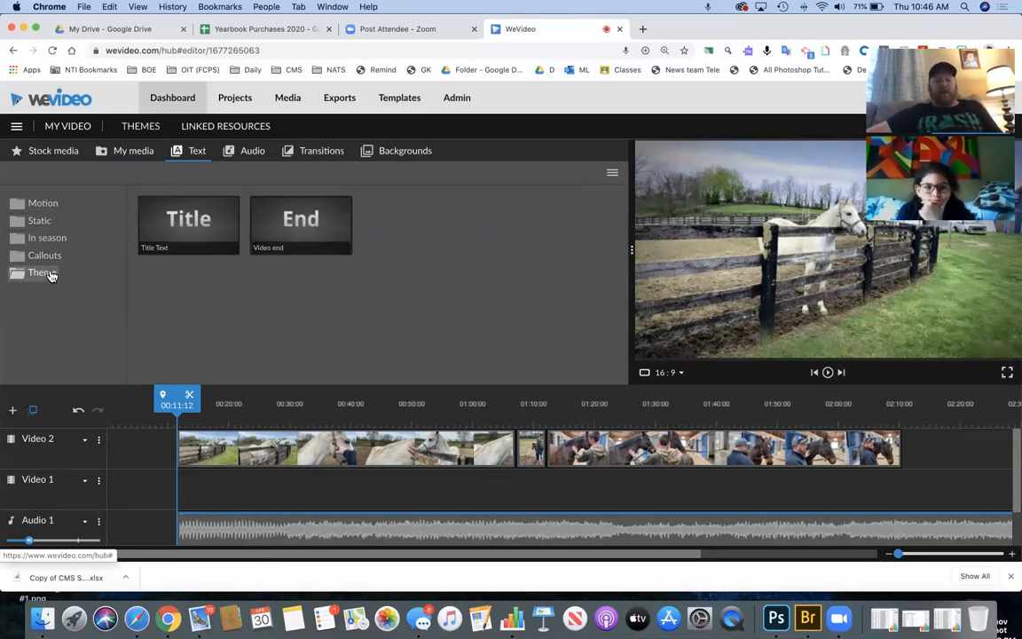
left_click(39, 221)
left_click(43, 203)
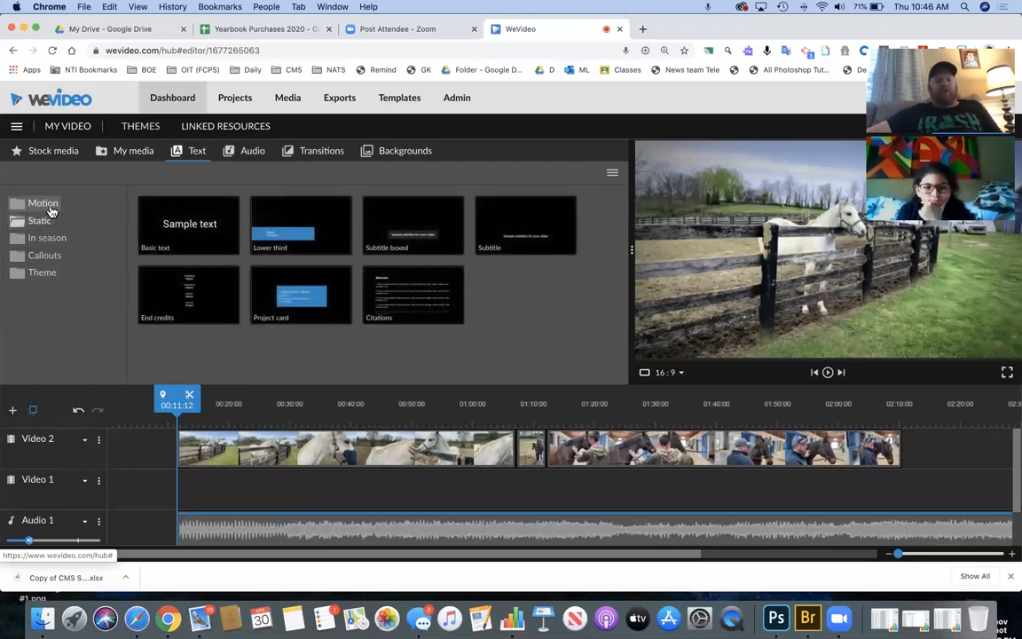
scroll(459, 299, "down", 5)
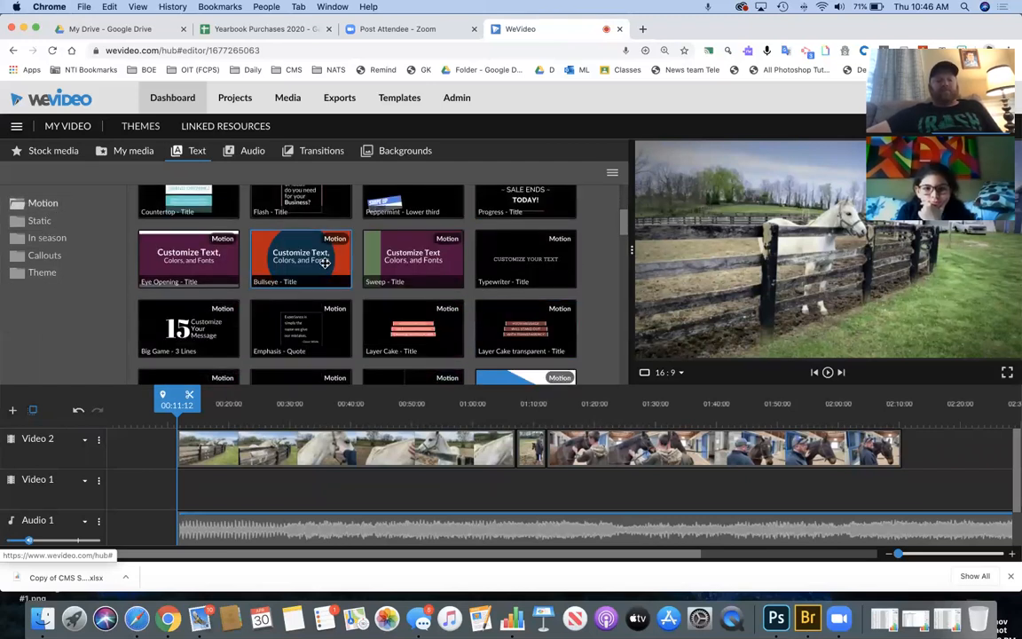
left_click_drag(169, 401, 127, 446)
double_click(133, 452)
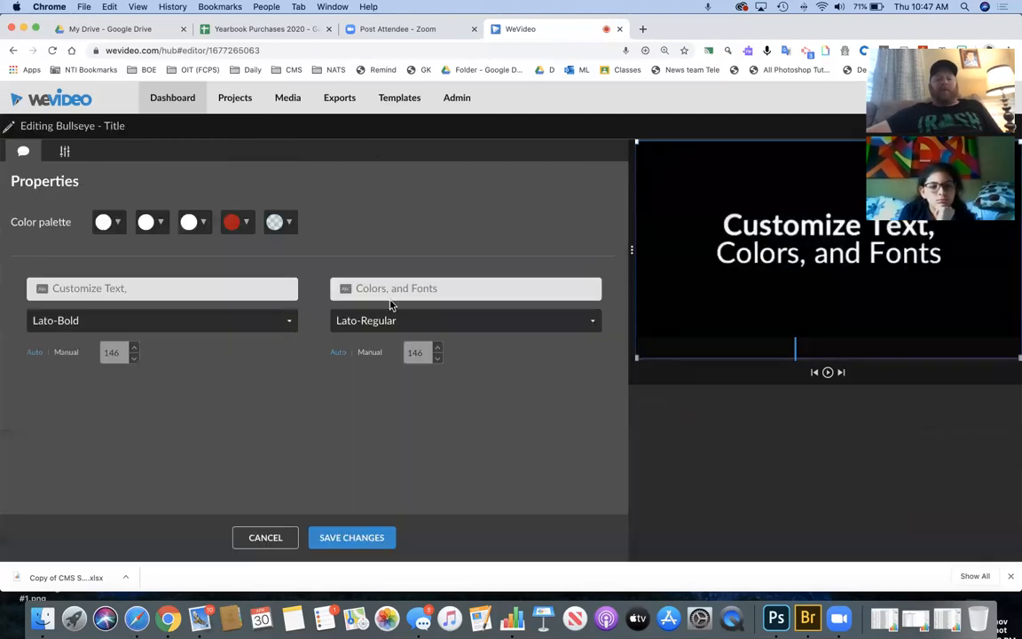
- Set the title's first line to the creator's name and the second to 'Horses In The Bluegrass', then save
left_click(257, 290)
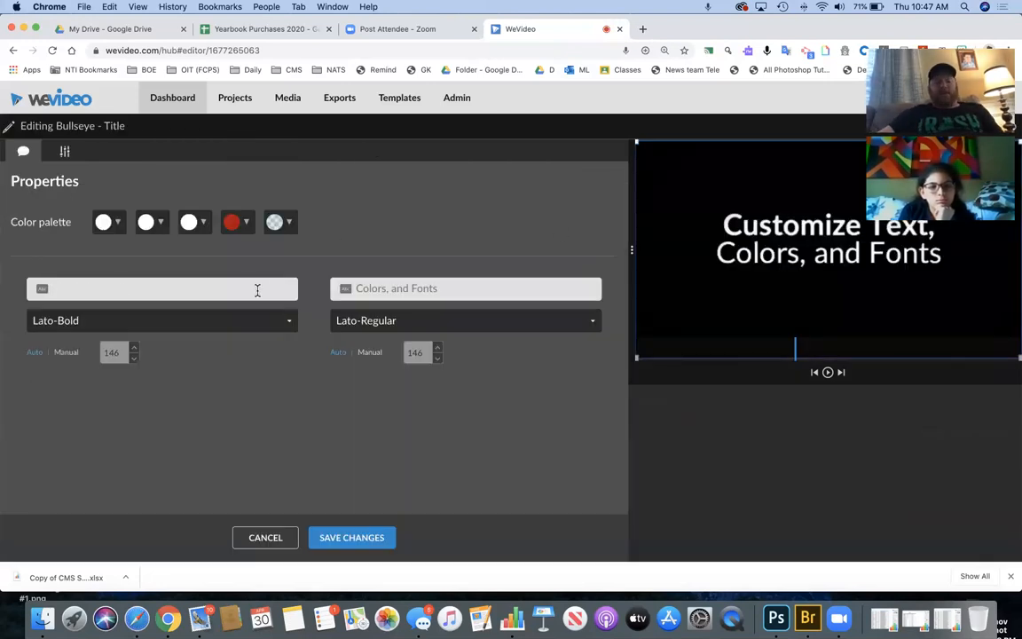
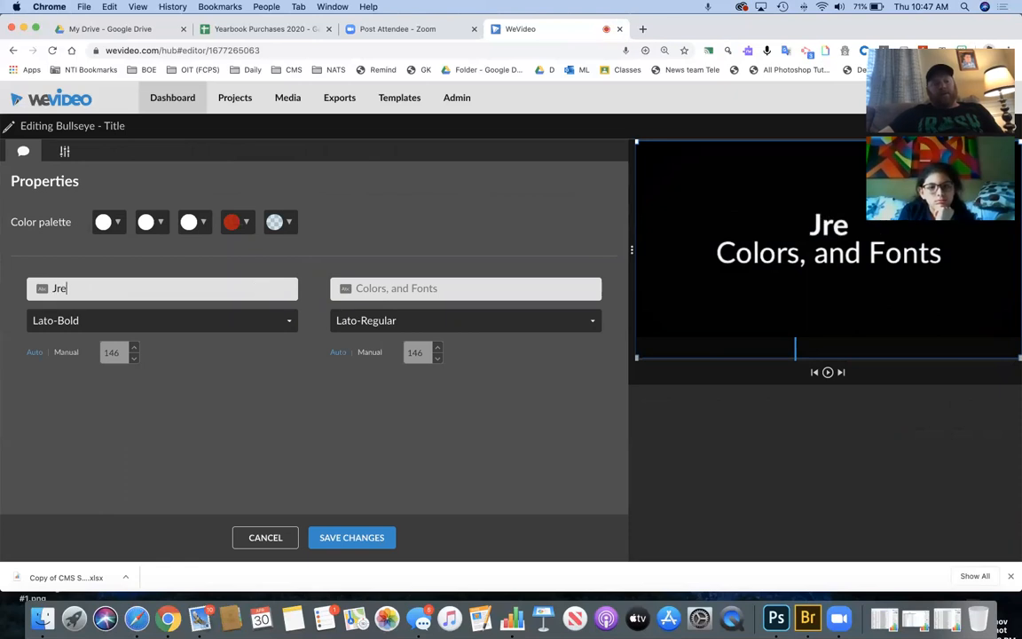
left_click(355, 289)
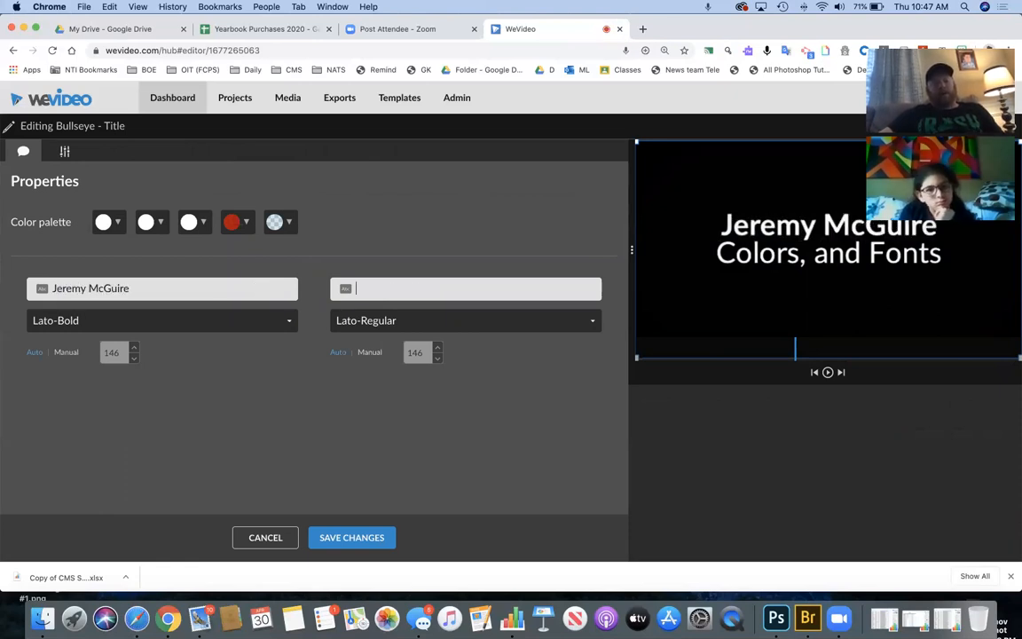
type("Horses In t")
key("BackSpace")
type("The ")
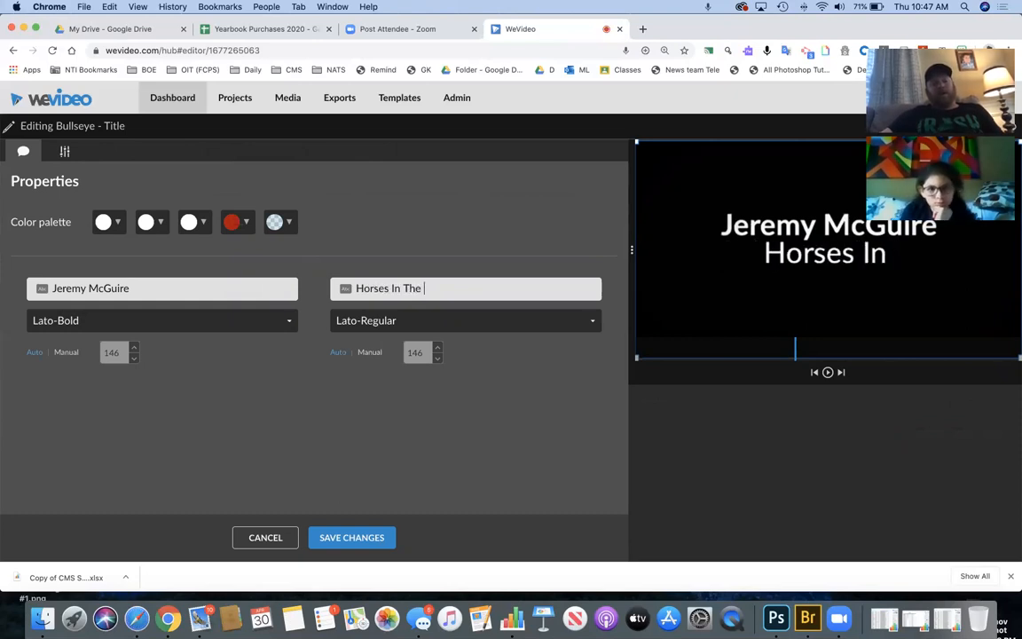
type("Bluegrass")
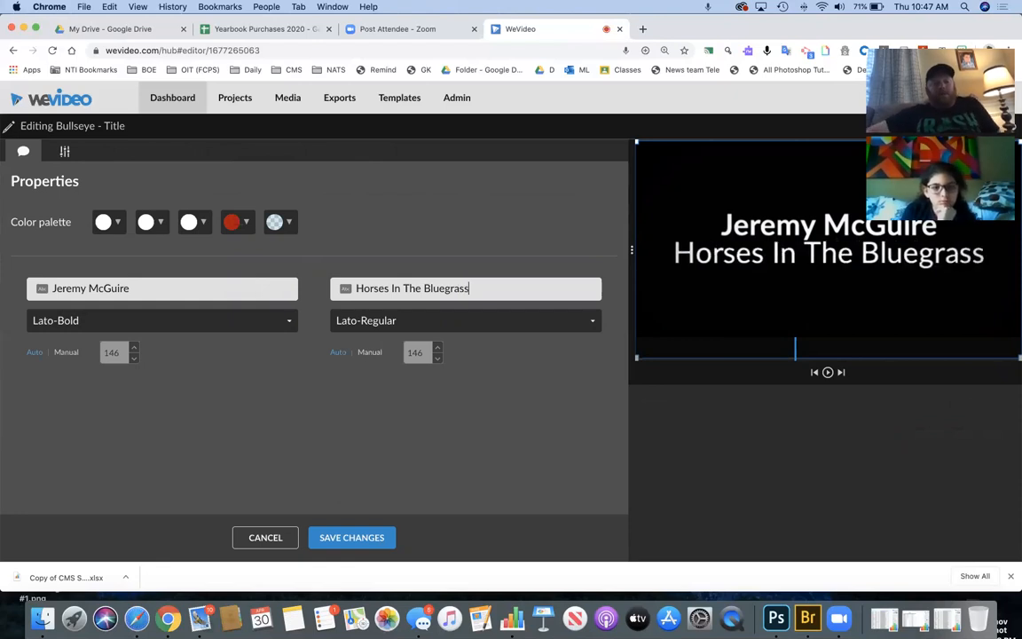
left_click(343, 537)
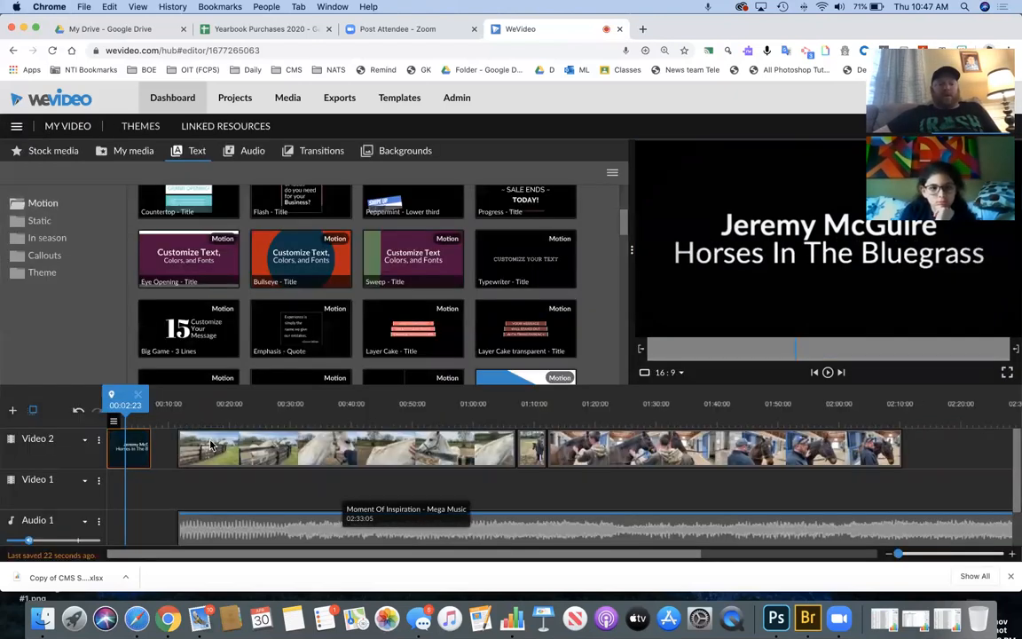
- After previewing, slide the first horse clip and the music left to start right after the title
left_click_drag(77, 409, 65, 407)
key("space")
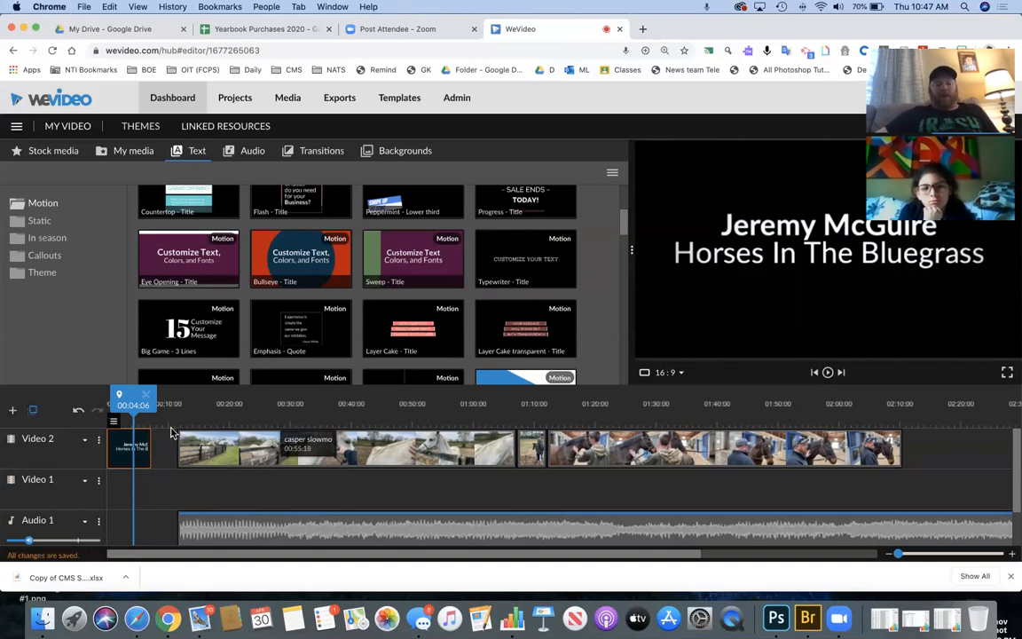
left_click(205, 453)
left_click_drag(201, 453, 174, 452)
left_click_drag(263, 521, 195, 524)
scroll(248, 494, "down", 2)
scroll(240, 476, "up", 2)
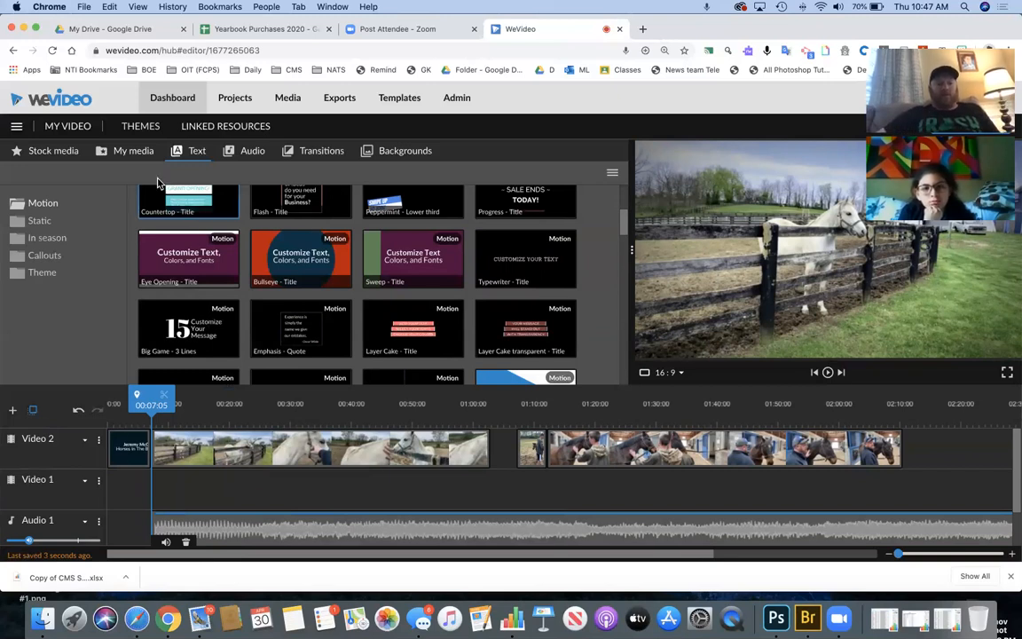
left_click(135, 151)
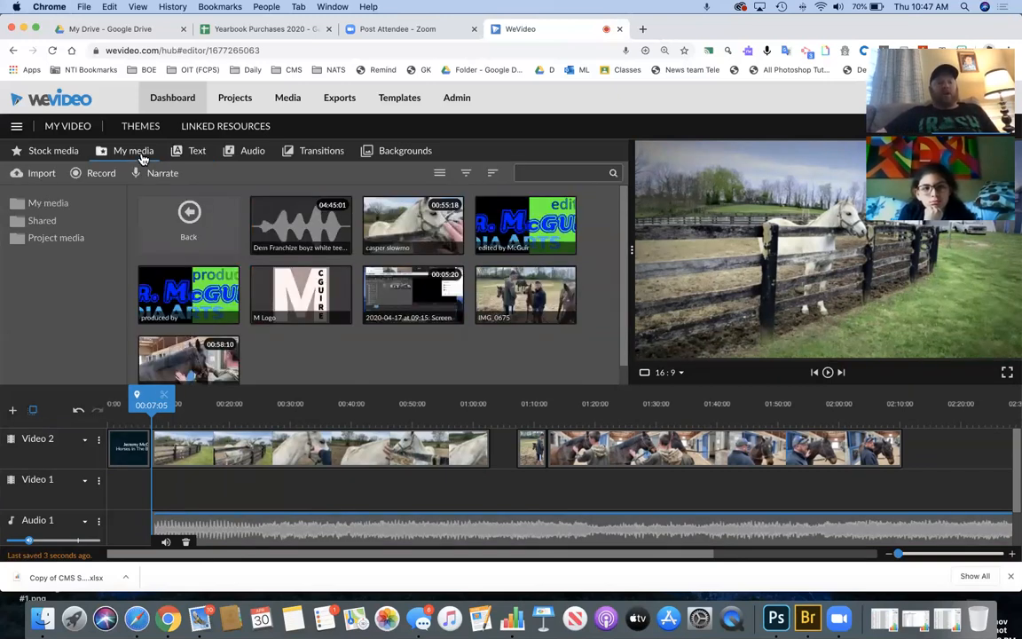
- Record a roughly 10-second webcam clip and save it into My media and the Video 1 track
left_click(101, 175)
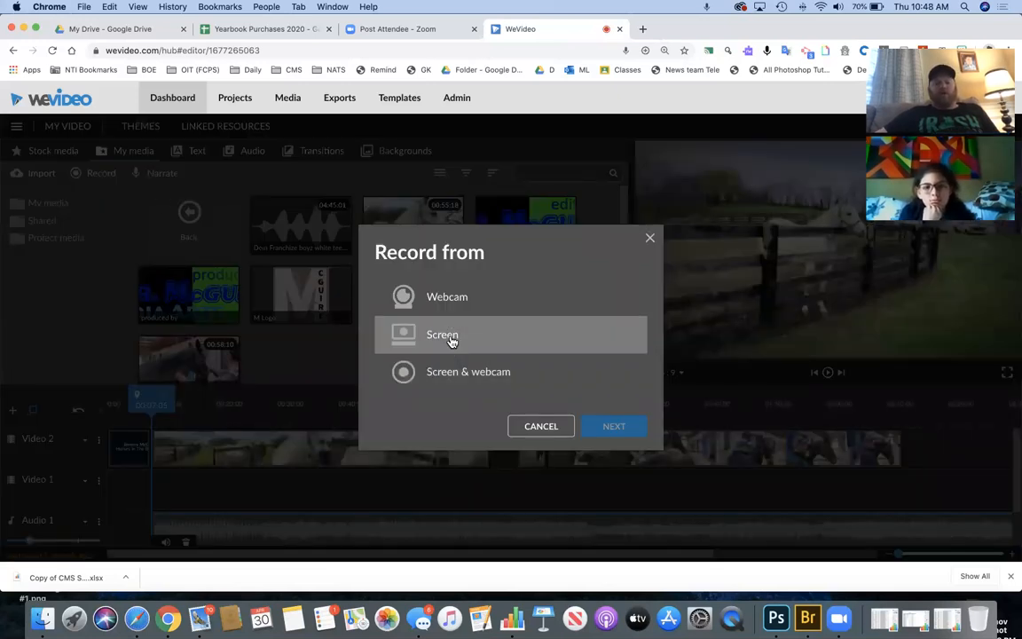
left_click(455, 307)
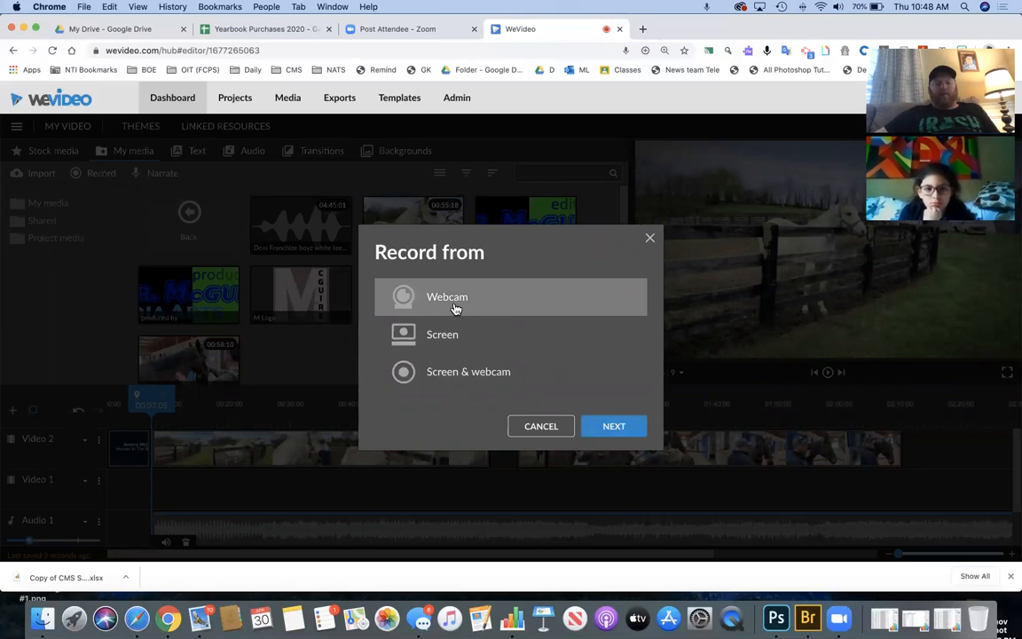
left_click(613, 427)
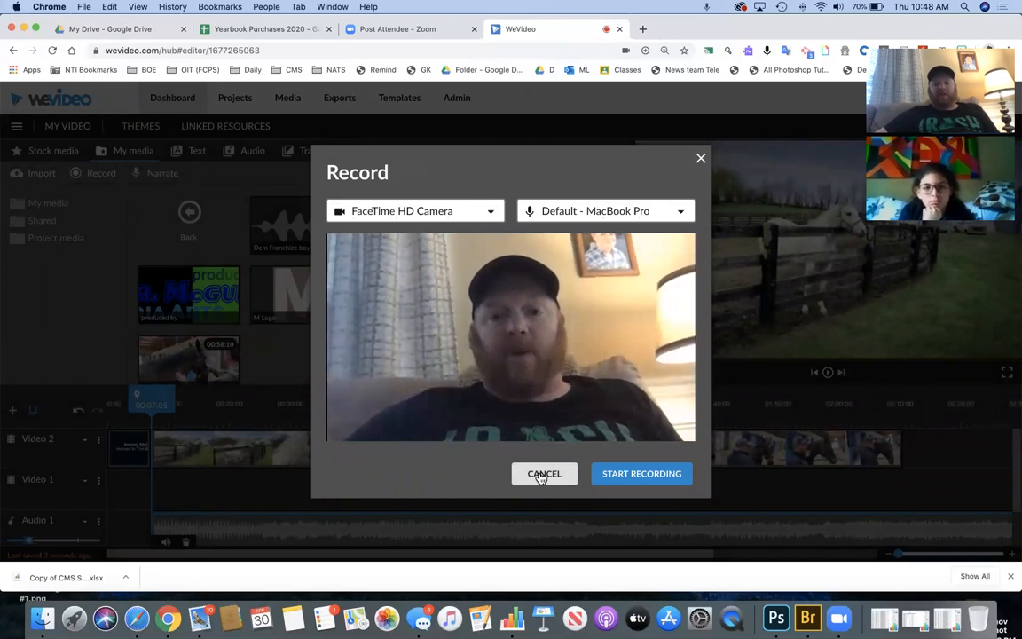
left_click(630, 478)
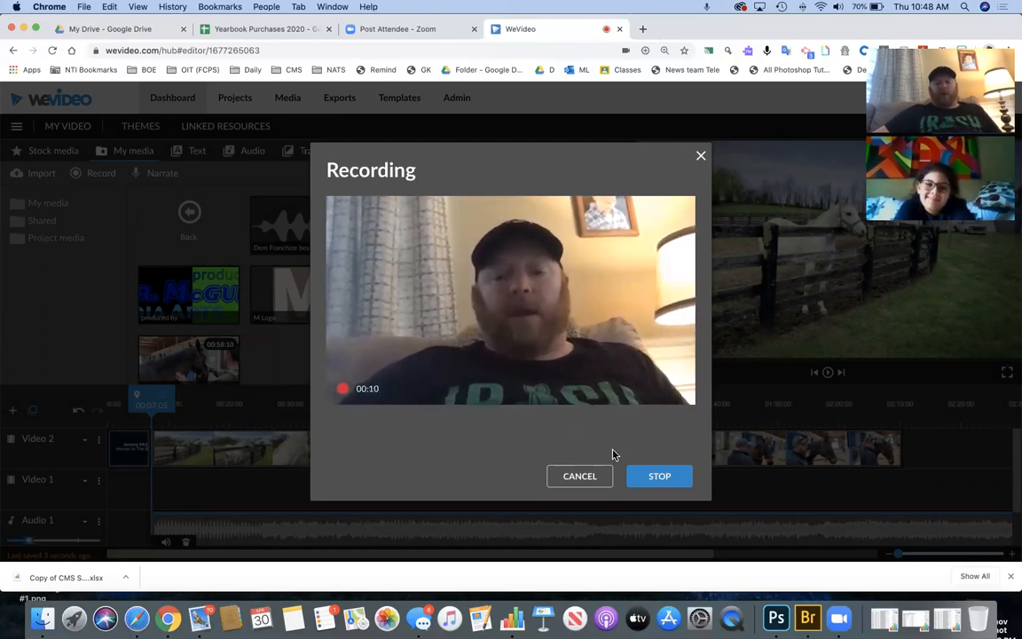
left_click(655, 476)
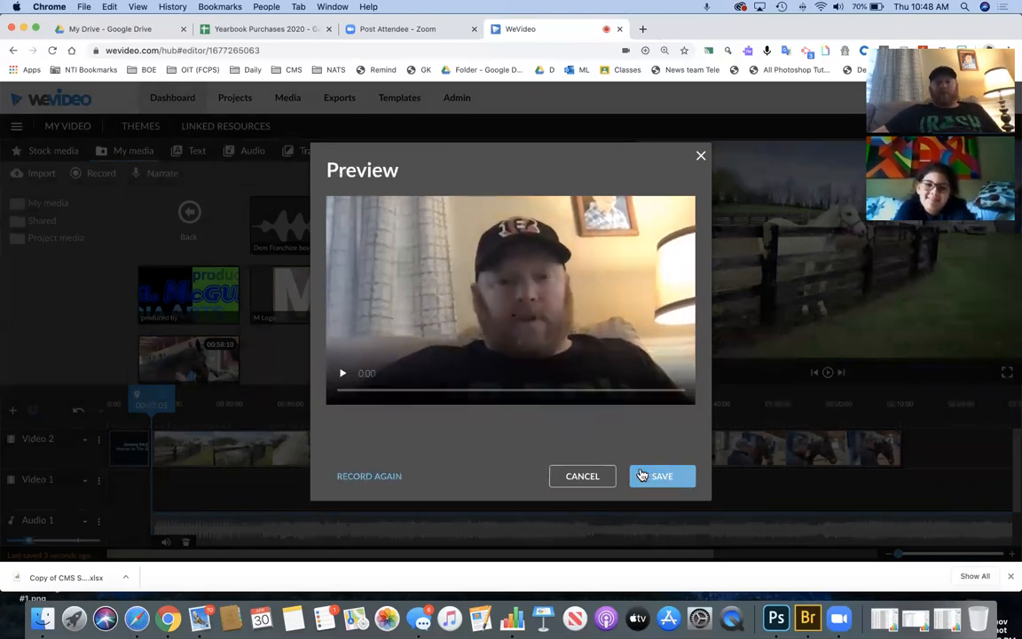
left_click(659, 478)
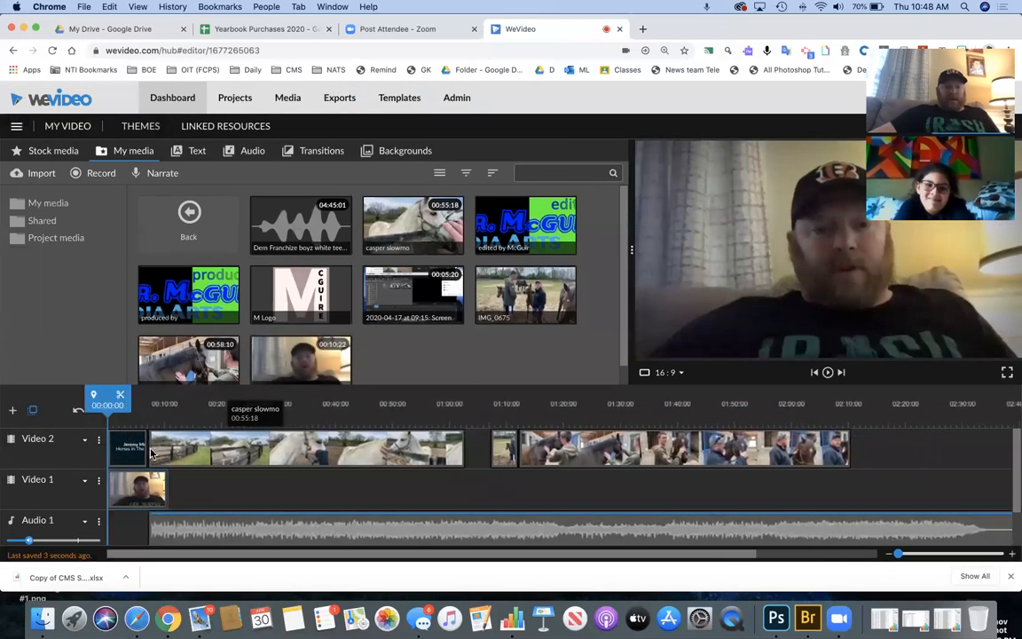
- Move the Audio 1 music to 00:00 and scrub through the title and voiceover sections to check timing
left_click(140, 493)
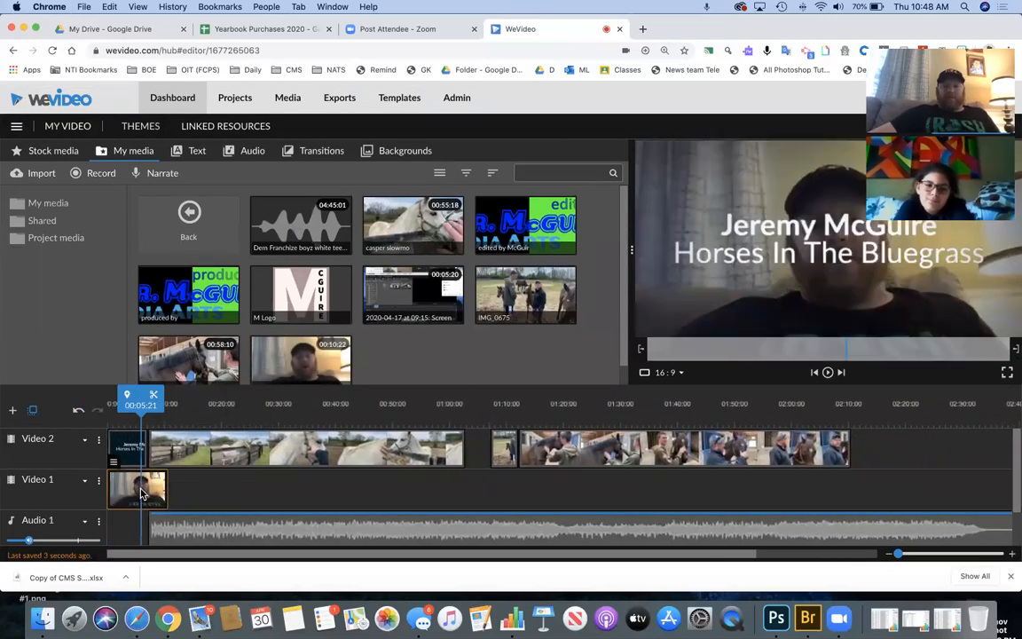
left_click_drag(168, 524, 128, 527)
scroll(187, 502, "down", 1)
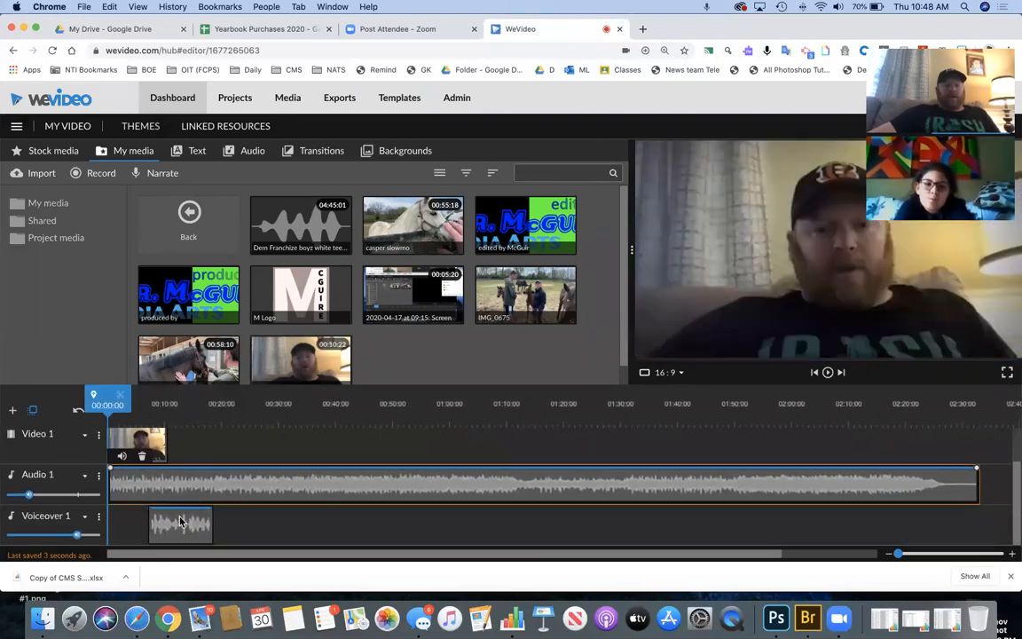
left_click(155, 448)
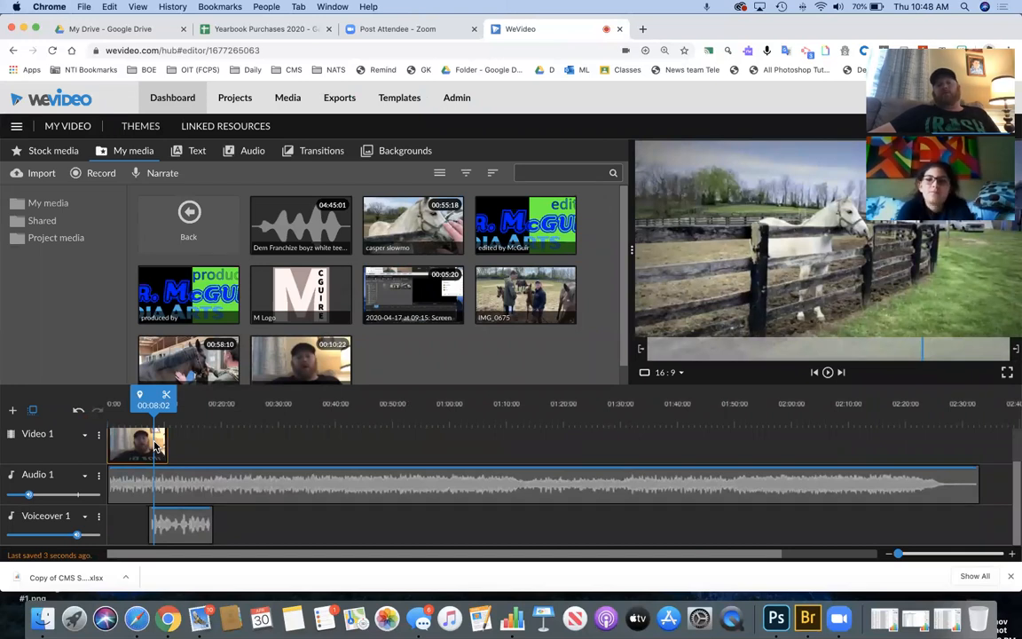
left_click(173, 526)
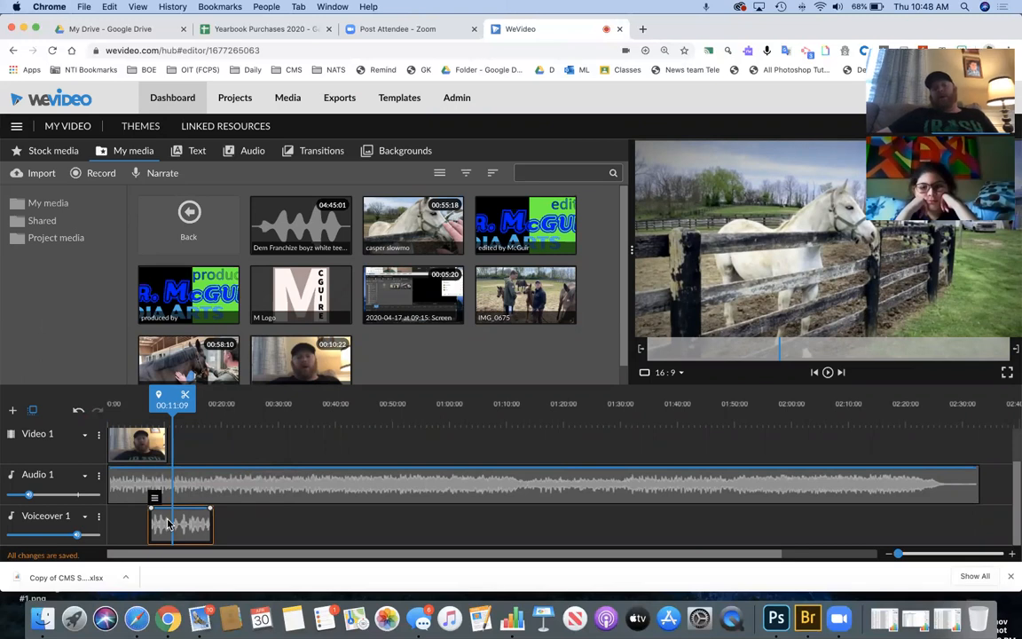
left_click(138, 455)
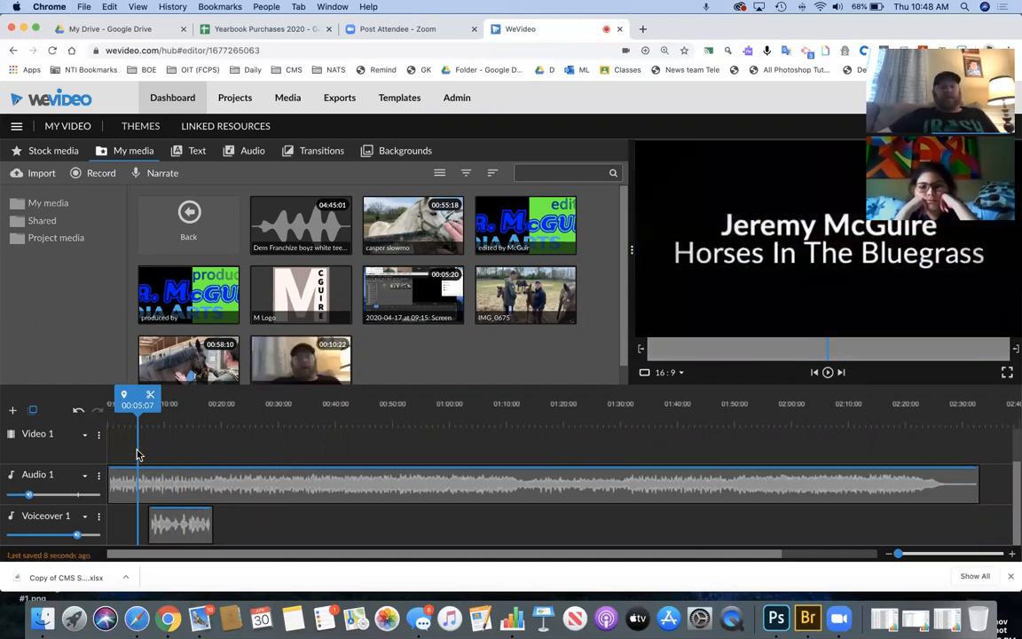
scroll(136, 454, "up", 2)
scroll(137, 454, "down", 2)
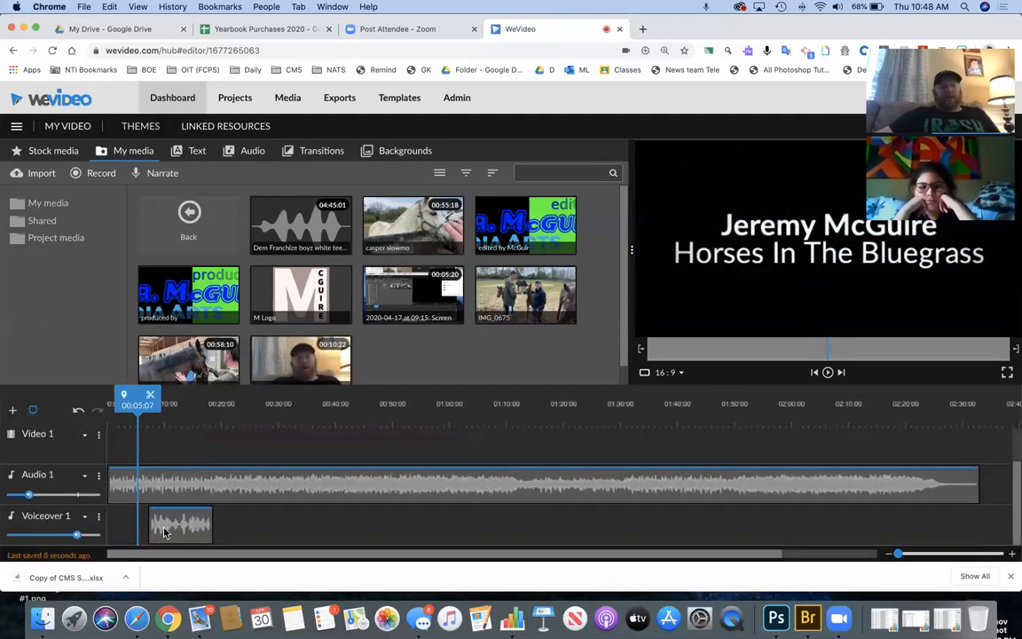
scroll(178, 477, "up", 2)
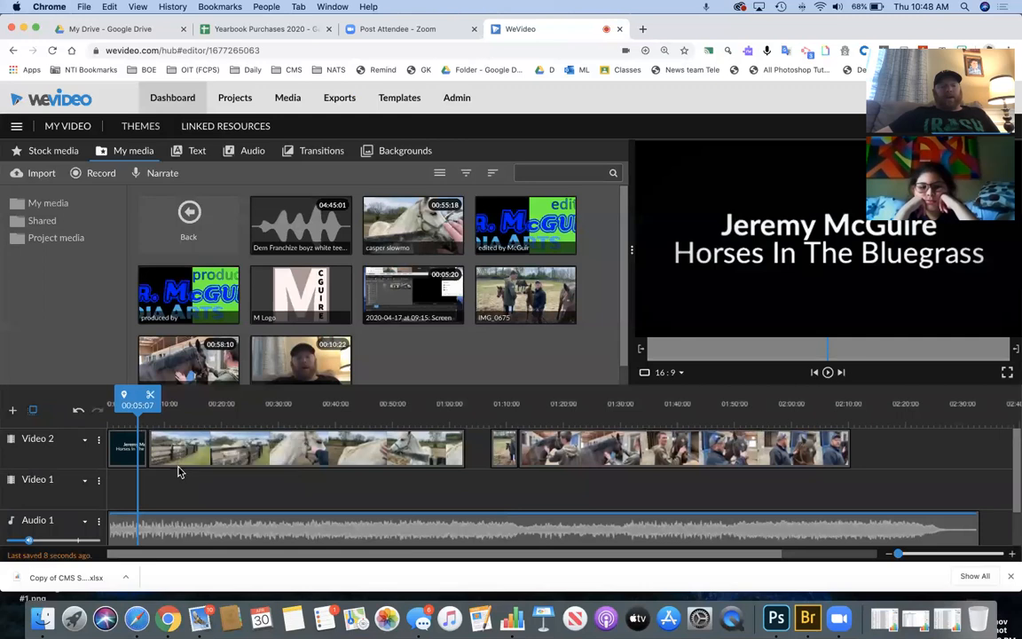
scroll(175, 495, "down", 2)
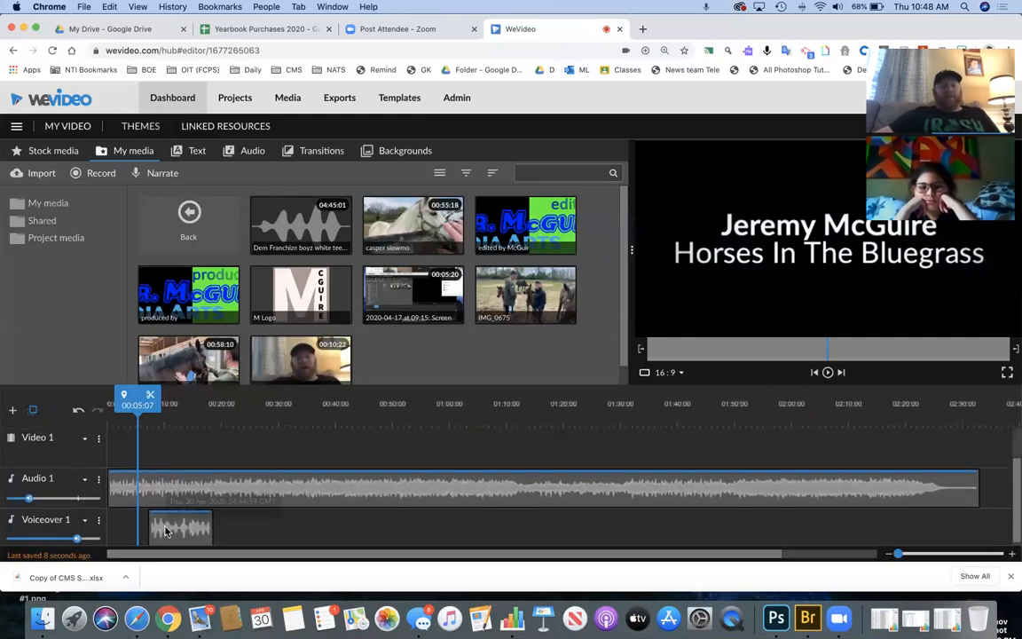
left_click(164, 460)
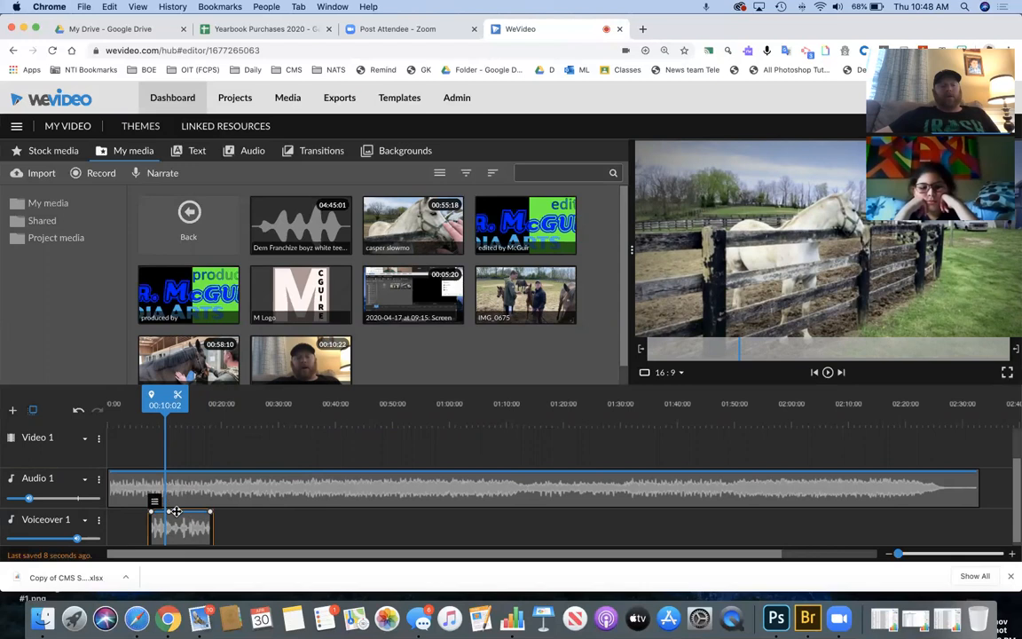
- Drag the music's start volume handle to 0% and add an end point faded down to 0%
left_click(176, 514)
left_click(113, 478)
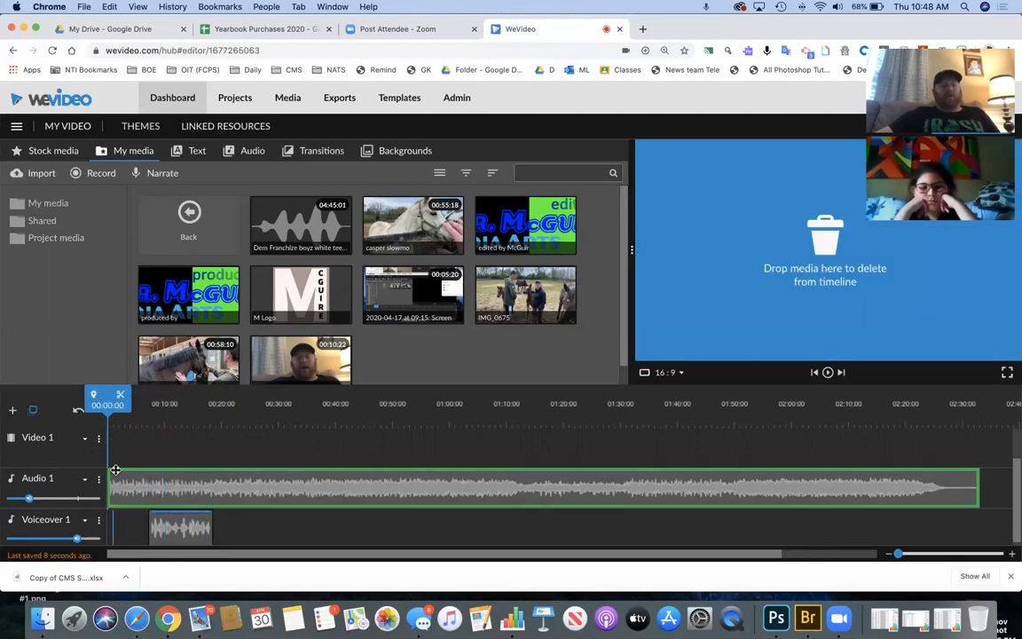
left_click_drag(111, 470, 142, 471)
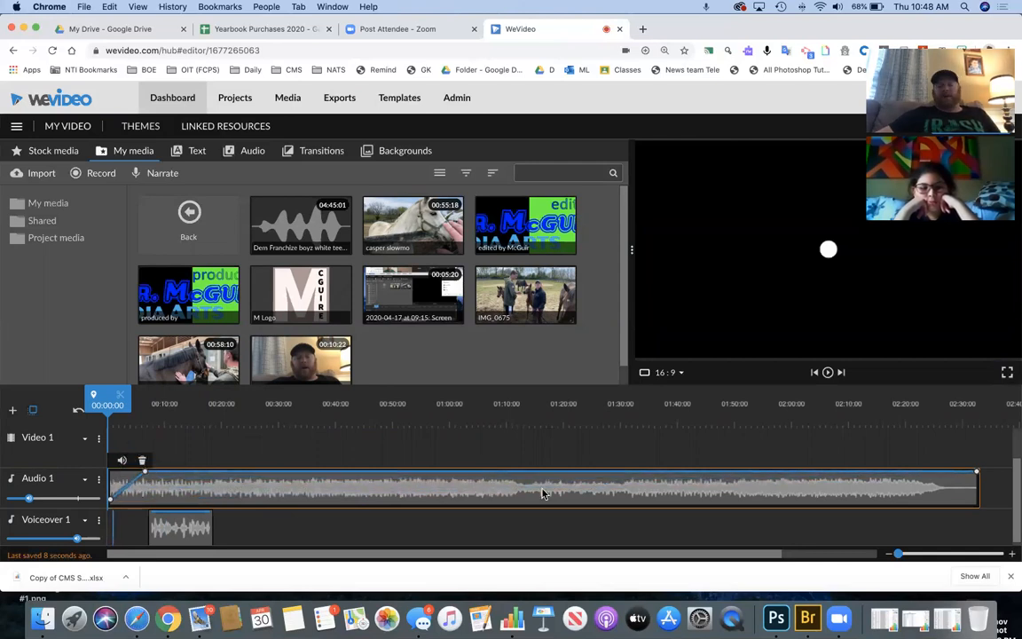
left_click(904, 471)
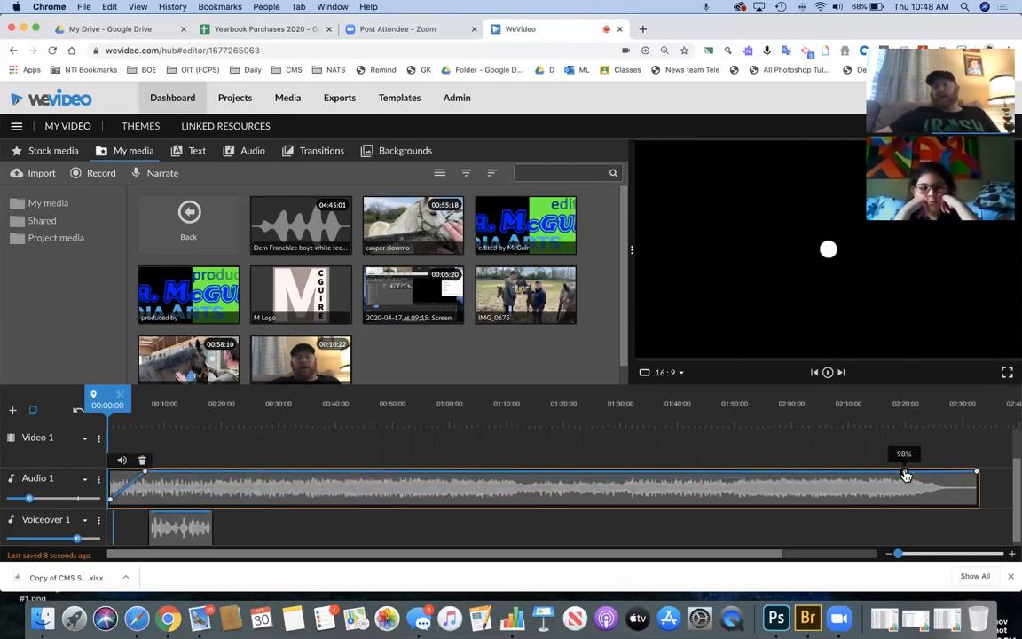
left_click_drag(977, 476, 977, 512)
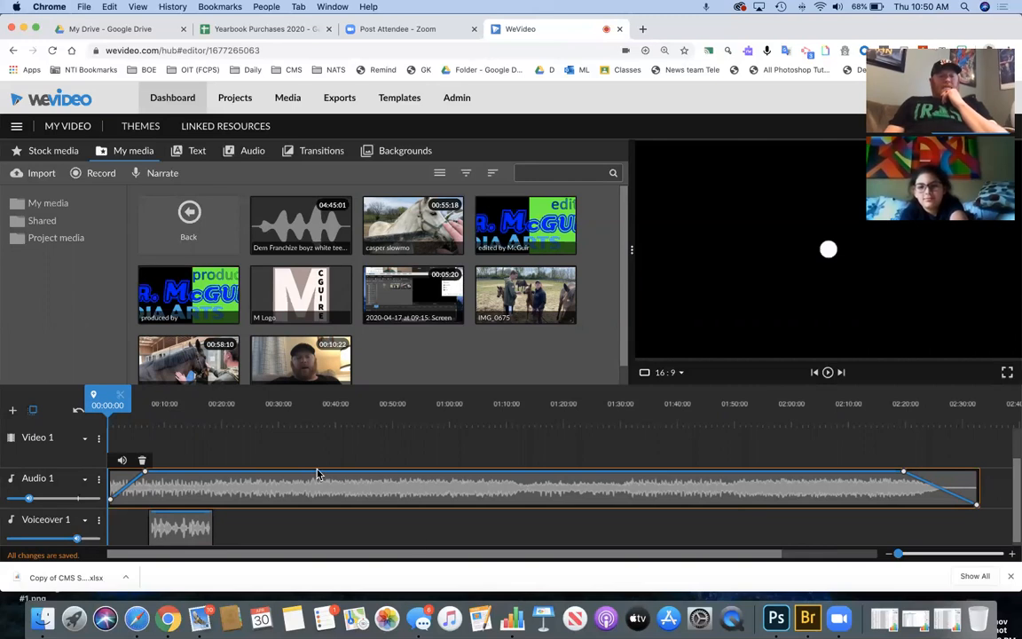
- Slide the short and long horse clips left so the Video 2 clips sit with no gaps
scroll(318, 473, "up", 3)
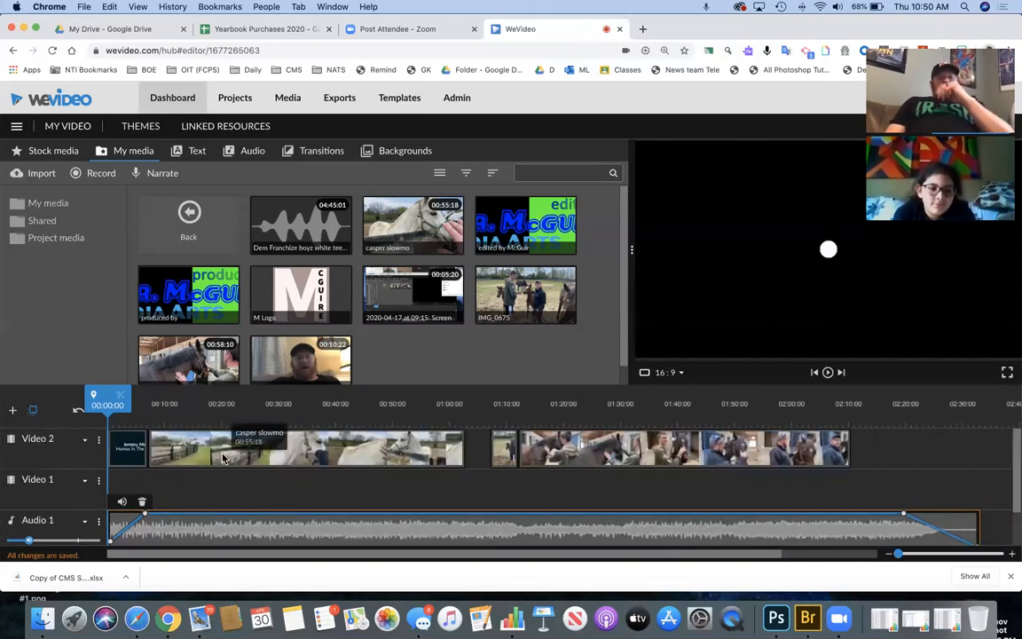
left_click_drag(504, 452, 482, 459)
left_click_drag(547, 458, 524, 459)
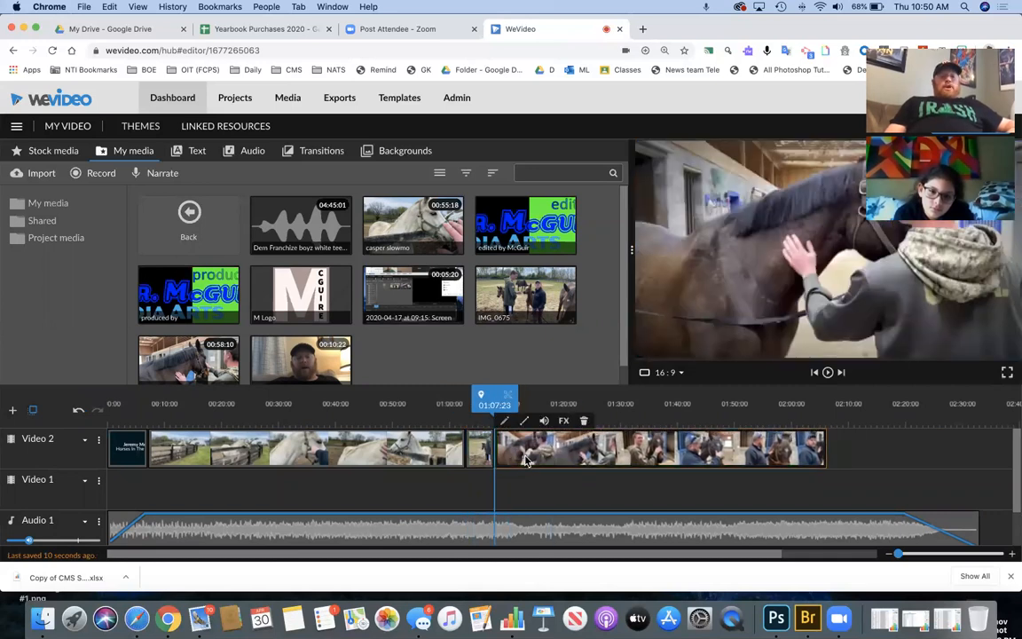
- Split the casper slowmo clip at two points, the second near 23 seconds, and open the middle piece's editor
left_click_drag(429, 404, 227, 454)
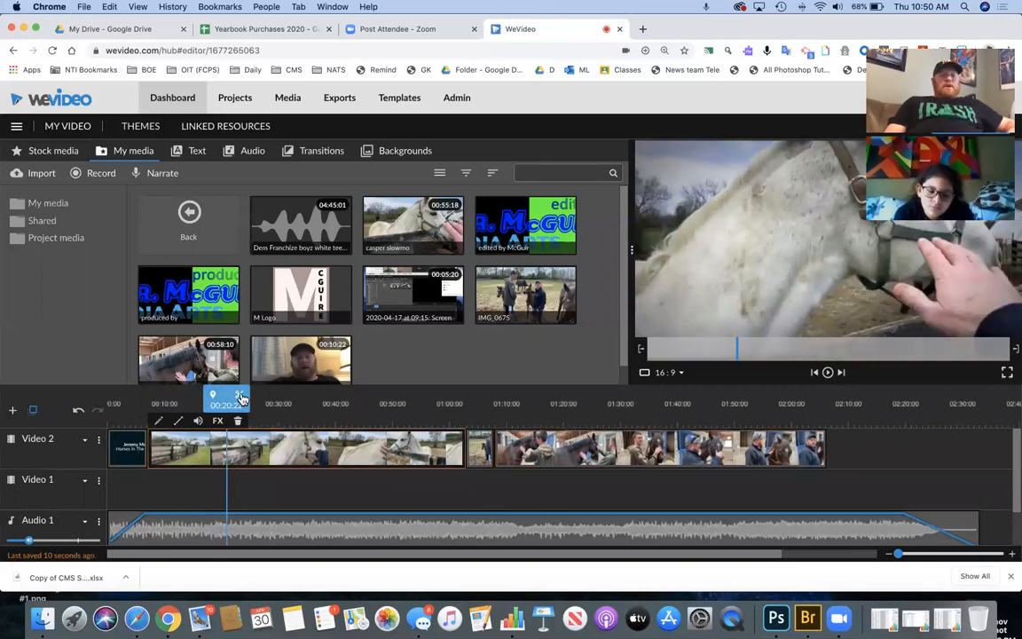
left_click(237, 423)
left_click_drag(236, 397, 313, 401)
left_click(311, 397)
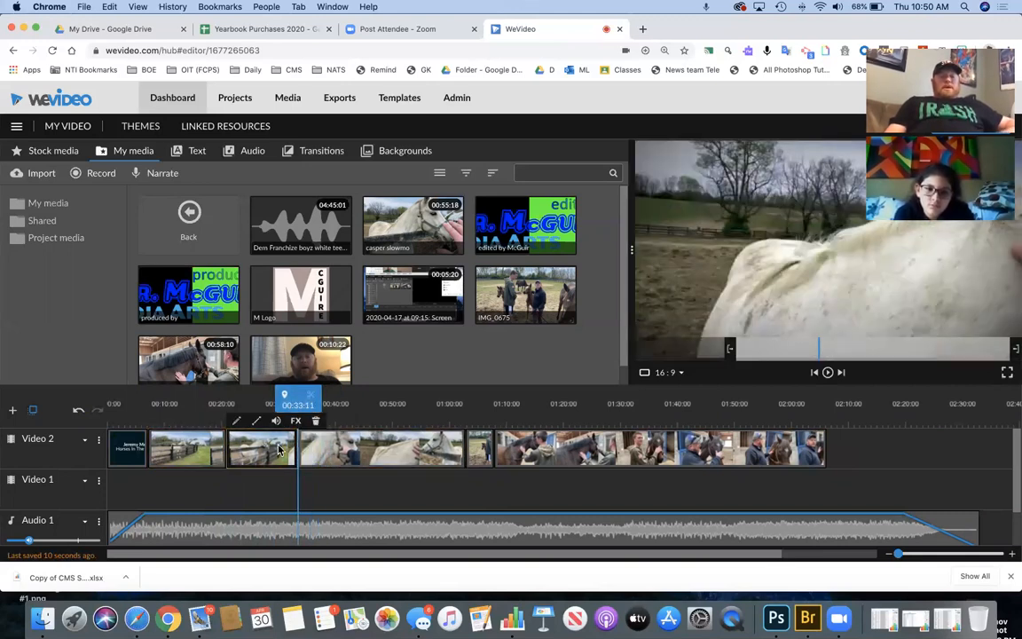
left_click(238, 422)
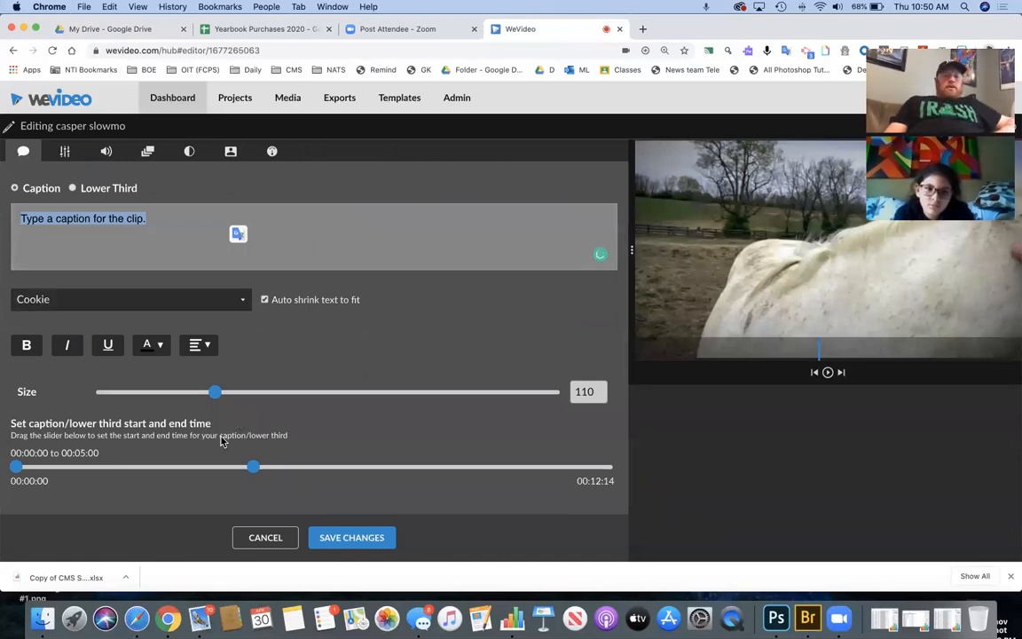
- Adjust the caption size and animate the piece from a shrunk start to a 2.72 zoom at the end
mouse_move(221, 400)
left_mouse_down()
mouse_move(237, 397)
mouse_move(220, 397)
left_mouse_up()
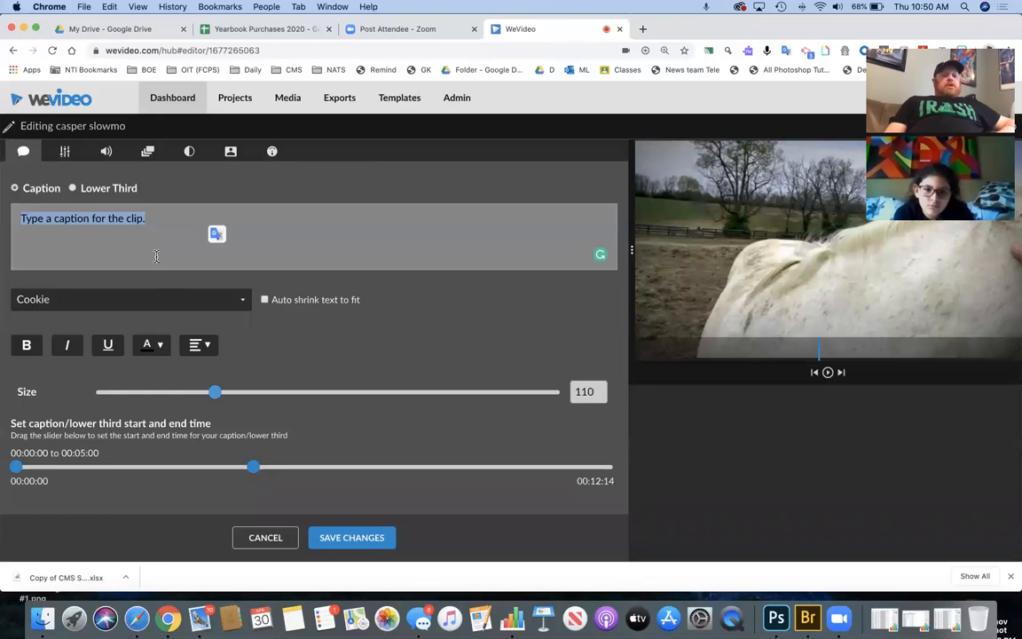
left_click(107, 152)
left_click(147, 153)
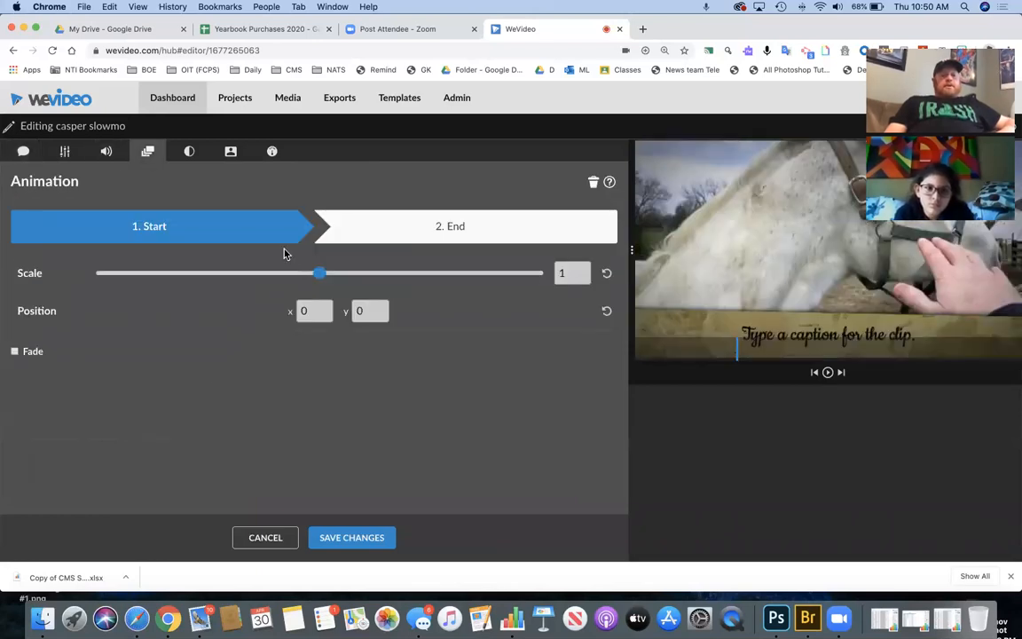
left_click_drag(315, 277, 242, 271)
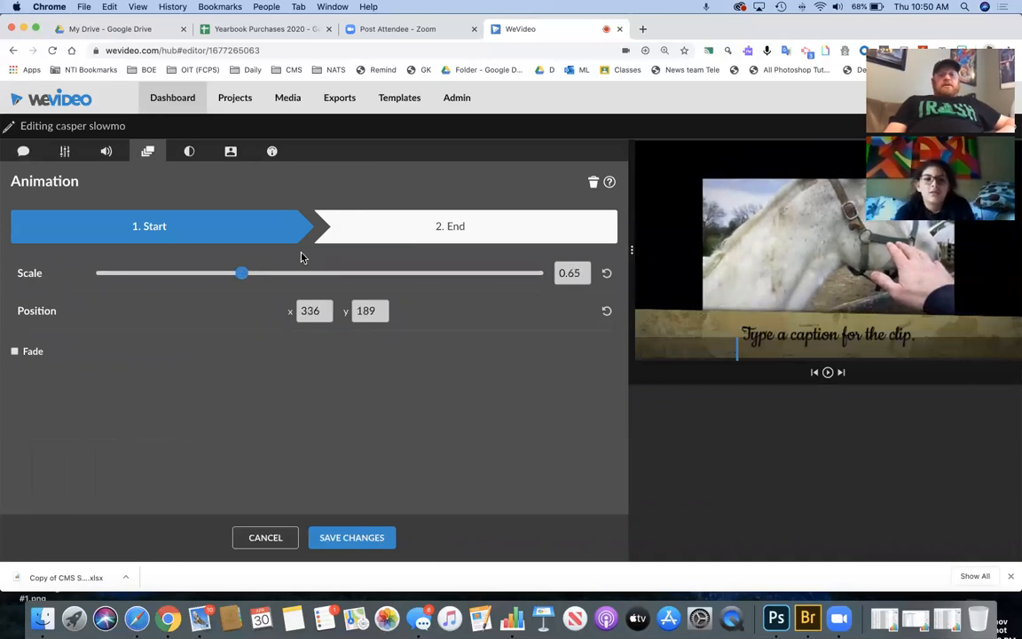
left_click(404, 230)
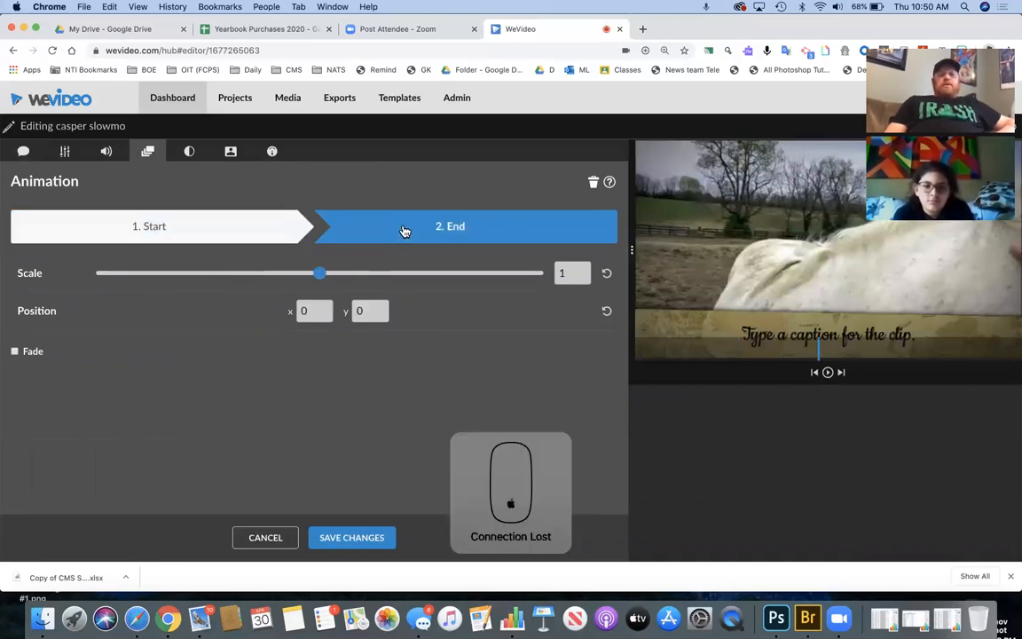
left_click_drag(344, 275, 417, 278)
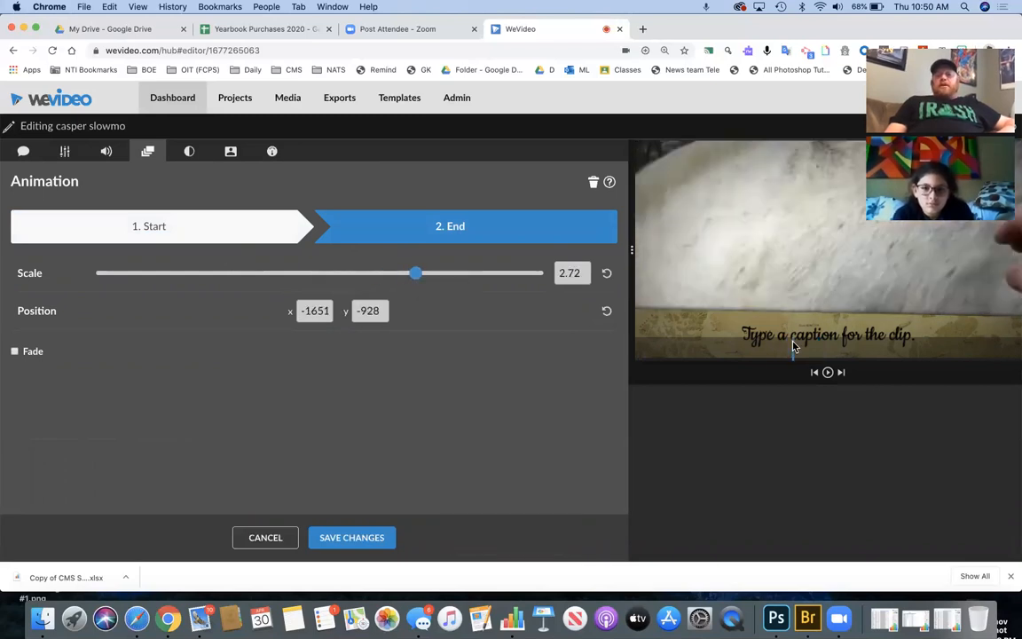
left_click(63, 152)
left_click(147, 151)
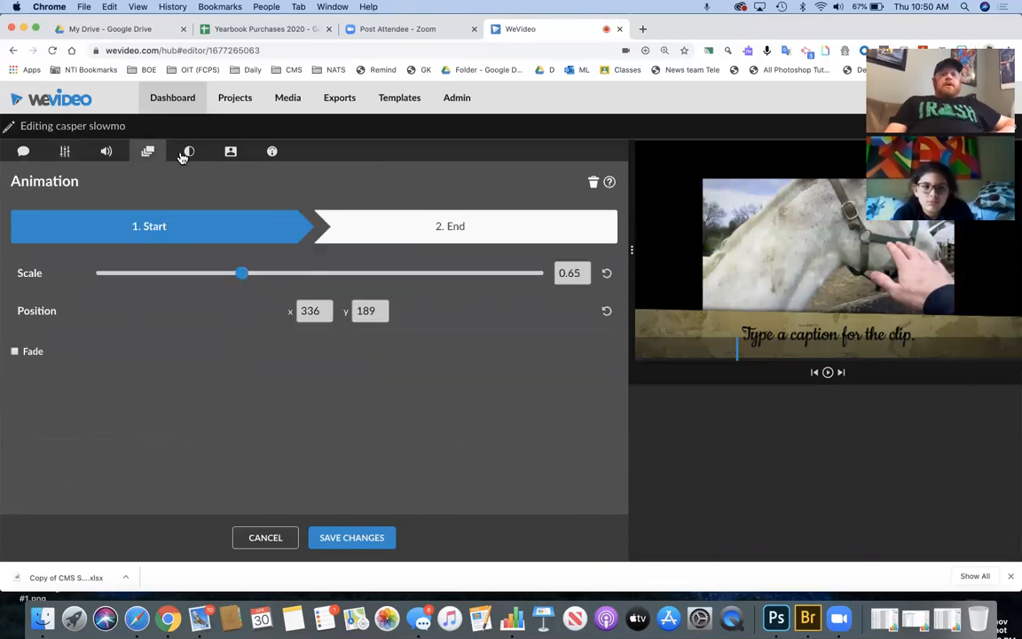
- Set the piece's speed to 0.4x and save the changes
left_click(189, 152)
left_click(231, 154)
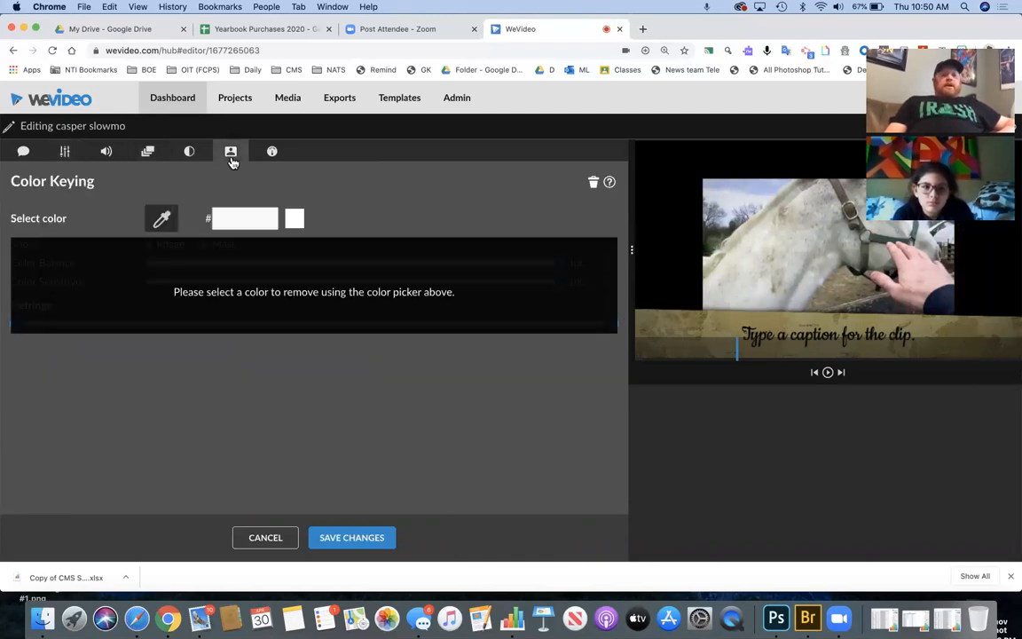
left_click(264, 161)
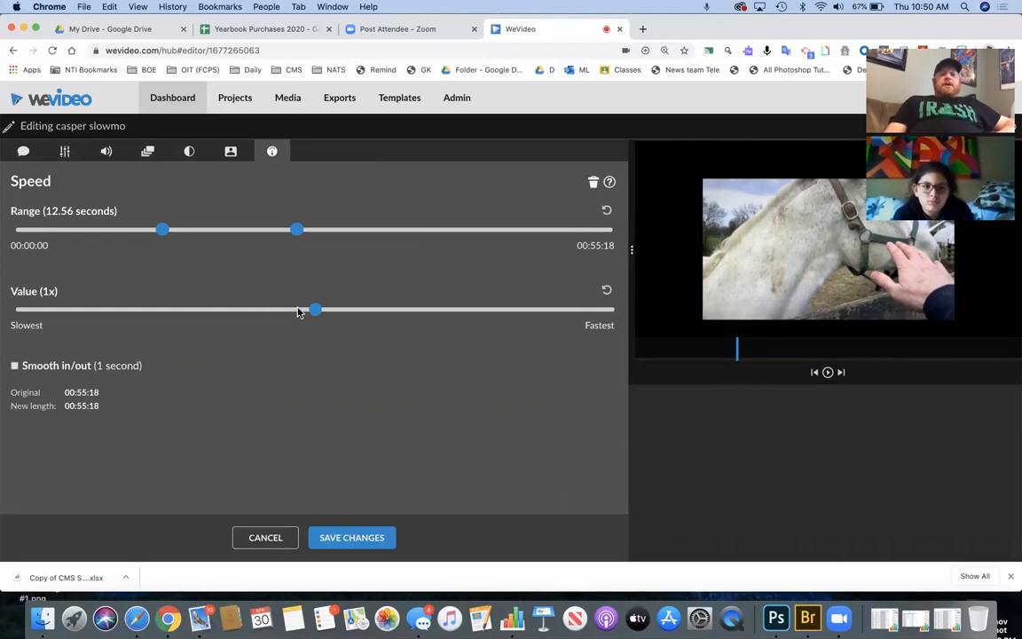
left_click_drag(318, 315, 224, 312)
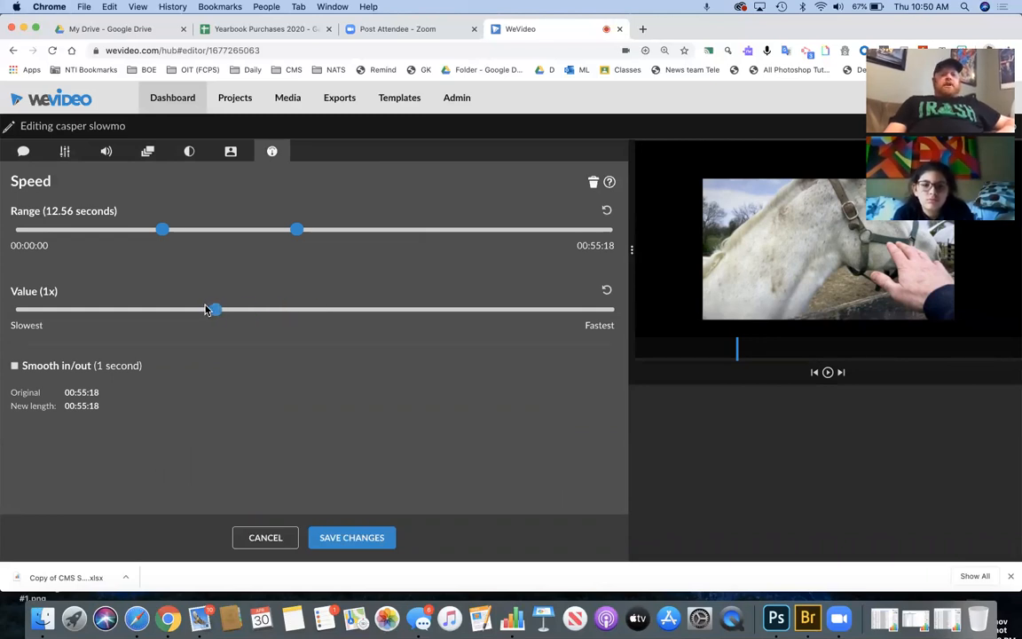
left_click(337, 540)
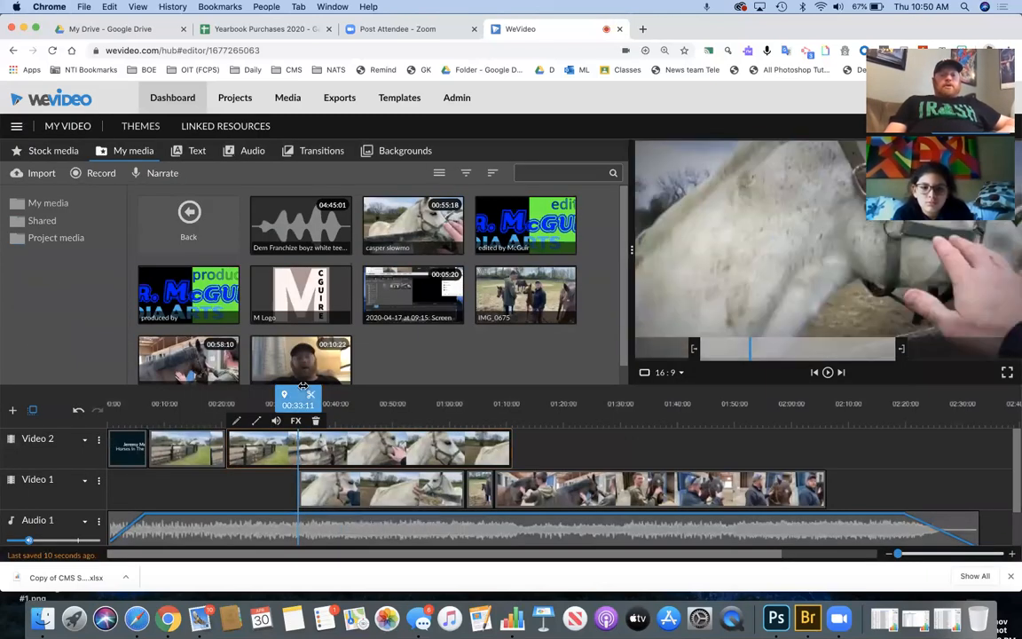
- After previewing, place a Cross fade between the fence clip and the slowed horse clip on Video 2
left_click_drag(300, 400, 211, 404)
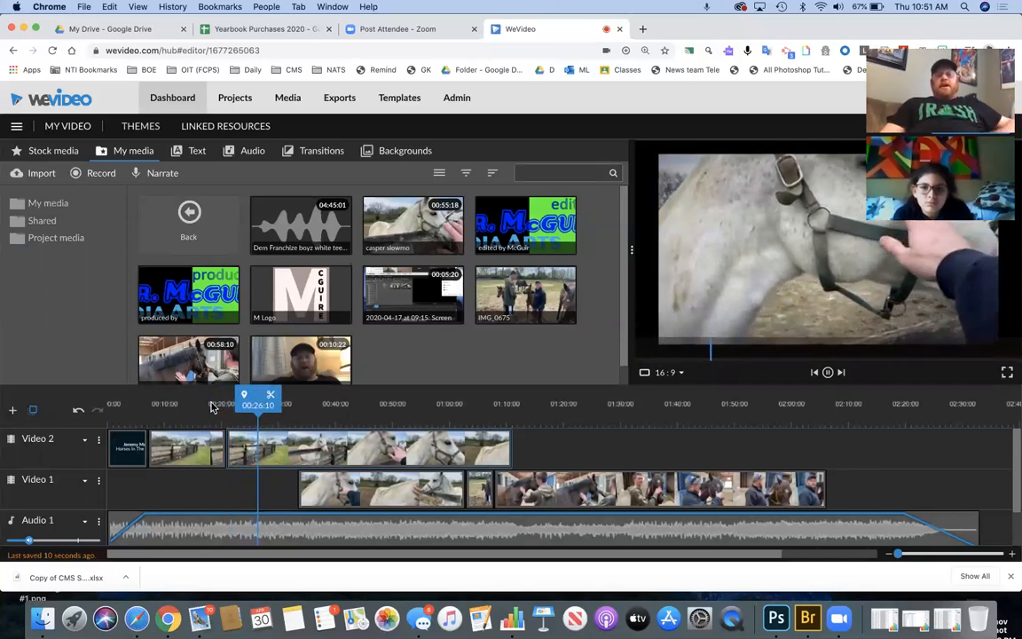
key("space")
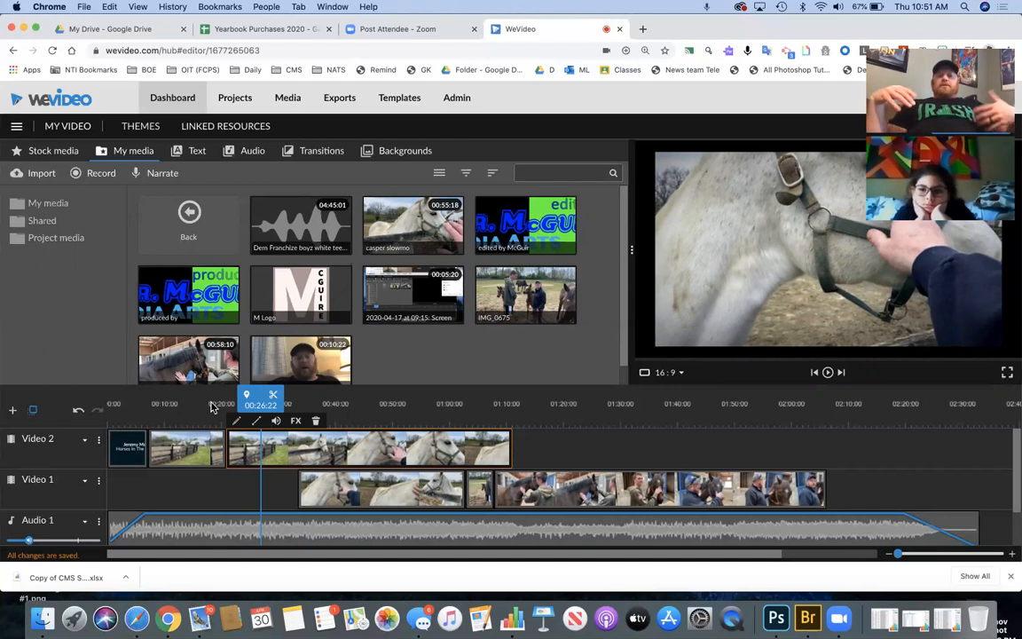
left_click(317, 156)
left_click_drag(213, 232, 234, 443)
left_click_drag(224, 400, 213, 405)
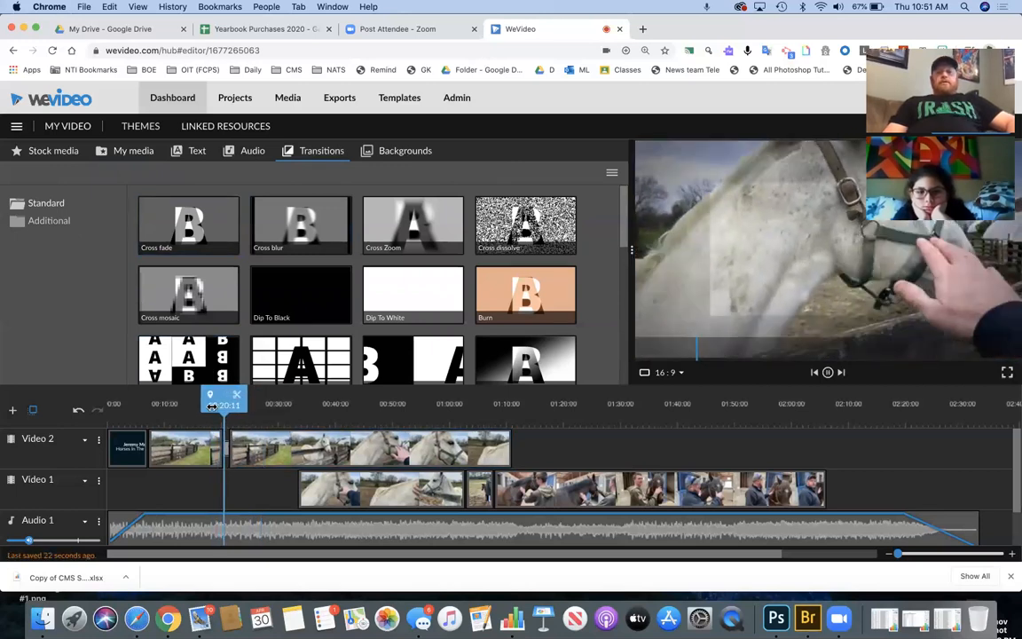
- Move the short Video 1 clip to the end of Video 2 and add a Cross fade before it
key("space")
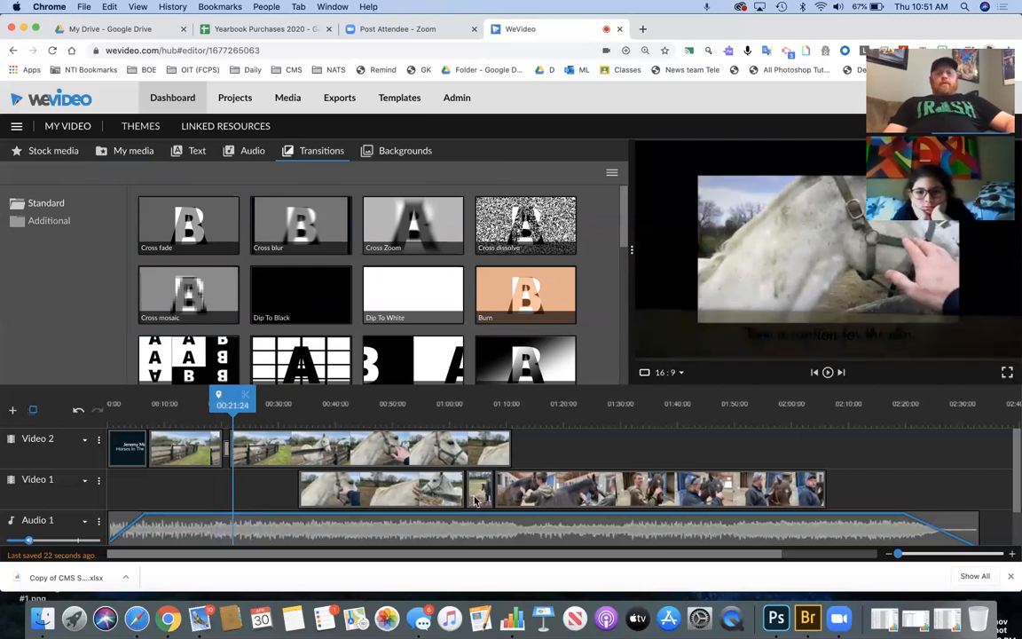
left_click_drag(475, 499, 527, 448)
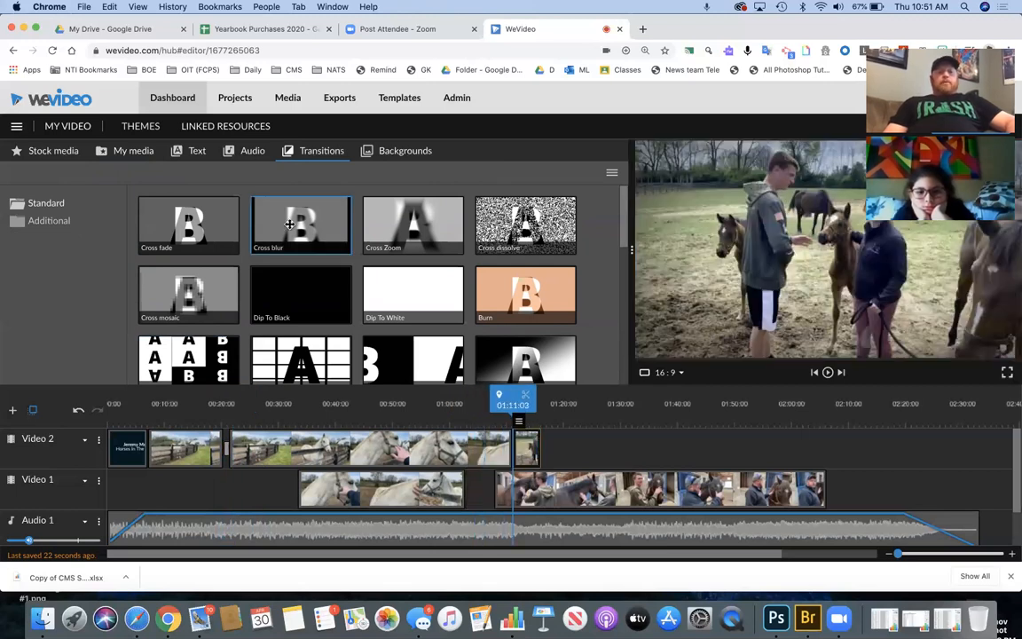
left_click_drag(203, 219, 487, 399)
- Play back the new cross-fade and the end of the horse clip several times to check it
key("space")
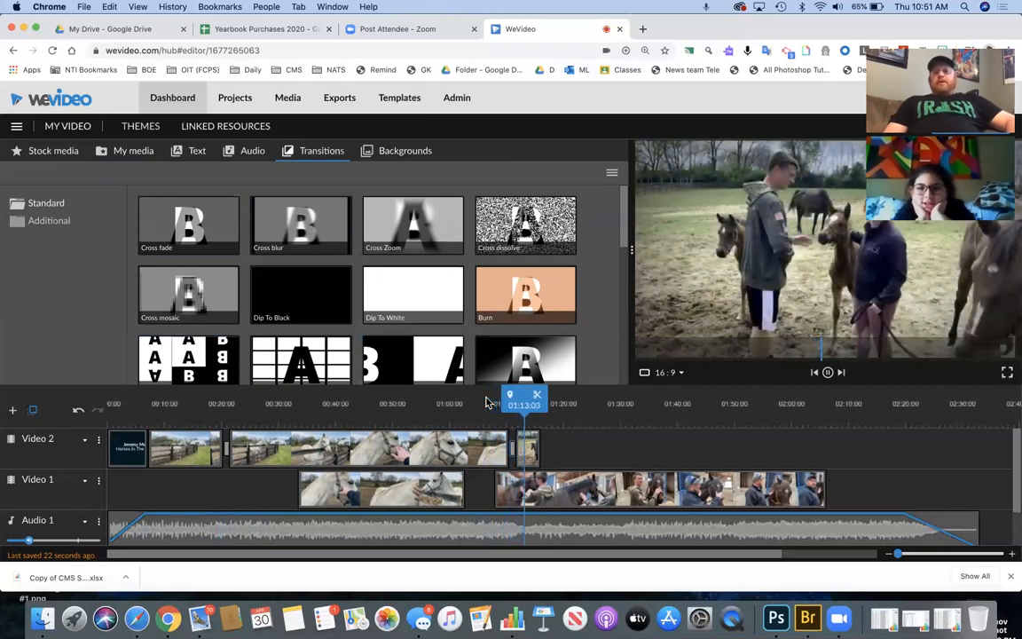
key("space")
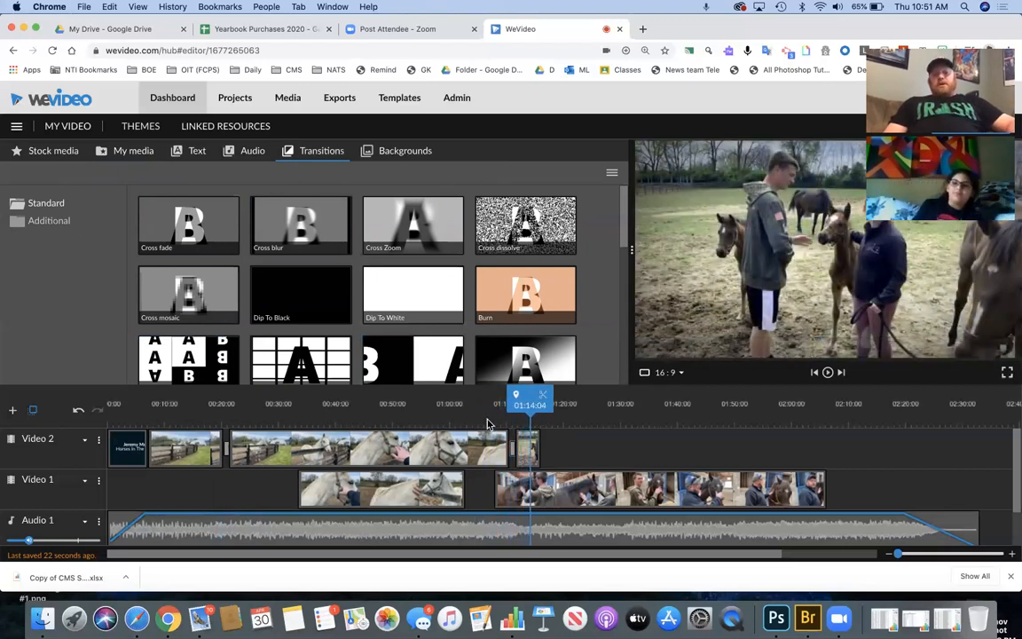
scroll(395, 298, "down", 3)
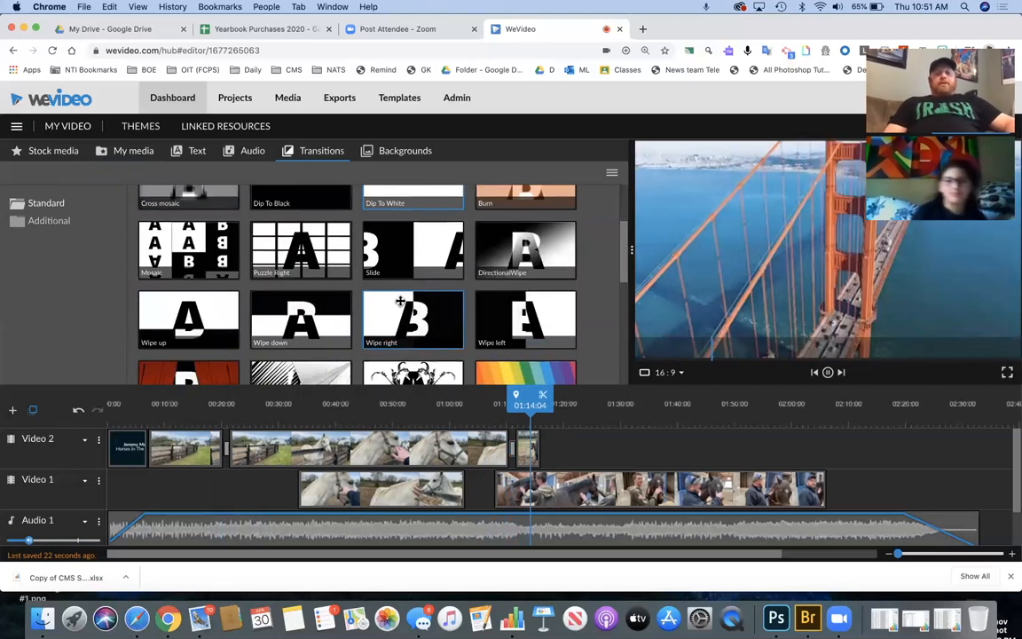
scroll(437, 294, "down", 3)
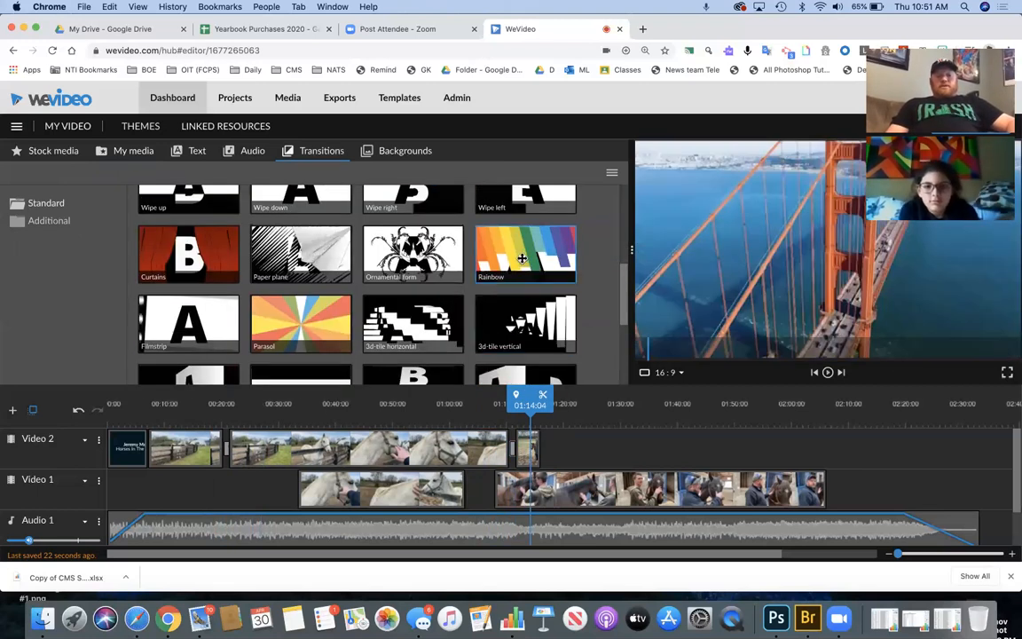
left_click_drag(530, 404, 505, 405)
key("space")
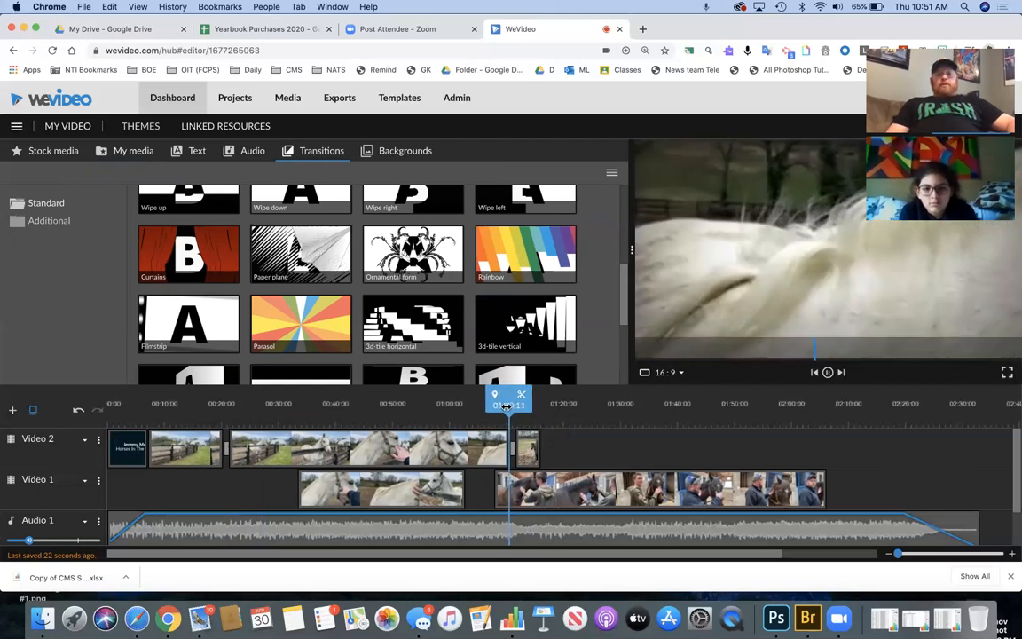
key("space")
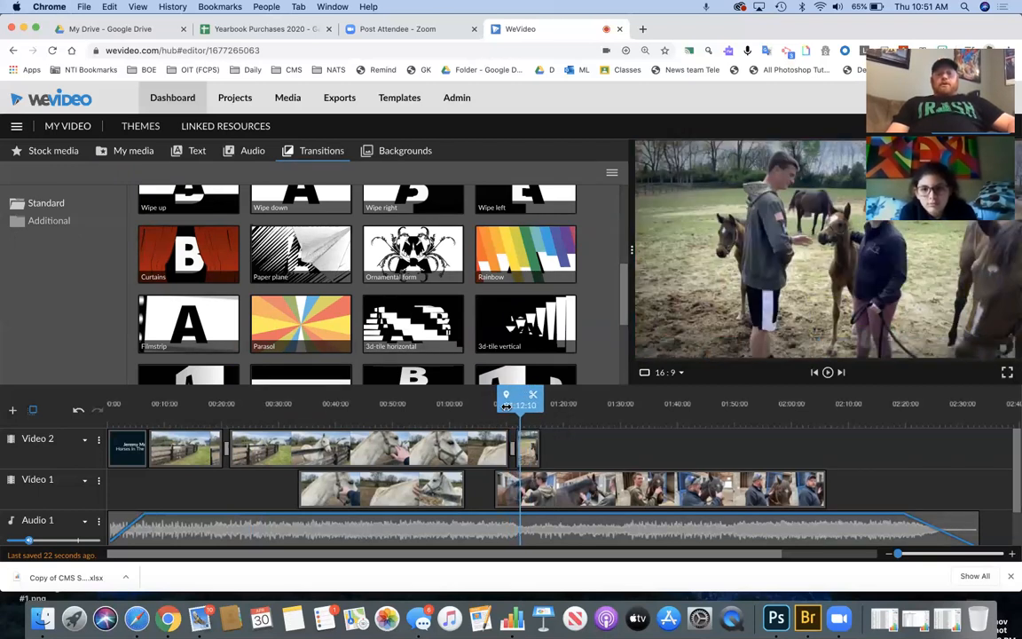
scroll(232, 264, "up", 5)
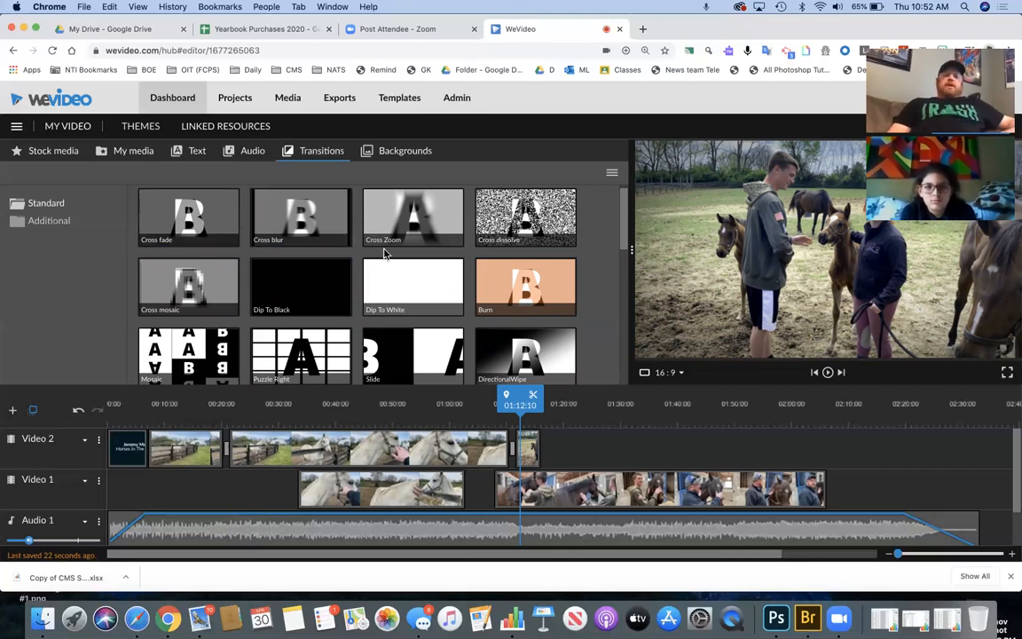
scroll(338, 293, "down", 2)
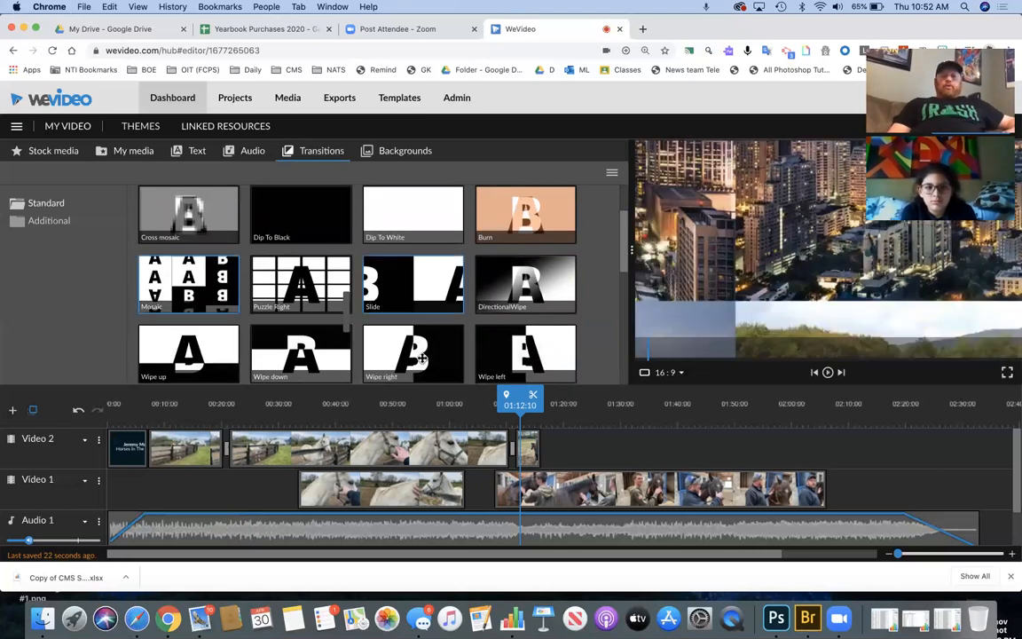
left_click_drag(519, 396, 502, 391)
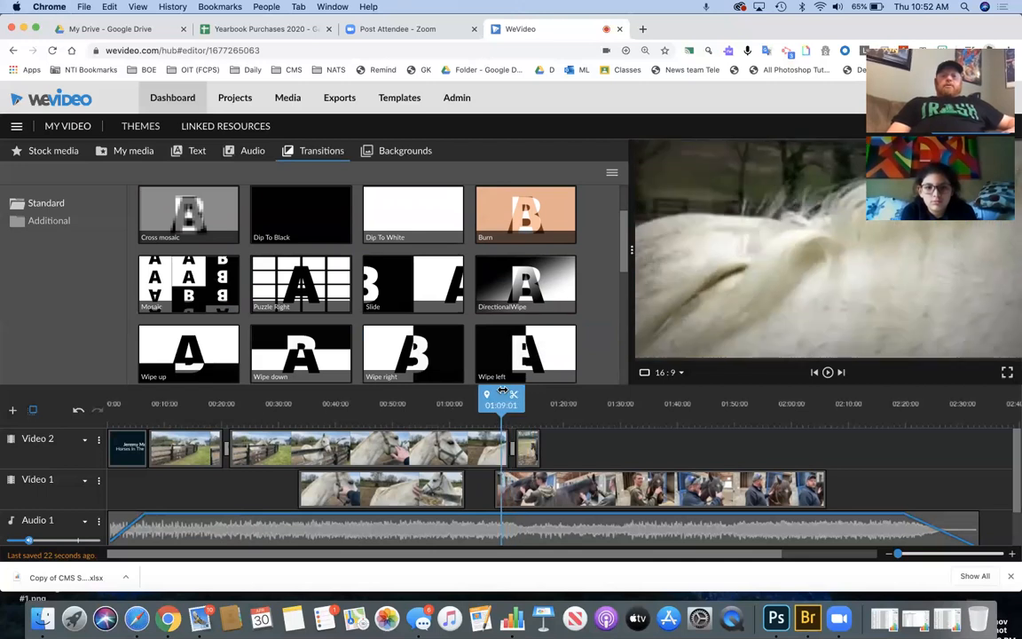
key("space")
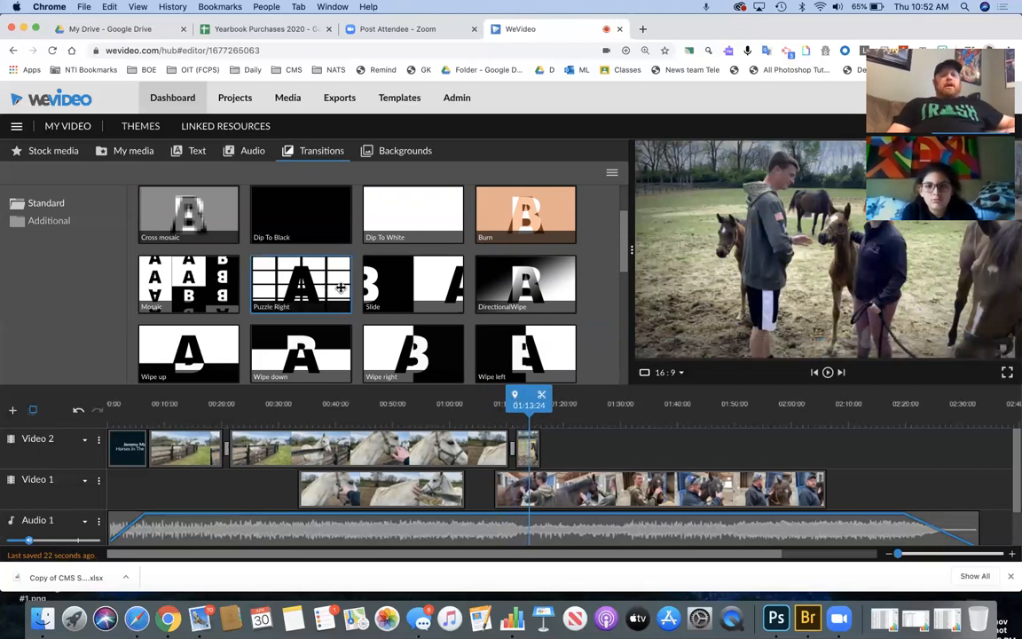
scroll(341, 286, "down", 5)
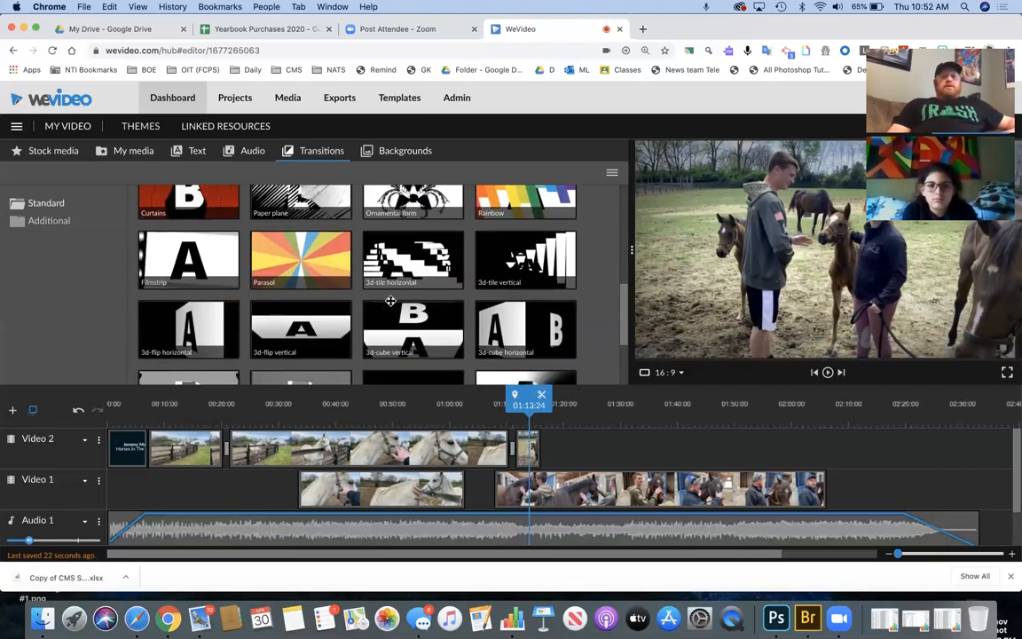
left_click(51, 221)
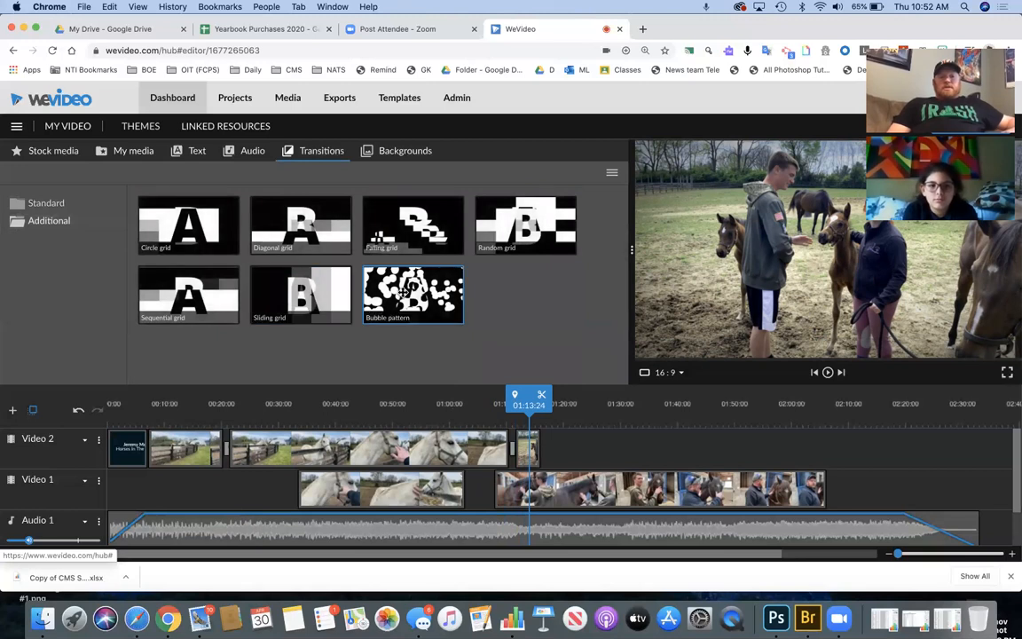
left_click_drag(528, 399, 497, 405)
key("space")
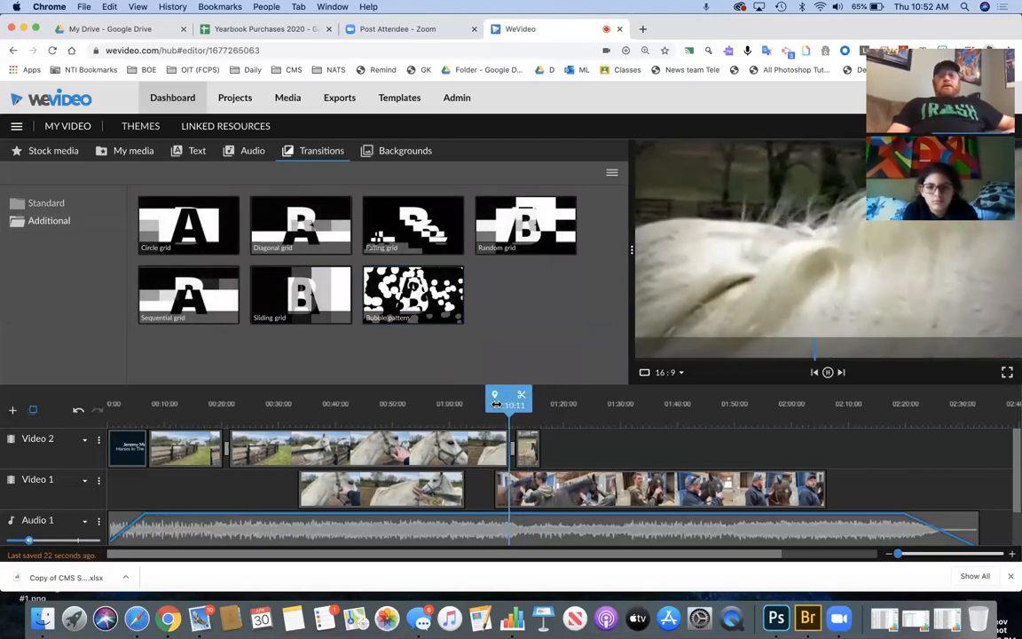
key("space")
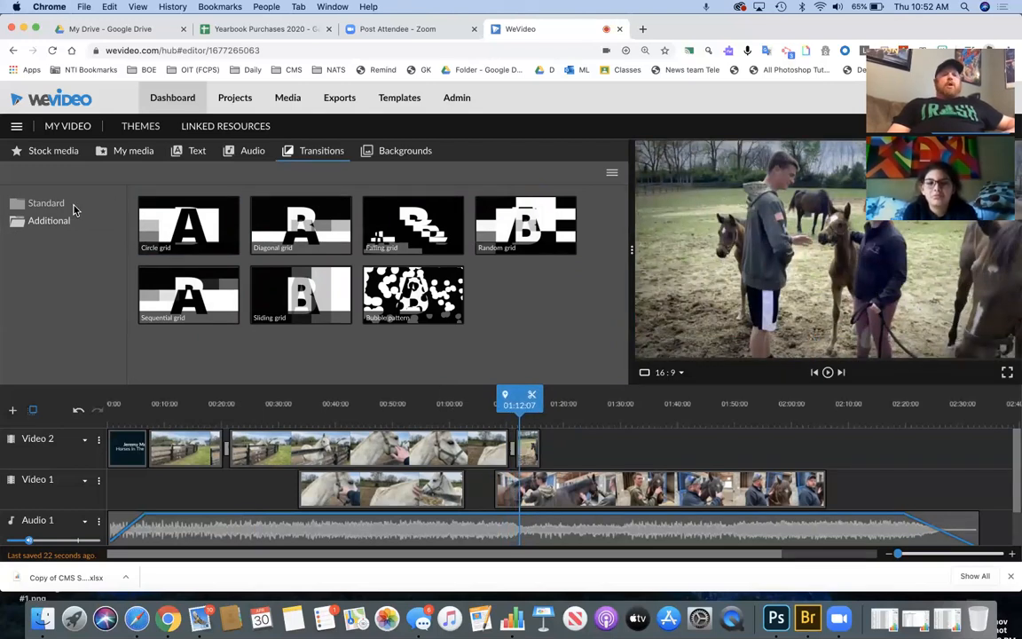
left_click(55, 204)
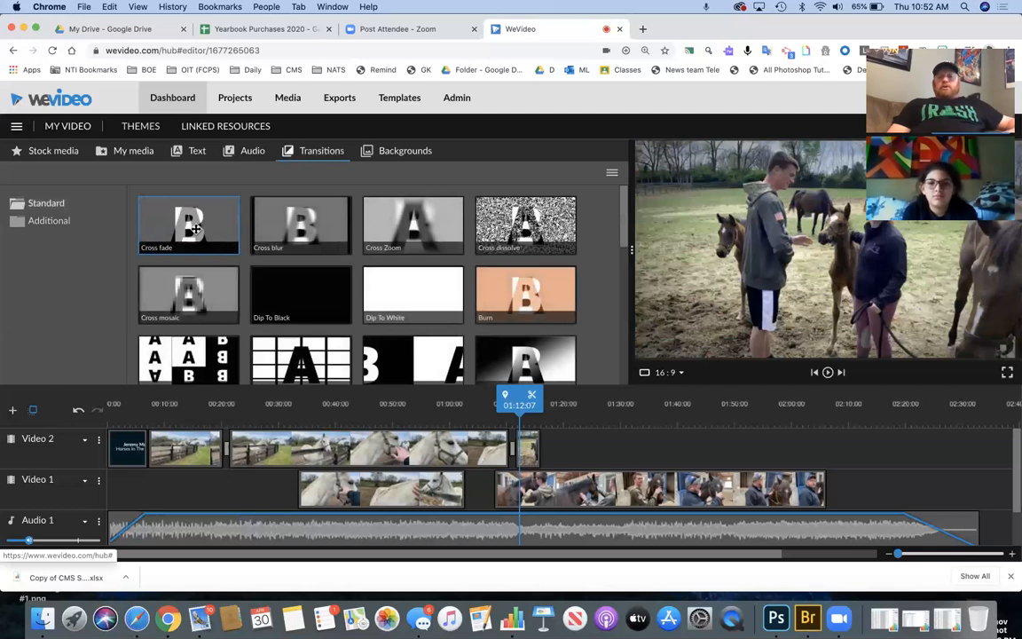
left_click(195, 229)
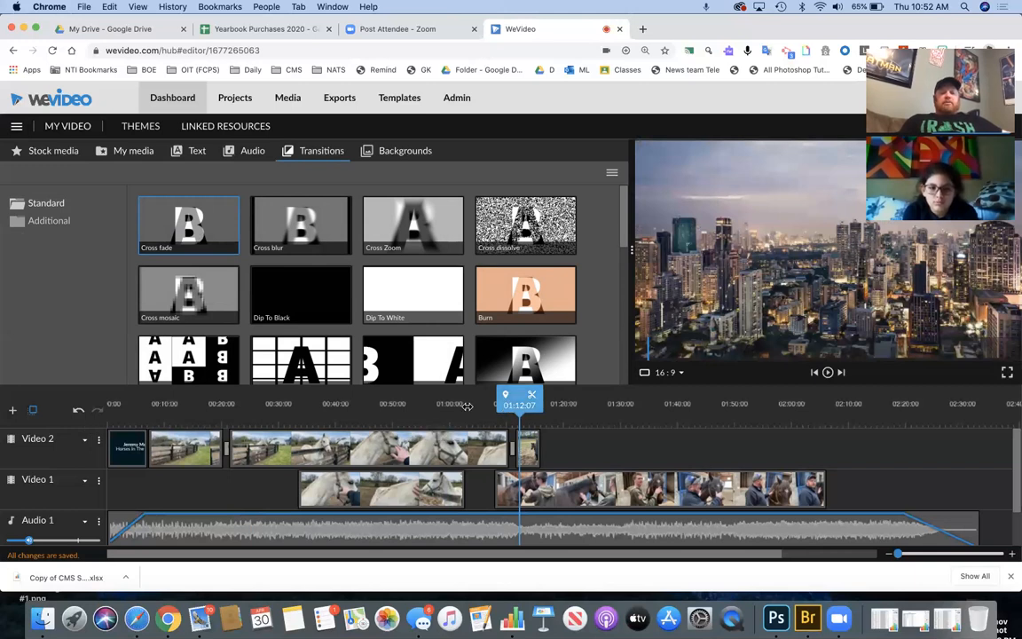
left_click(90, 406)
key("space")
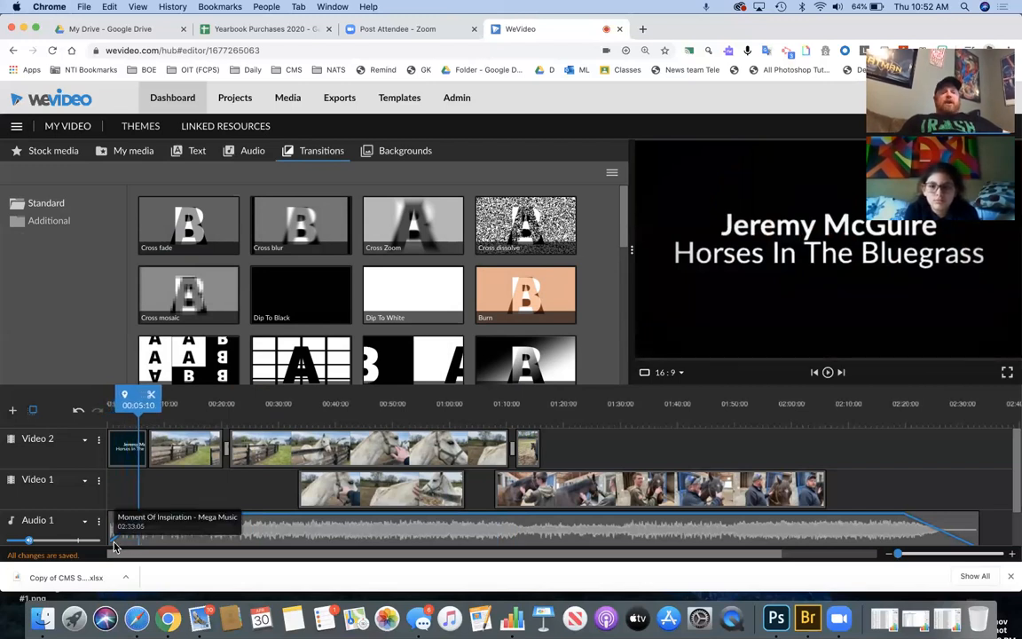
- Delete the white-horse shot and the people-with-horses clip from Video 1, returning to the end of Video 2
scroll(203, 504, "down", 2)
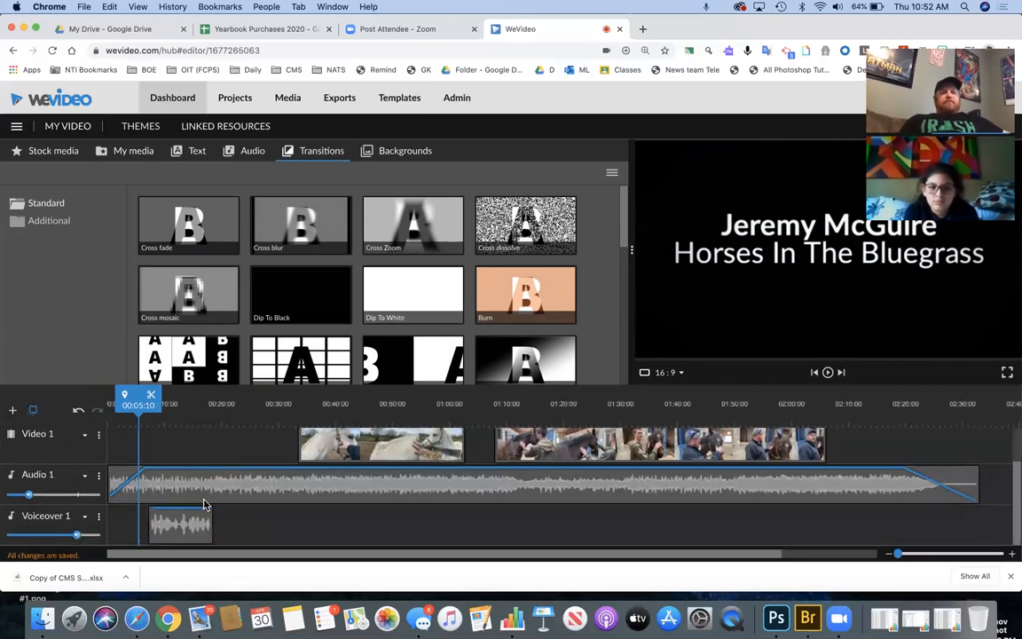
left_click(186, 530)
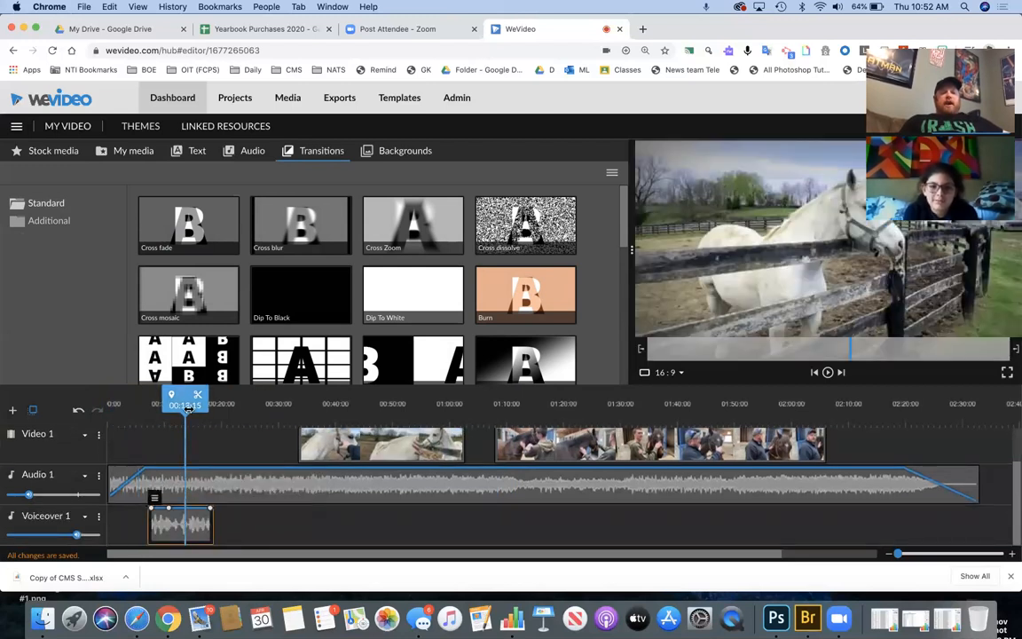
scroll(407, 479, "up", 3)
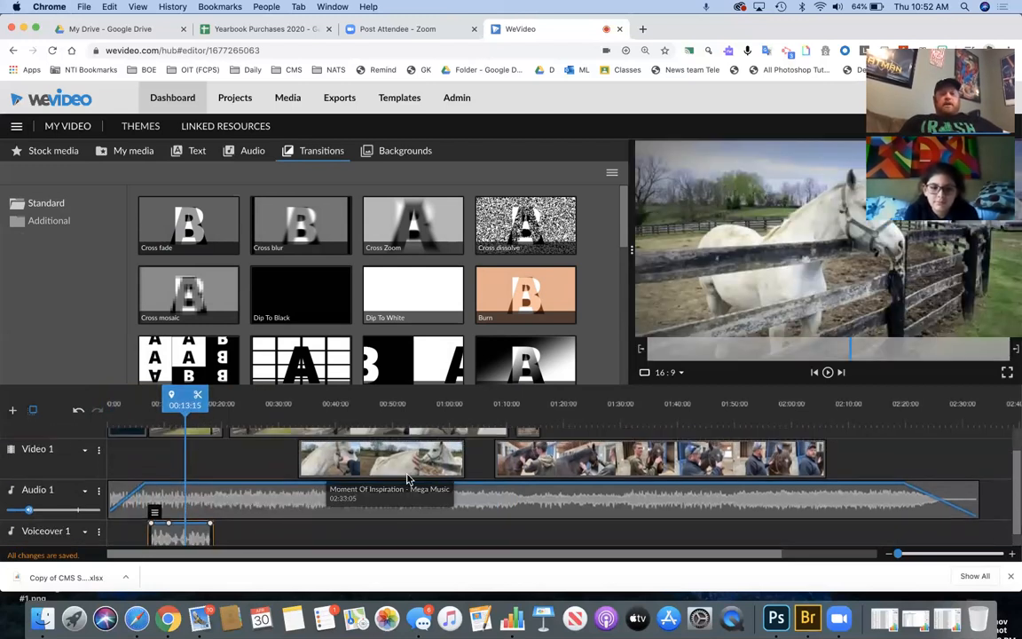
left_click(361, 485)
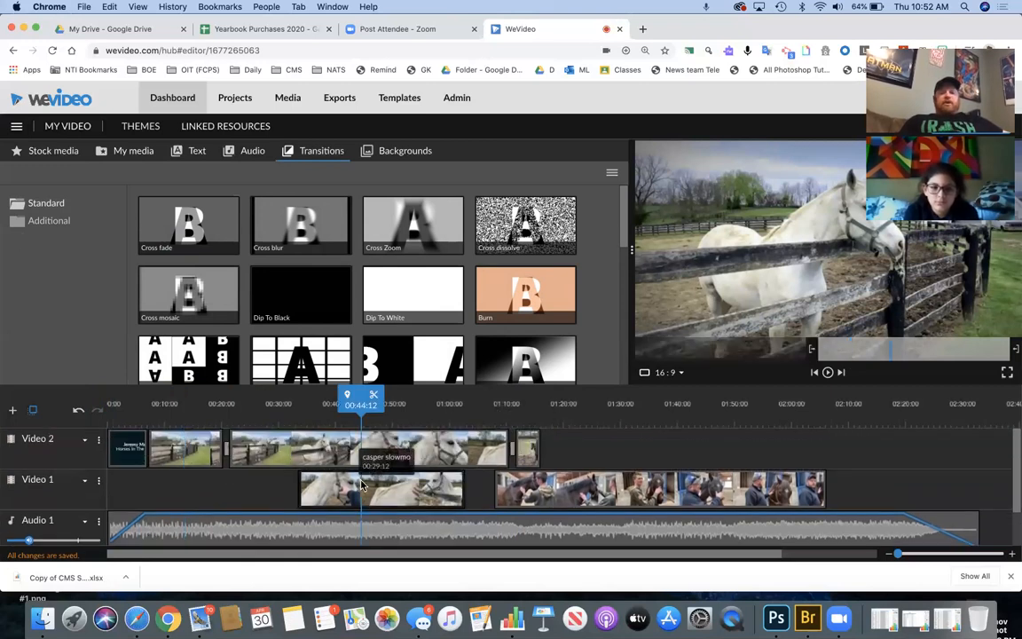
key("Delete")
left_click(584, 499)
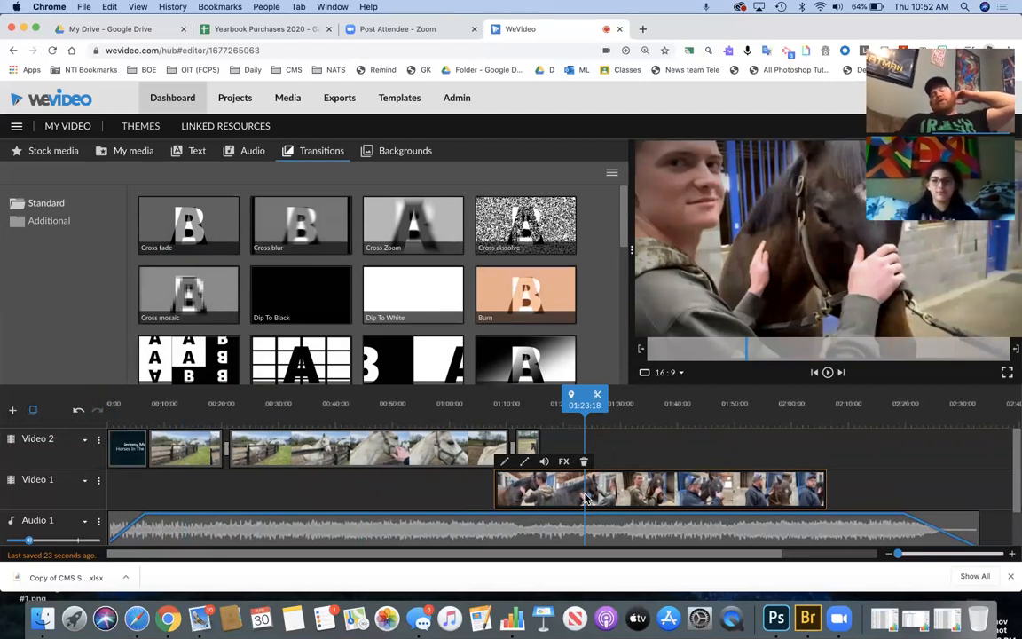
key("Delete")
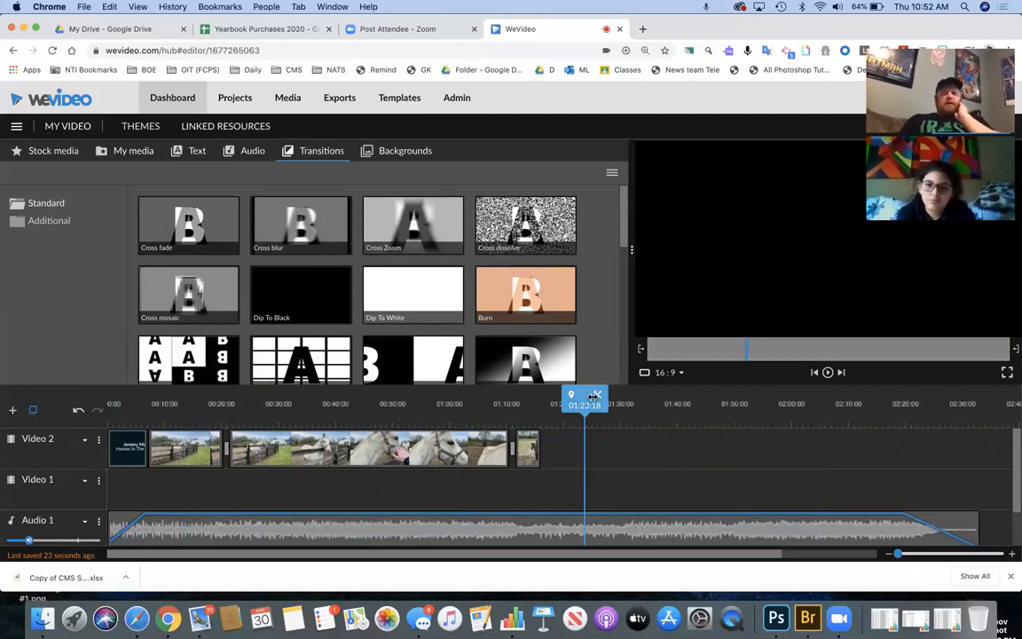
left_click_drag(588, 399, 546, 399)
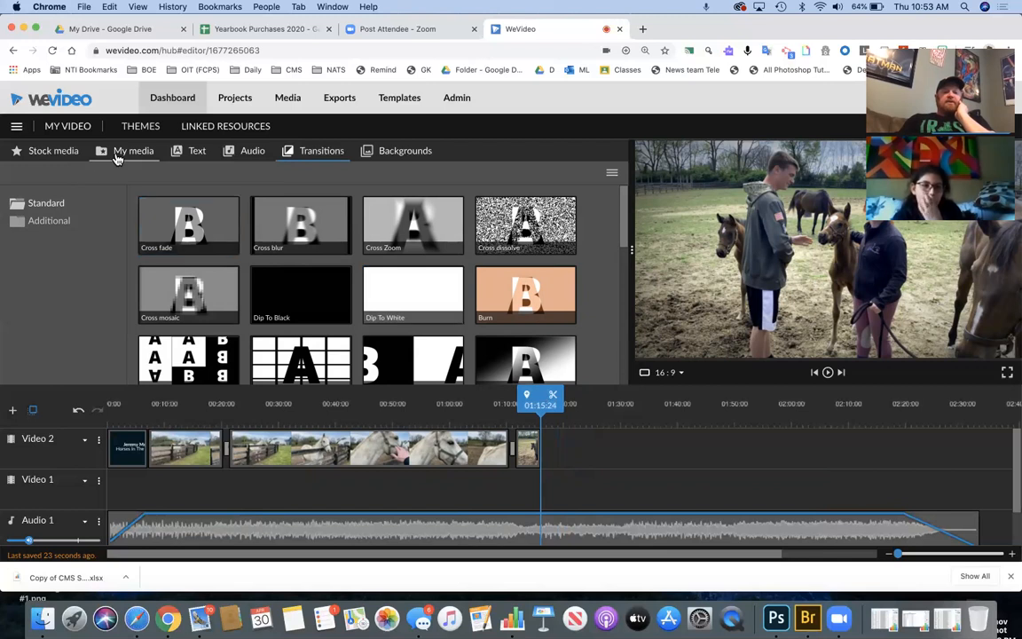
- Place the 2020-04-30 Webcam clip on Video 1 near 01:14 and open its 1x speed settings
left_click(116, 157)
scroll(473, 360, "down", 1)
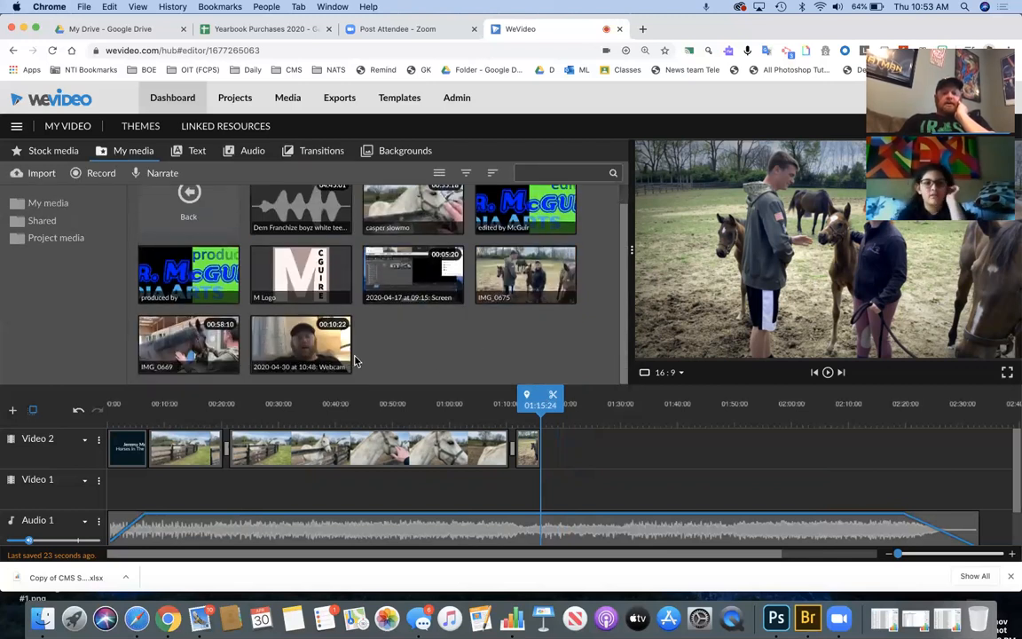
left_click(328, 353)
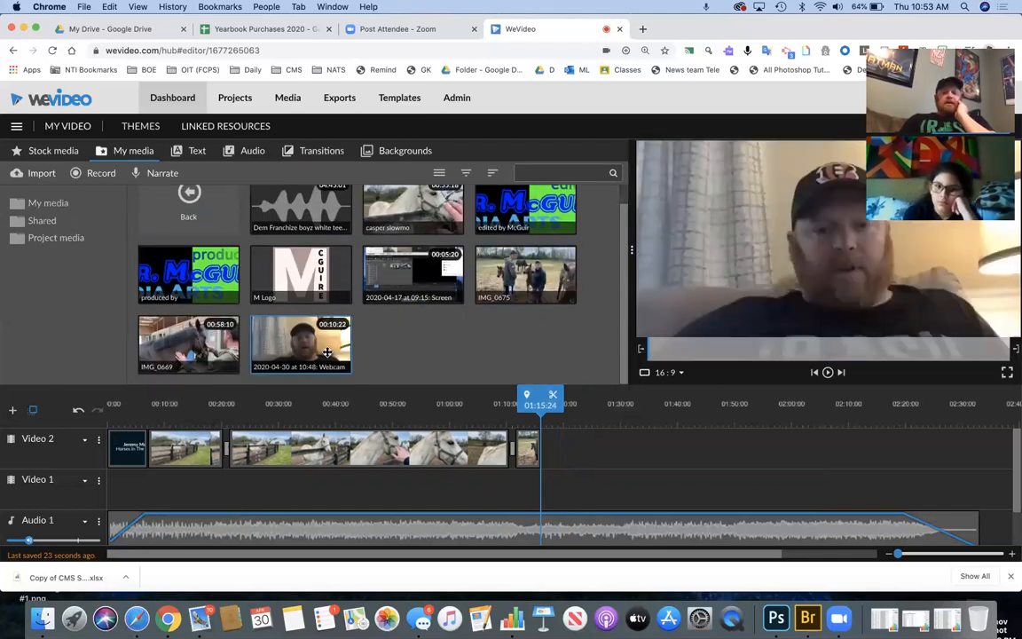
left_click_drag(510, 360, 564, 494)
key("space")
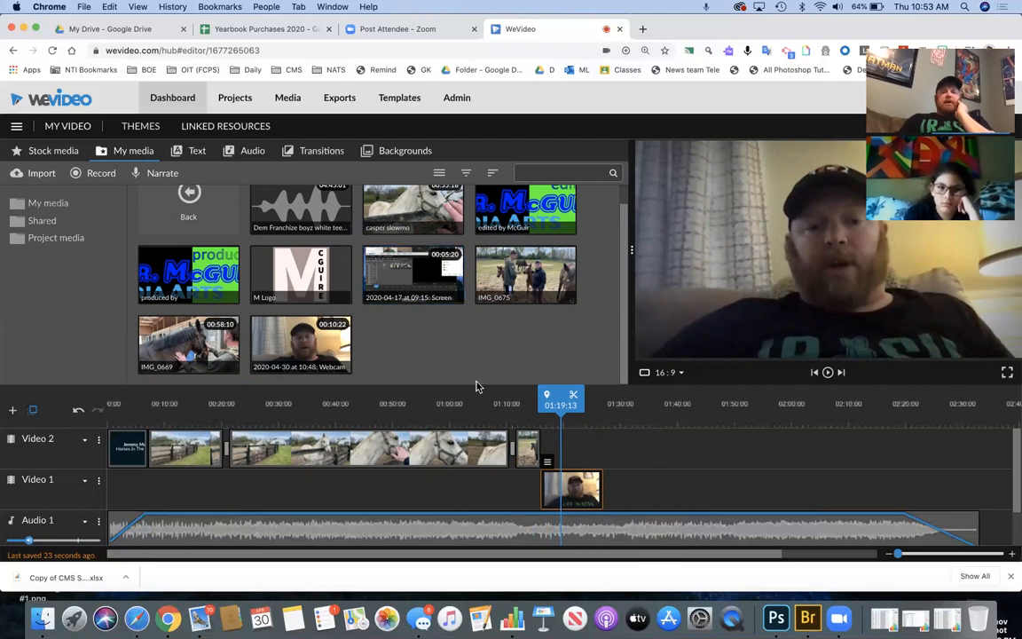
left_click(548, 461)
left_click(550, 442)
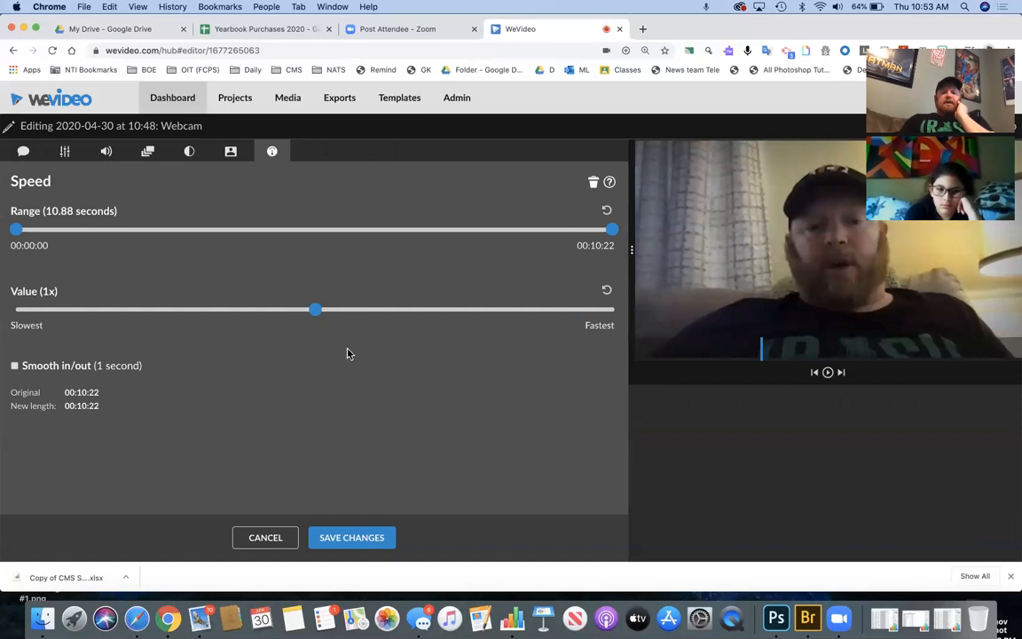
- Leave the speed settings unchanged, apply FX, and reopen the webcam clip's edit settings
left_click(270, 536)
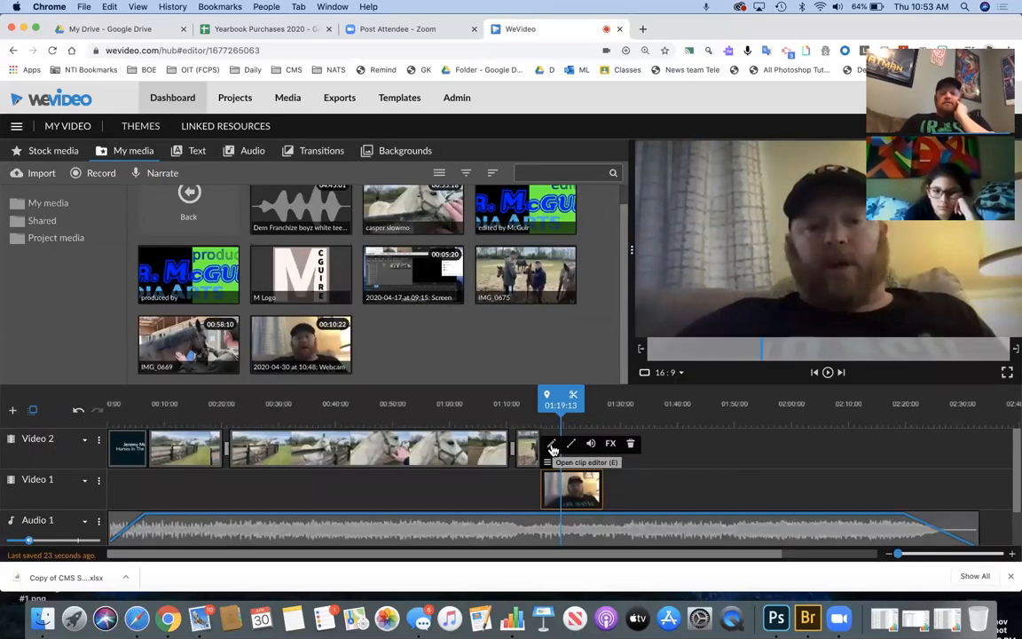
left_click(611, 446)
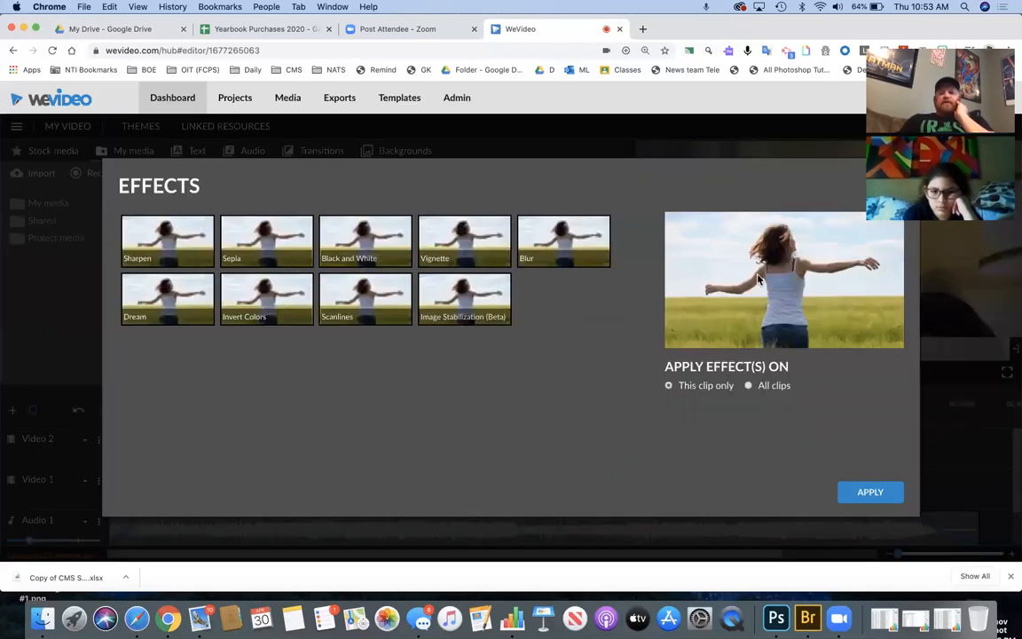
left_click(872, 493)
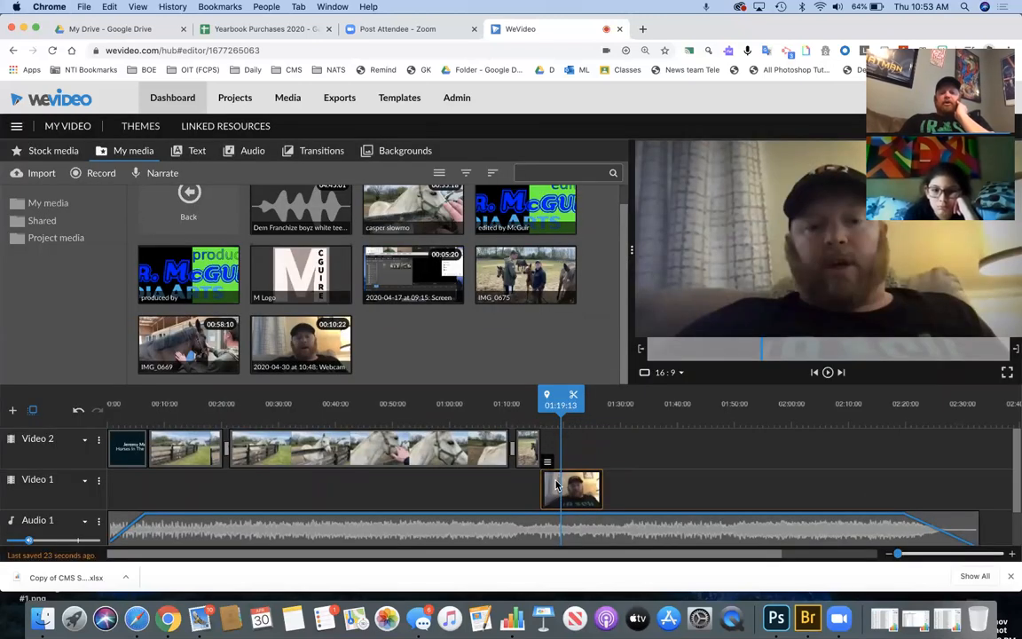
left_click(553, 446)
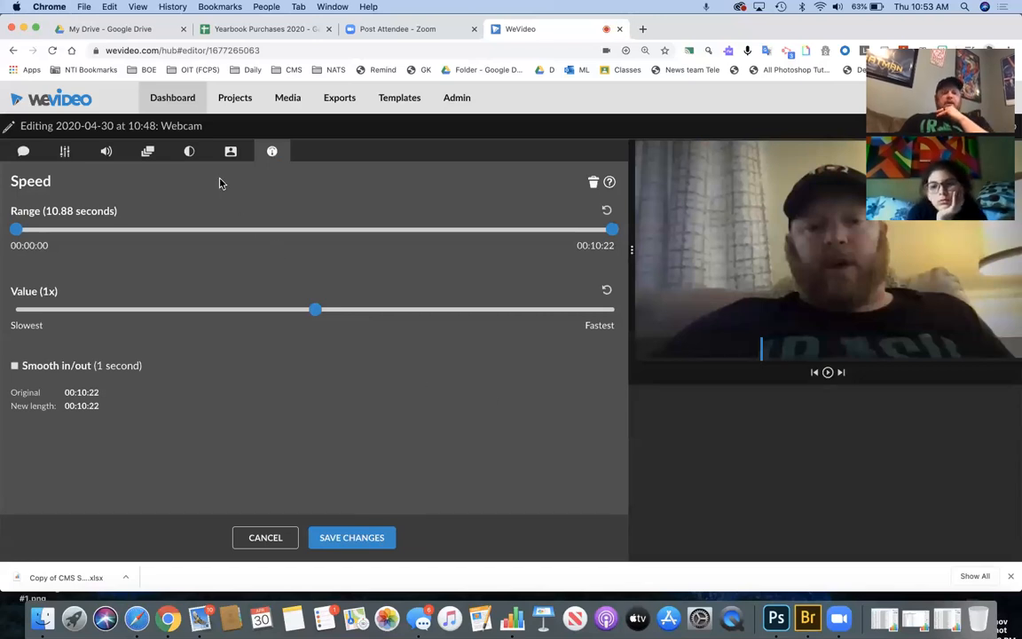
- In Color Keying, sample the curtain with the dropper to key out grey #868382
left_click(190, 155)
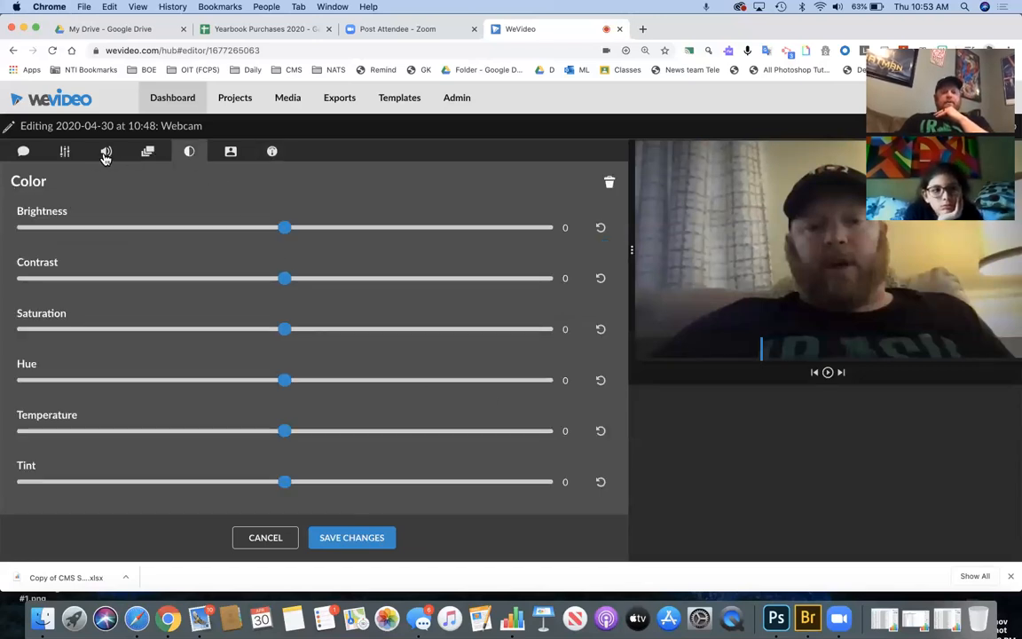
left_click(105, 153)
left_click(26, 152)
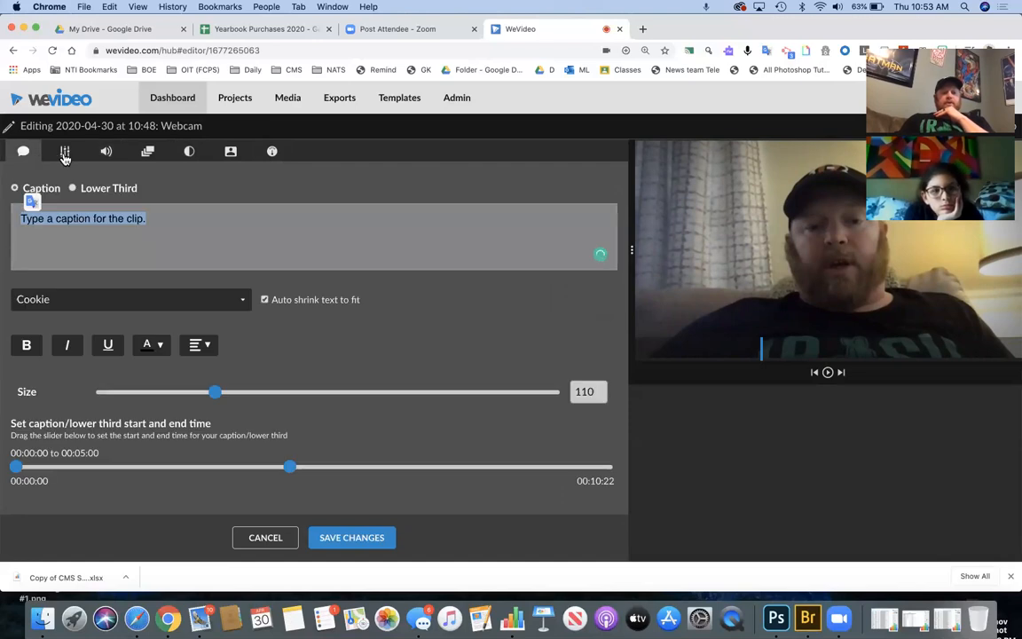
left_click(65, 155)
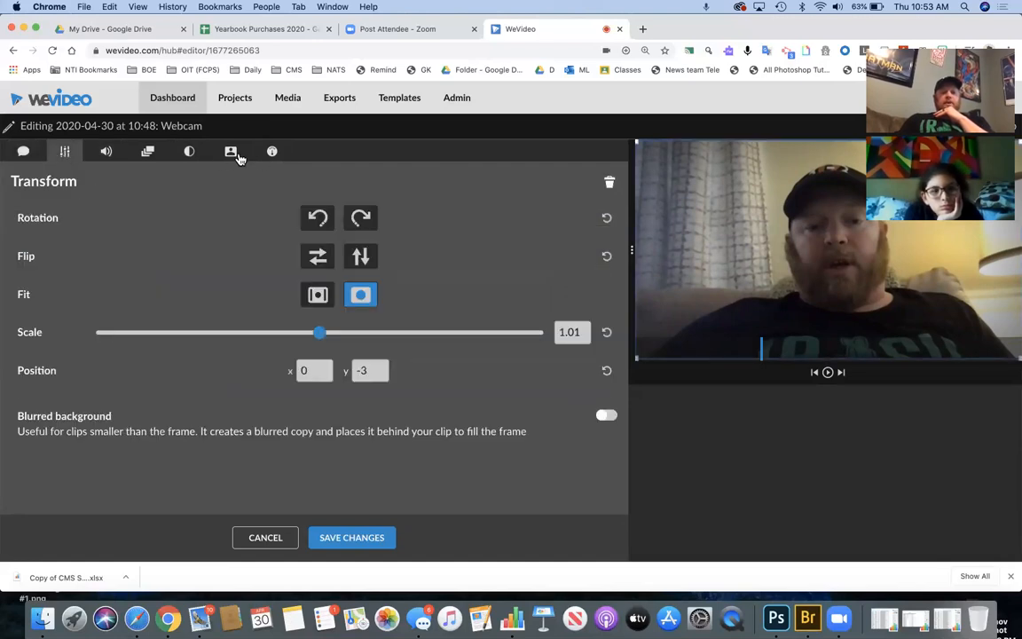
left_click(232, 154)
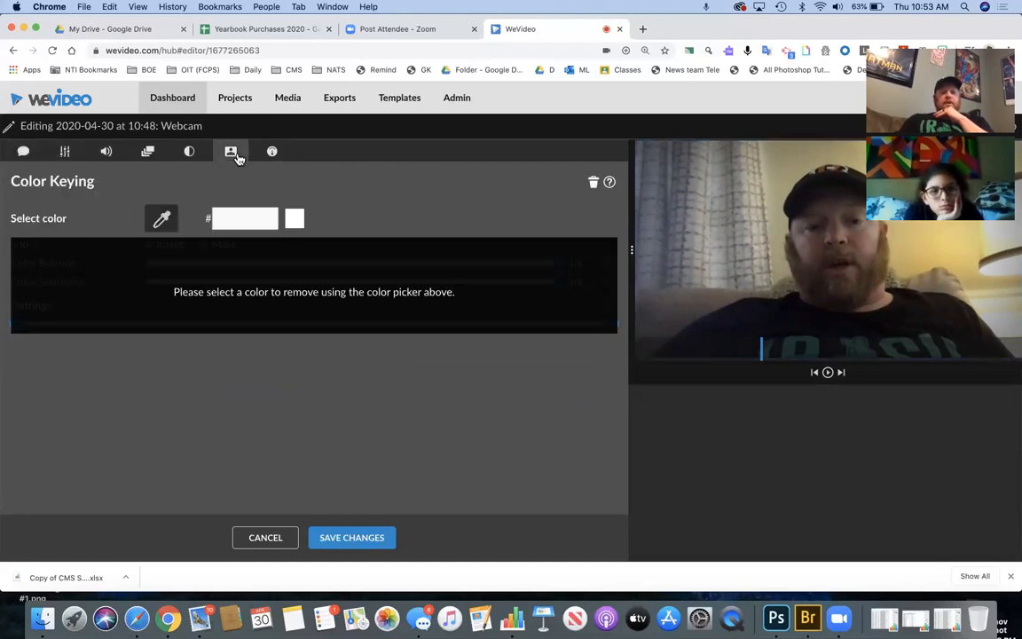
left_click(164, 225)
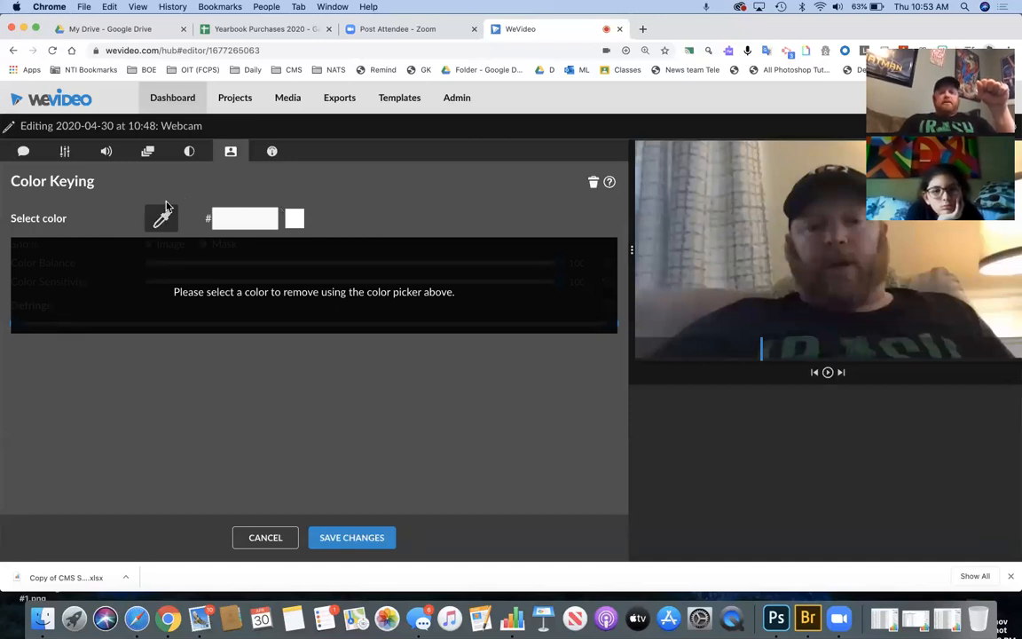
left_click(724, 189)
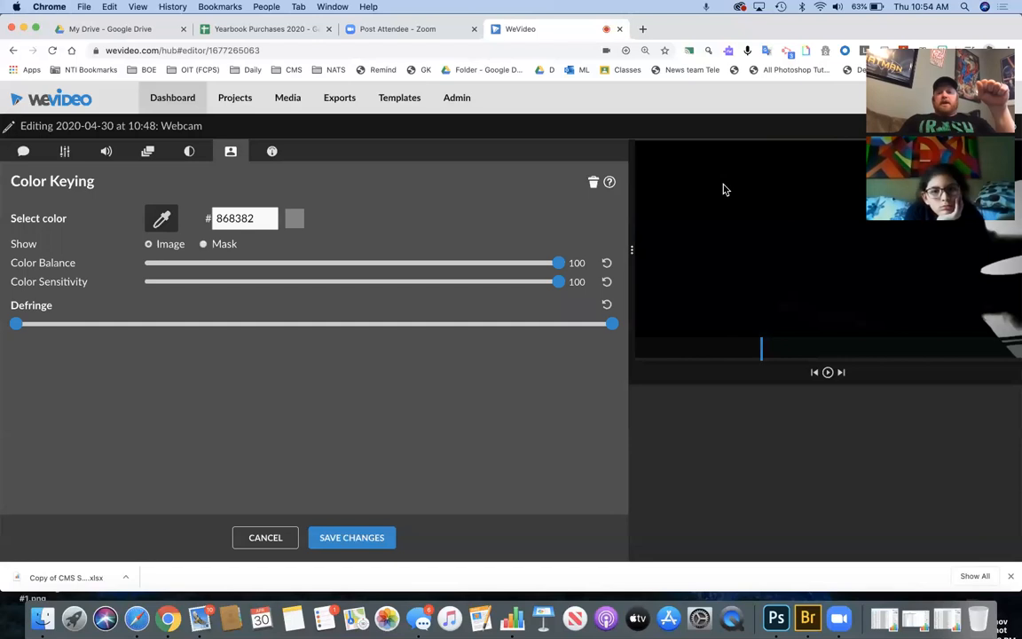
- Save the colour keying and add the Yellow Aurora animated background to the timeline
left_click(370, 537)
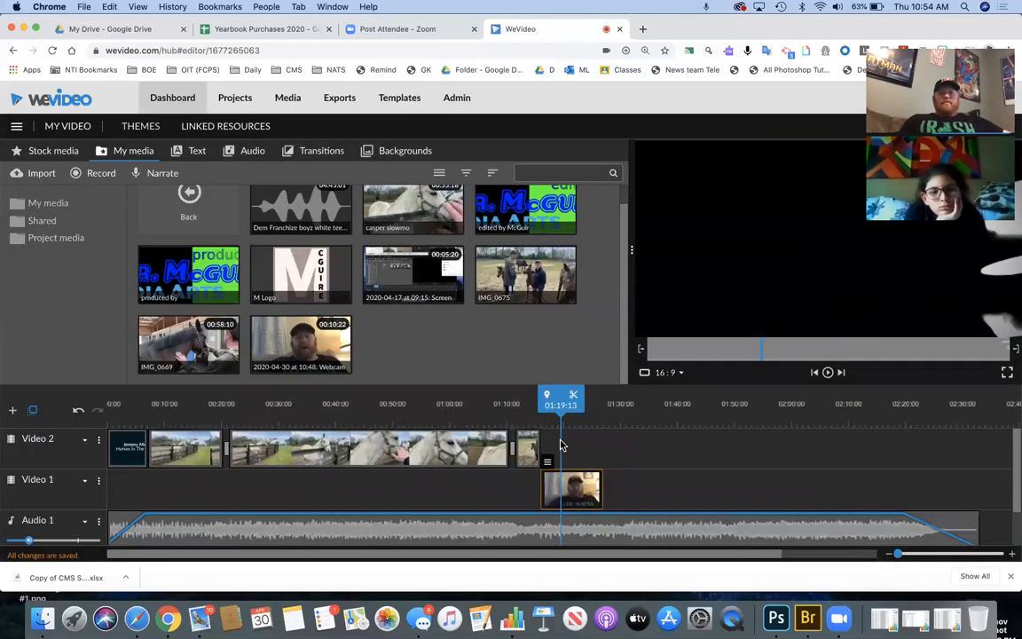
left_click(328, 153)
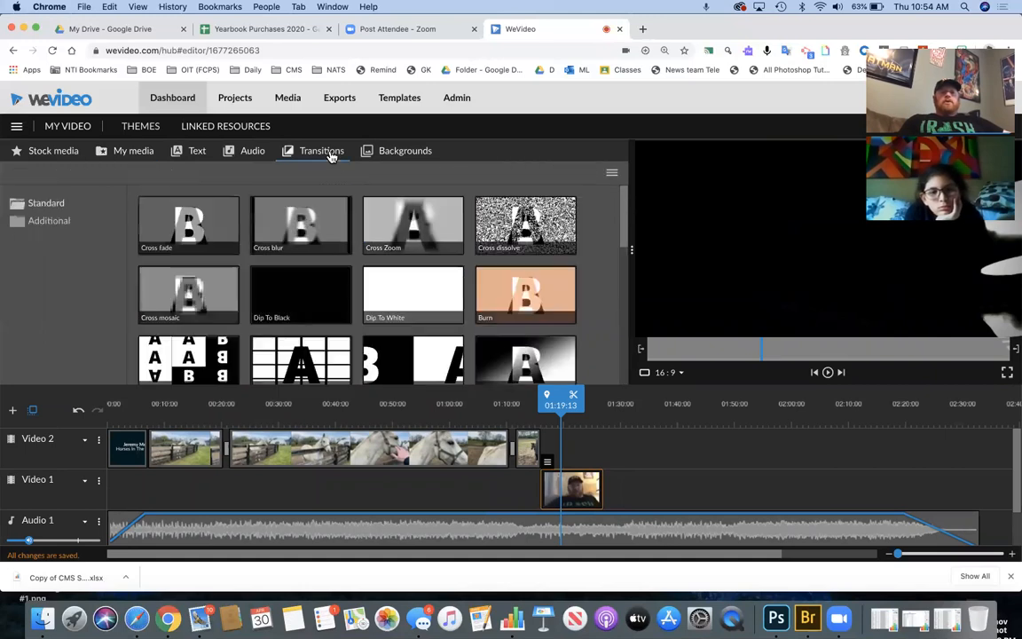
left_click(405, 151)
left_click_drag(174, 233, 555, 446)
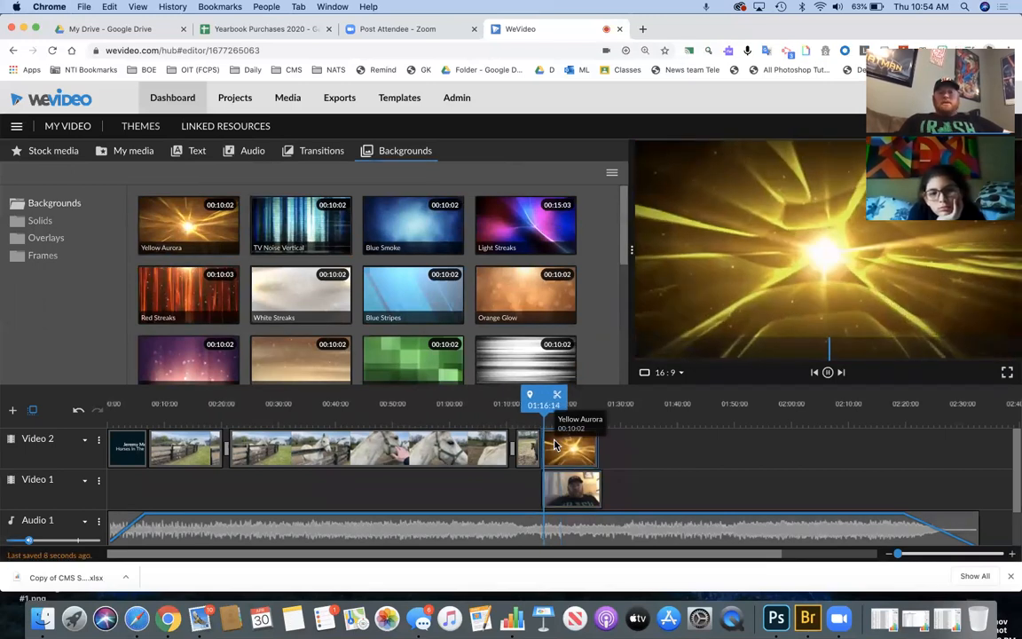
- Put the webcam clip on Video 2 above Yellow Aurora on Video 1, and play to 01:19:21
left_click_drag(587, 484, 643, 445)
mouse_move(568, 448)
left_mouse_down()
mouse_move(569, 489)
mouse_move(575, 447)
mouse_move(559, 452)
left_mouse_up()
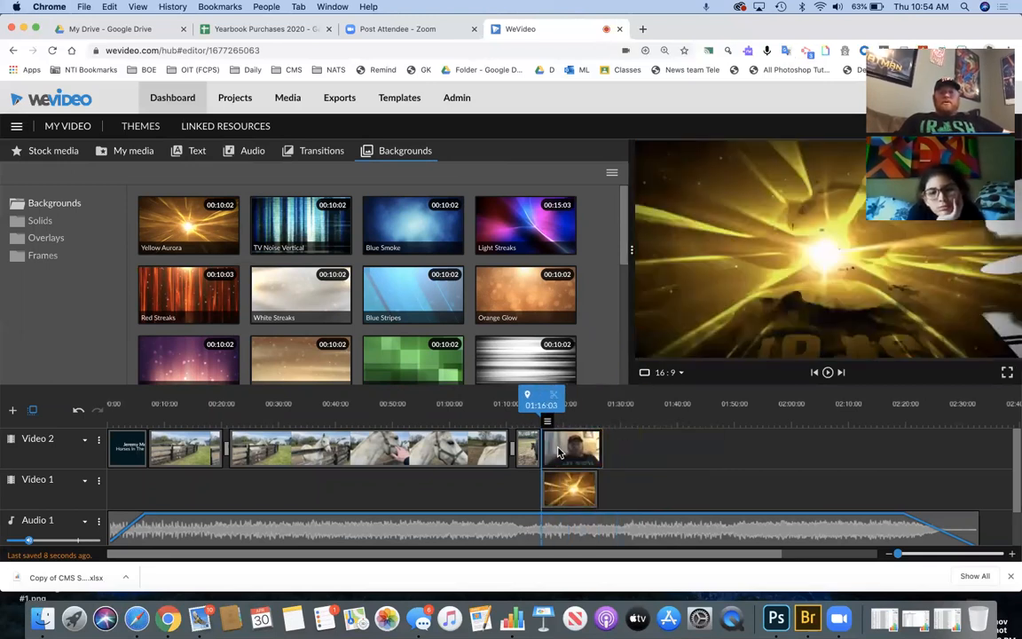
key("space")
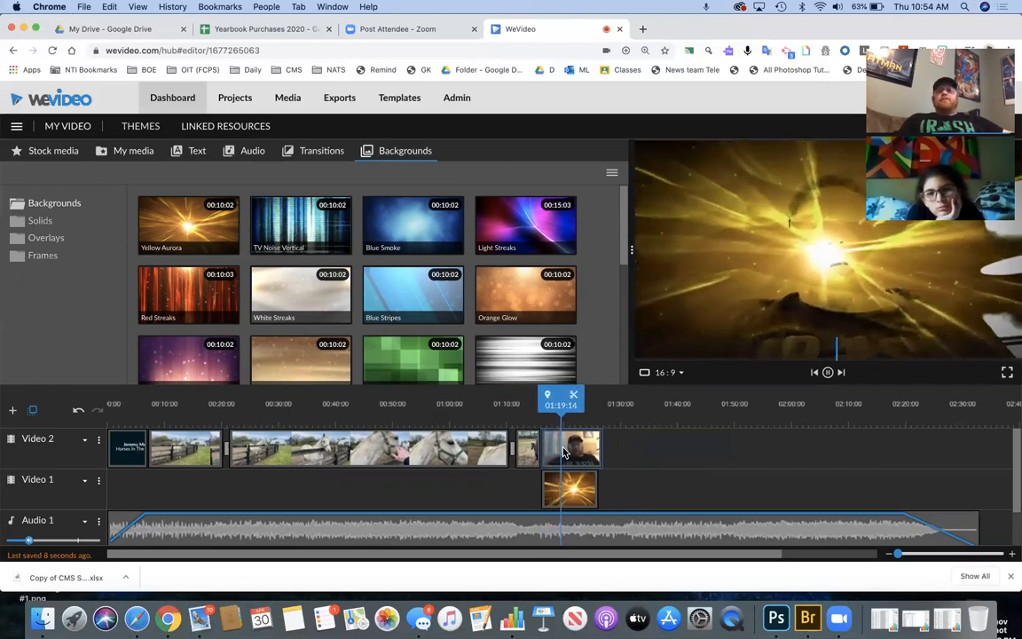
key("space")
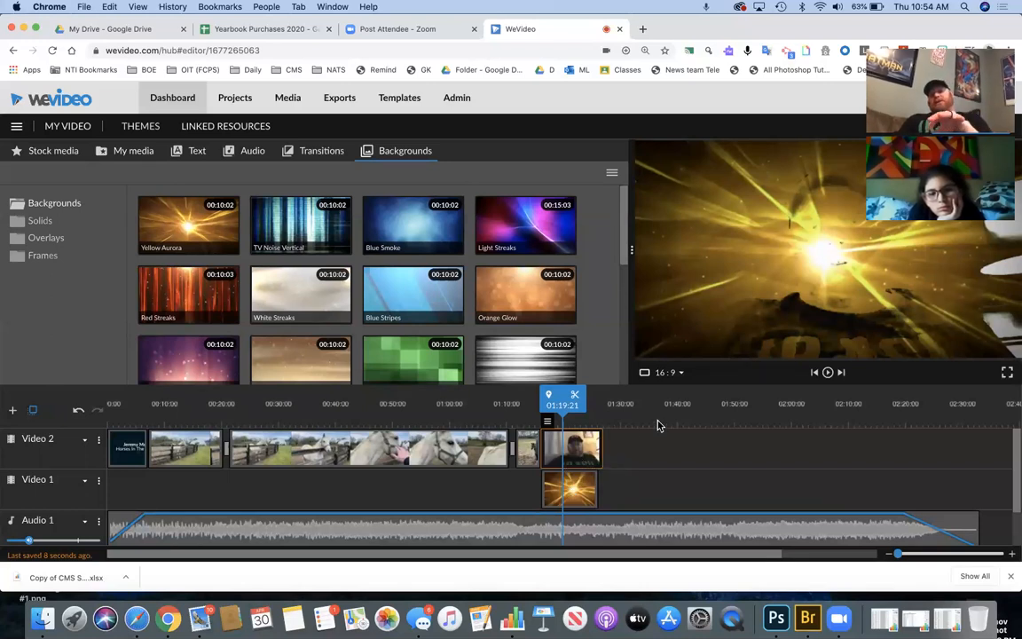
left_click(130, 152)
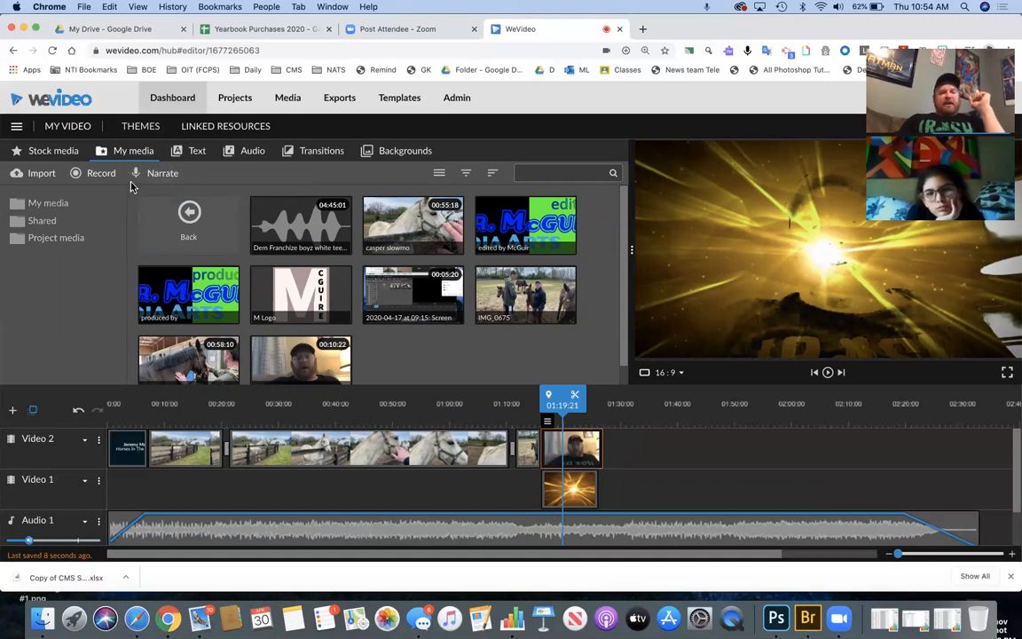
- Go up to the top media folders and browse the 6TH period raw footage folder
left_click(189, 219)
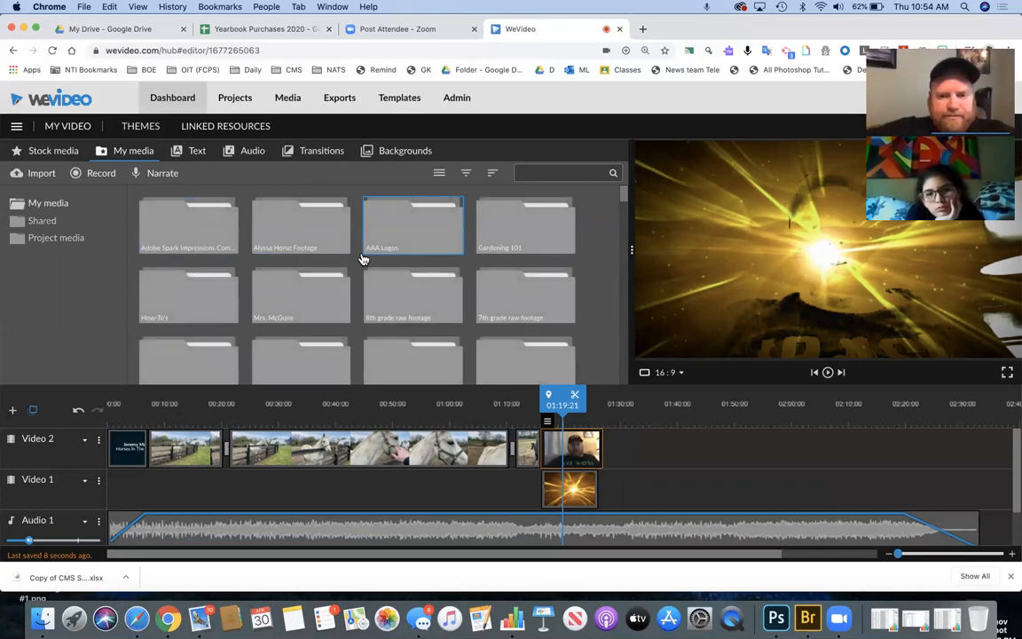
scroll(468, 269, "down", 3)
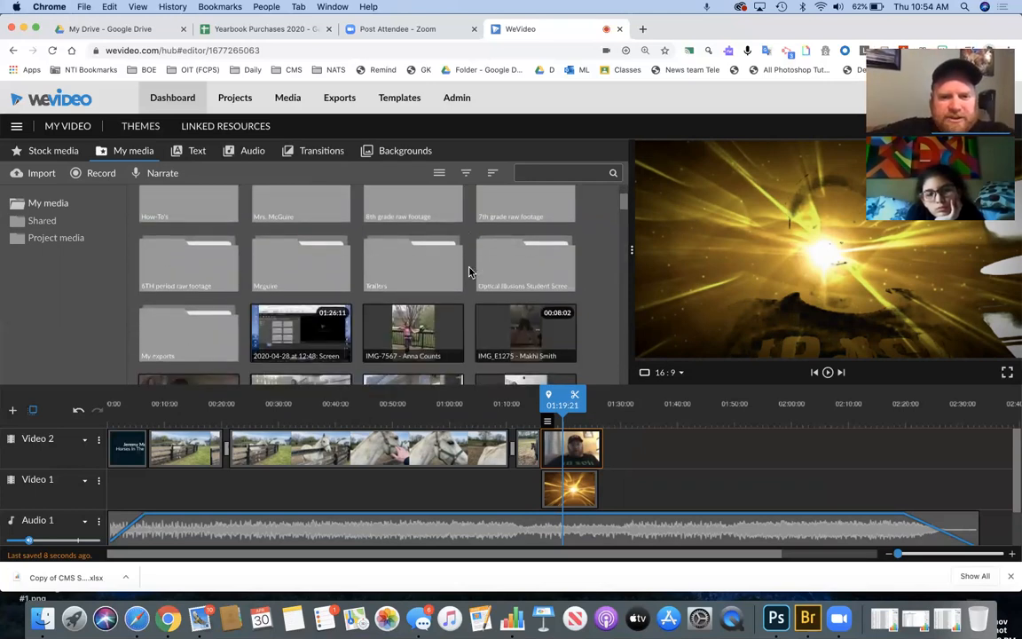
left_click(200, 275)
scroll(358, 315, "down", 3)
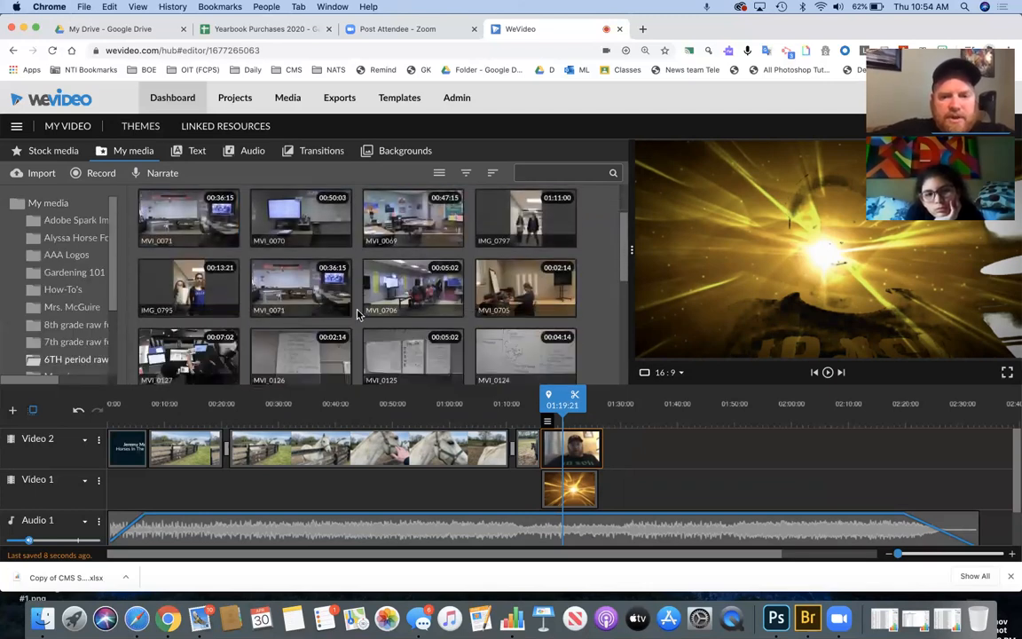
scroll(358, 315, "down", 3)
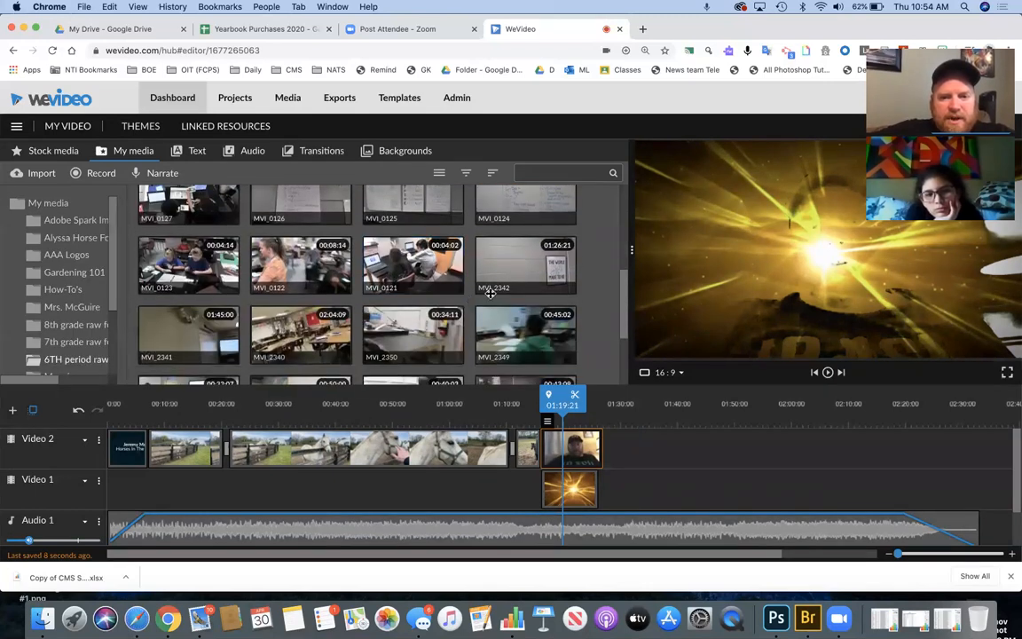
scroll(441, 305, "up", 4)
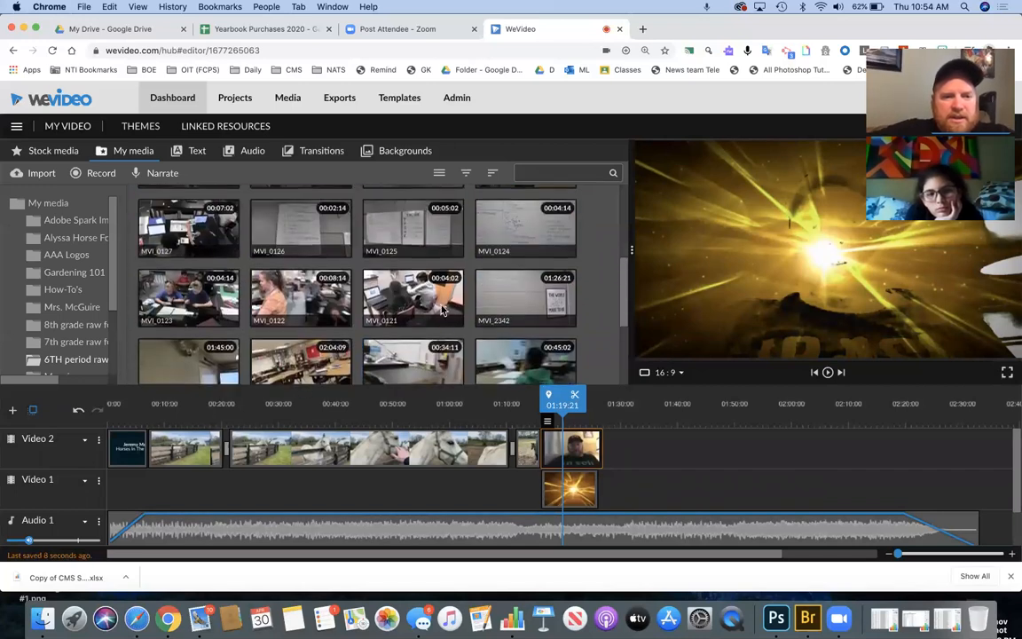
scroll(441, 306, "up", 3)
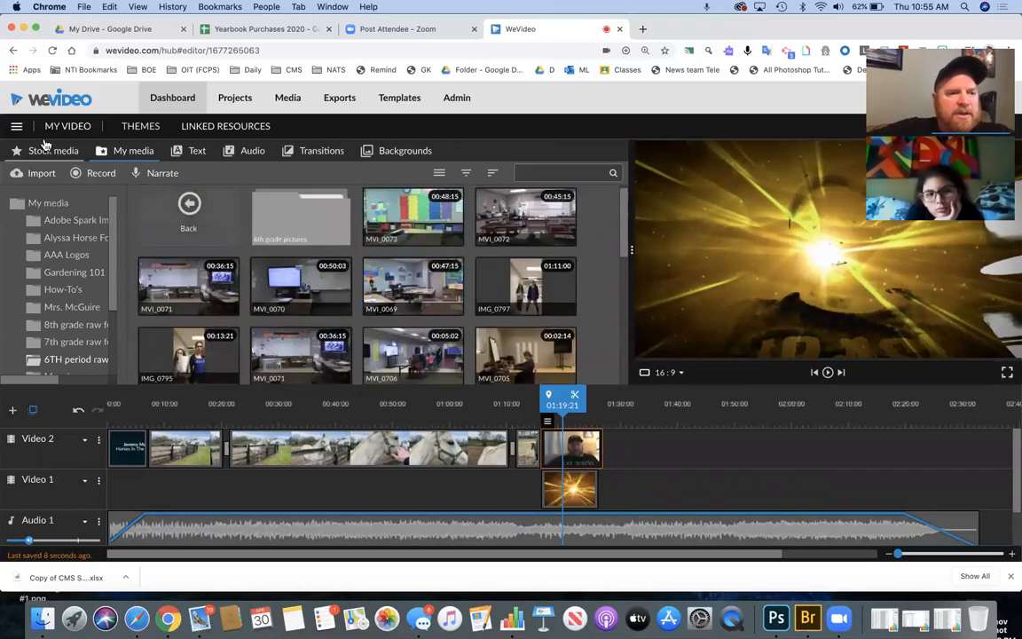
- Browse the DSC photo folder inside 6TH period raw footage, then return to top-level My media
left_click(192, 211)
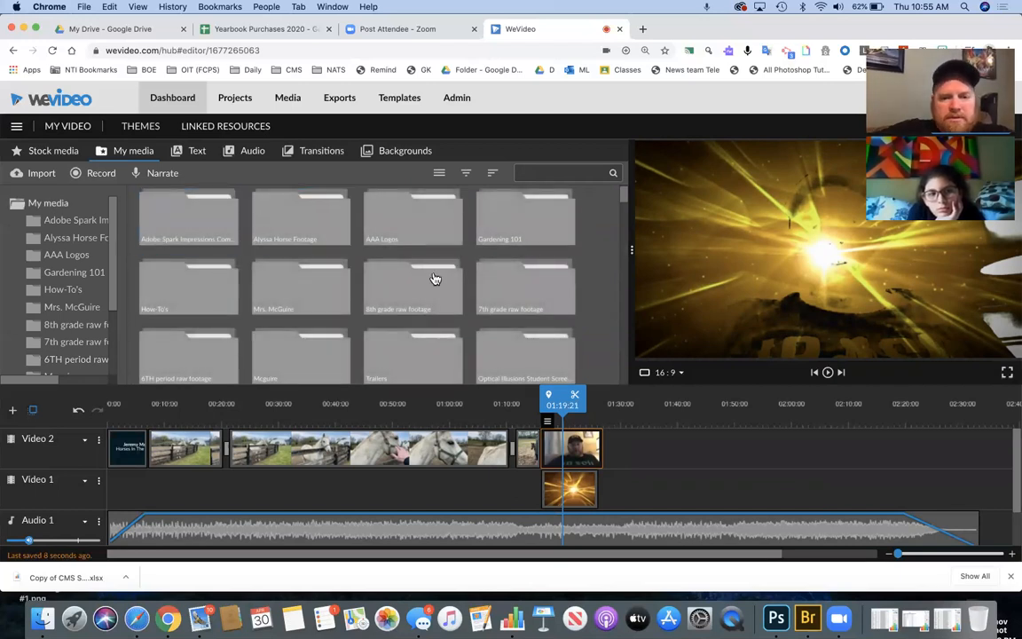
scroll(467, 282, "down", 2)
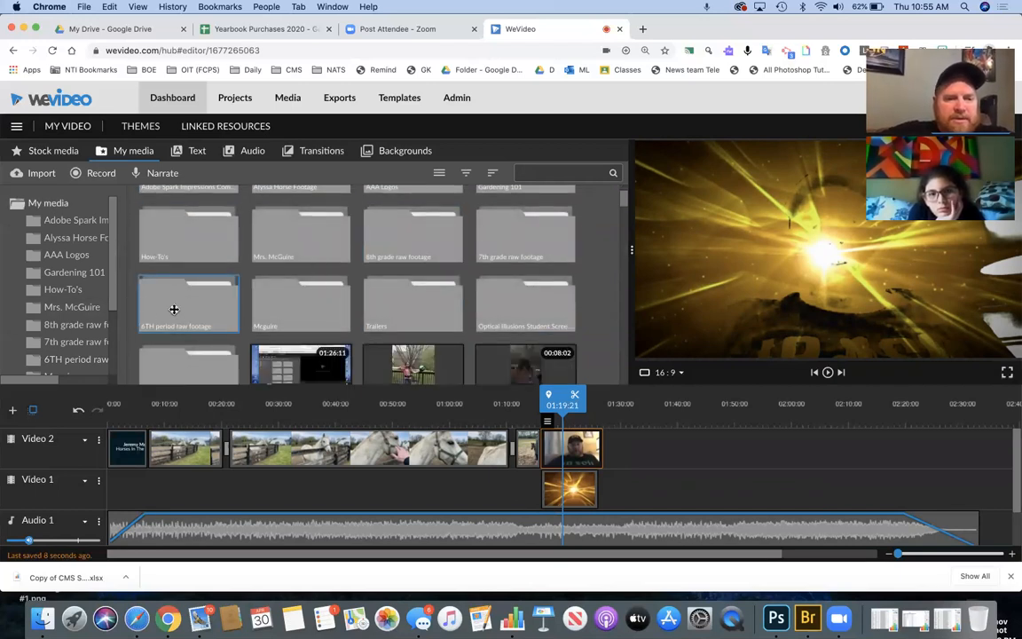
left_click(174, 309)
scroll(329, 291, "up", 3)
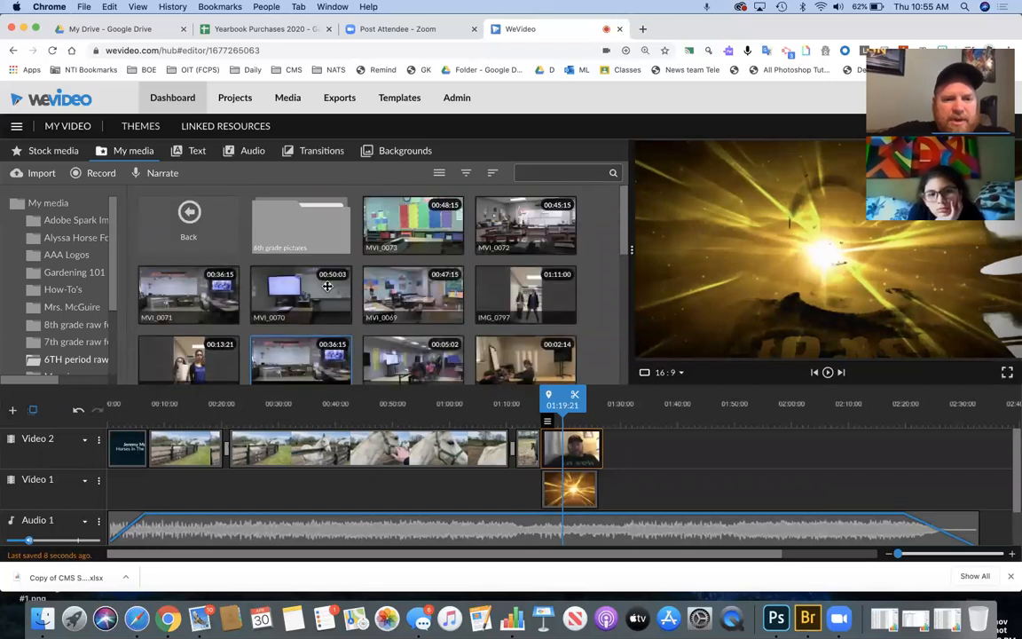
left_click(325, 223)
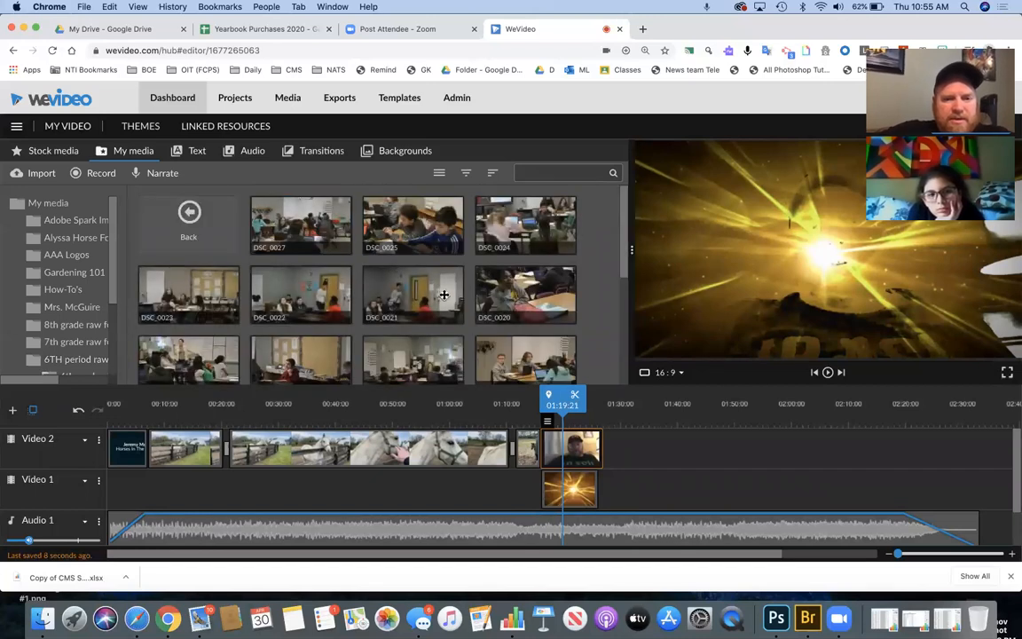
scroll(446, 301, "down", 5)
scroll(448, 302, "down", 1)
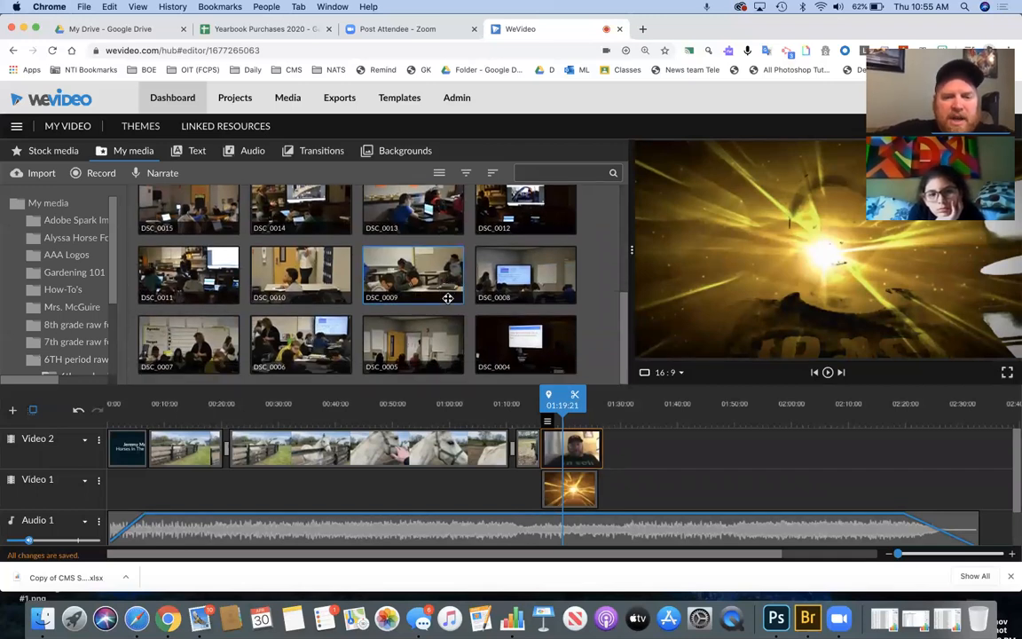
scroll(448, 299, "up", 5)
left_click(190, 209)
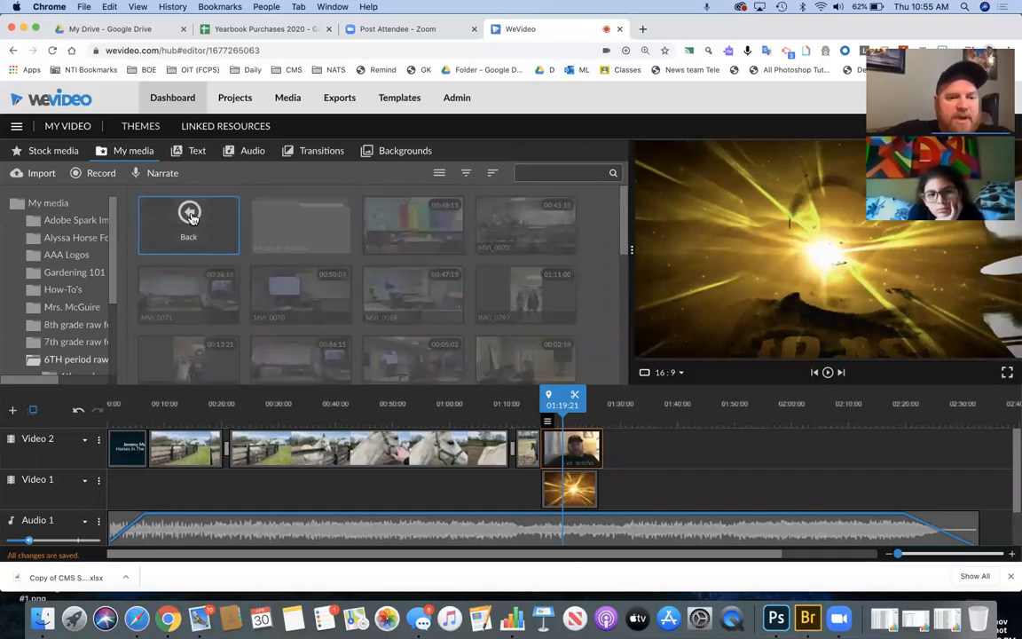
left_click(191, 216)
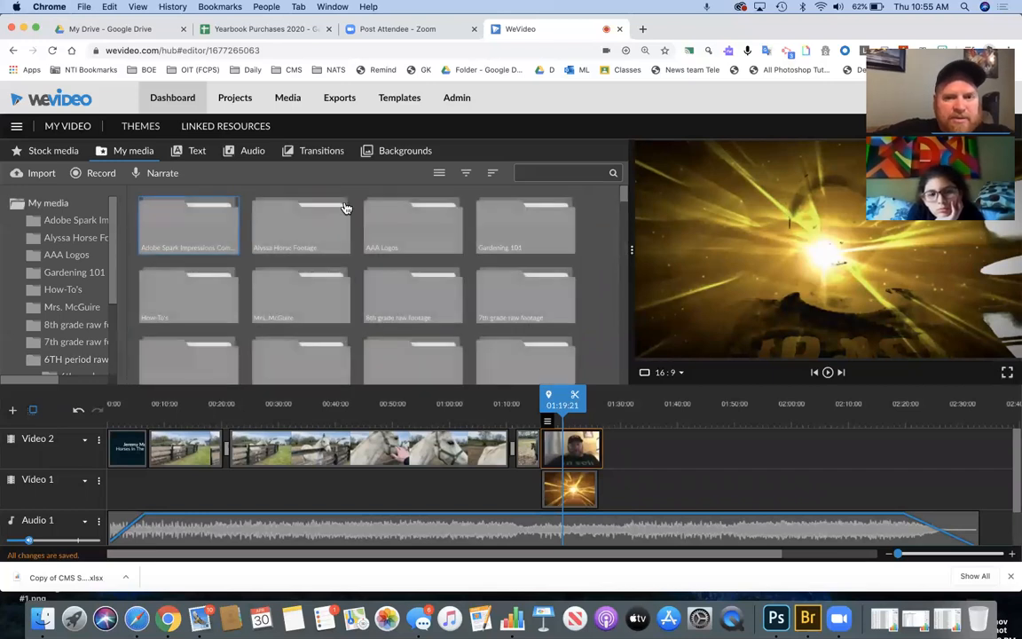
- Search My media for 'green screen' and preview the 1st Period Green Screen Test clip
left_click(543, 171)
type("green screen")
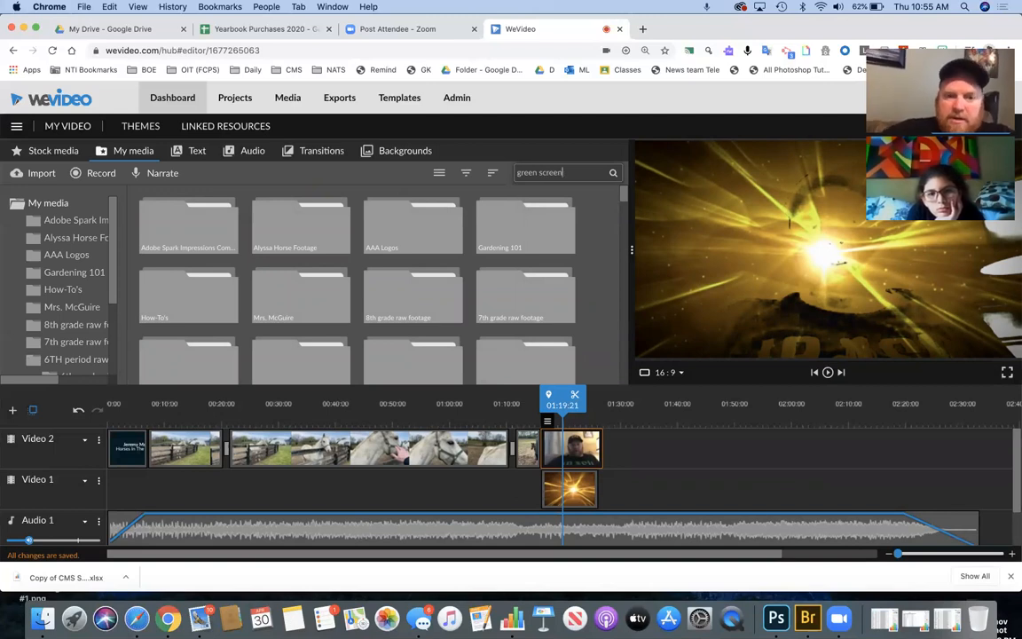
key("Return")
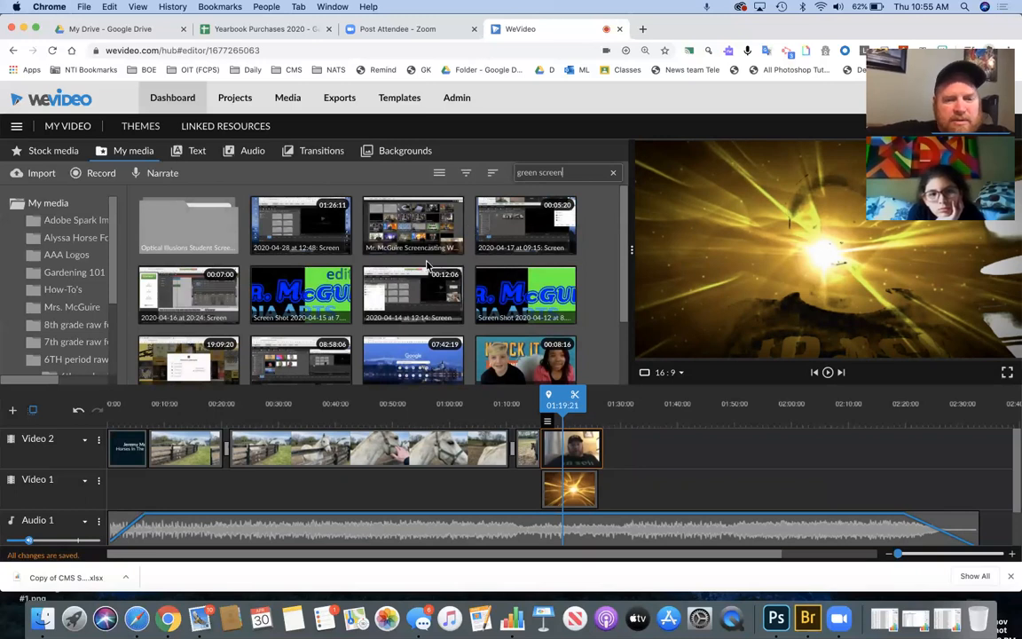
scroll(385, 240, "down", 2)
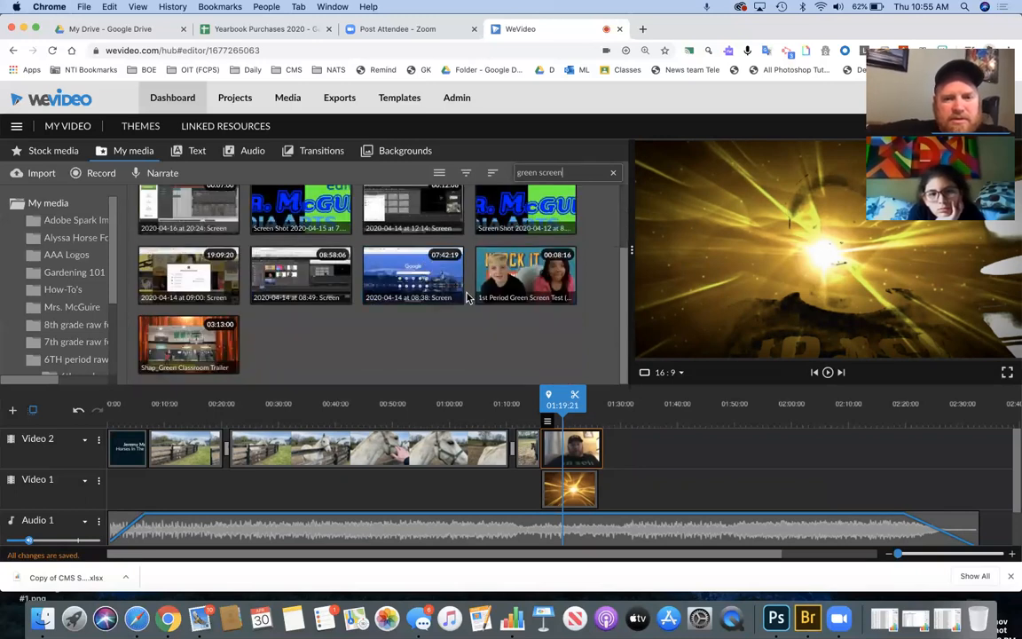
left_click(522, 276)
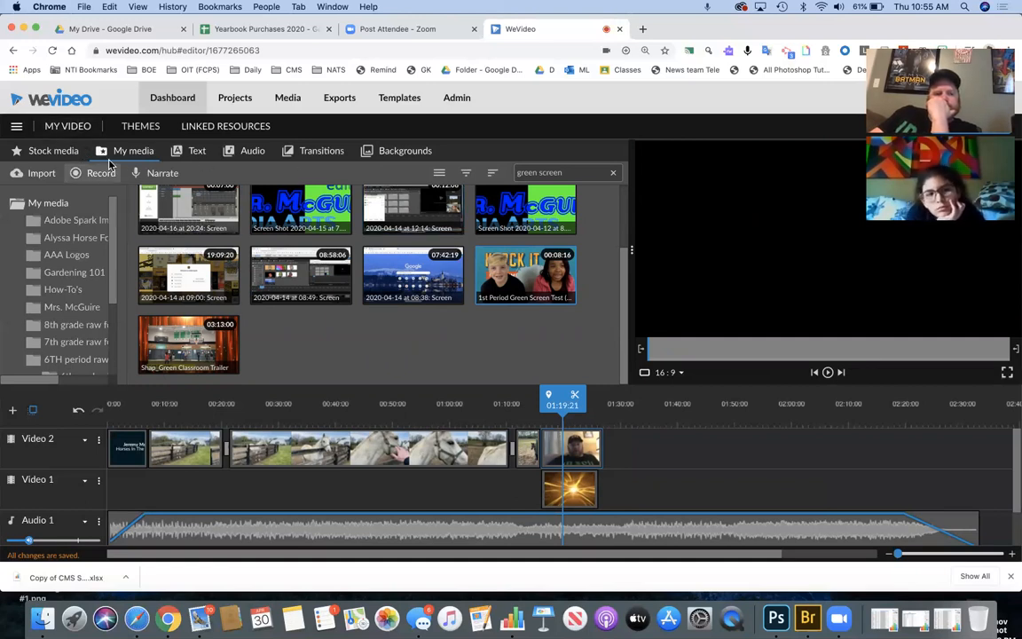
scroll(177, 220, "up", 2)
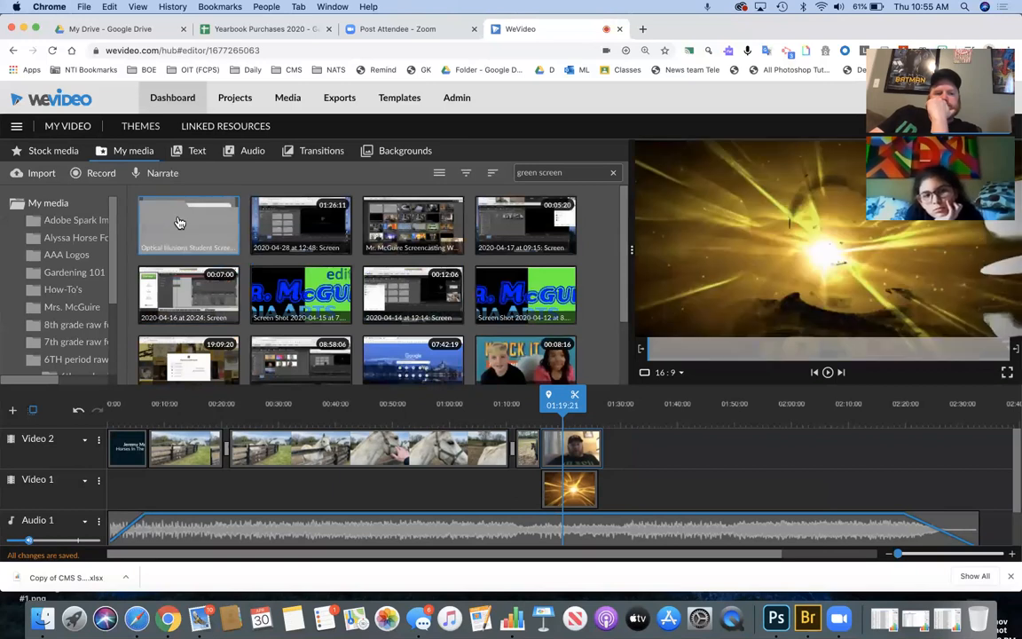
- Clear the search, open the 8th grade raw footage folder, and preview the MVI_0056 clip at the bottom
left_click(614, 174)
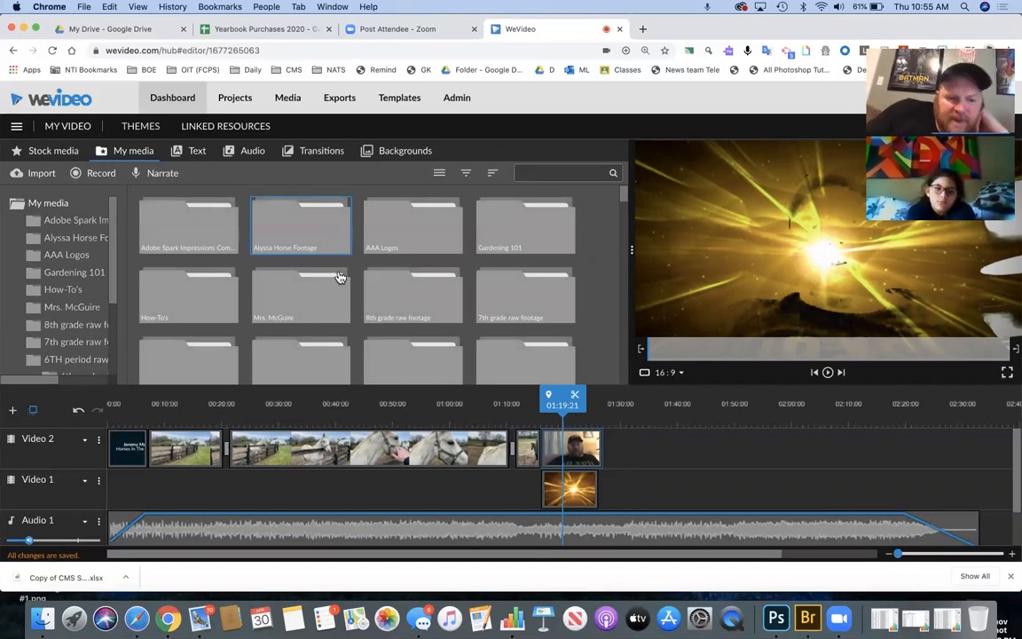
scroll(338, 278, "down", 3)
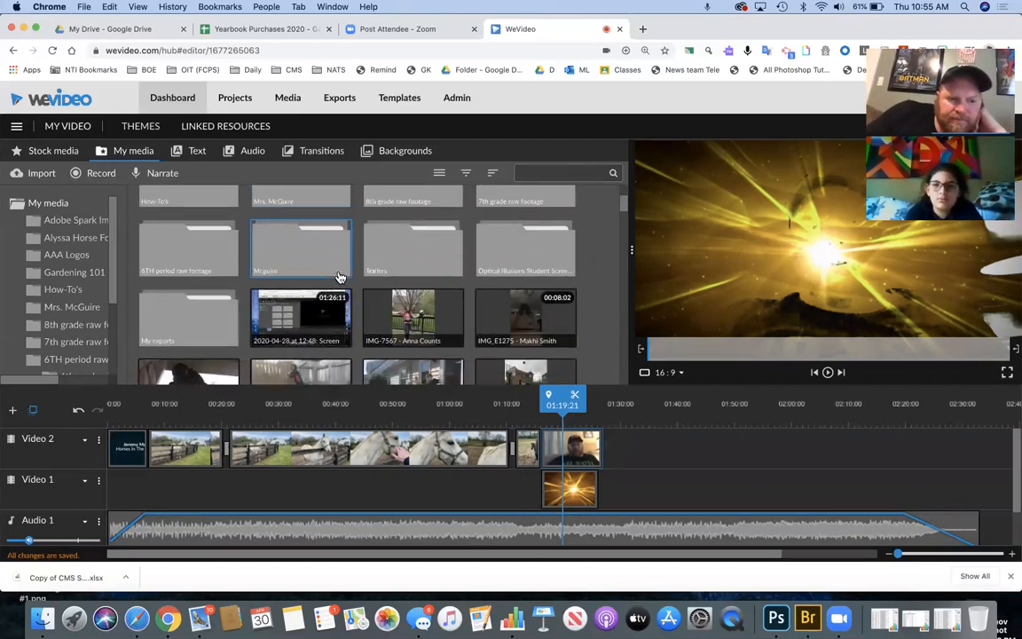
scroll(388, 282, "up", 3)
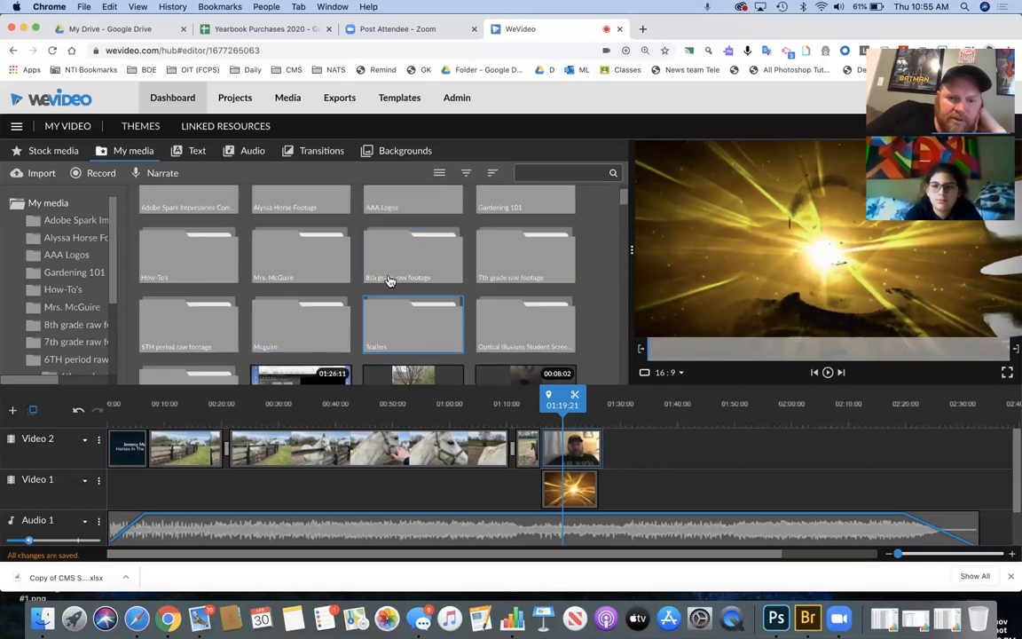
double_click(420, 291)
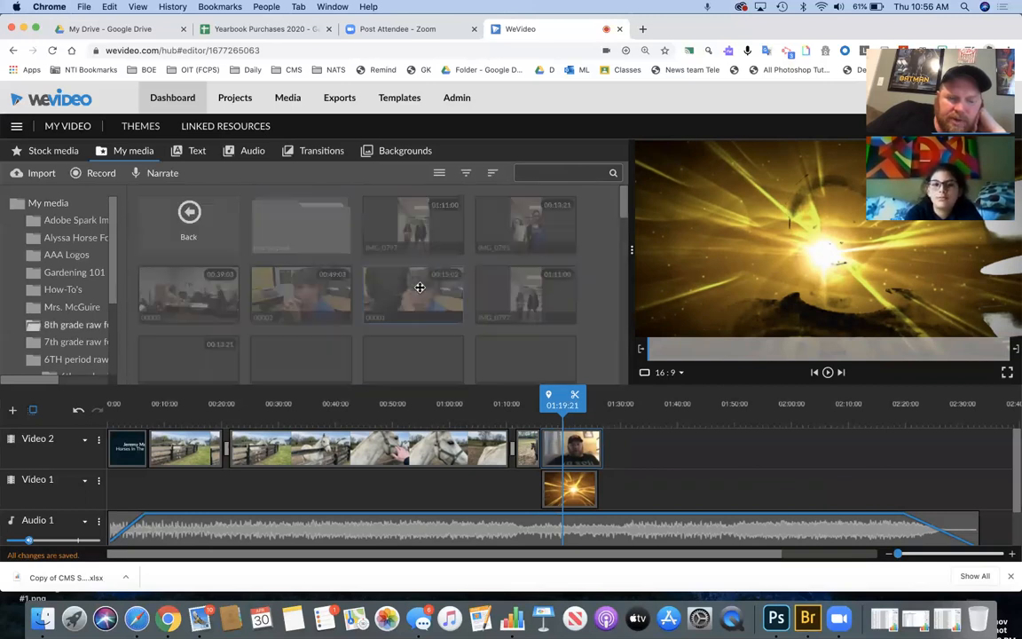
scroll(449, 282, "down", 2)
scroll(449, 282, "down", 6)
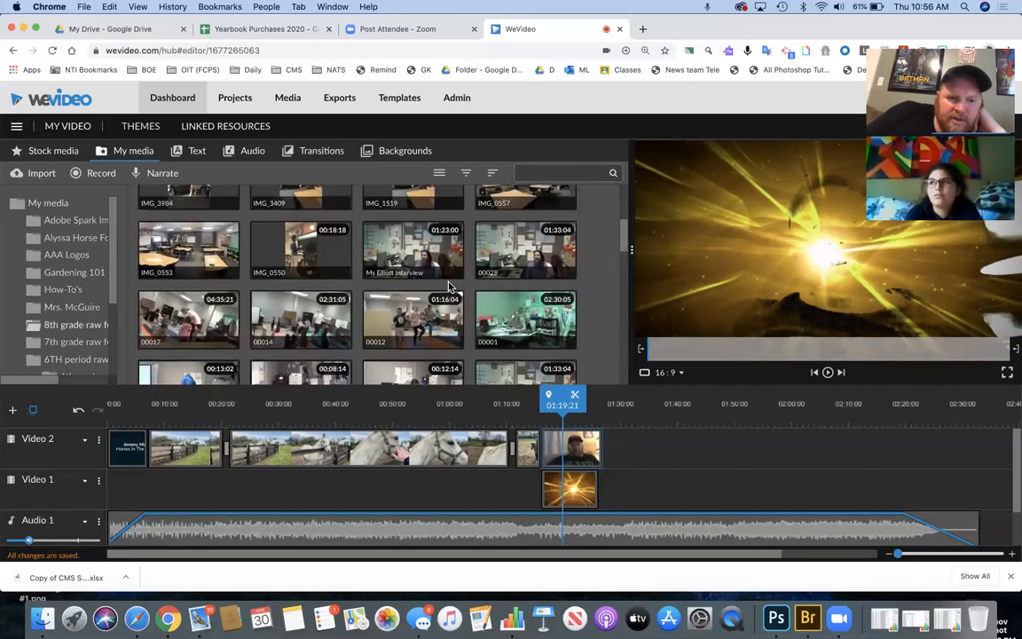
scroll(449, 282, "down", 8)
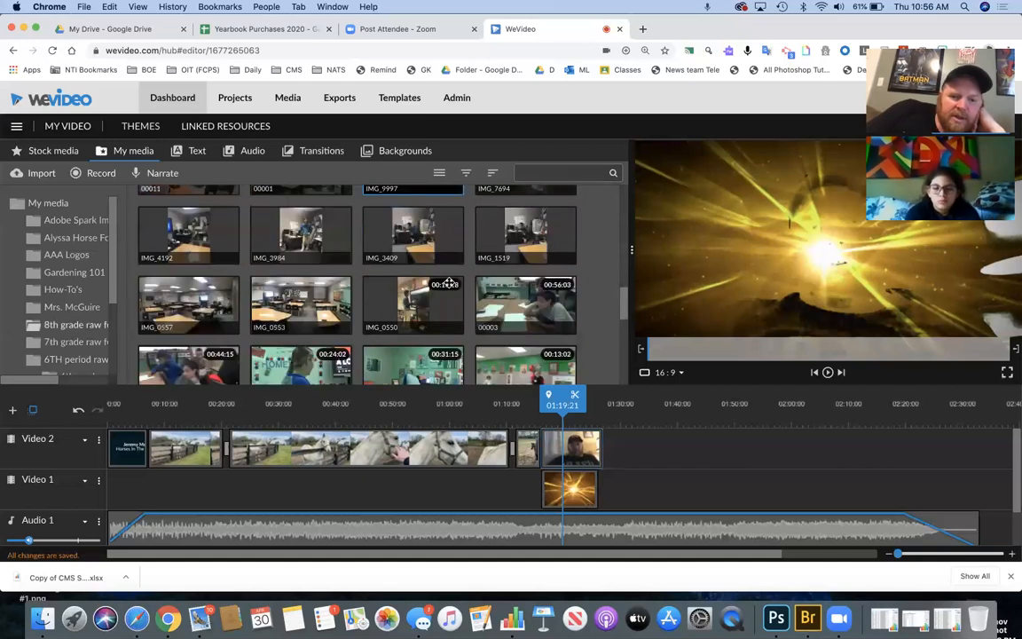
scroll(449, 283, "up", 1)
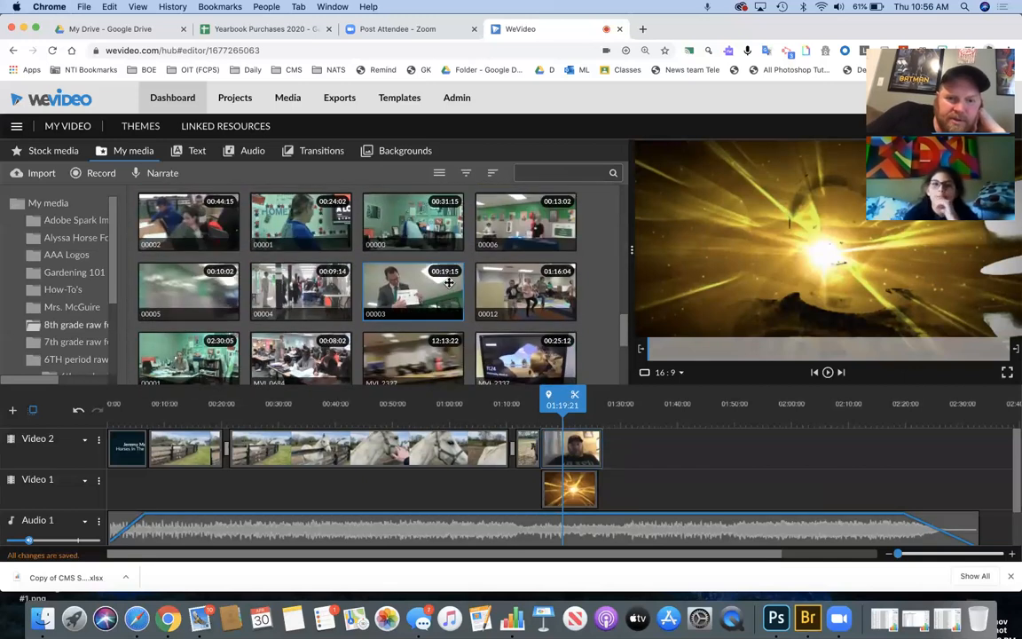
scroll(449, 282, "down", 6)
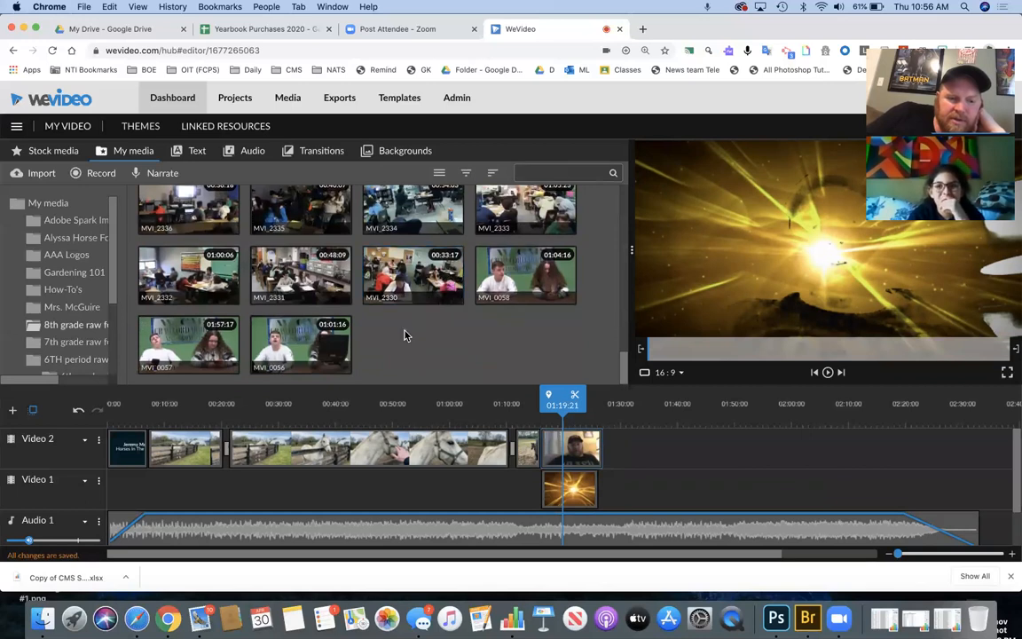
left_click(289, 343)
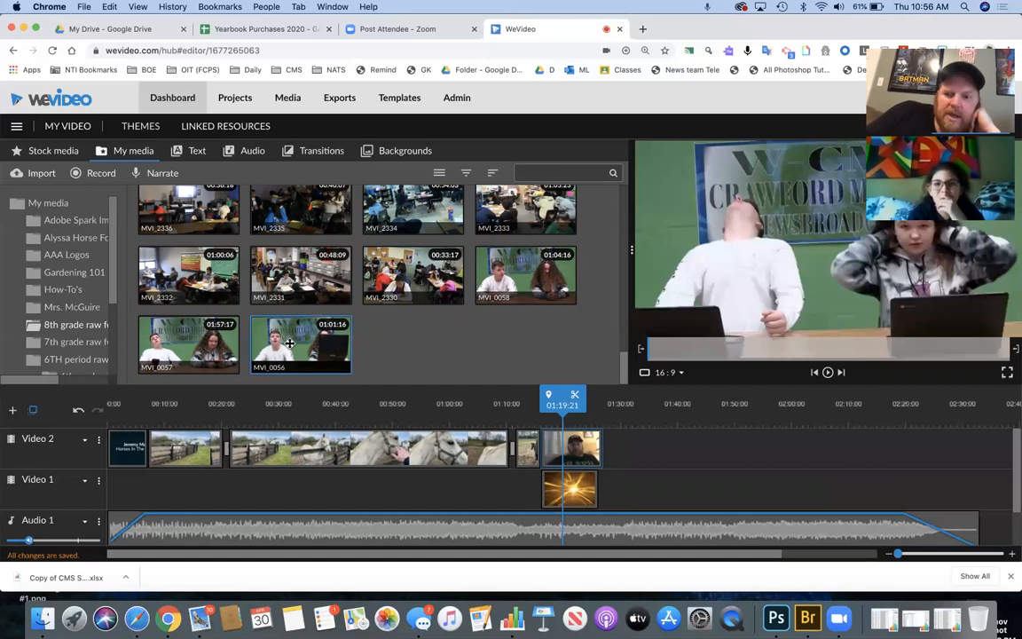
- Drop MVI_0056 onto Video 2 after the webcam clip, lay Blue Smoke under it, and select it
left_click_drag(290, 343, 623, 450)
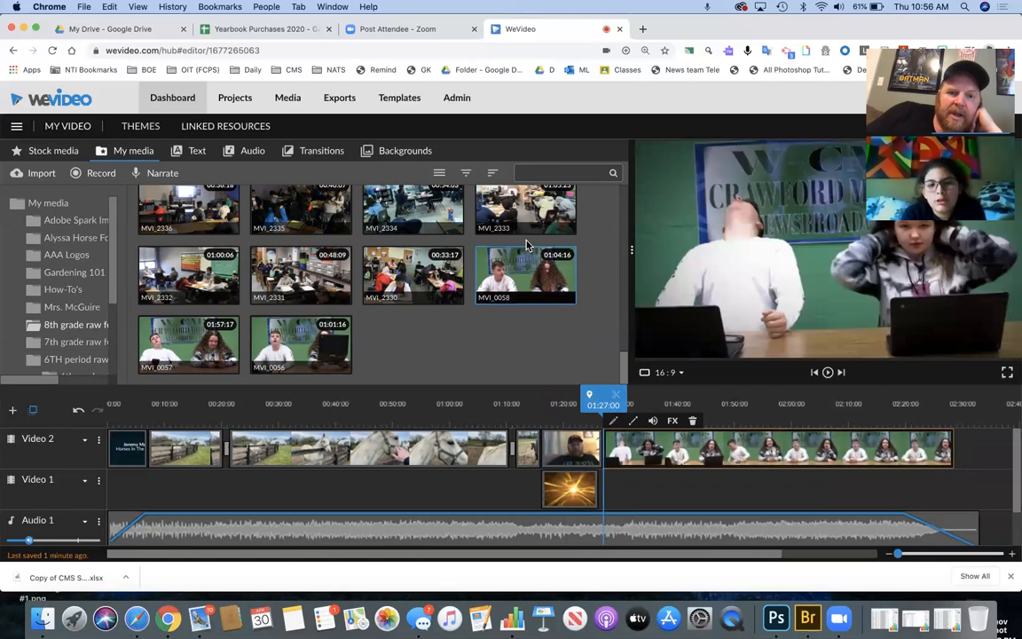
left_click(385, 152)
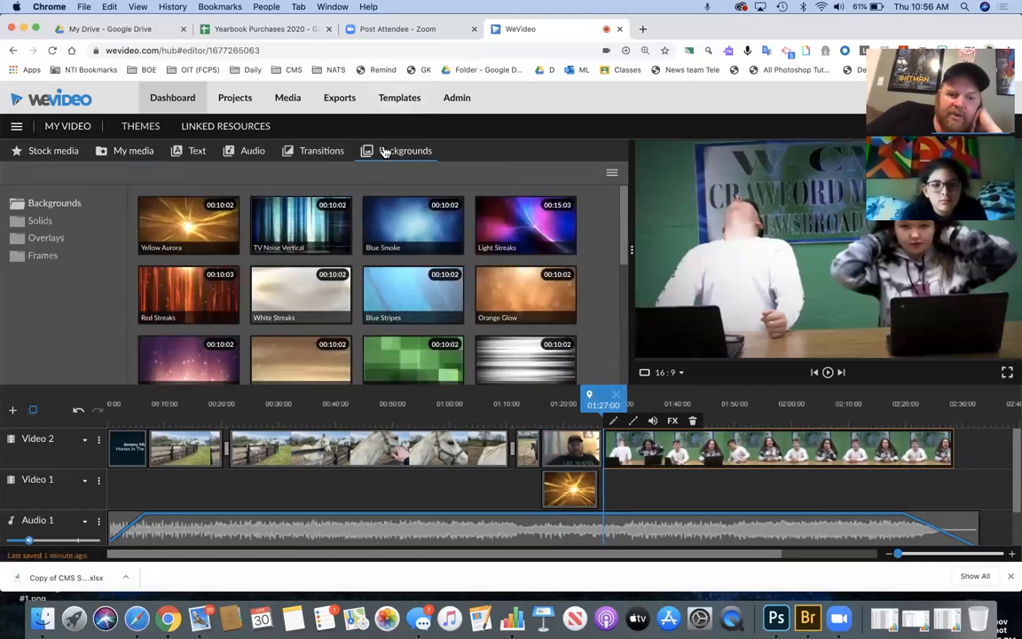
left_click_drag(399, 221, 875, 486)
left_click_drag(877, 402, 605, 401)
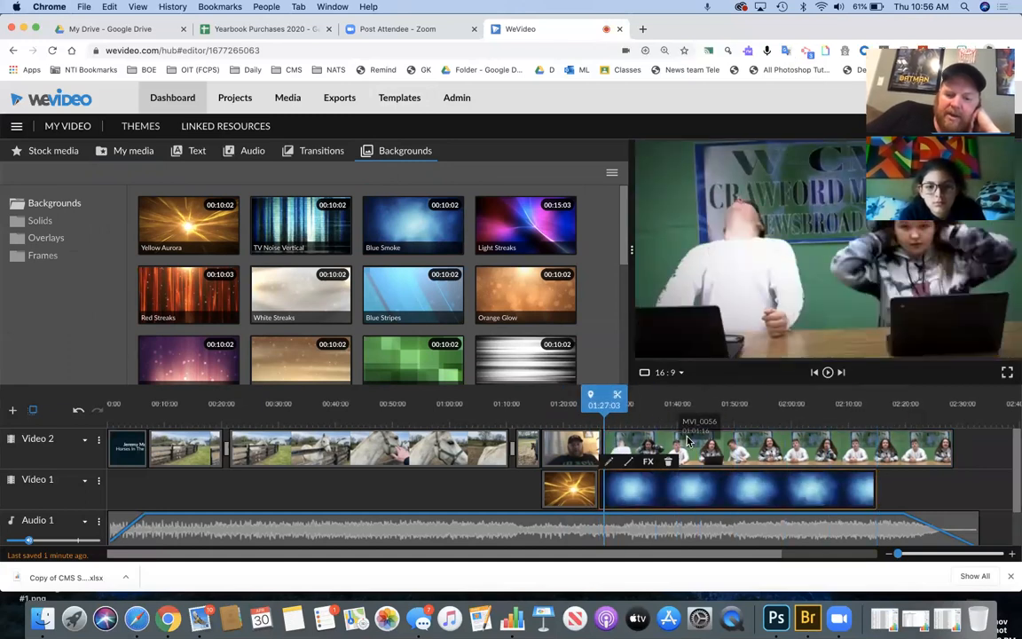
left_click(698, 453)
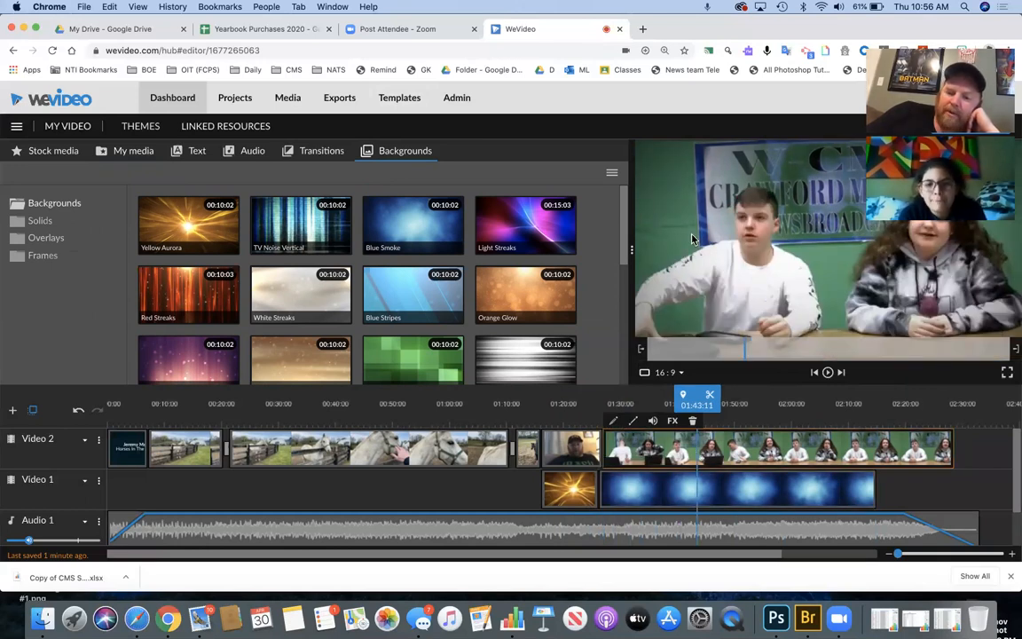
- Key out the green wall #4c8554 from MVI_0056, save, and play it back from about 01:24
left_click(614, 421)
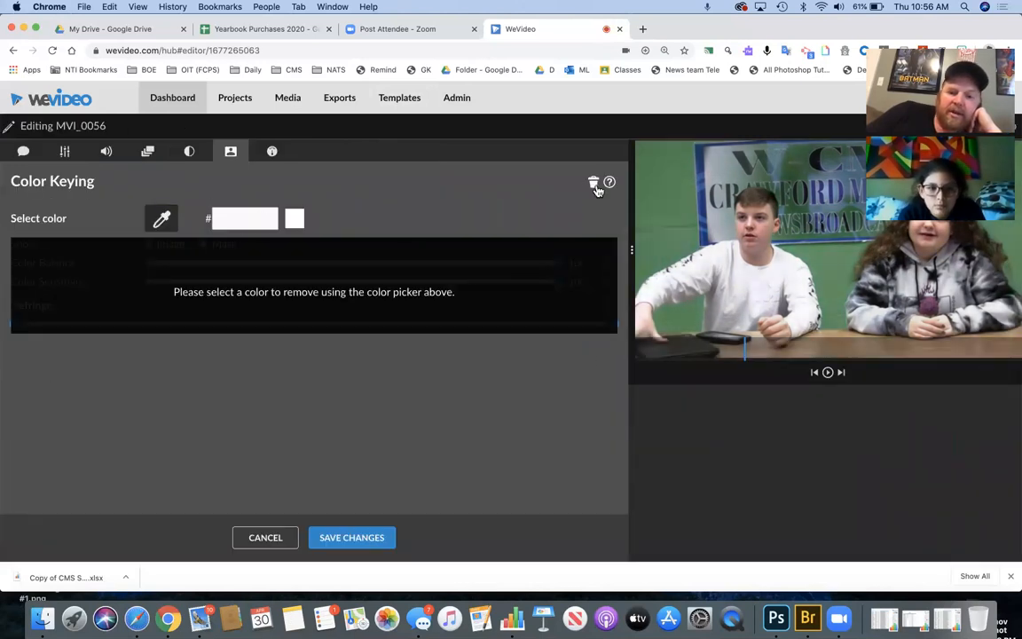
left_click(660, 216)
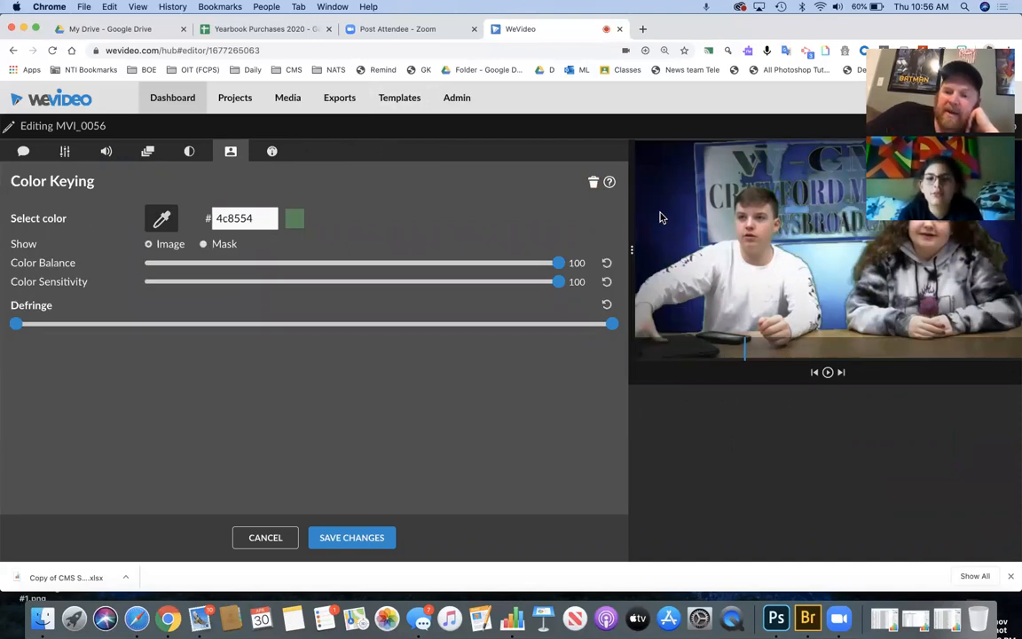
left_click(351, 537)
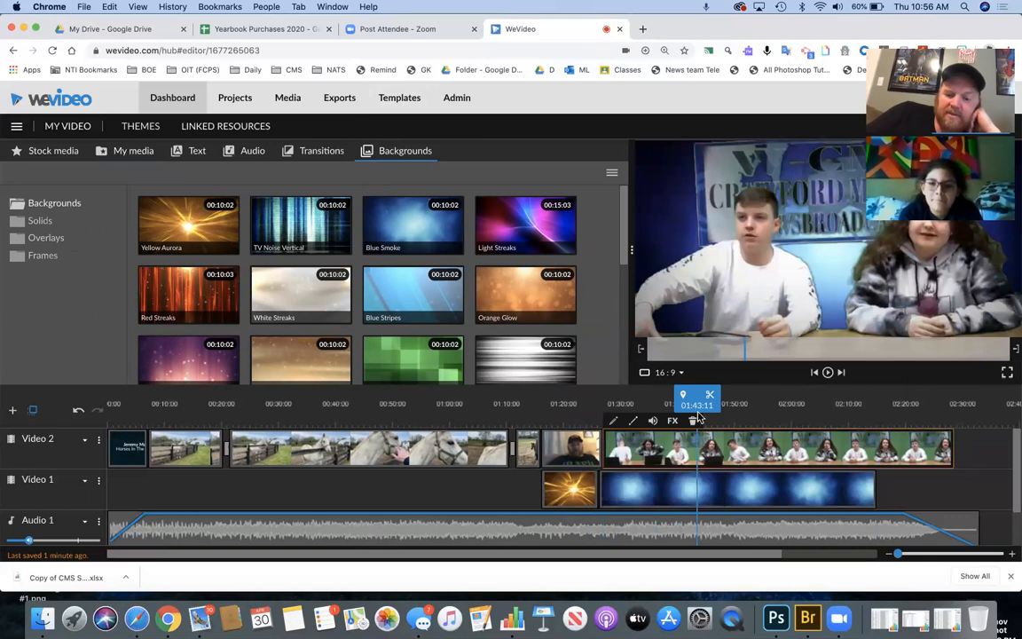
left_click_drag(696, 396, 582, 396)
key("space")
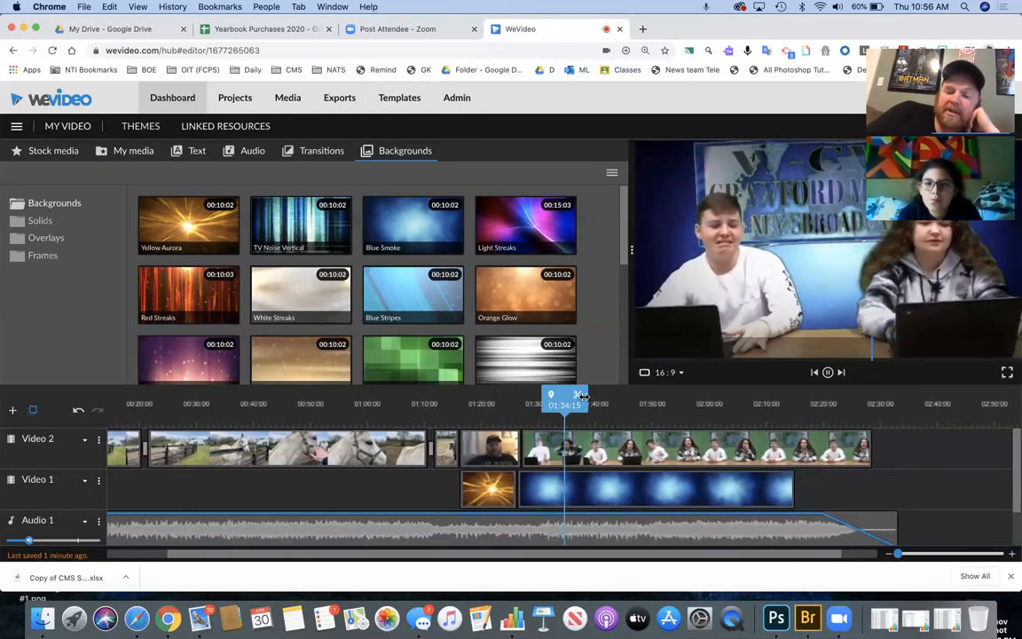
key("space")
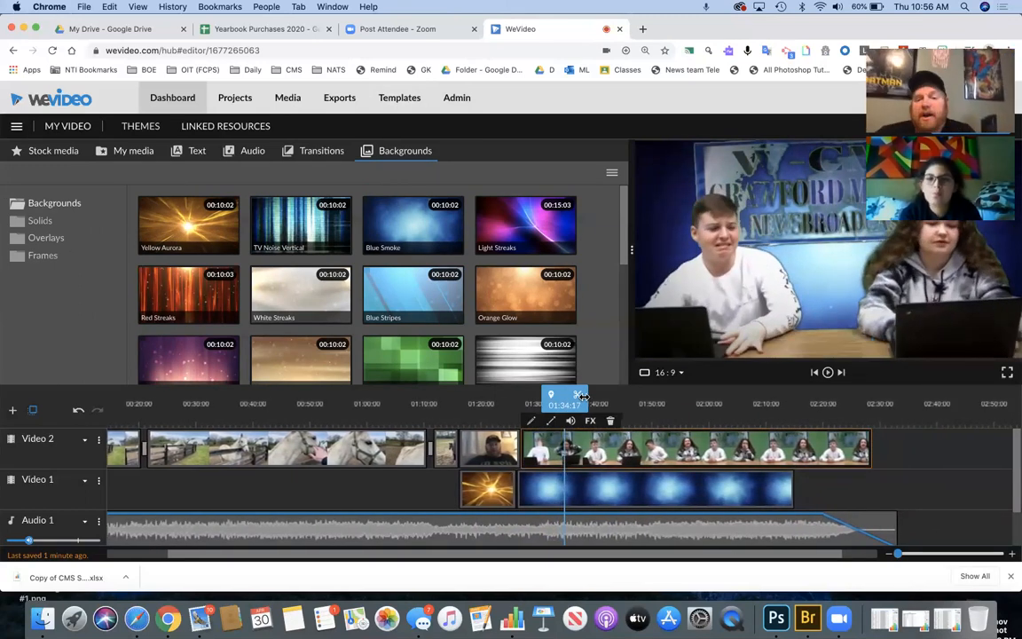
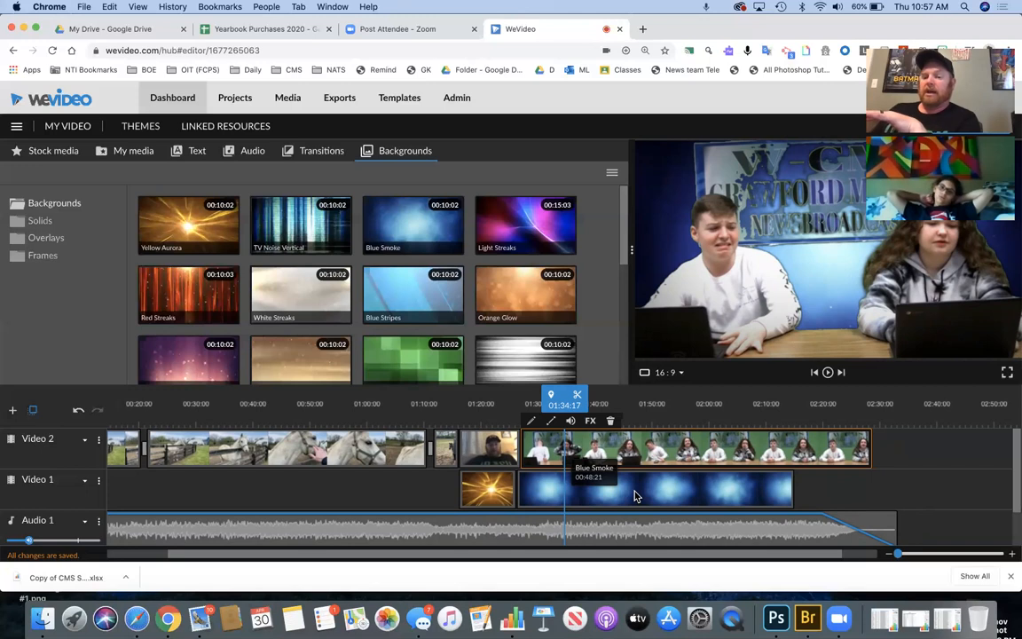
- Remove the Blue Smoke background from Video 1 while keeping the newsroom clip
key("Delete")
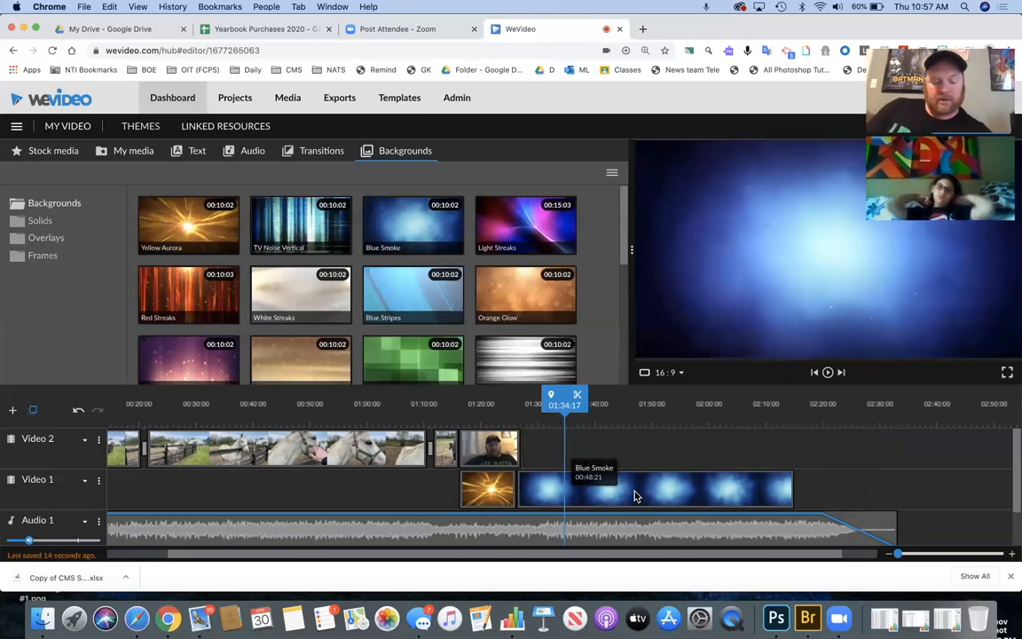
key("super+z")
key("super+z")
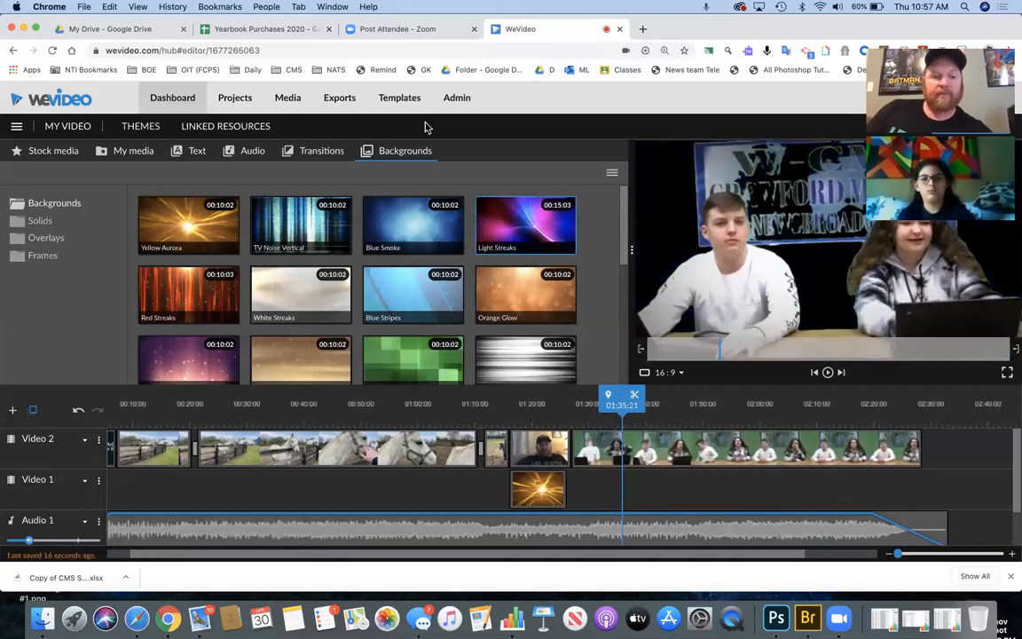
left_click(319, 152)
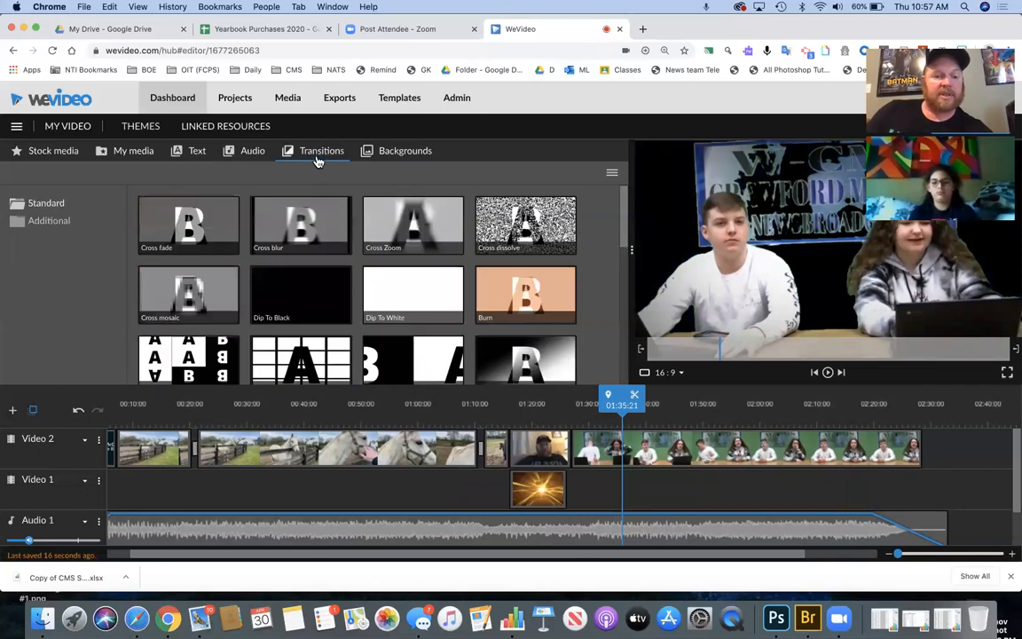
left_click(142, 152)
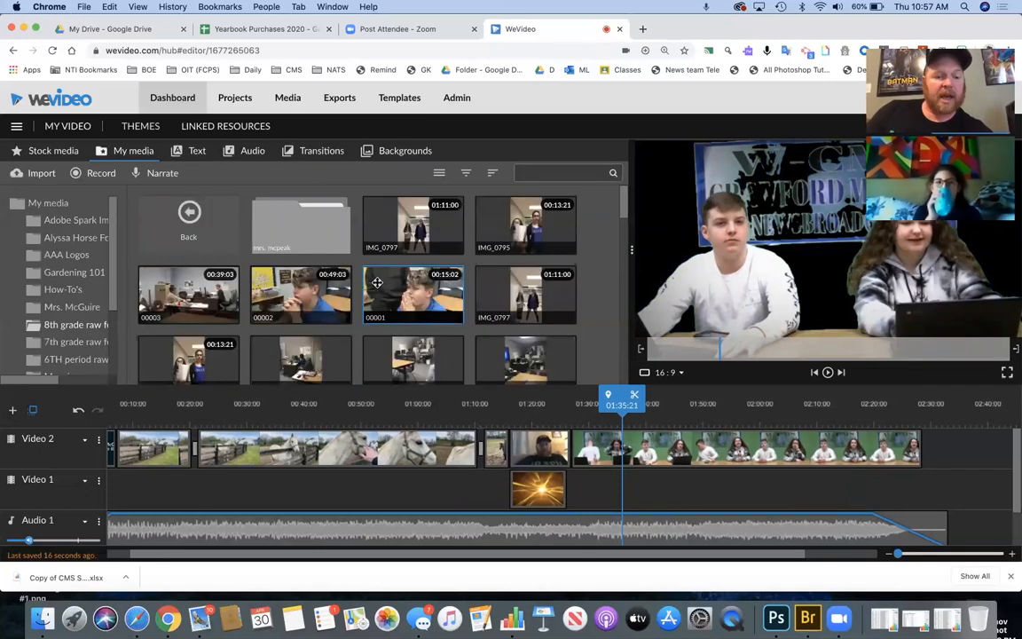
scroll(376, 288, "down", 10)
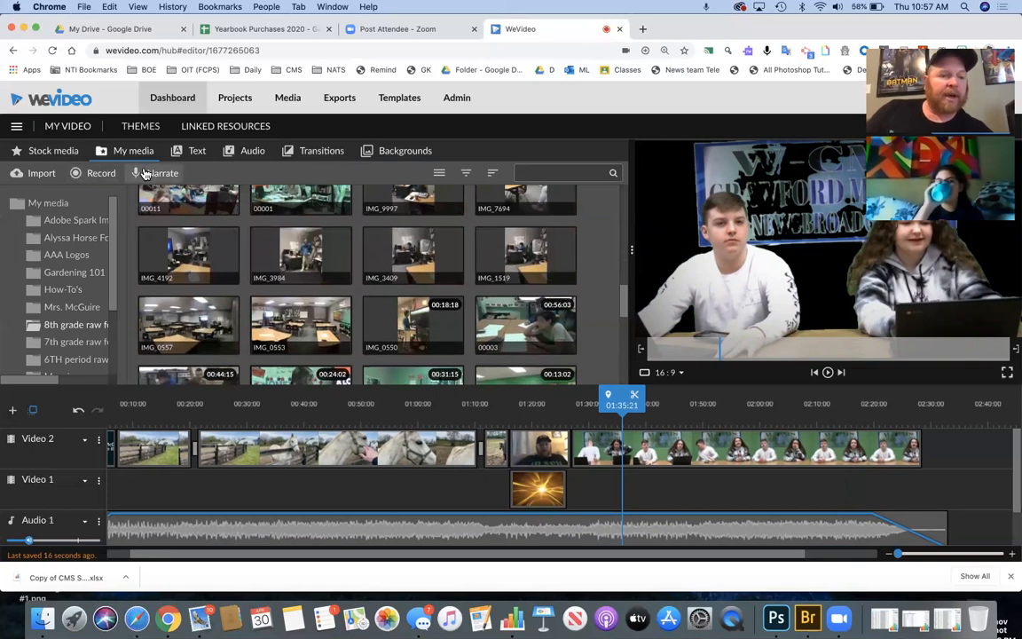
scroll(189, 218, "up", 10)
- Open the 8th grade raw footage folder and preview the IMG_2343 classroom clip
left_click(189, 218)
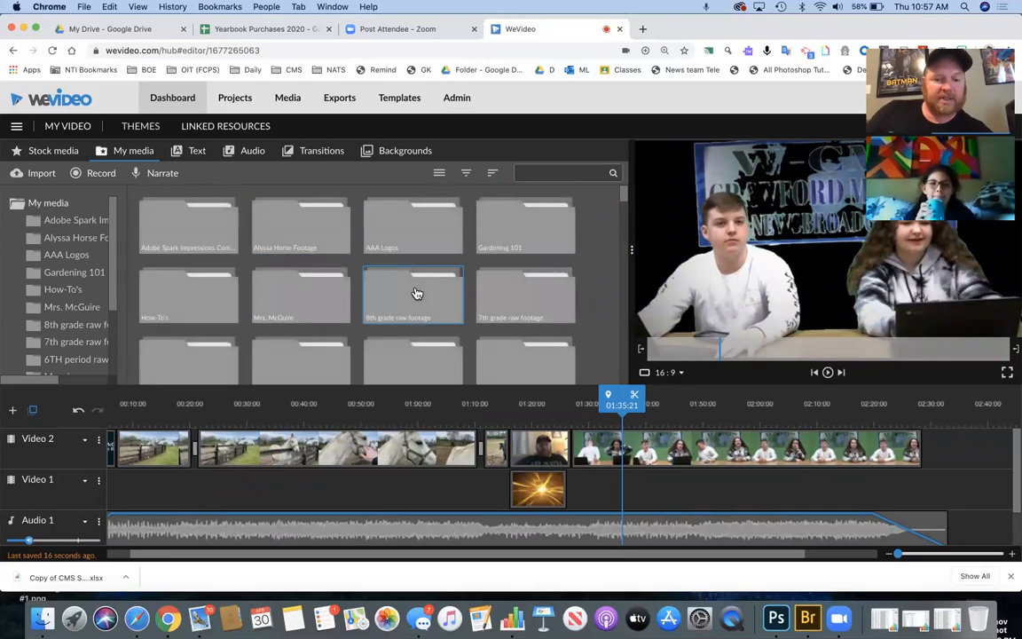
double_click(417, 294)
scroll(224, 263, "down", 2)
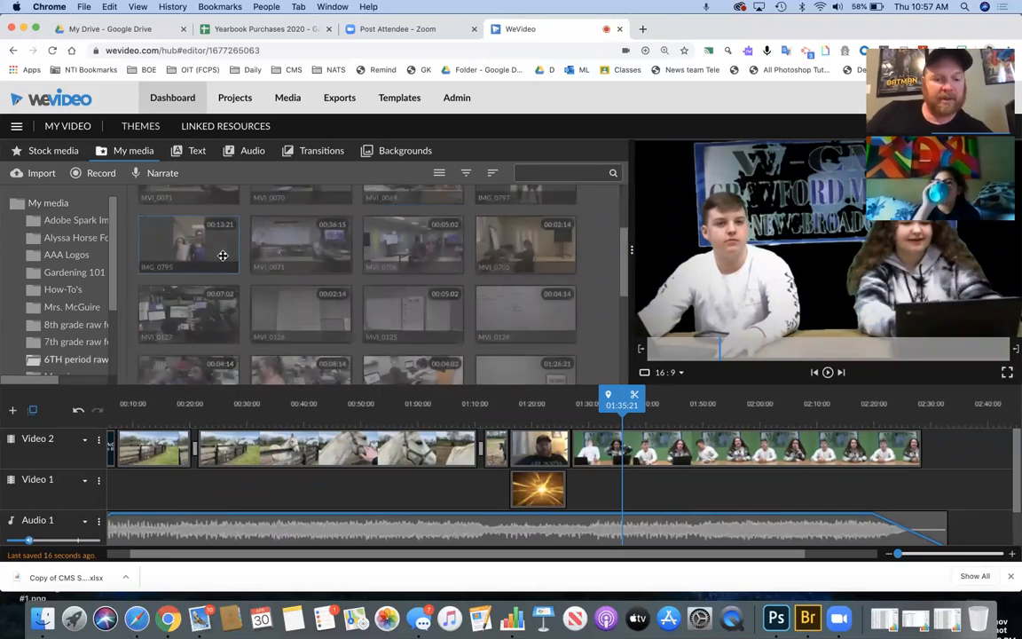
scroll(399, 345, "down", 10)
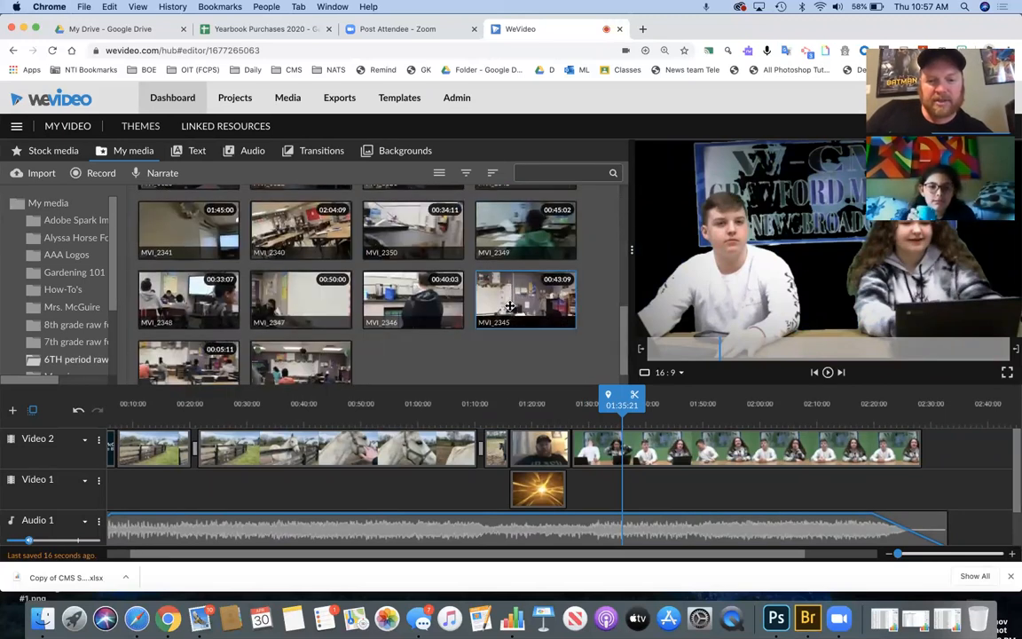
left_click(326, 348)
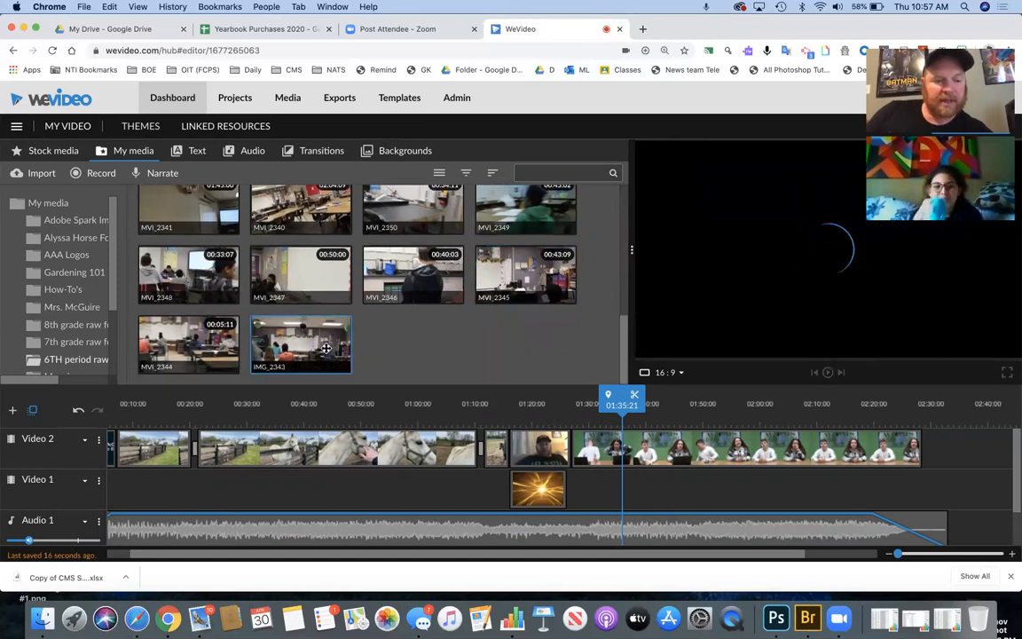
- Place IMG_2343 on Video 1 near 01:27 and check the newsroom clip at 01:29
left_click_drag(326, 348, 878, 486)
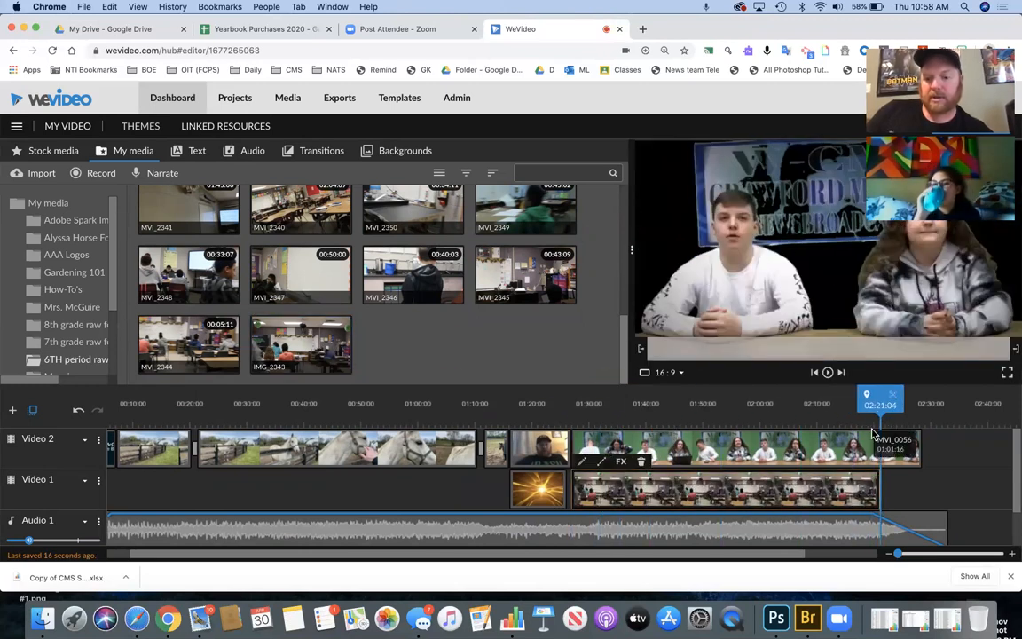
left_click(572, 422)
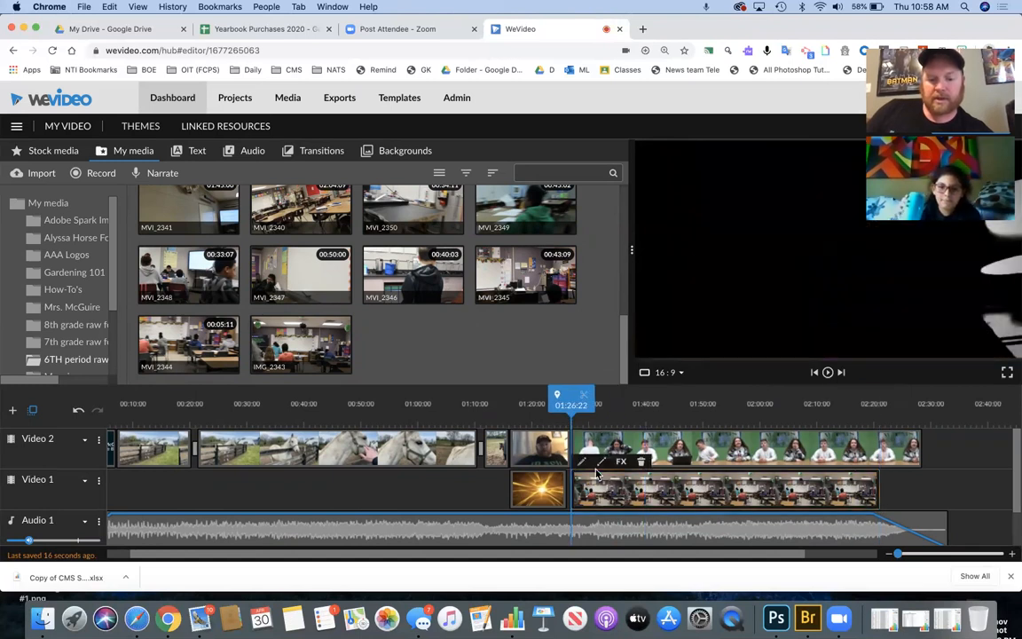
left_click(582, 424)
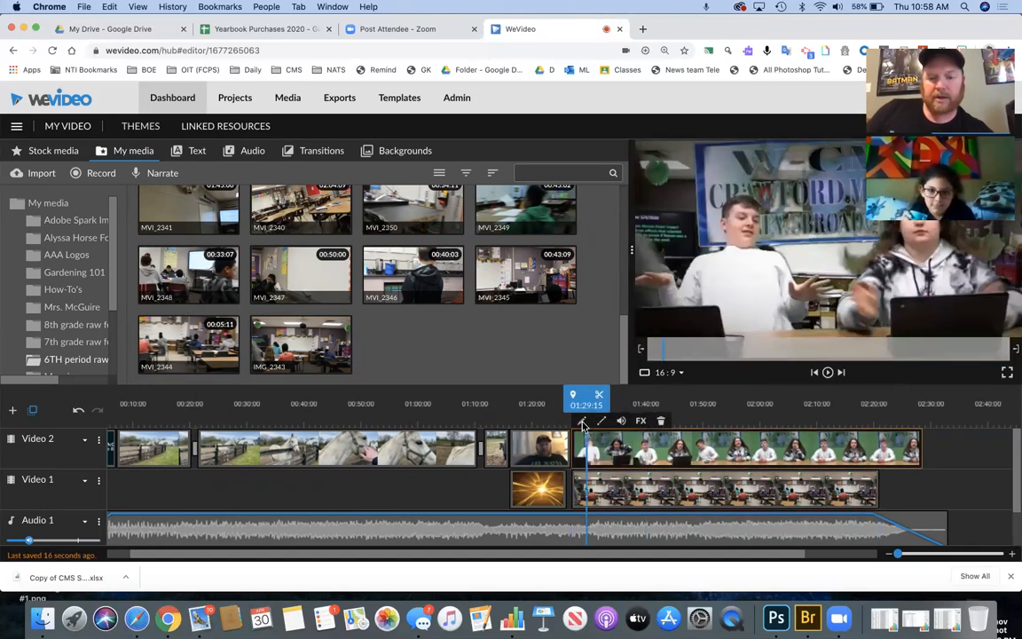
left_click(582, 422)
left_click(266, 538)
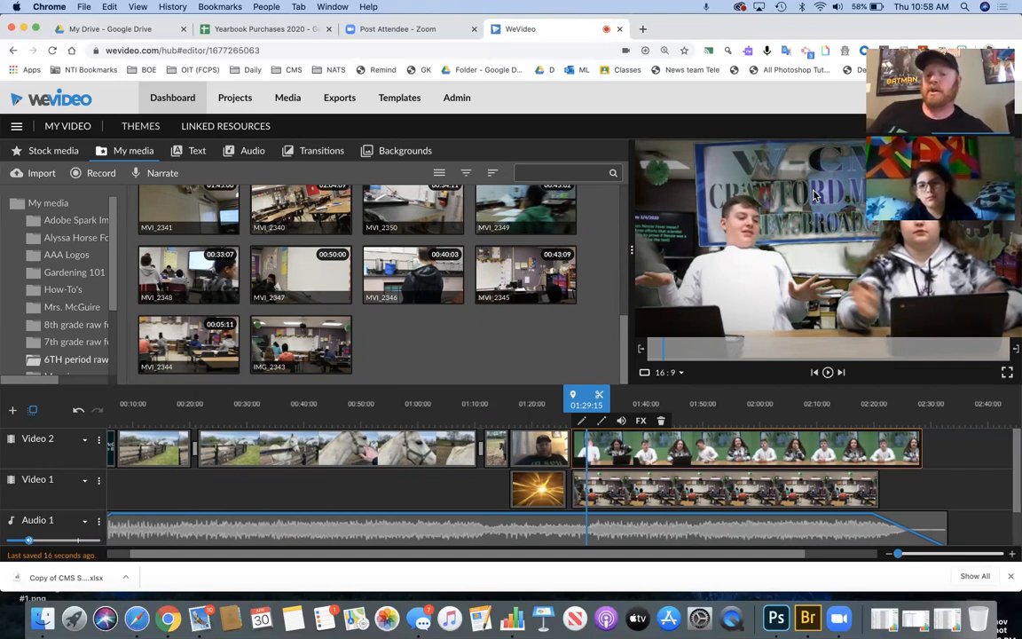
- Delete the added IMG_2343 clip from Video 1 and the newsroom clip from Video 2
left_click(714, 494)
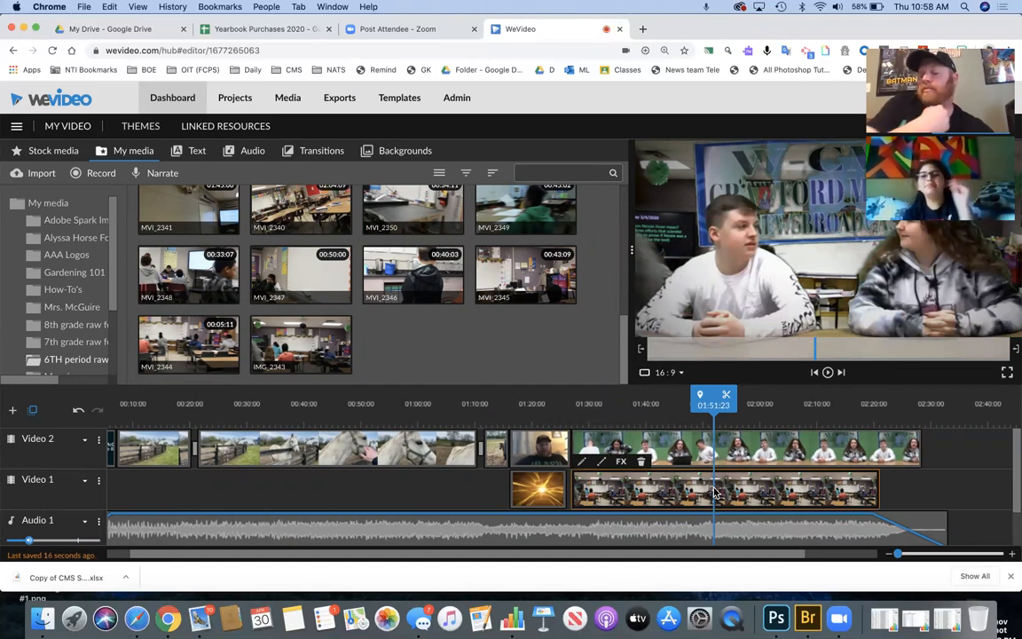
key("Delete")
left_click(649, 458)
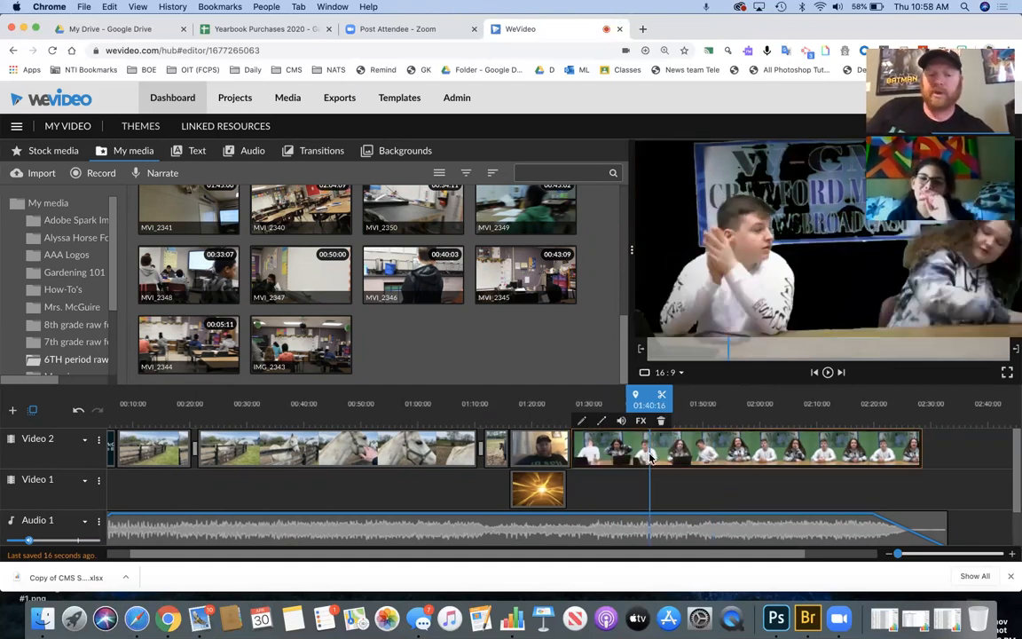
key("Delete")
scroll(235, 231, "up", 5)
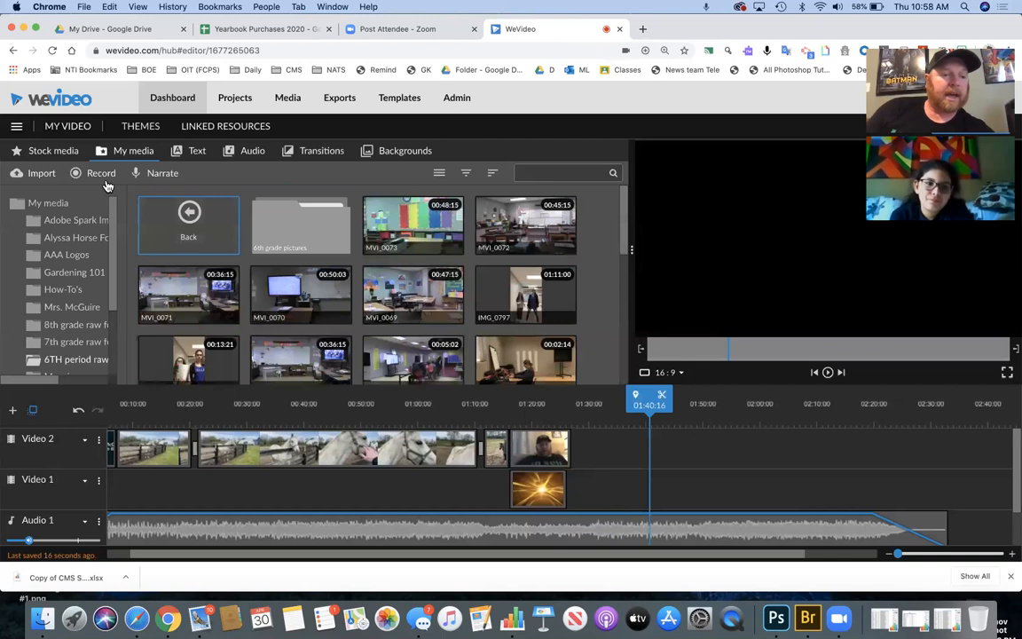
- Browse Google Drive to Shared video folder > Staff Videos > Braves Videos for Broadcasts
left_click(187, 222)
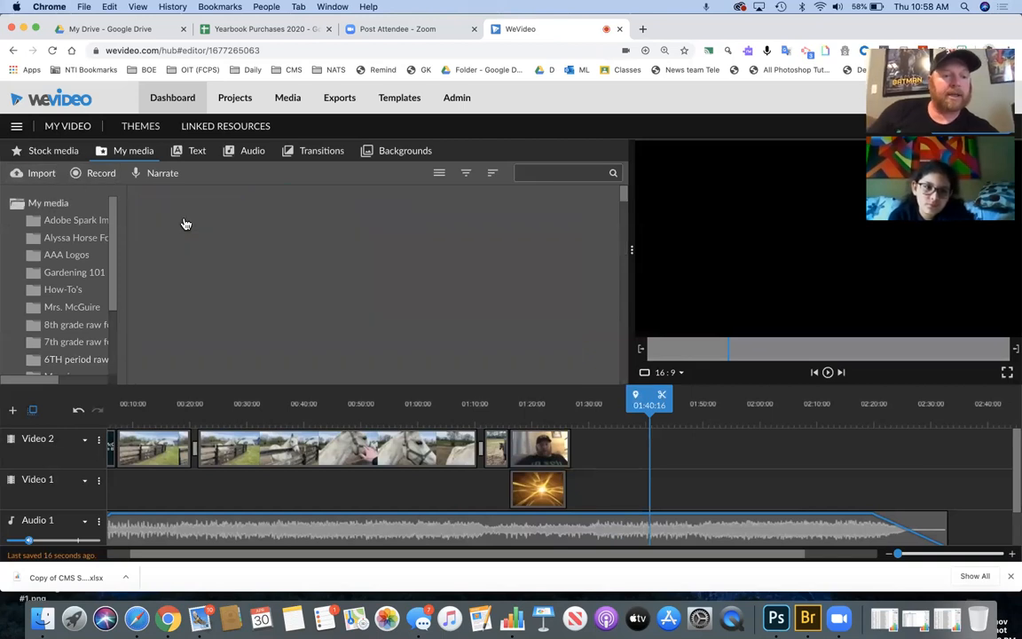
left_click(46, 174)
left_click(502, 344)
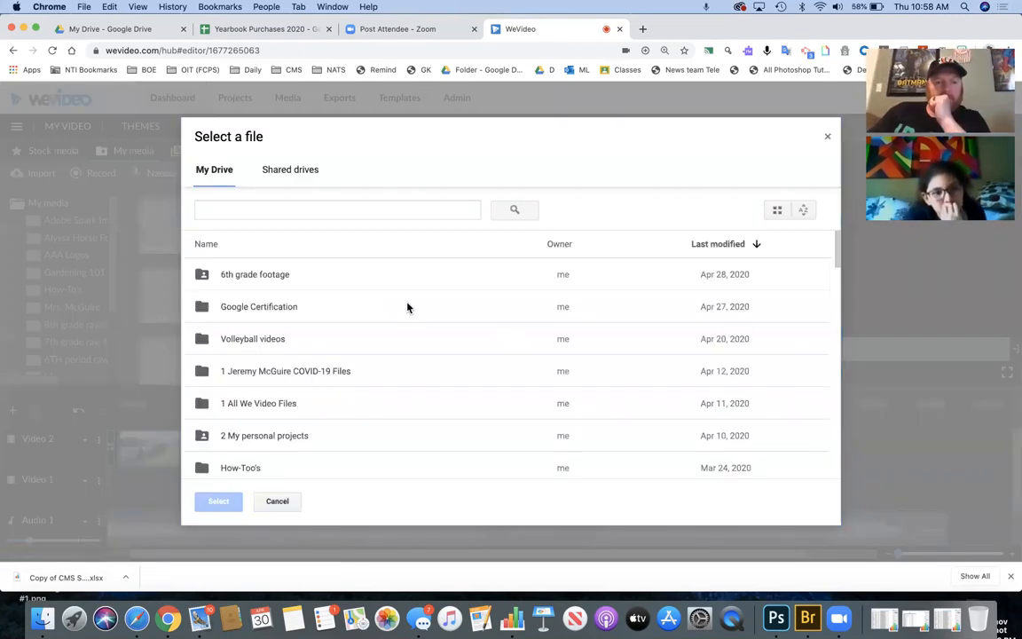
double_click(329, 378)
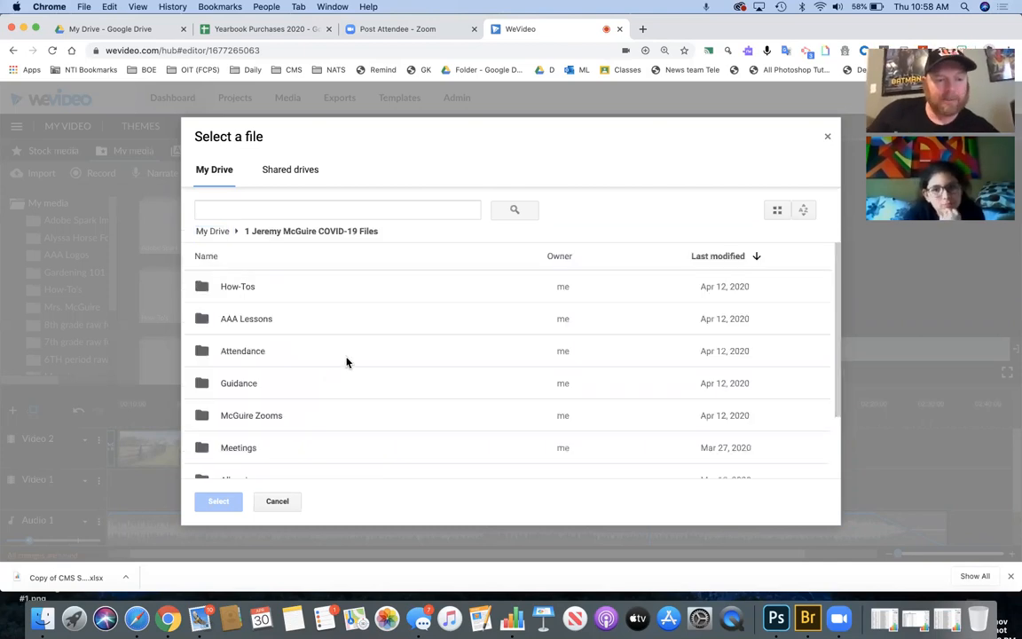
scroll(347, 362, "down", 2)
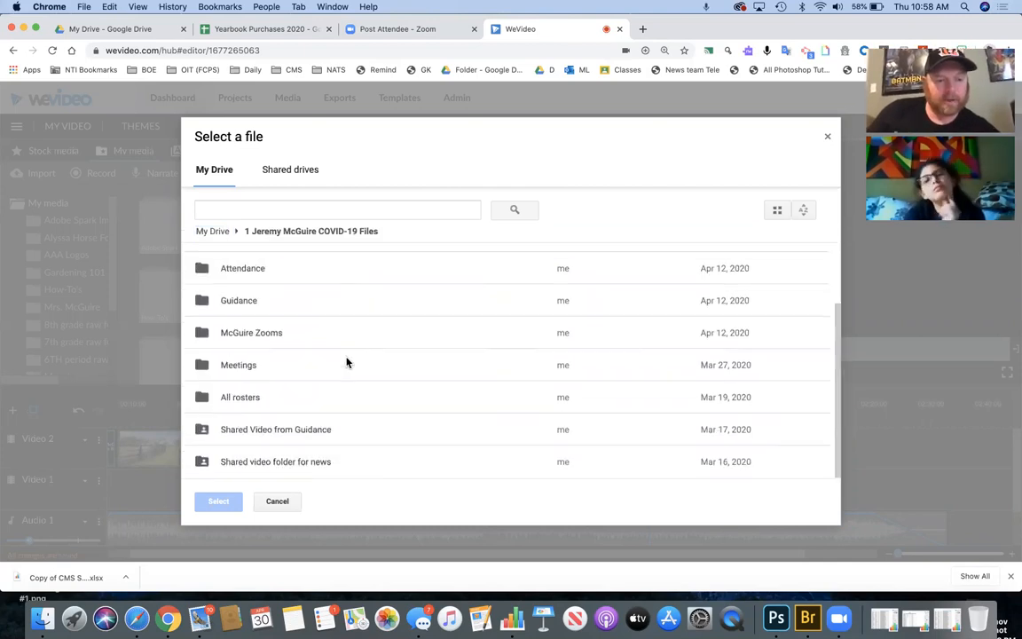
double_click(314, 463)
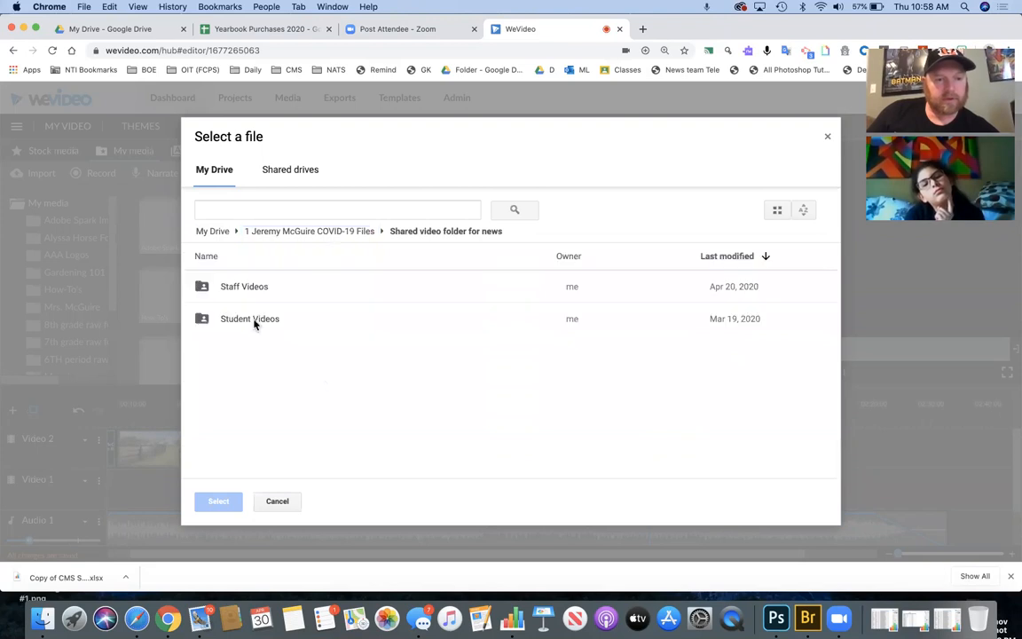
double_click(255, 297)
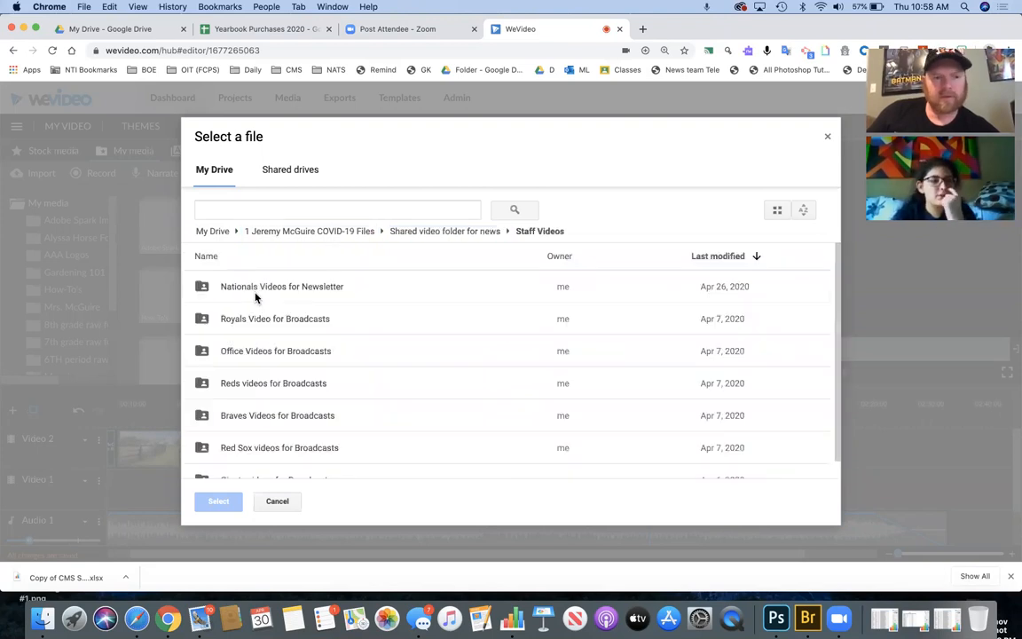
double_click(313, 421)
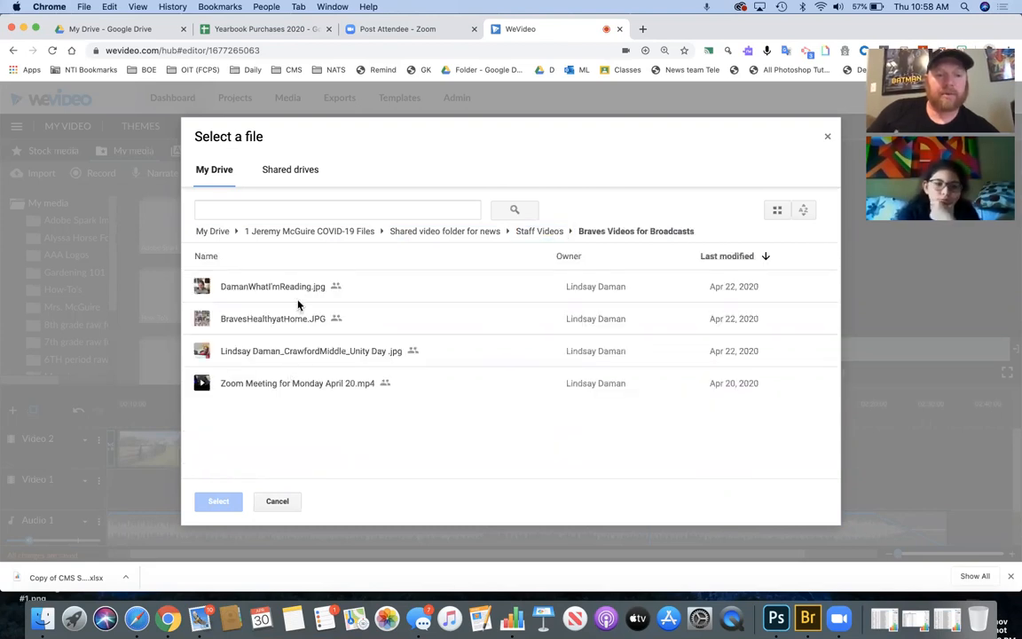
- Select all four files, from Unity Day to the Zoom Meeting video, and import them
left_click(315, 352)
left_click(312, 383)
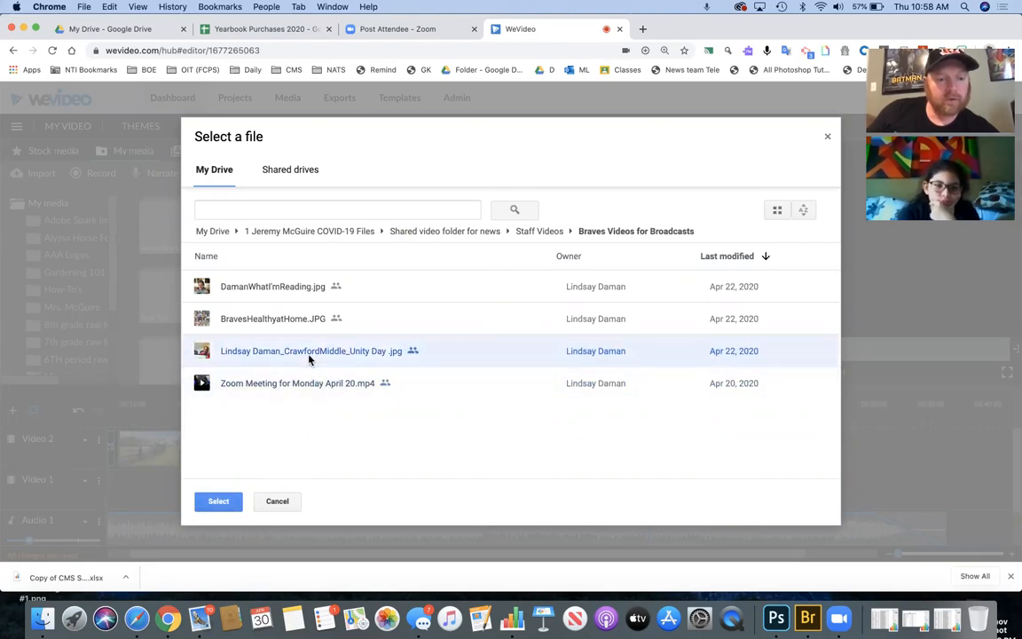
key("shift+Up")
key("shift+Up")
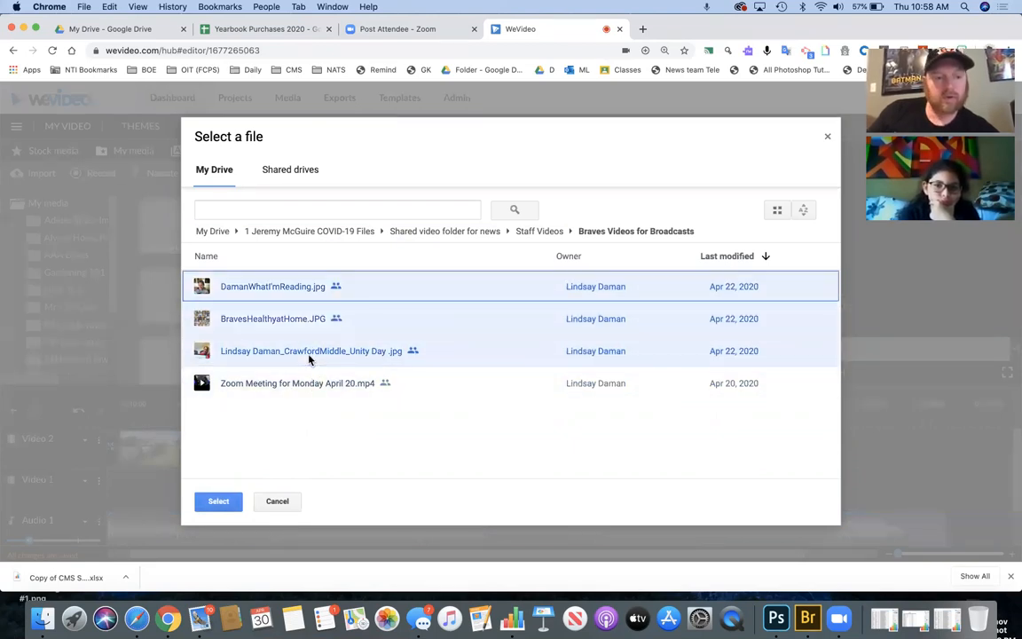
left_click(327, 385, "shift")
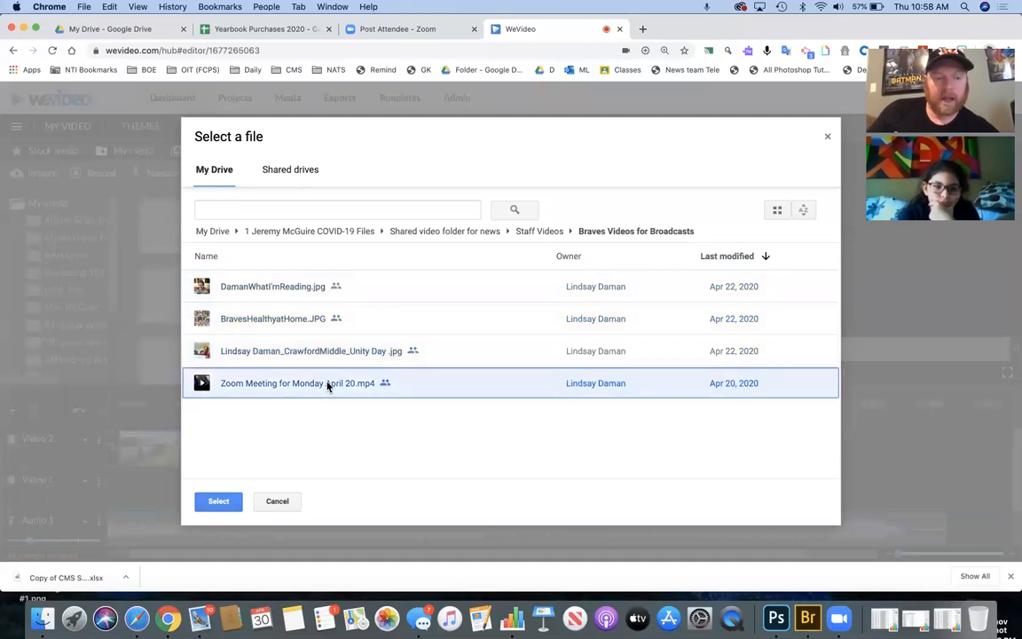
left_click(219, 502)
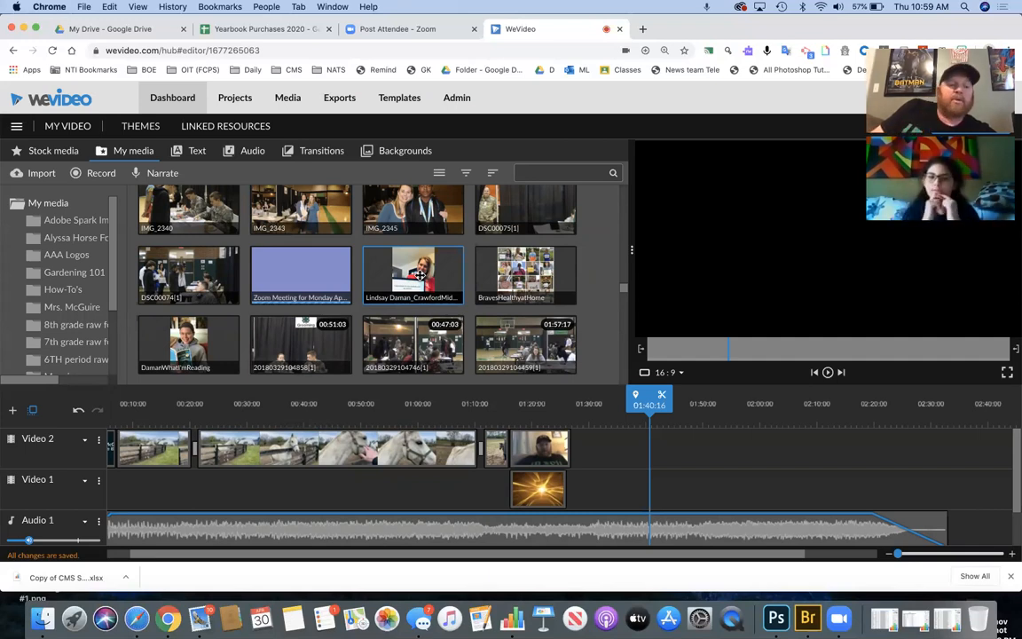
- Reopen the Google Drive picker at Shared video folder > Staff Videos > Braves Videos for Broadcasts
left_click(41, 174)
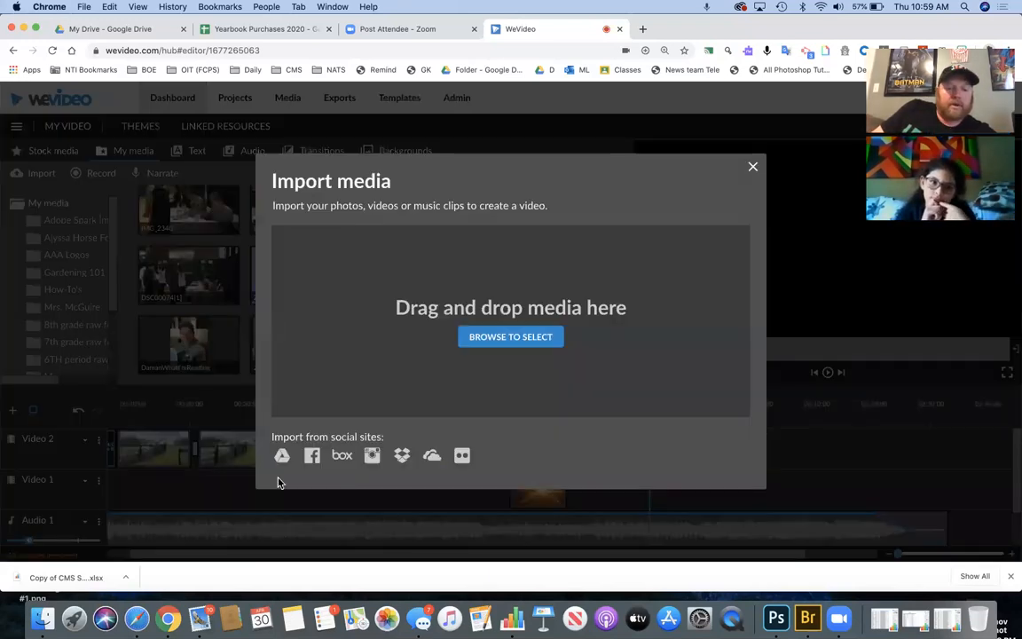
left_click(283, 456)
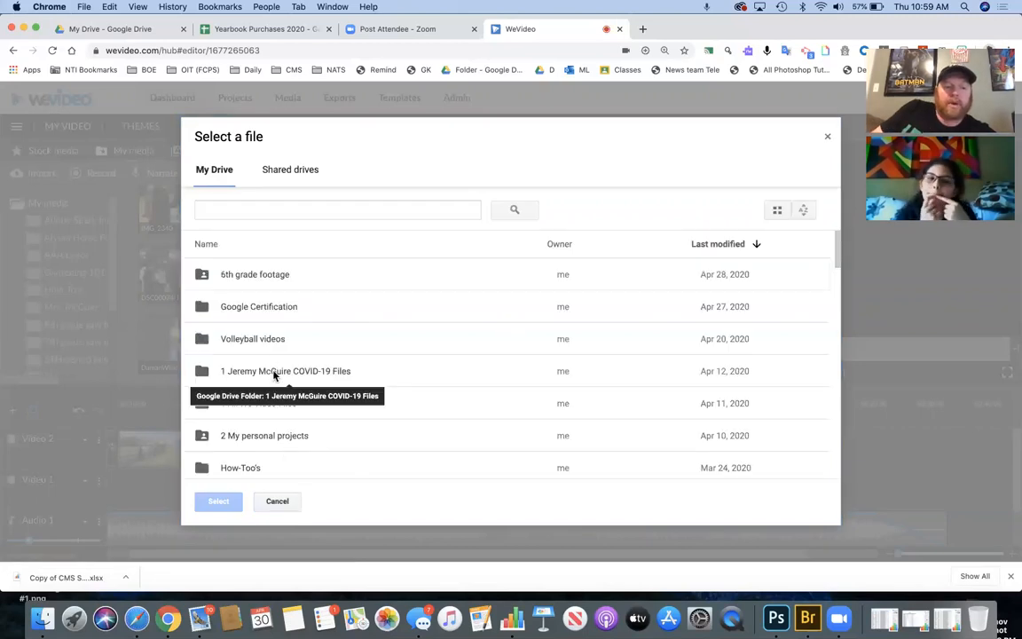
double_click(273, 372)
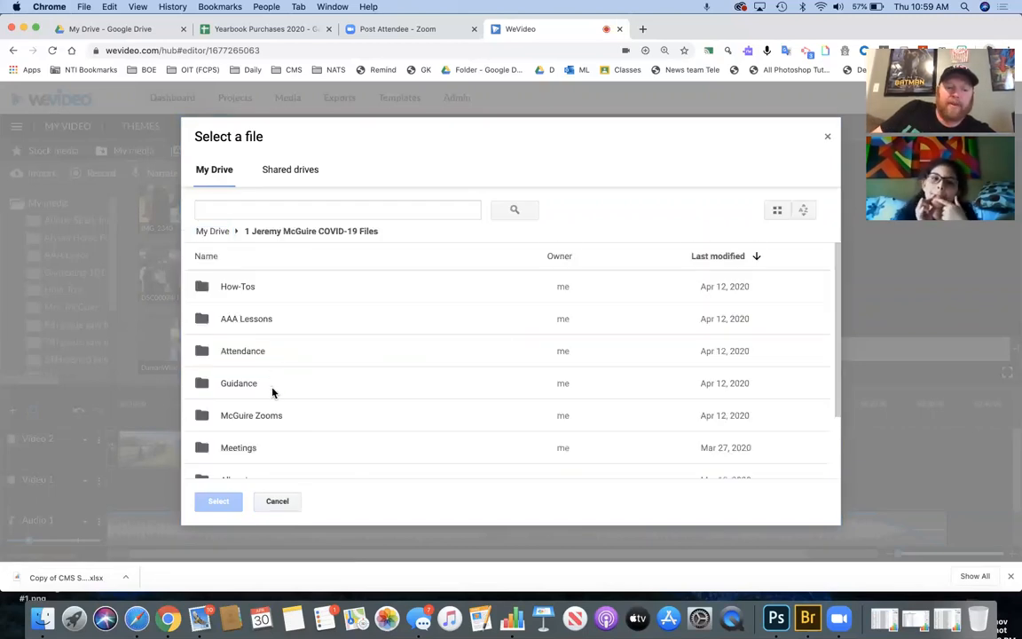
scroll(272, 393, "down", 3)
double_click(281, 461)
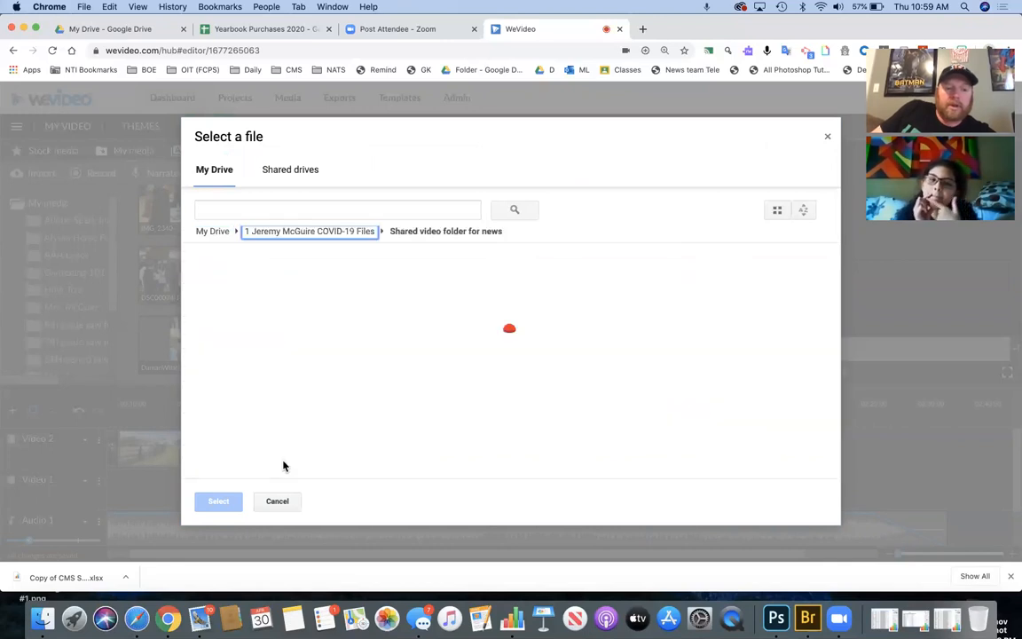
double_click(253, 293)
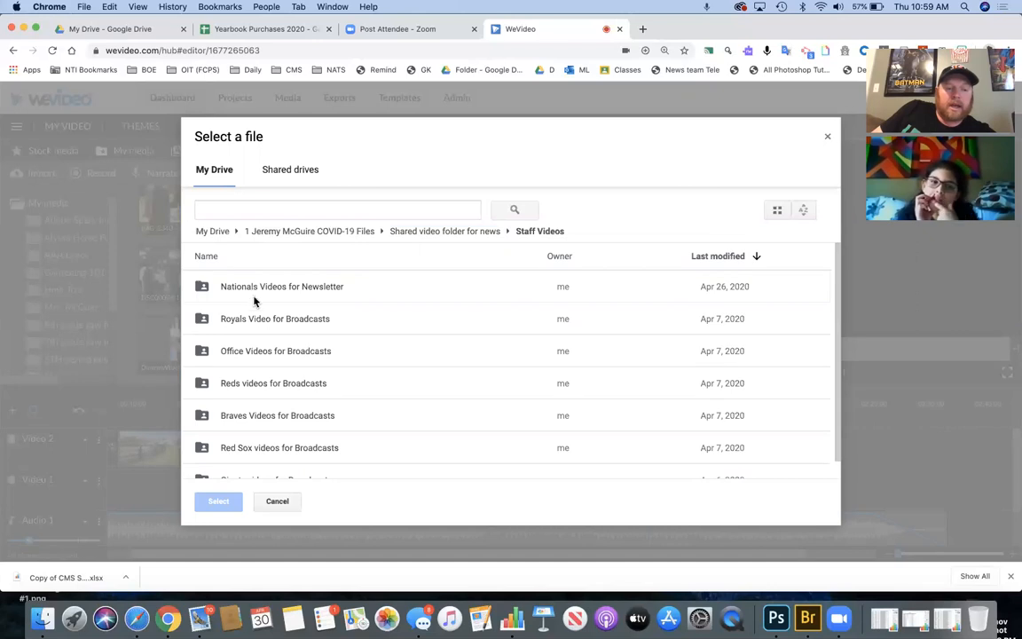
double_click(267, 421)
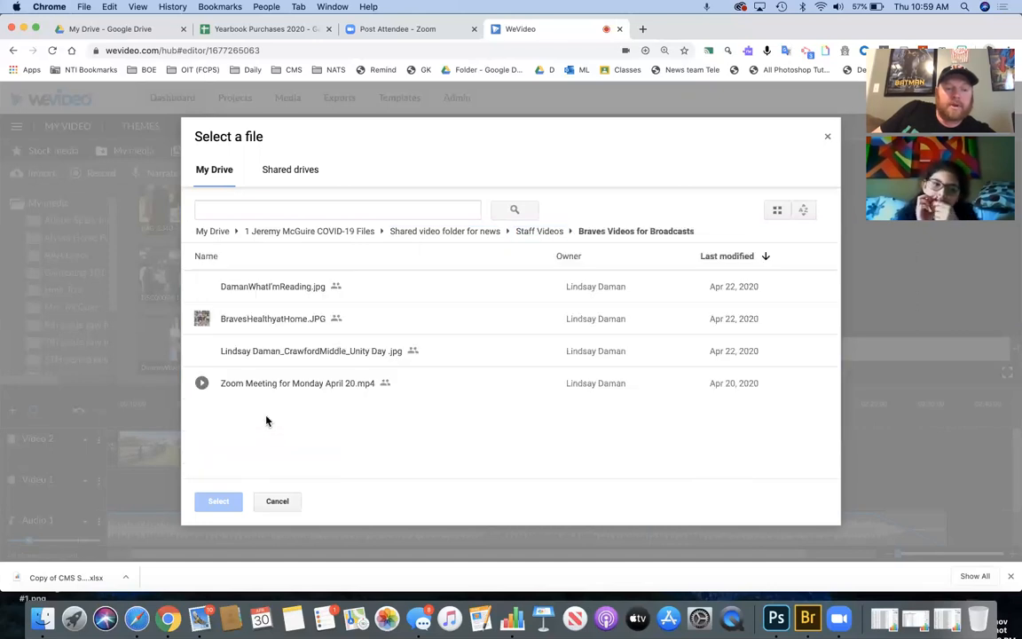
- Select the four files, then cancel the picker and close Import media without importing
left_click(276, 388)
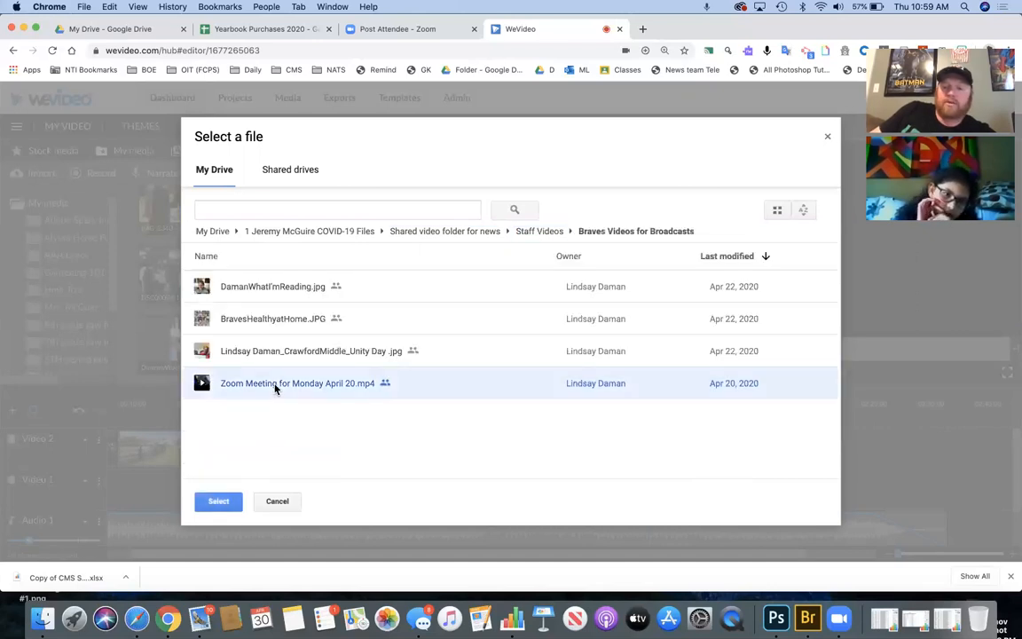
left_click(275, 389)
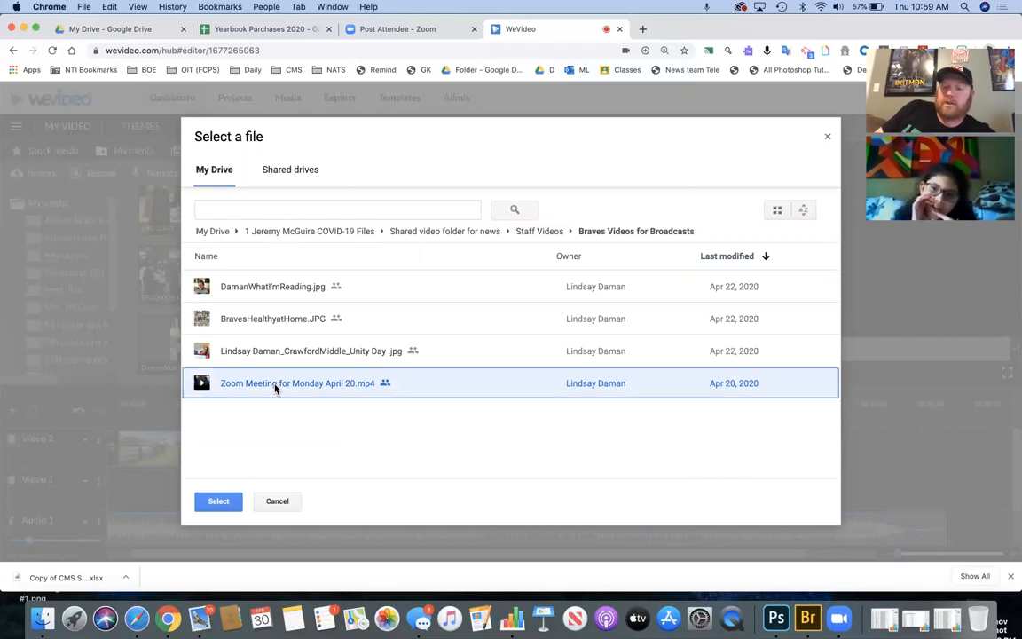
key("shift+Up")
key("shift+Up")
key("shift+Up")
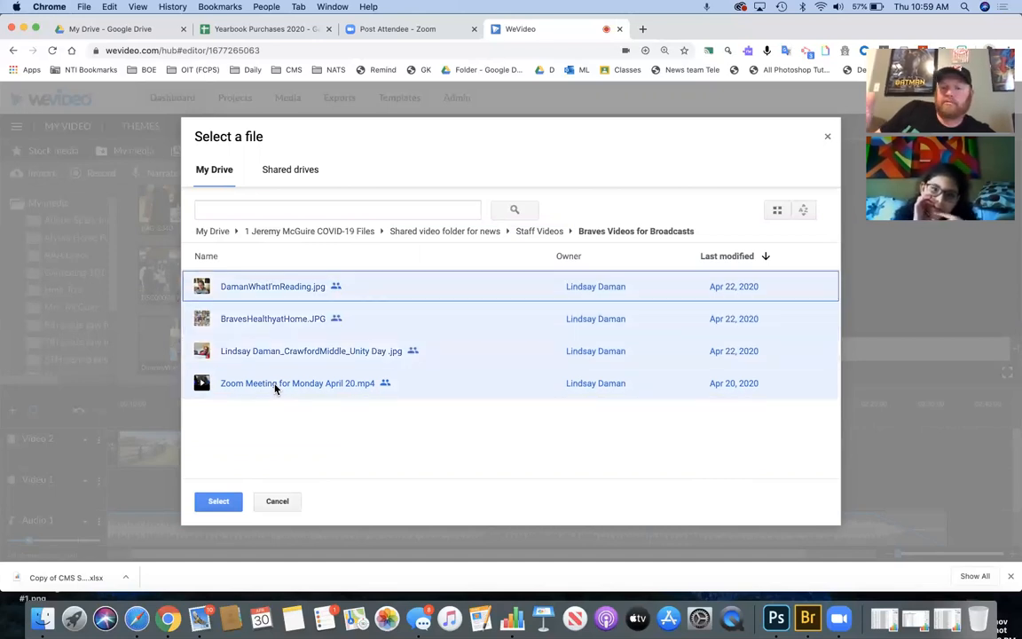
left_click(278, 501)
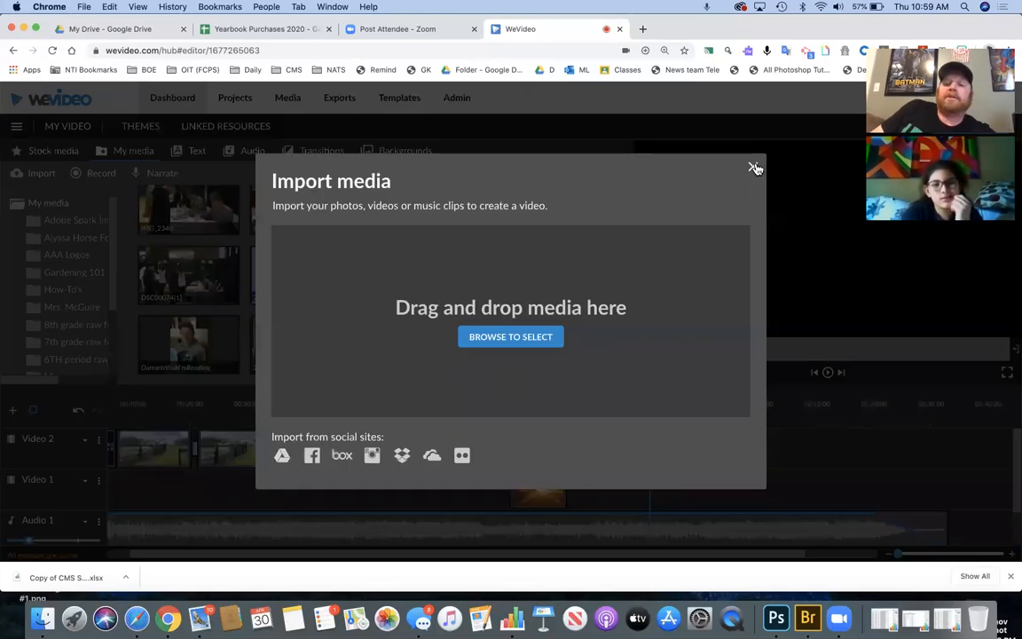
left_click(754, 168)
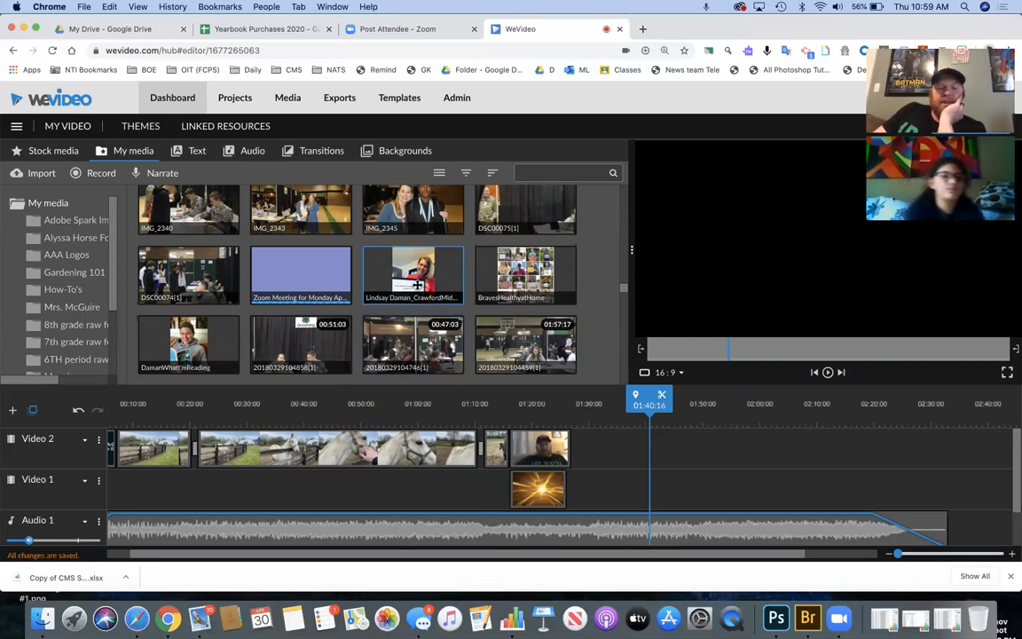
- Add the Unity Day photo after the last Video 2 clip, running to about 02:15
left_click(504, 275)
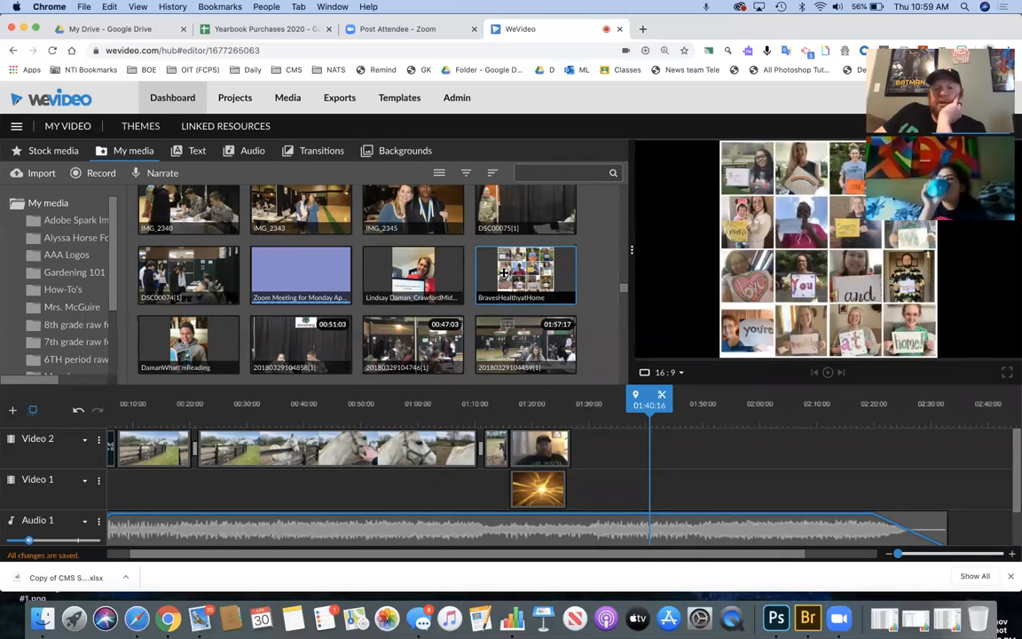
left_click(417, 282)
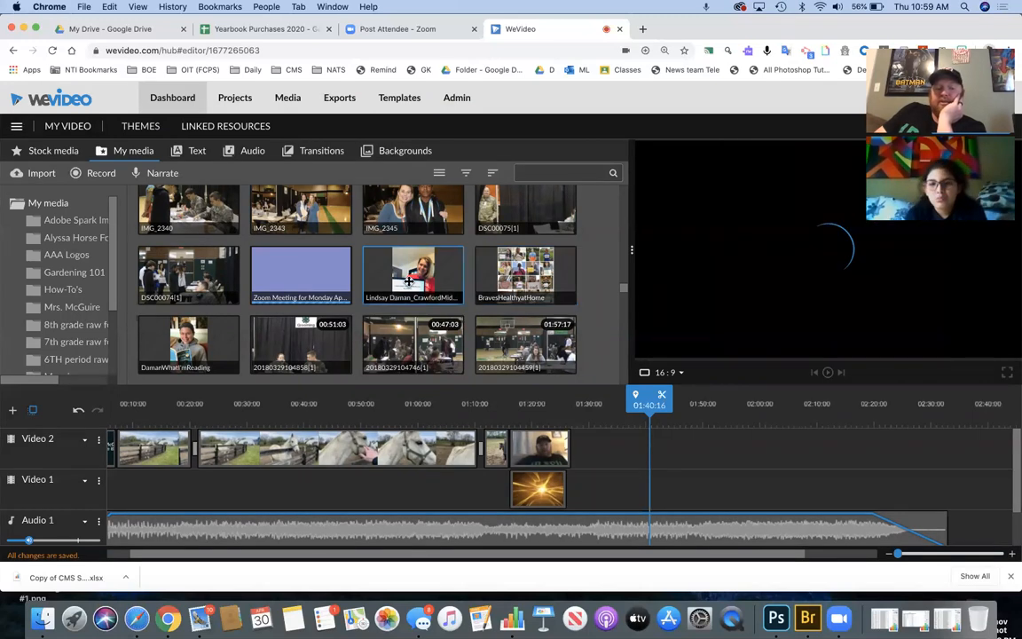
left_click_drag(410, 282, 844, 448)
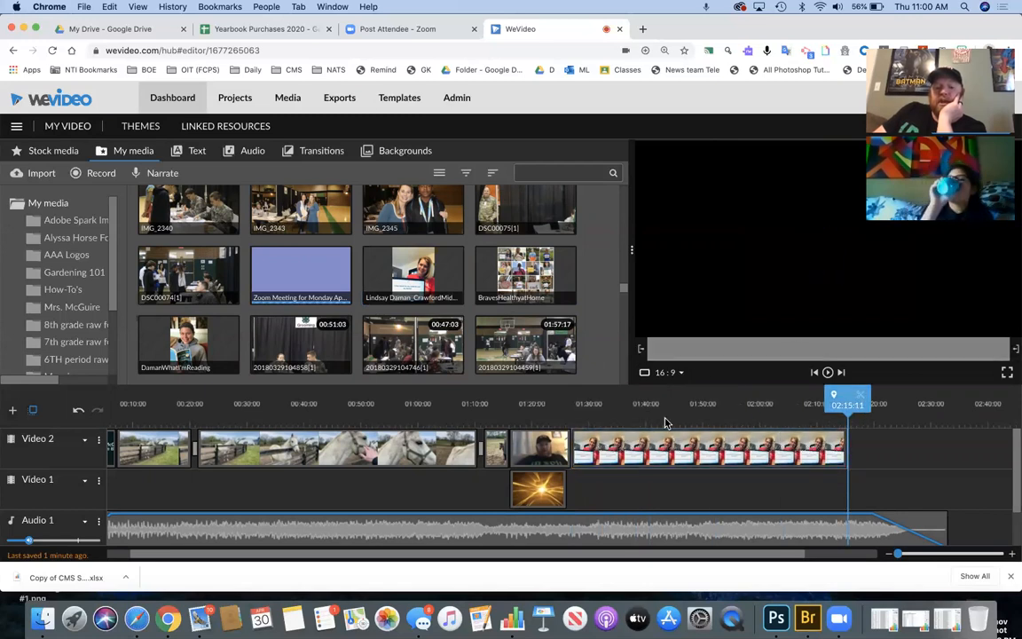
left_click(600, 413)
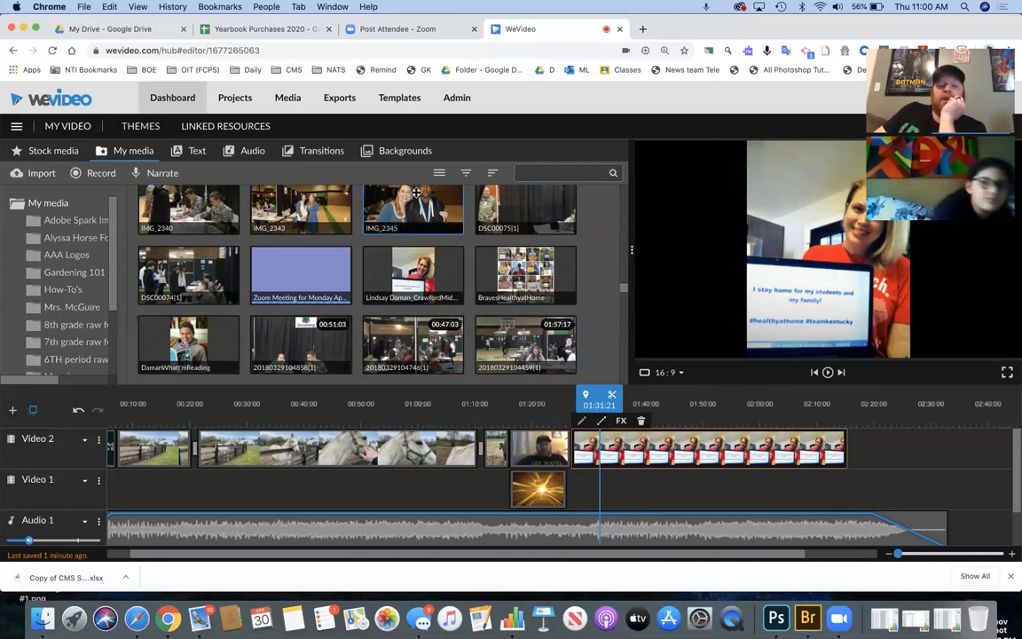
- Lay Green Tiles on Video 1 under the Unity Day photo, stretched to about 02:15
left_click(407, 153)
scroll(461, 266, "down", 5)
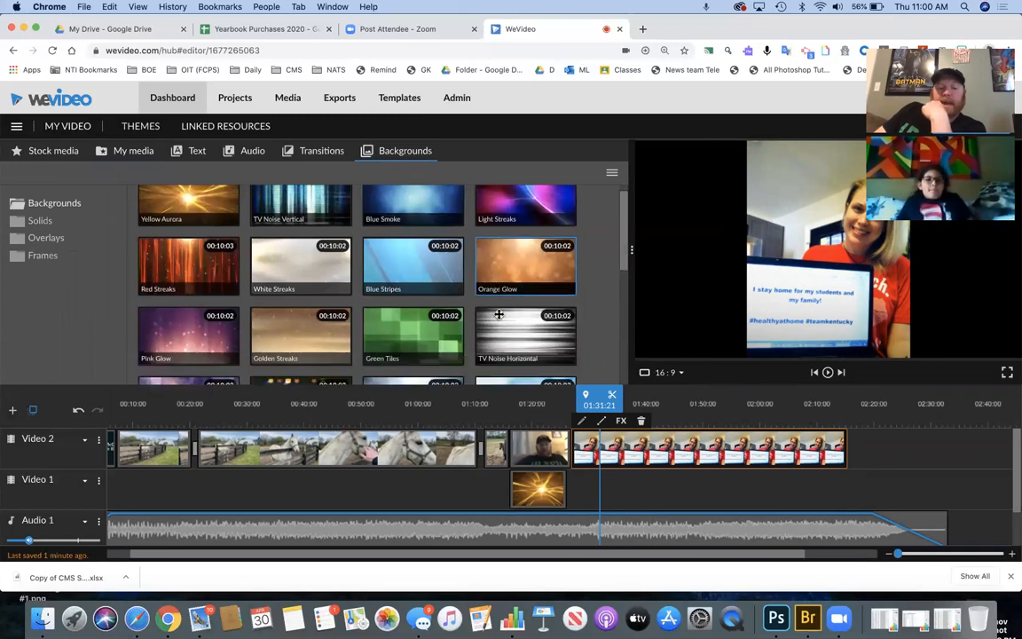
left_click_drag(433, 204, 592, 484)
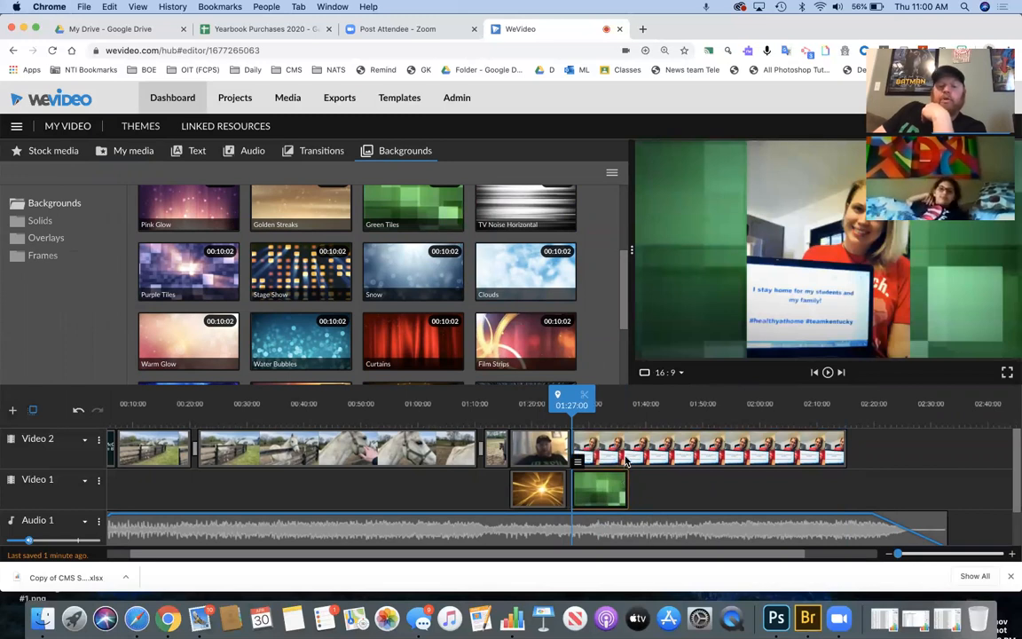
left_click_drag(626, 489, 846, 496)
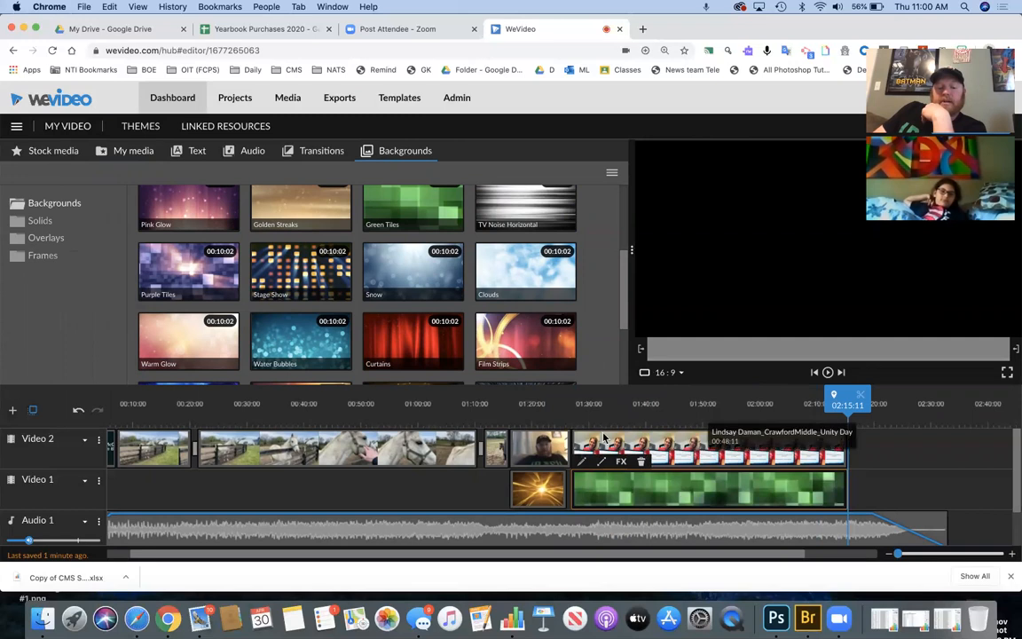
left_click(602, 438)
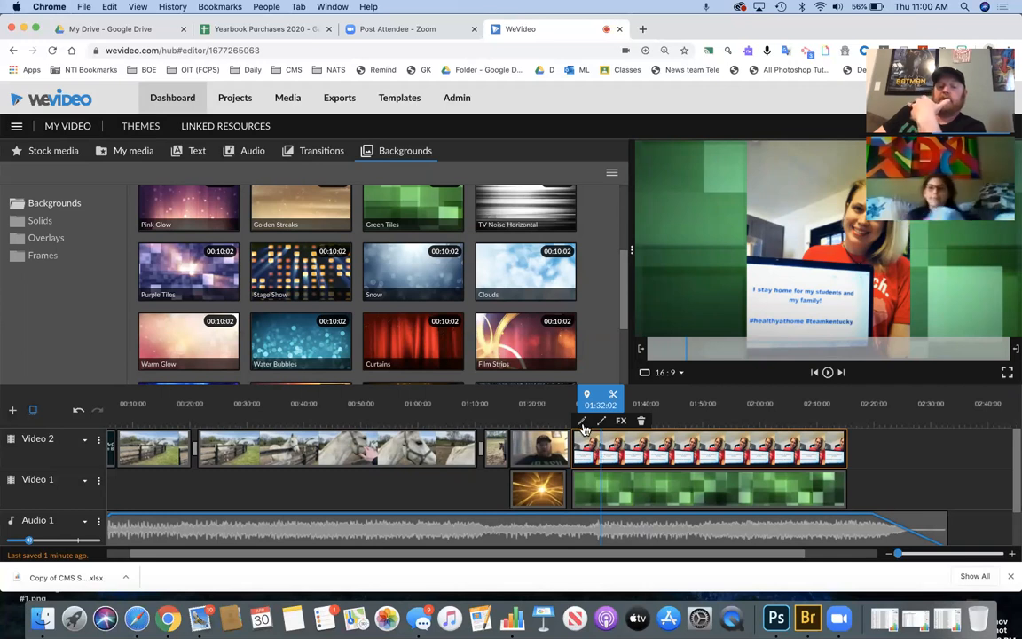
- Colour-key the Unity Day photo using a light grey sampled from the preview, and save
left_click(583, 424)
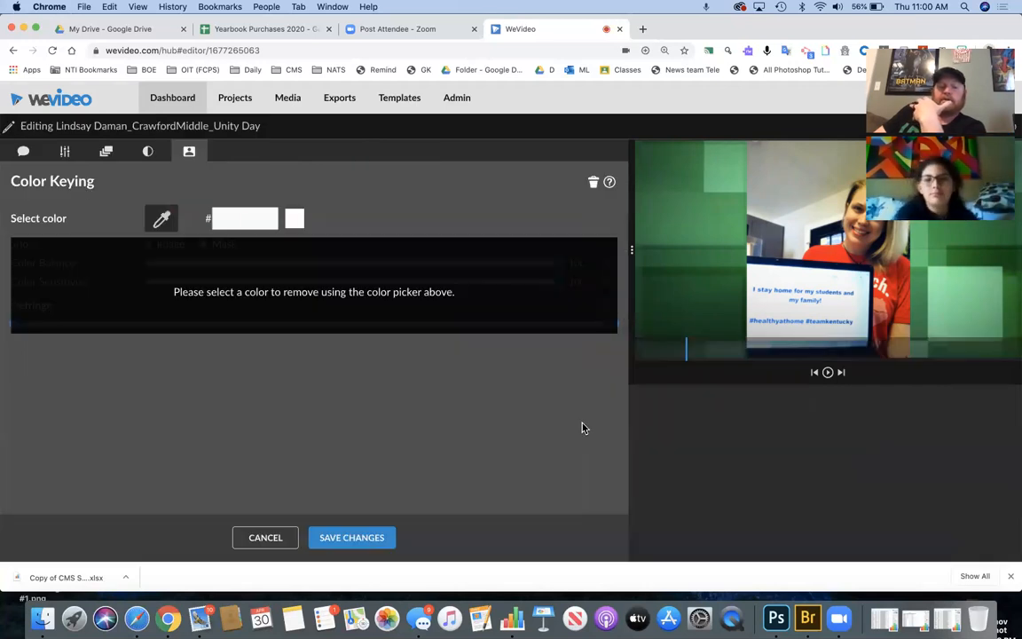
left_click(162, 220)
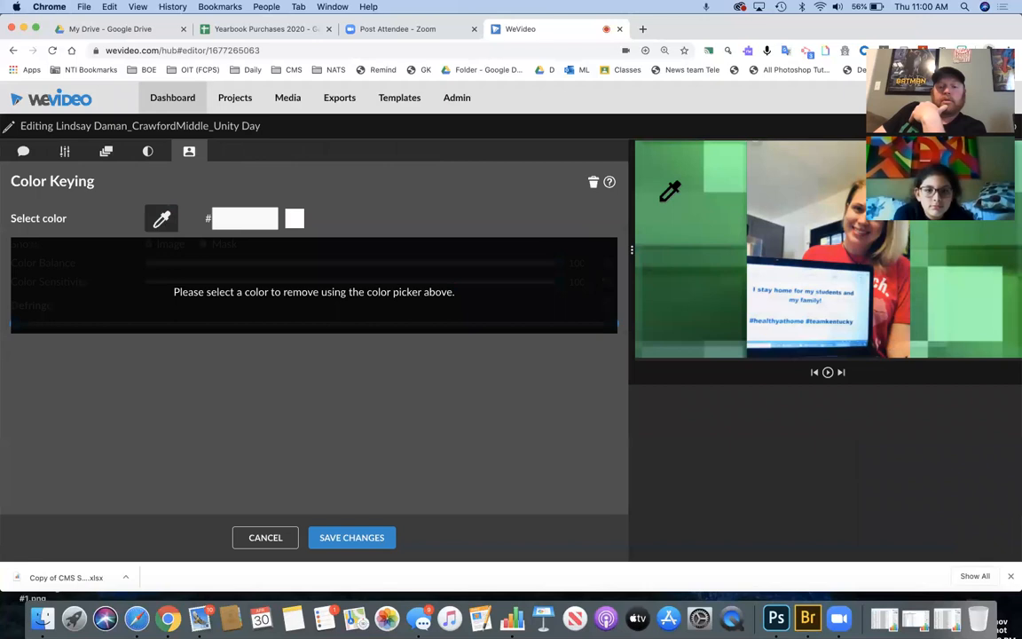
left_click(665, 195)
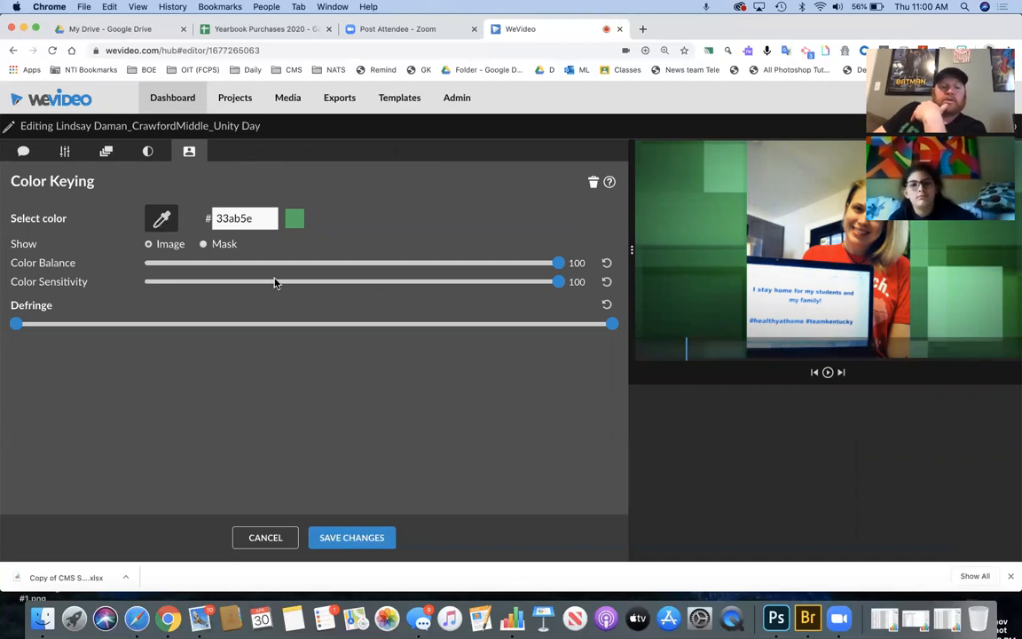
left_click(162, 220)
left_click(790, 187)
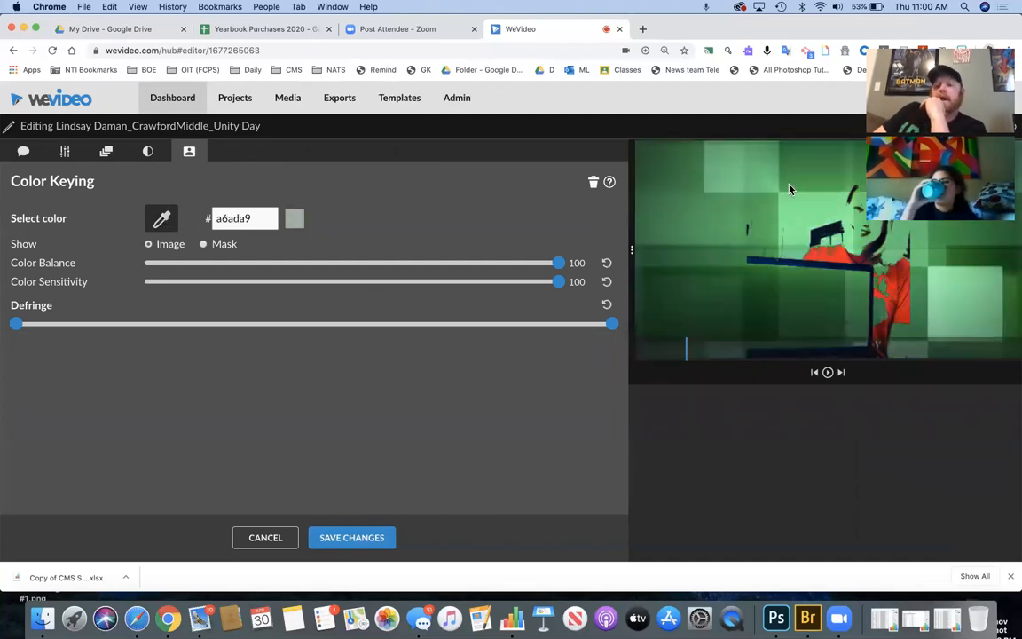
left_click(333, 538)
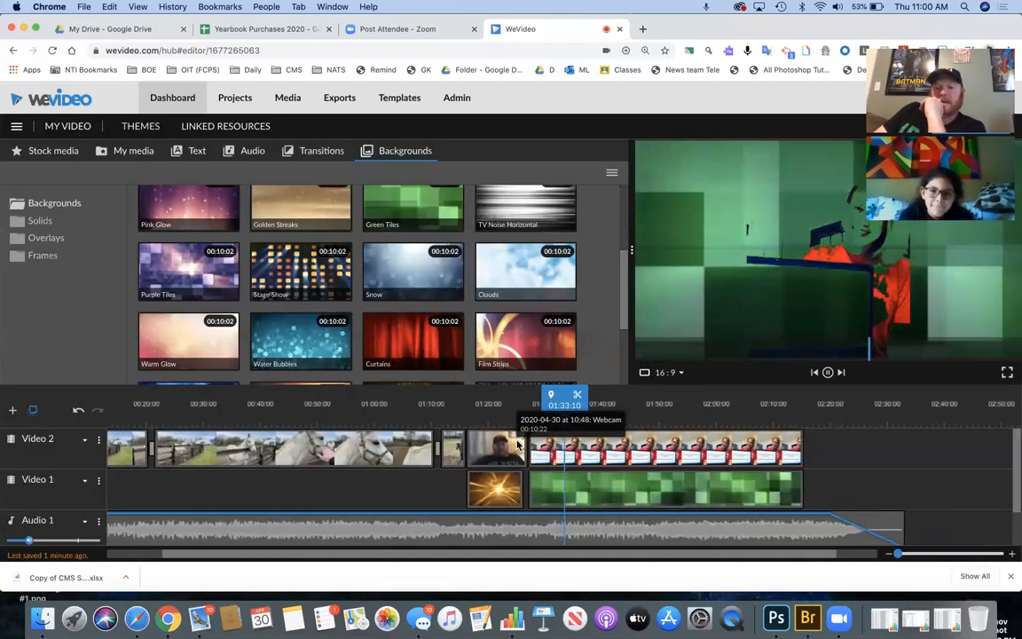
left_click(655, 456)
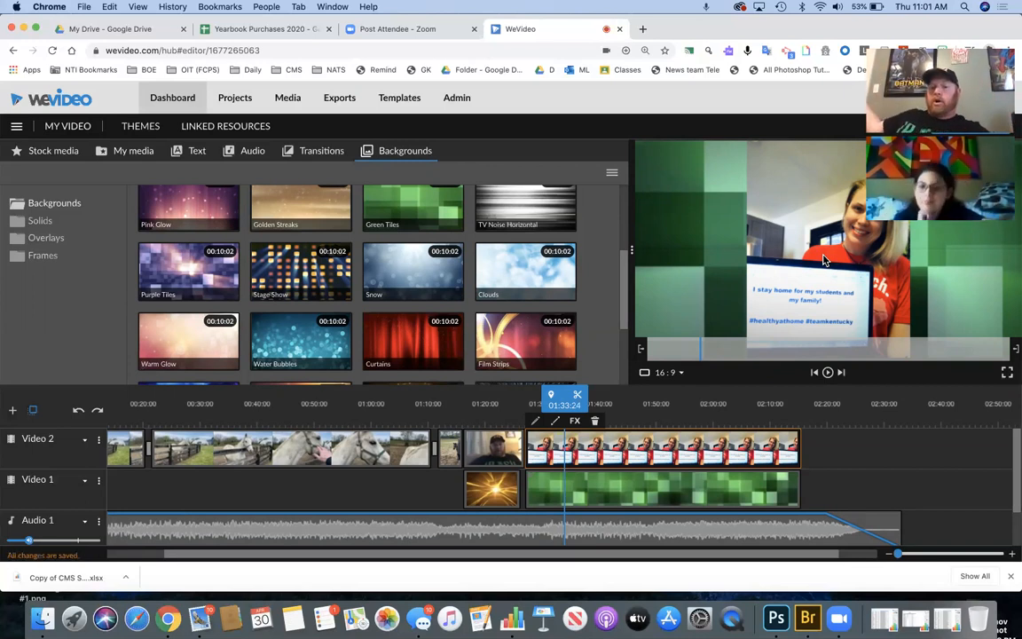
- Delete the Green Tiles background and move the Unity Day photo down onto Video 1
left_click(611, 484)
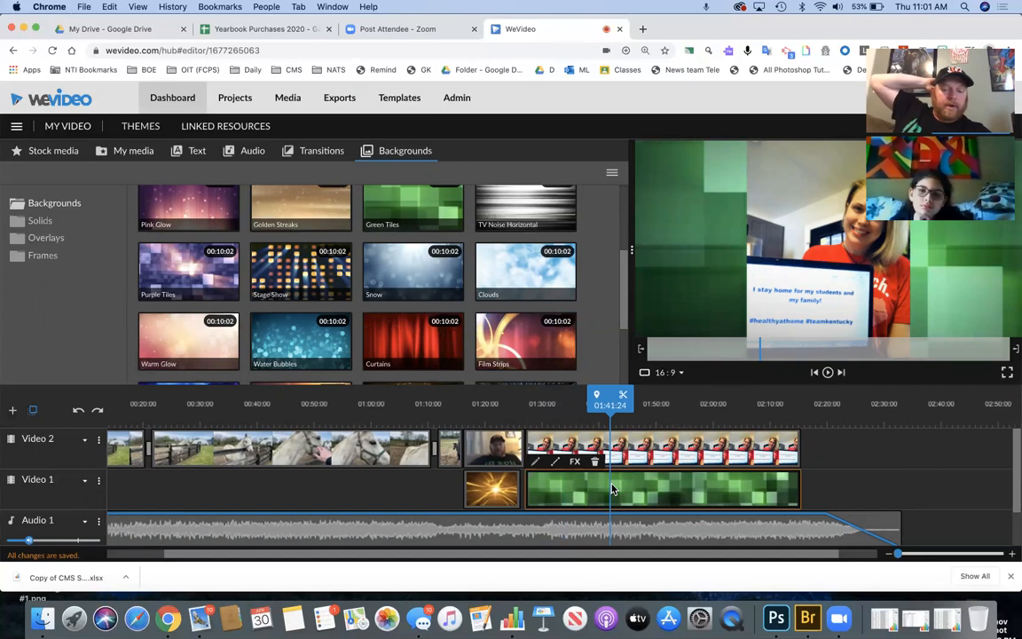
left_click_drag(611, 486, 922, 436)
left_click_drag(730, 447, 872, 462)
left_click_drag(717, 489, 1001, 483)
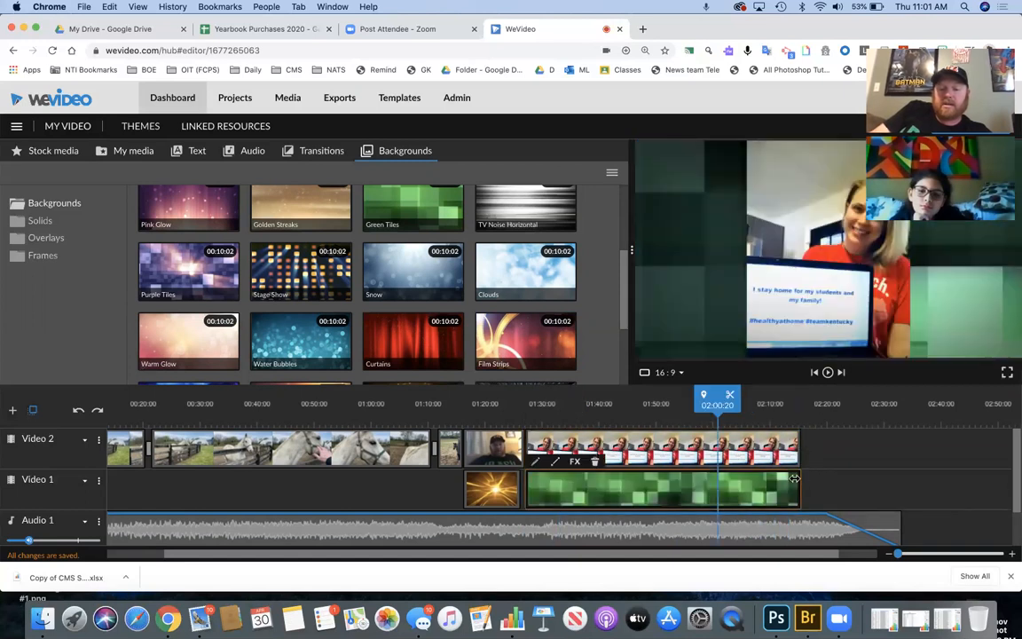
key("Delete")
left_click_drag(541, 447, 509, 503)
left_click_drag(395, 217, 567, 452)
left_click(552, 494)
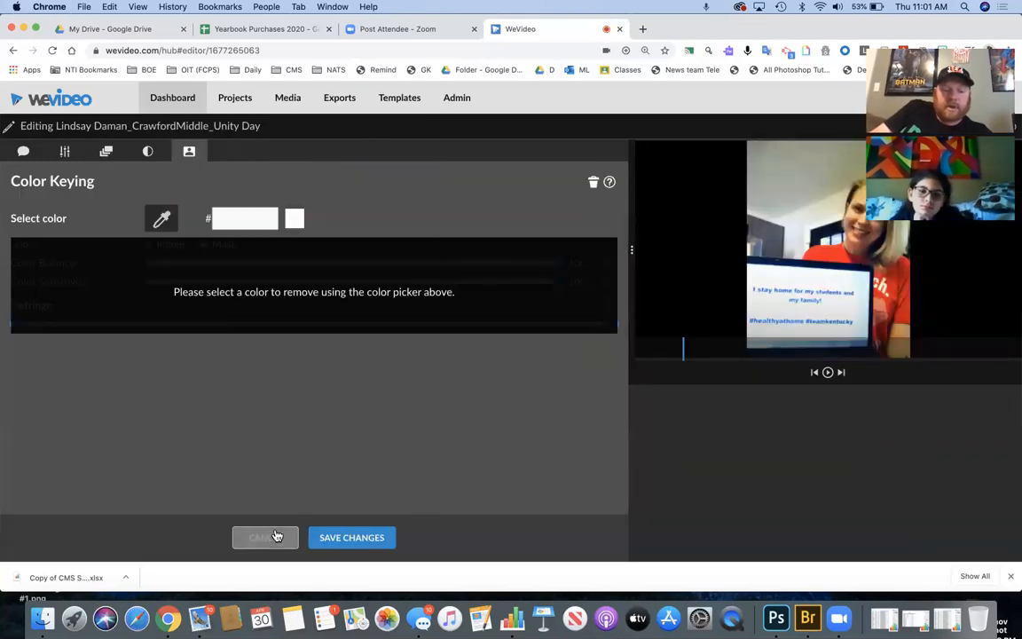
- Put the Curtains background on Video 2 above the photo and play back from 01:16 and 01:34
left_click(268, 537)
left_click_drag(403, 328, 831, 450)
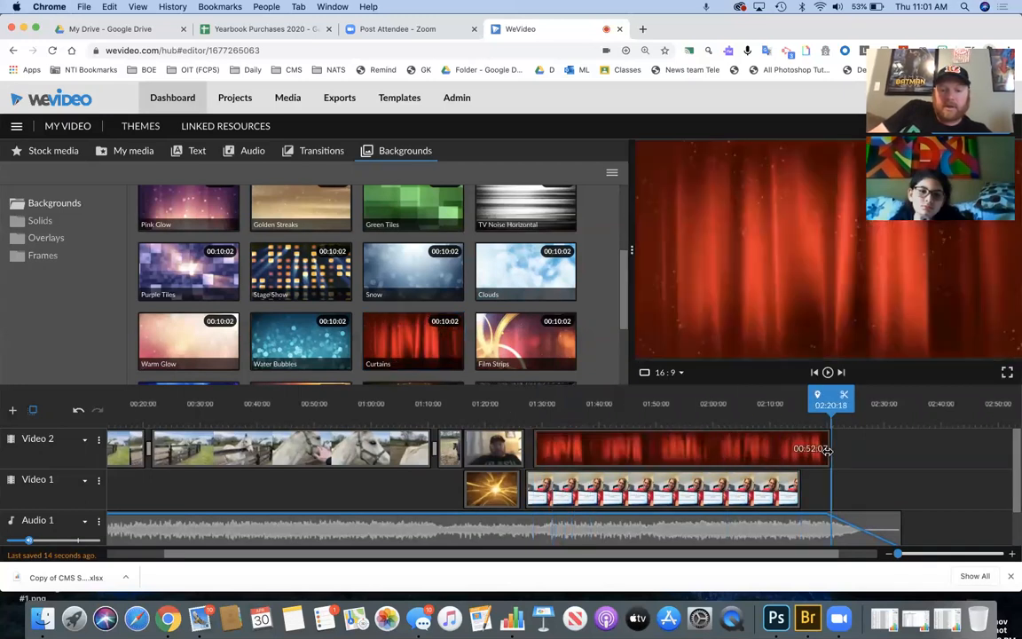
left_click_drag(831, 405, 460, 404)
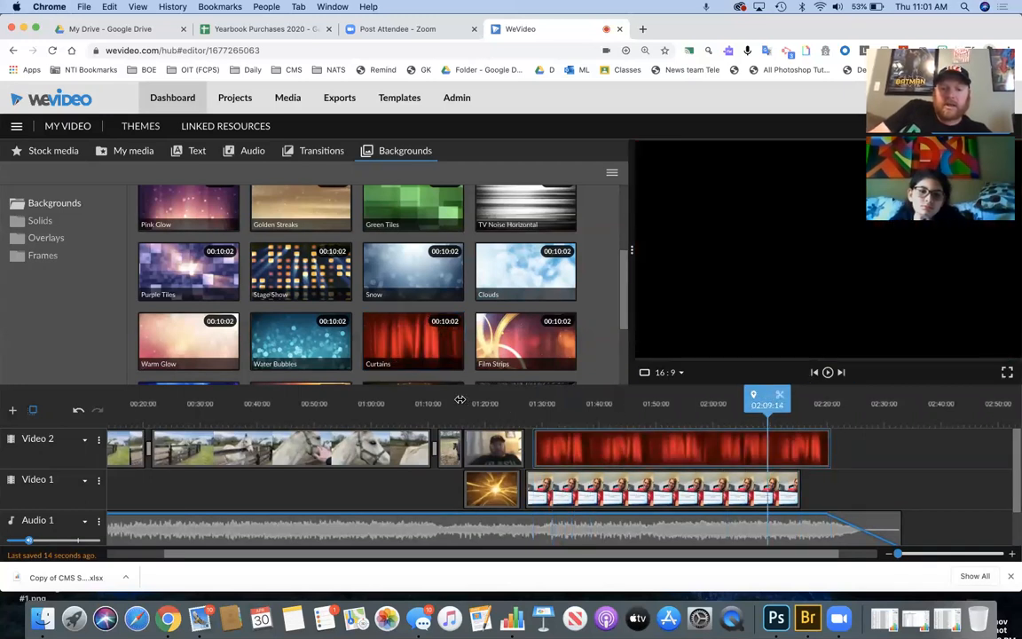
key("space")
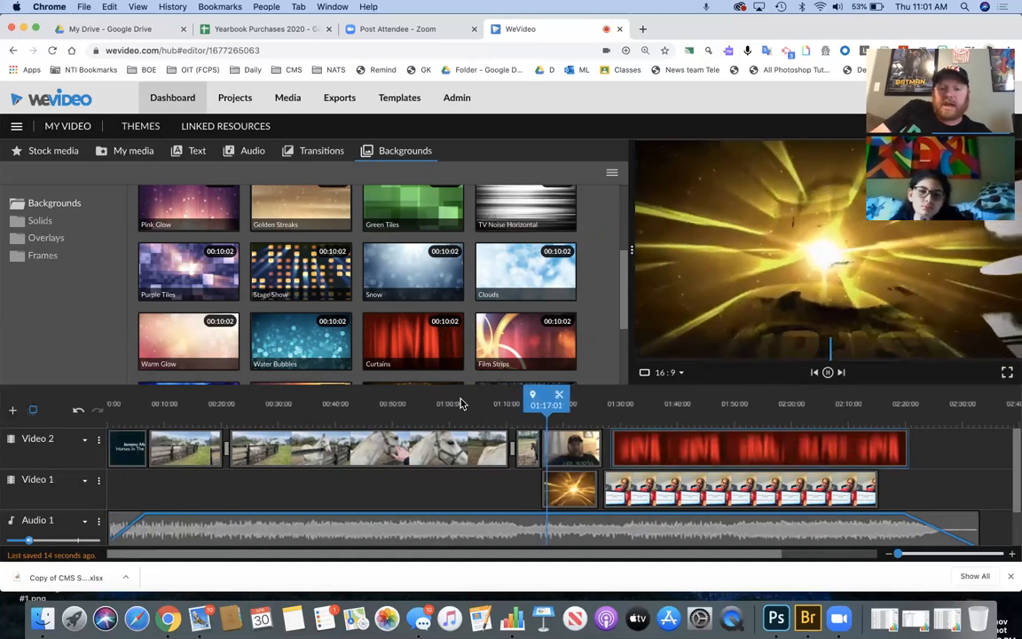
key("space")
left_click(647, 404)
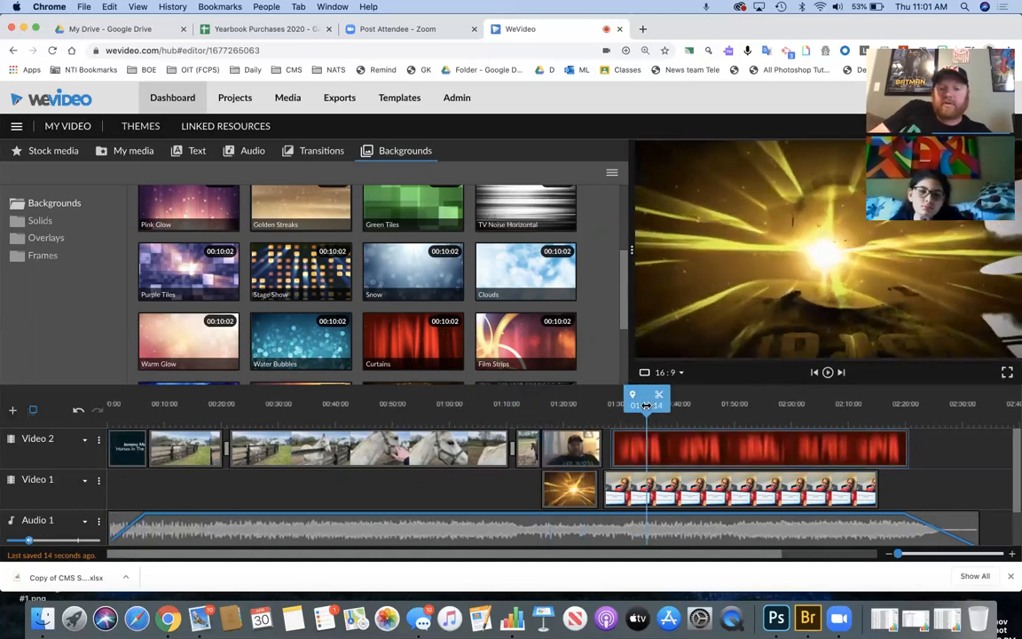
key("space")
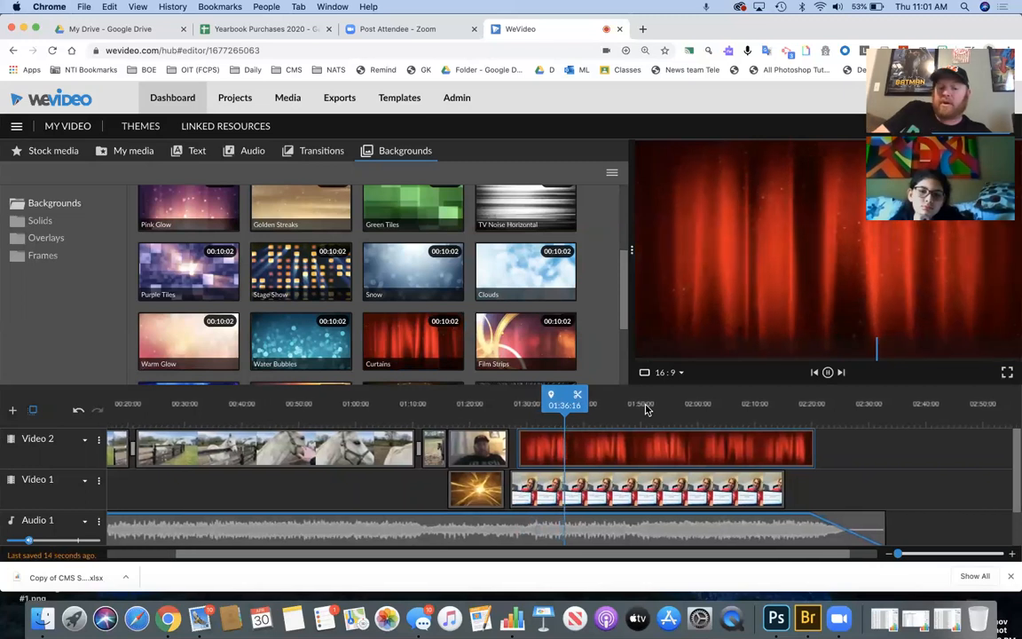
key("space")
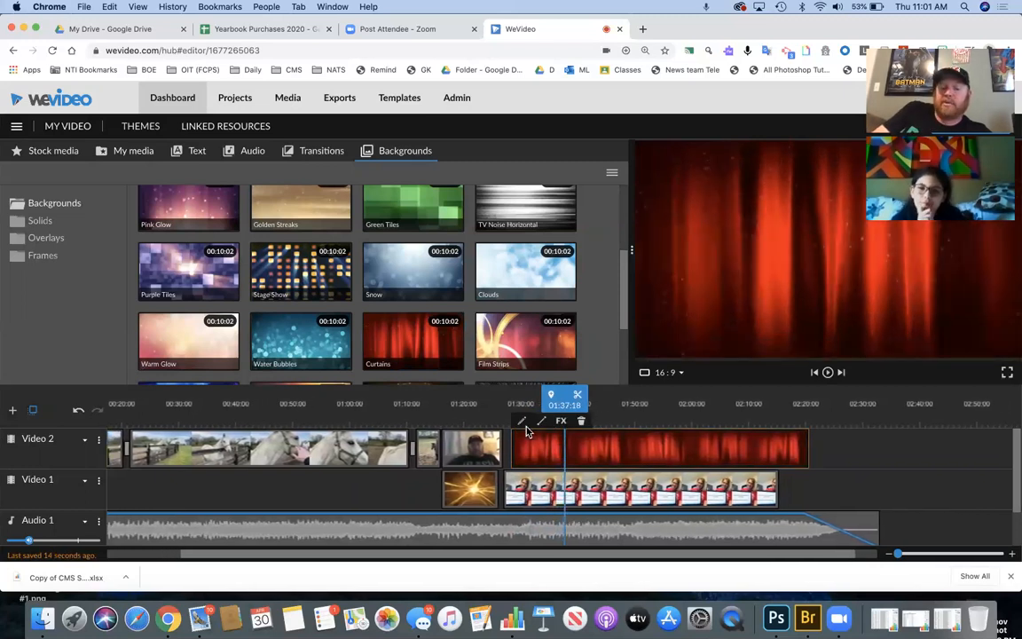
left_click(523, 423)
- Key out the red curtain colour from the Curtains clip and save the change
left_click(162, 218)
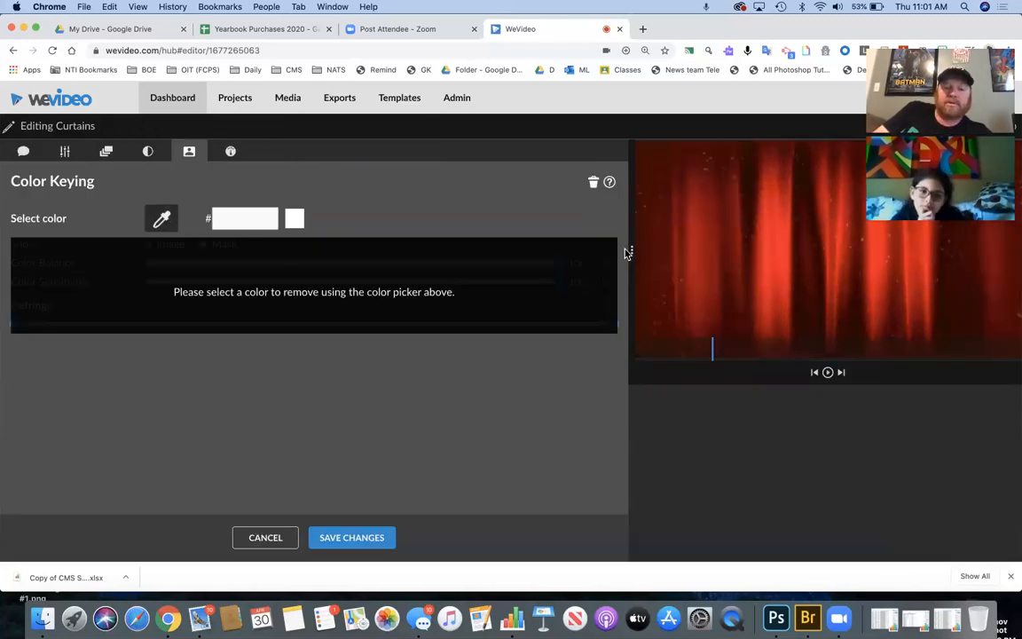
left_click(729, 244)
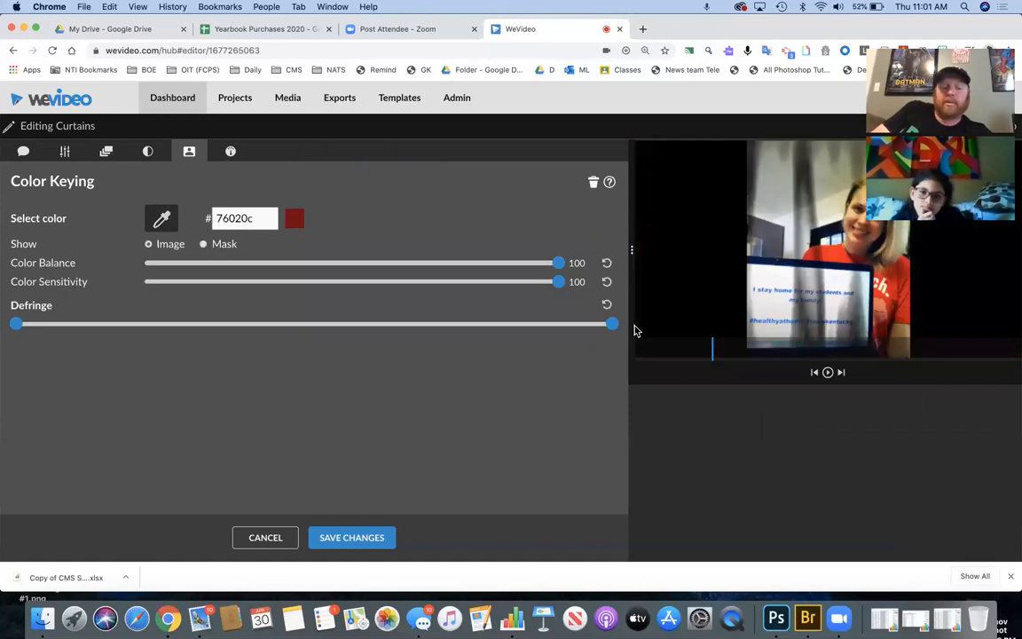
left_click(336, 542)
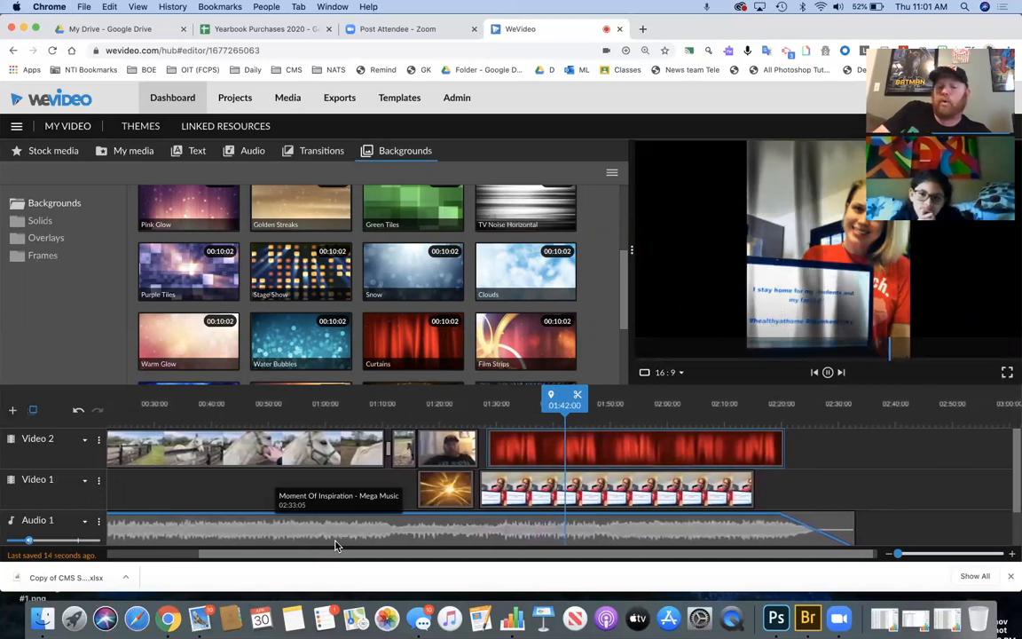
key("space")
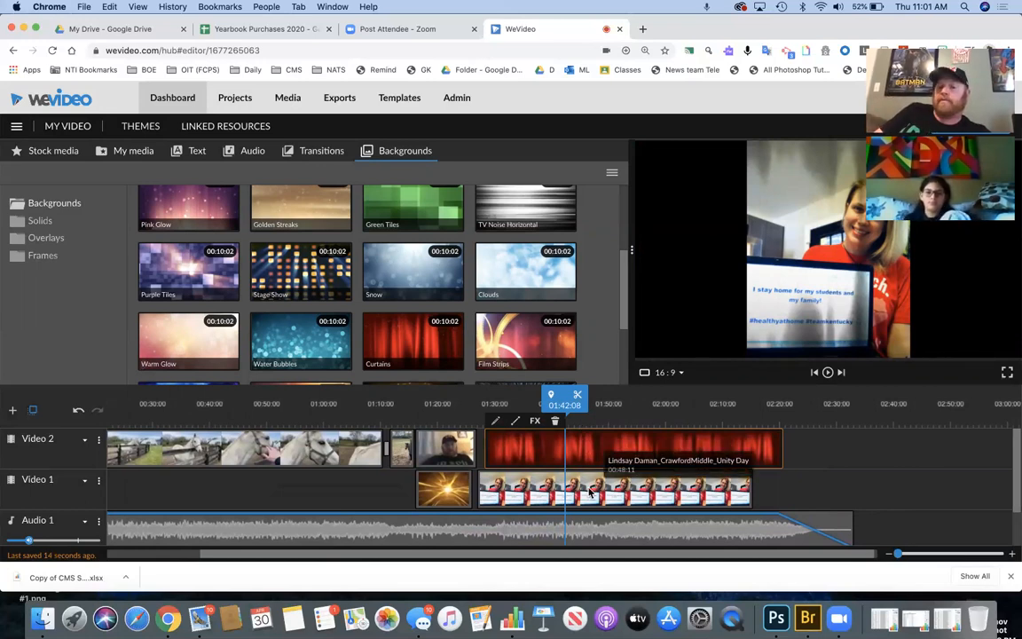
- Swap tracks so Unity Day sits on Video 2 directly above the curtains on Video 1
left_click_drag(590, 492, 905, 444)
left_click_drag(742, 448, 739, 491)
left_click_drag(797, 450, 538, 468)
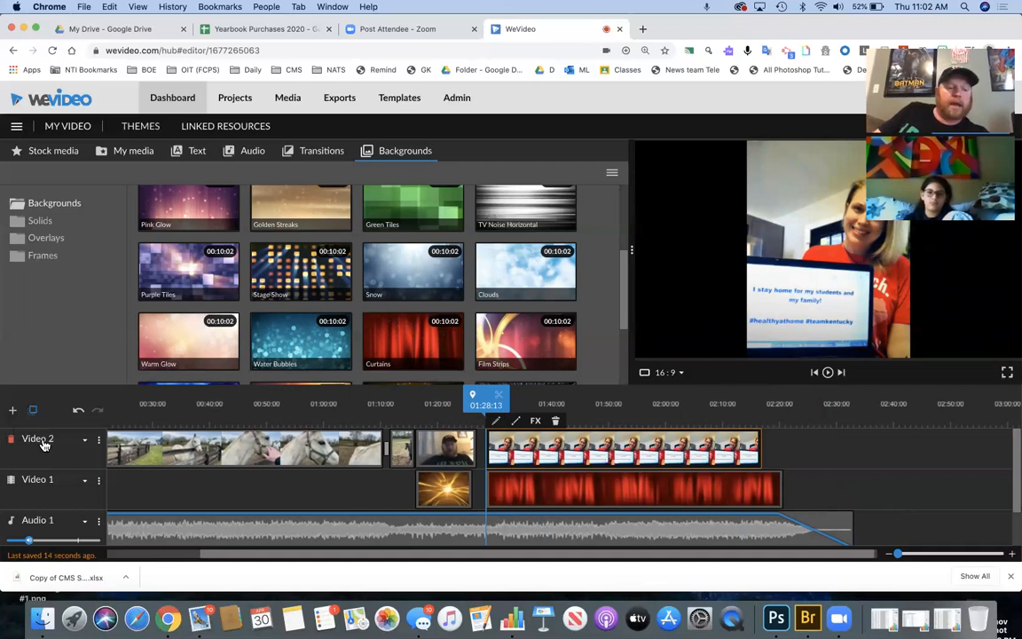
- Rename the top track to 'Main video' and the second track to 'green screen background'
left_click_drag(56, 438, 5, 445)
key("BackSpace")
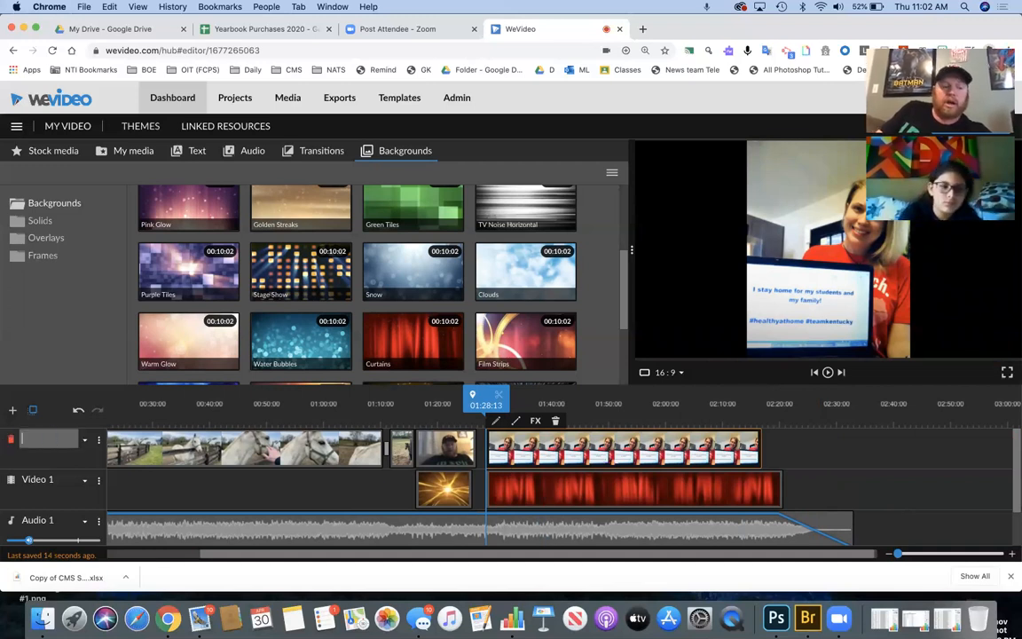
type("Main video")
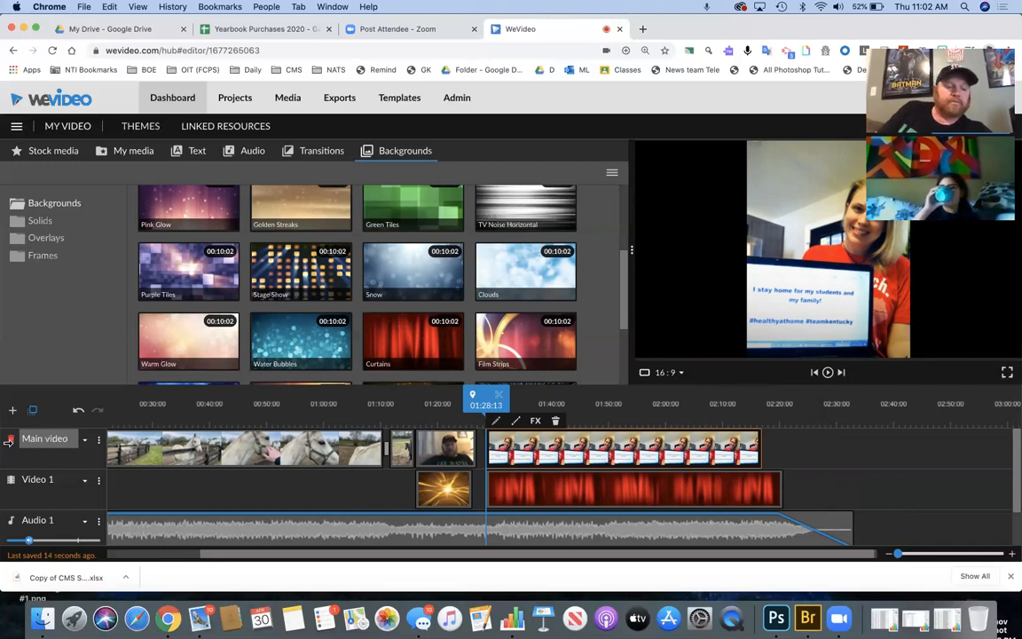
left_click(45, 479)
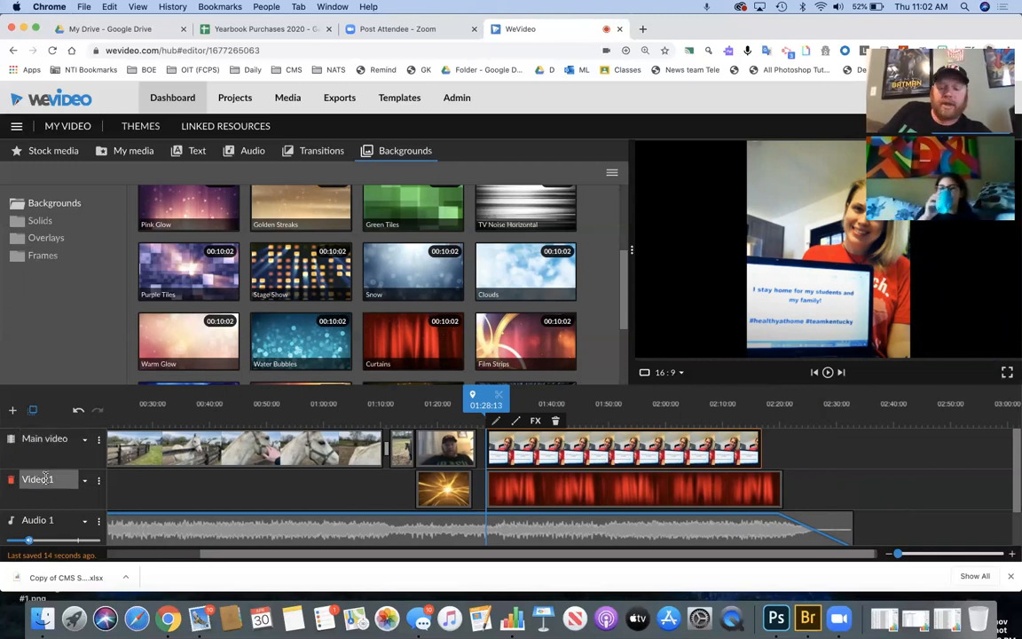
key("BackSpace")
key("super+a")
key("BackSpace")
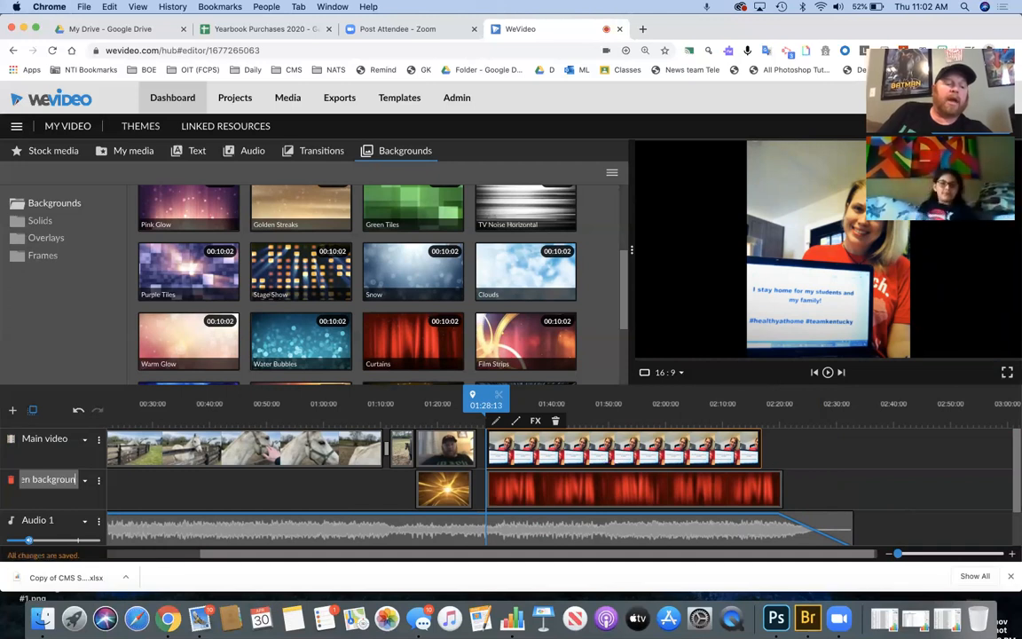
key("Return")
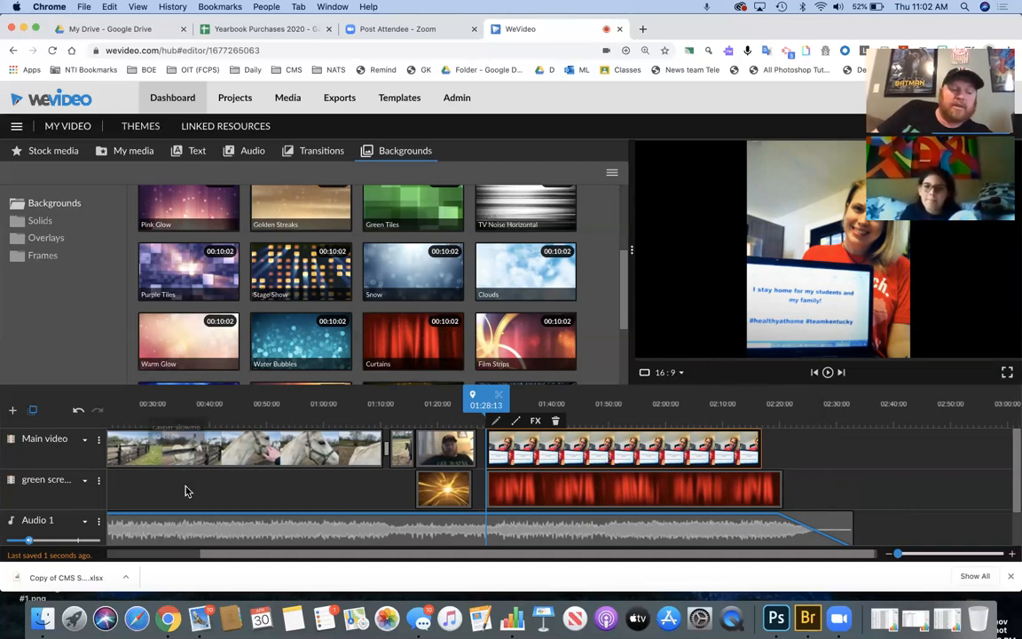
- Rename the Audio 1 track to 'music' and return the playhead to 00:00
scroll(187, 488, "down", 2)
left_click(48, 471)
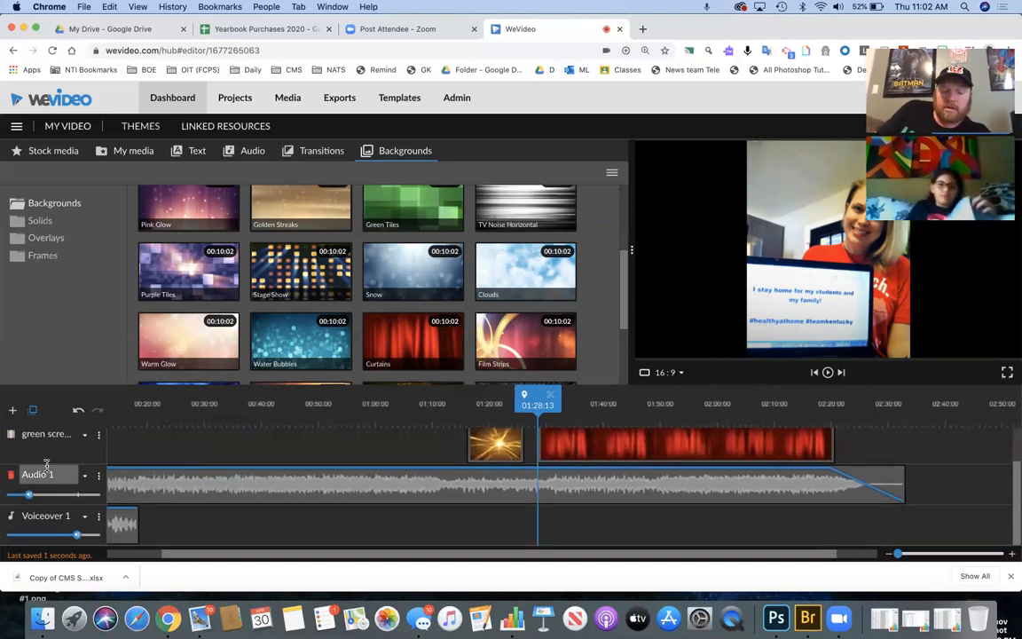
left_click_drag(61, 474, 18, 479)
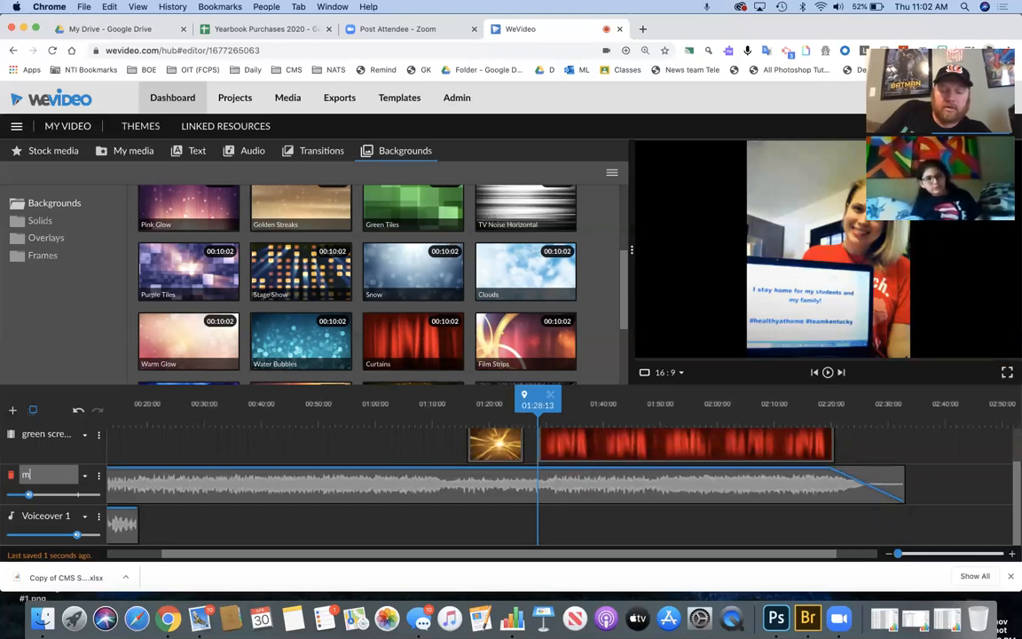
type("music")
key("Return")
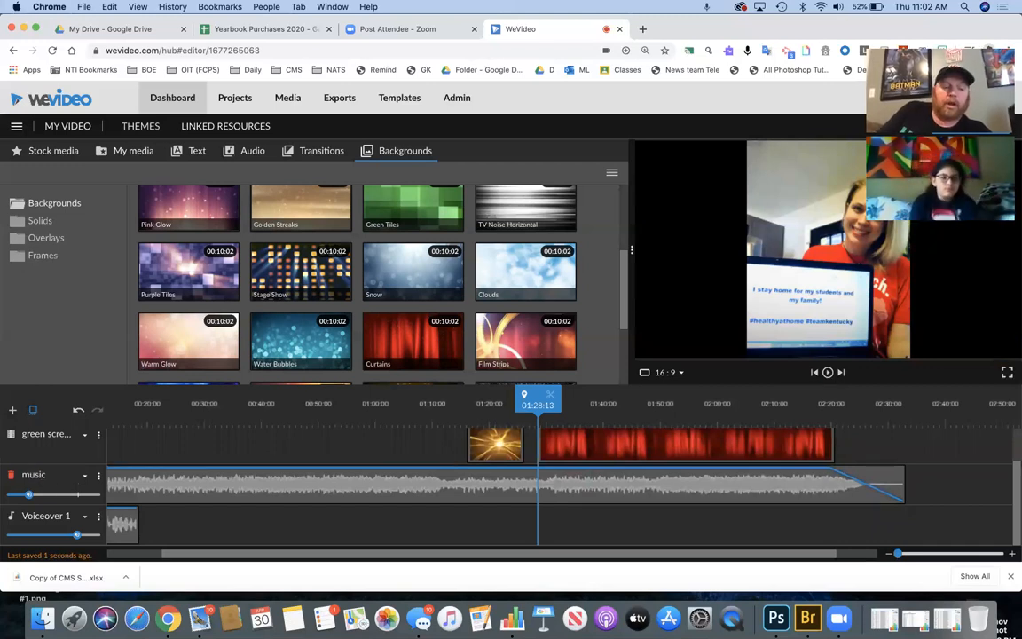
left_click_drag(523, 404, 4, 391)
scroll(228, 484, "up", 3)
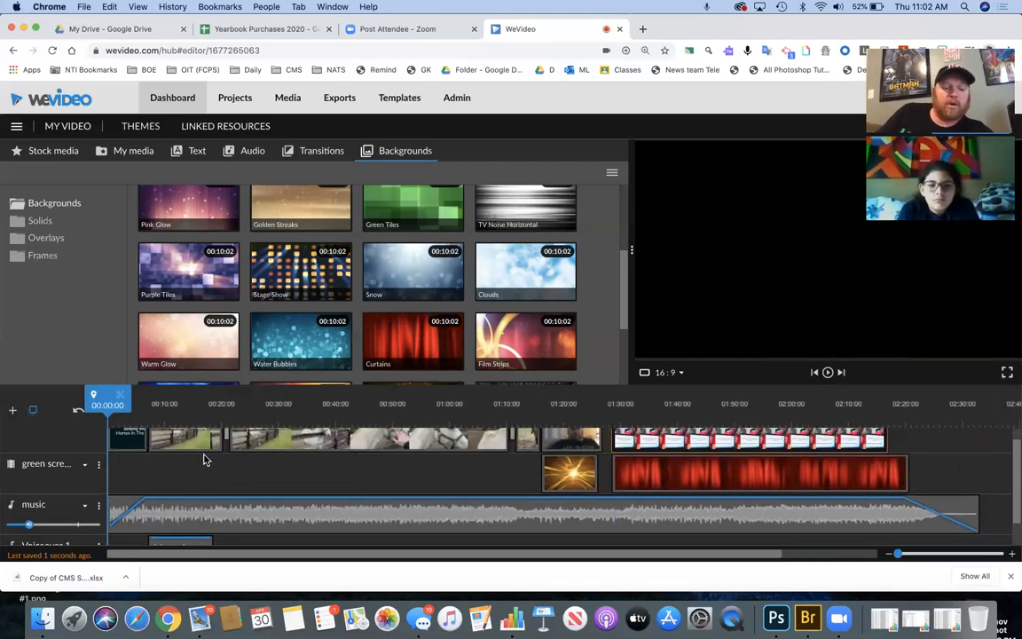
key("space")
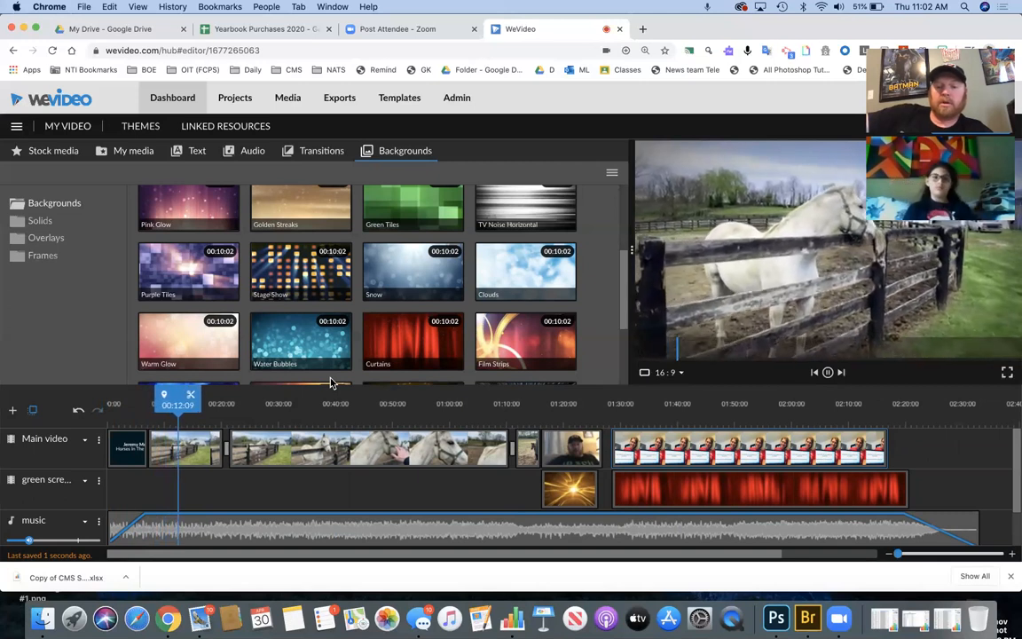
key("space")
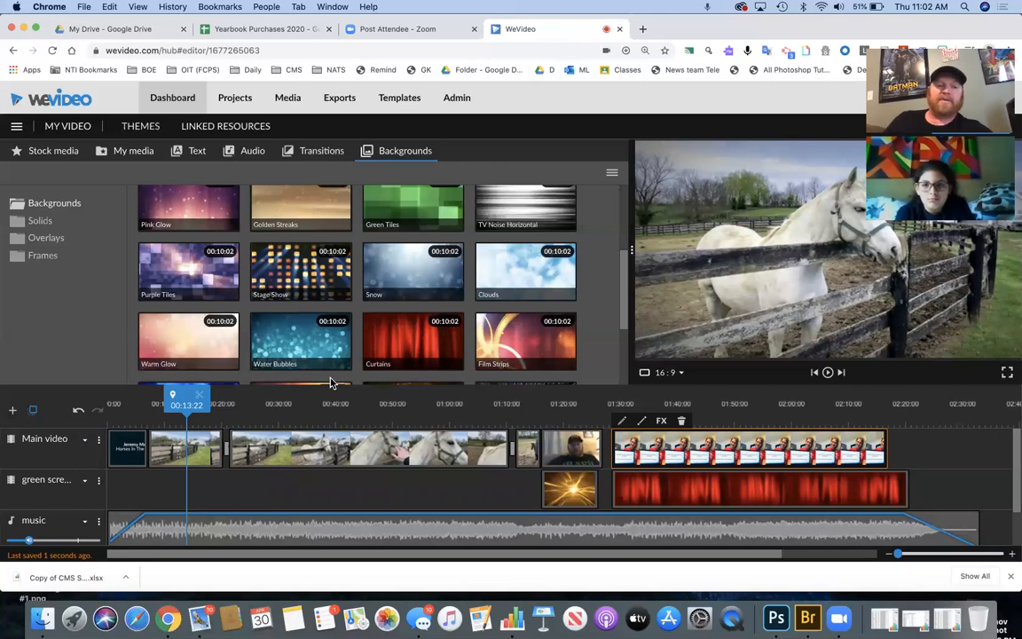
- Open Google Drive in a new browser tab and show My Drive
left_click(643, 28)
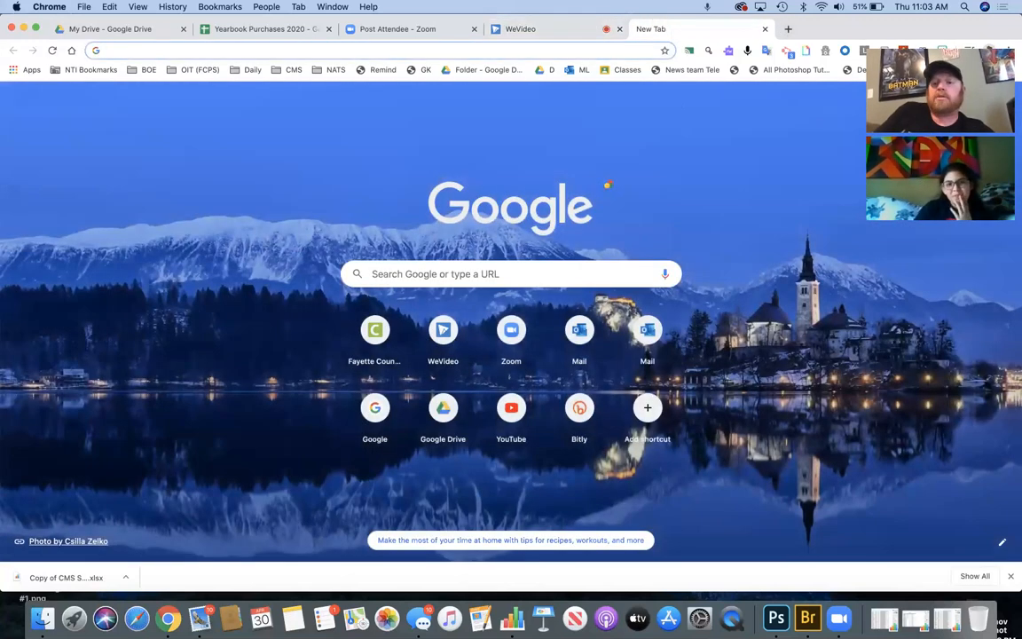
left_click(975, 99)
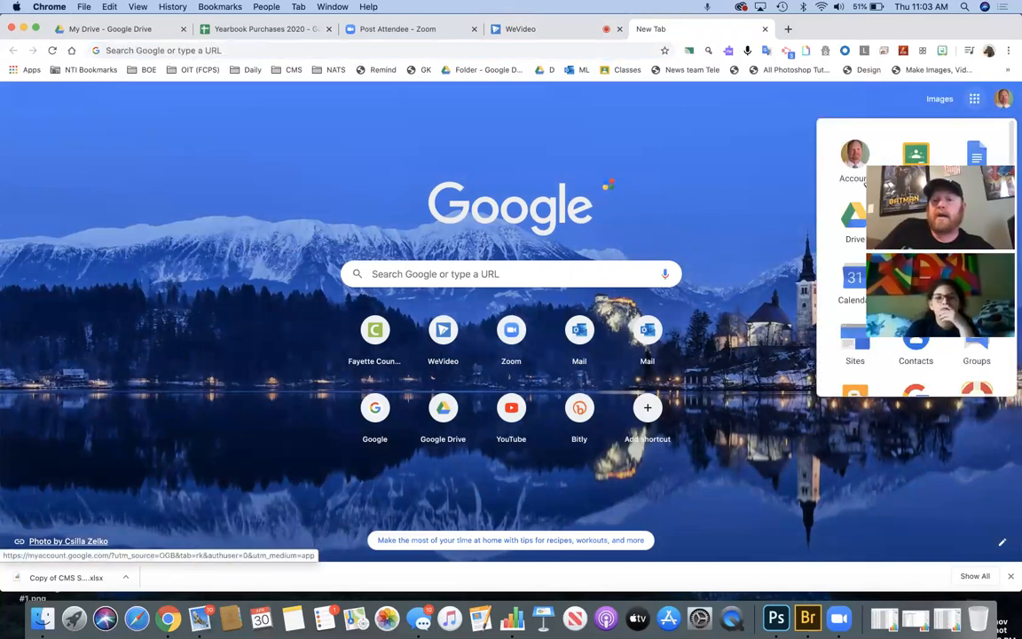
left_click(855, 215)
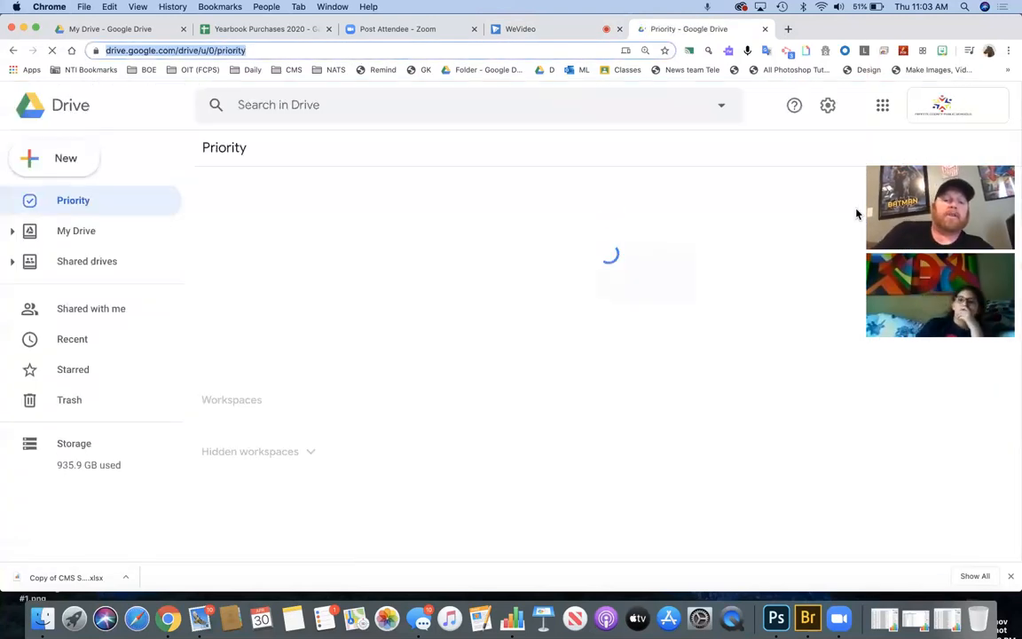
left_click(88, 232)
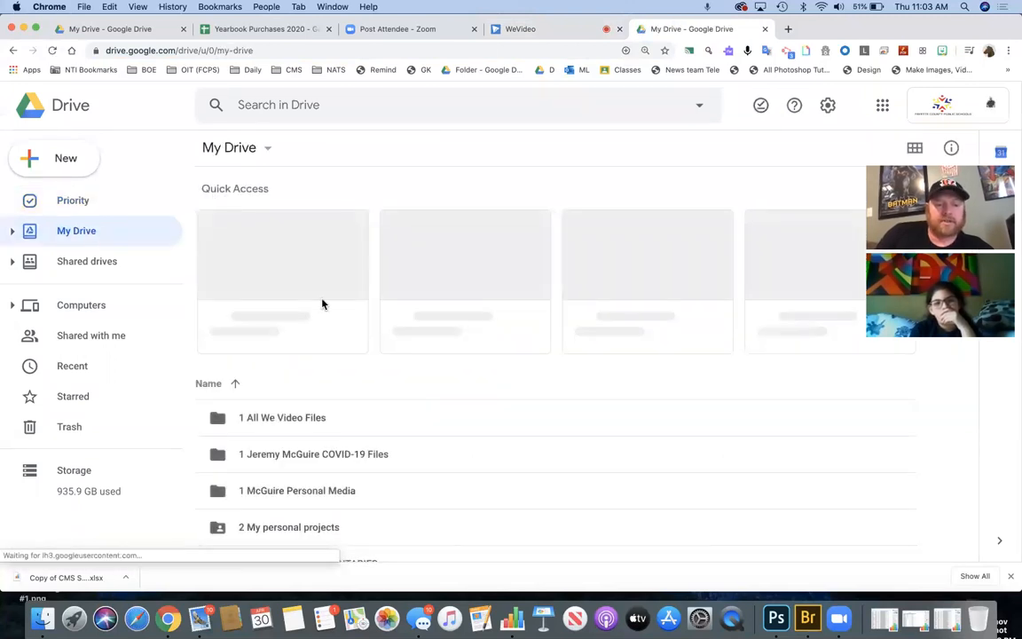
scroll(322, 304, "down", 3)
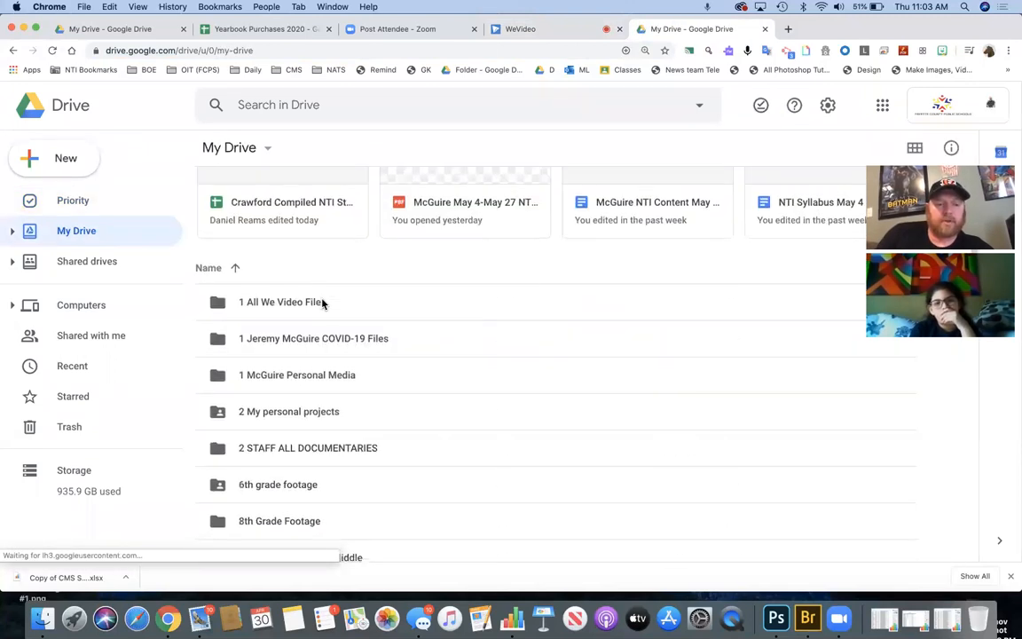
- Browse into the COVID-19 files, Shared video for news, Staff Videos and Braves Videos folders
double_click(310, 345)
left_click_drag(311, 315, 306, 455)
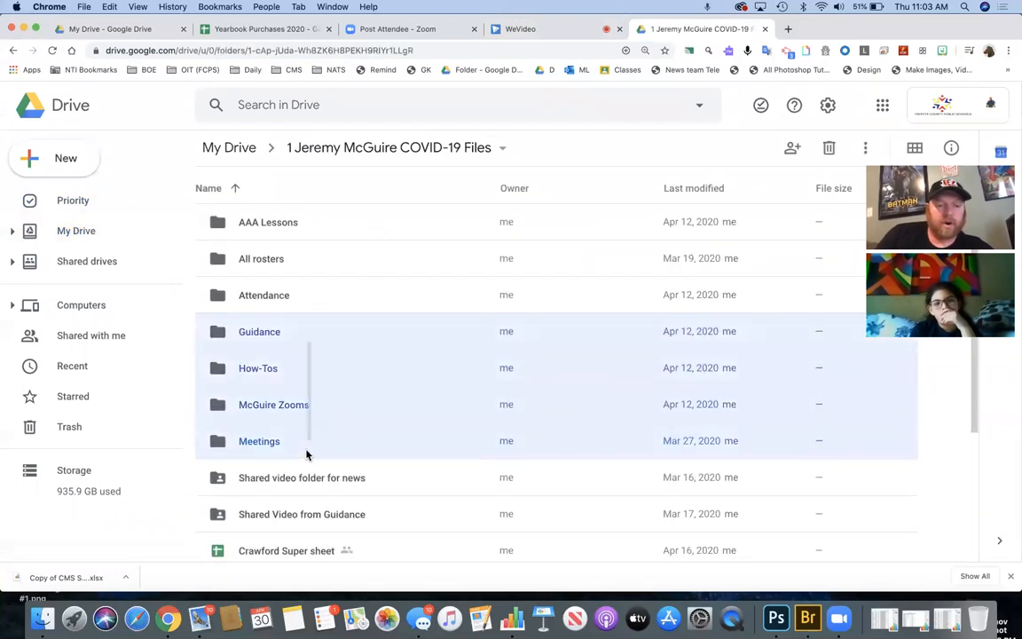
left_click(321, 480)
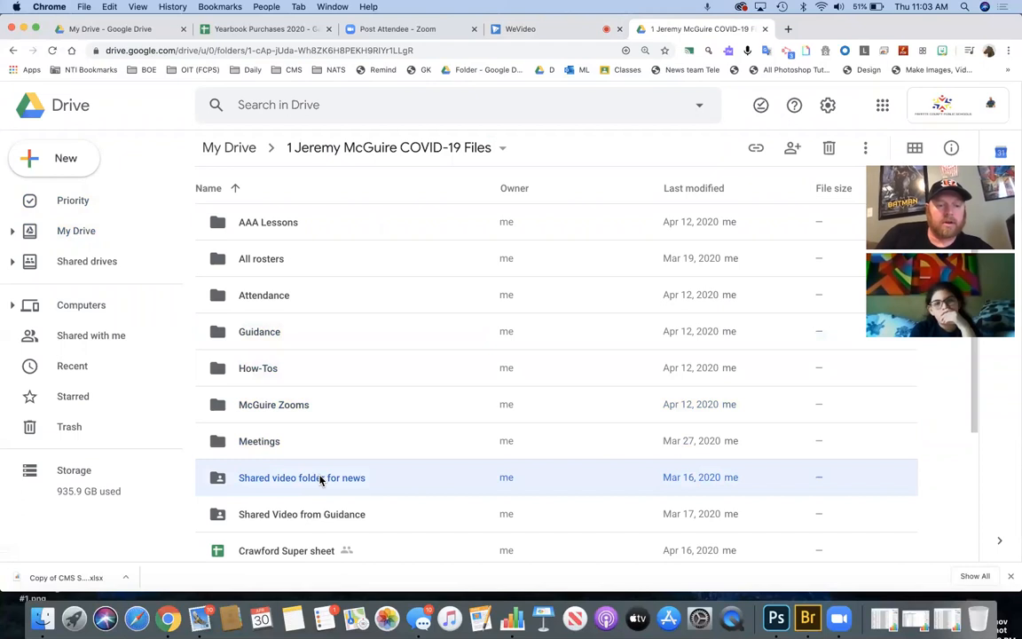
double_click(321, 480)
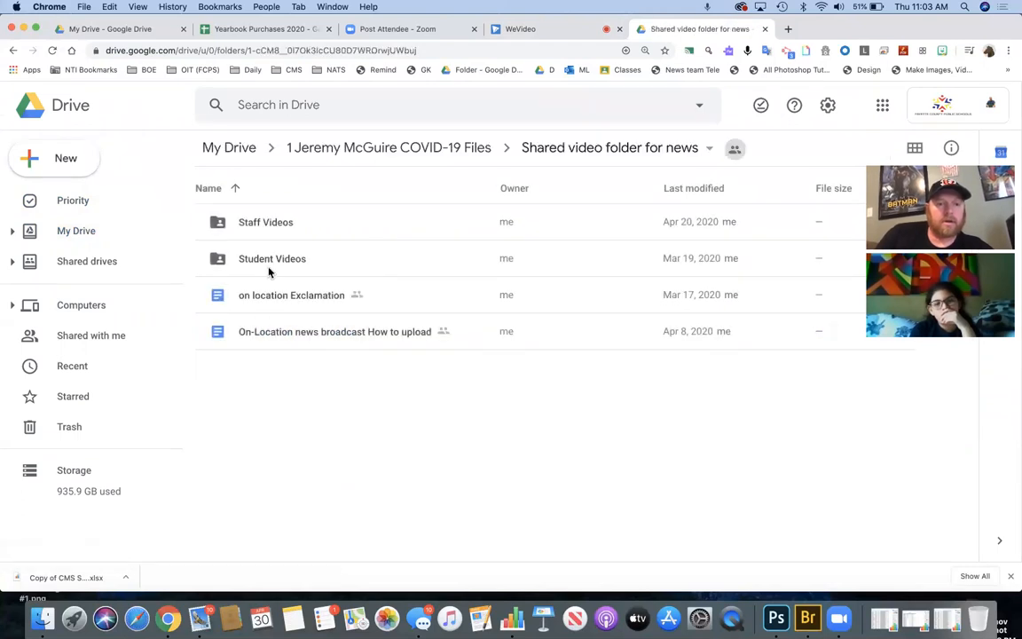
left_click(275, 231)
double_click(275, 231)
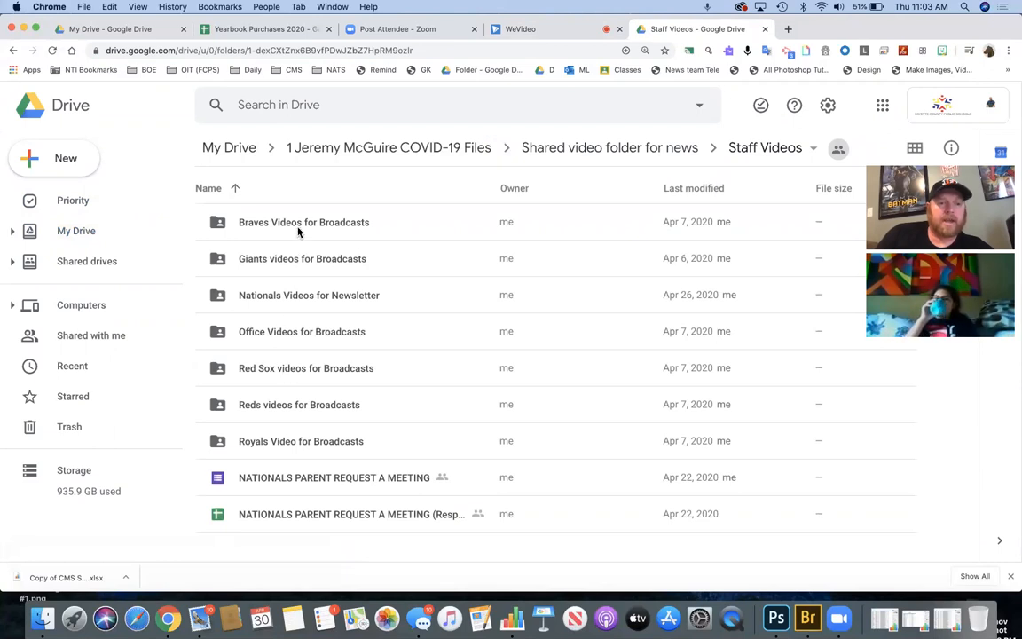
left_click(298, 227)
double_click(299, 229)
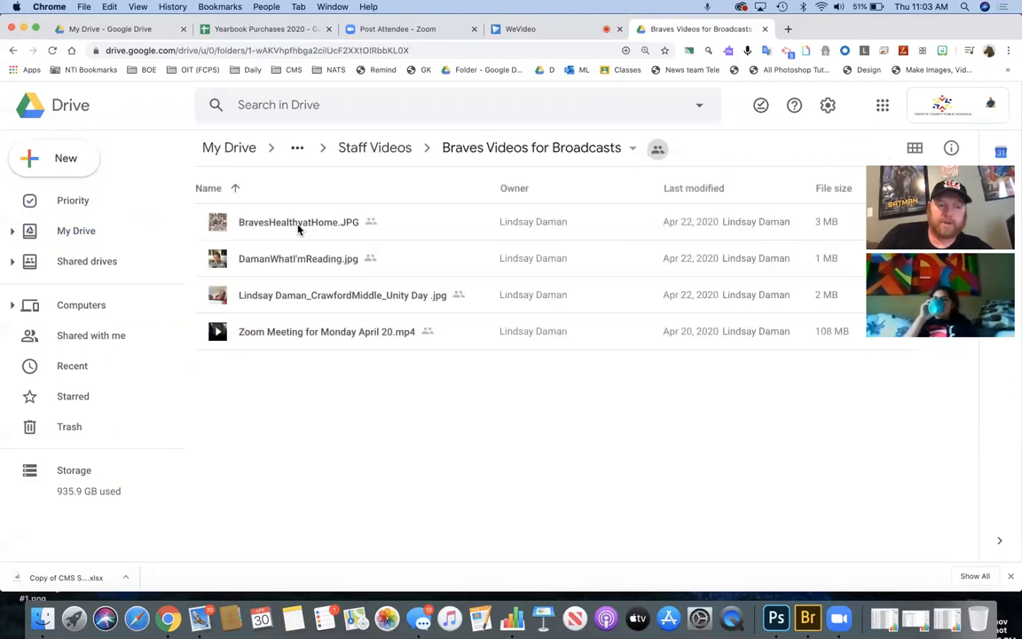
- Look through the Giants, Reds and Royals broadcast video folders, then back out
left_click(13, 50)
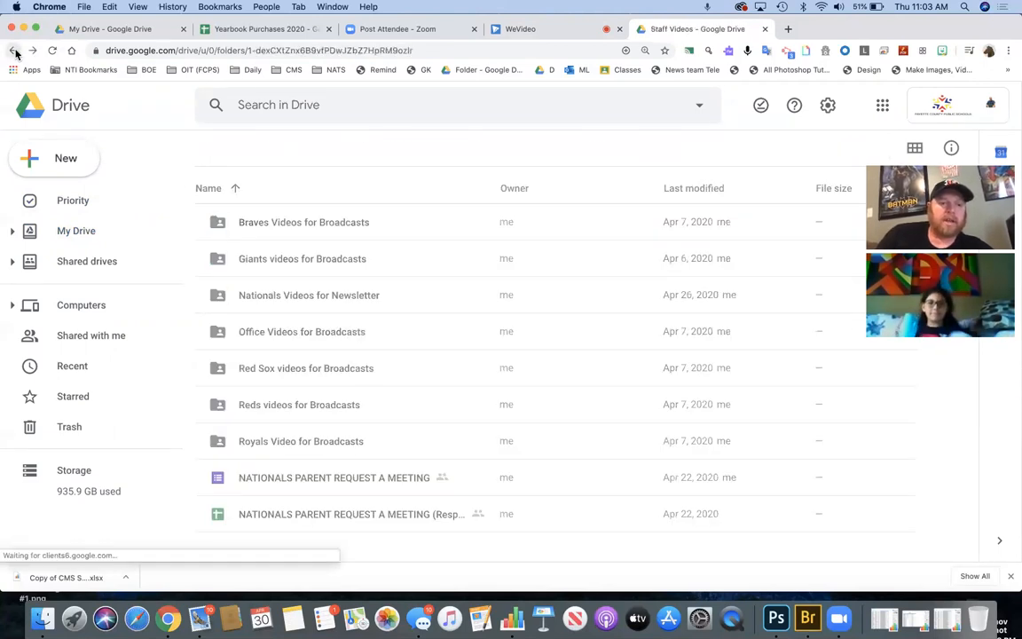
double_click(299, 265)
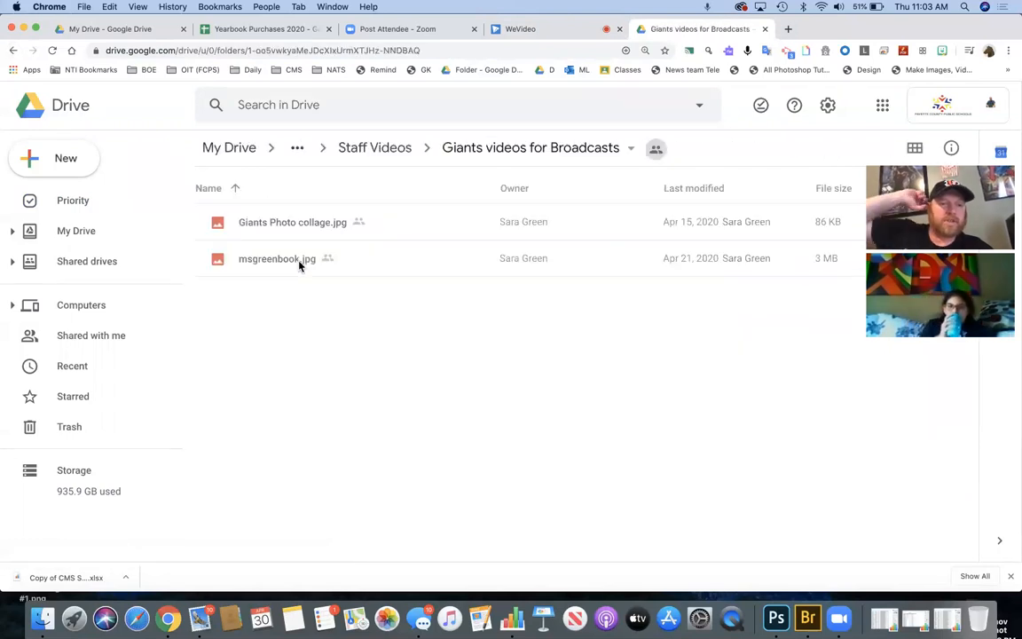
left_click(14, 50)
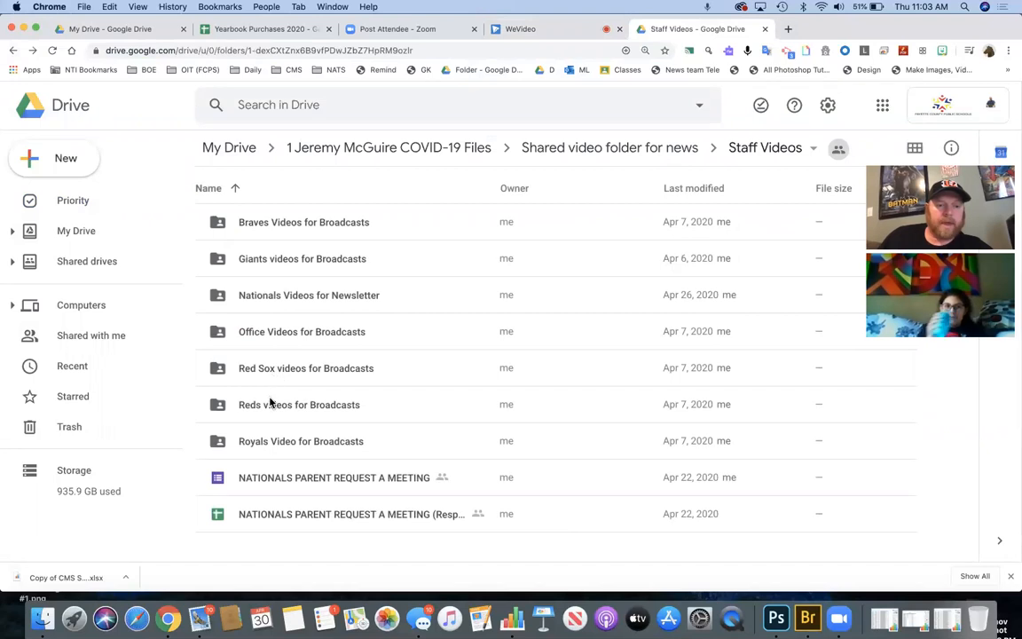
double_click(269, 402)
left_click(12, 51)
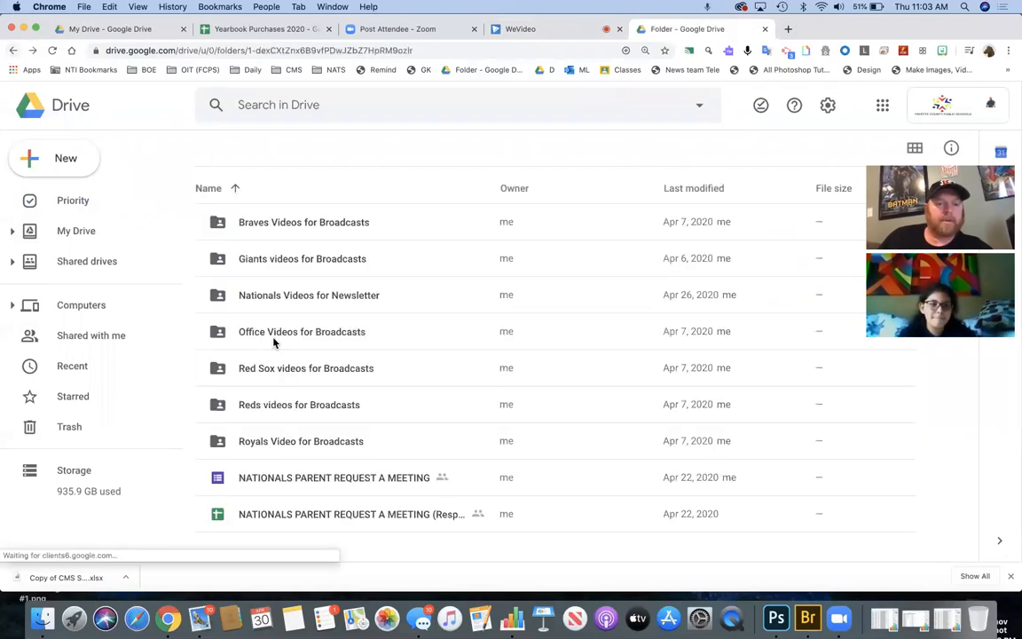
double_click(280, 440)
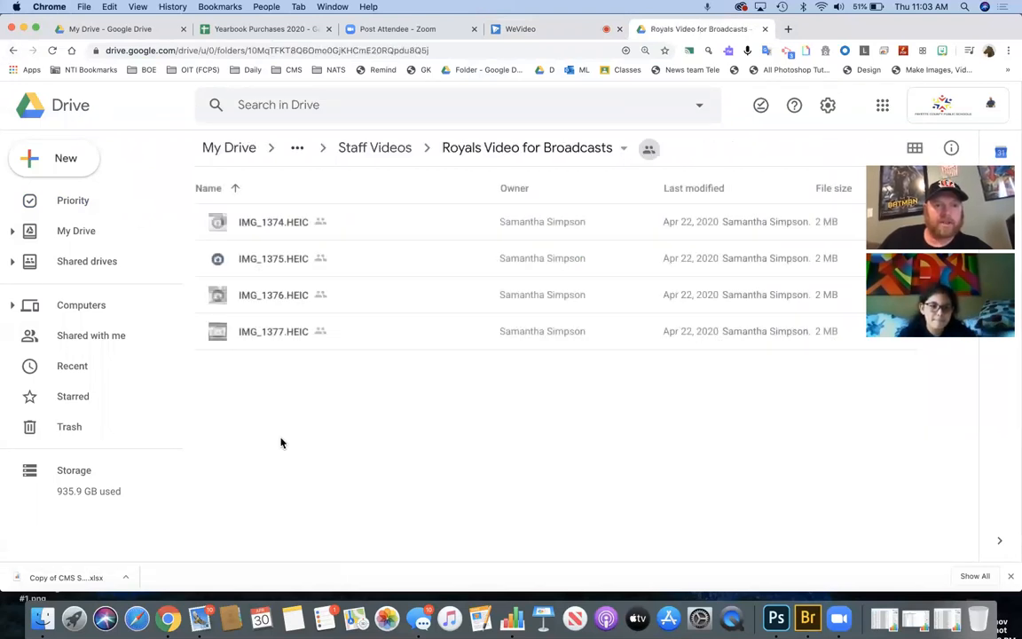
left_click(14, 51)
left_click(14, 51)
left_click(13, 51)
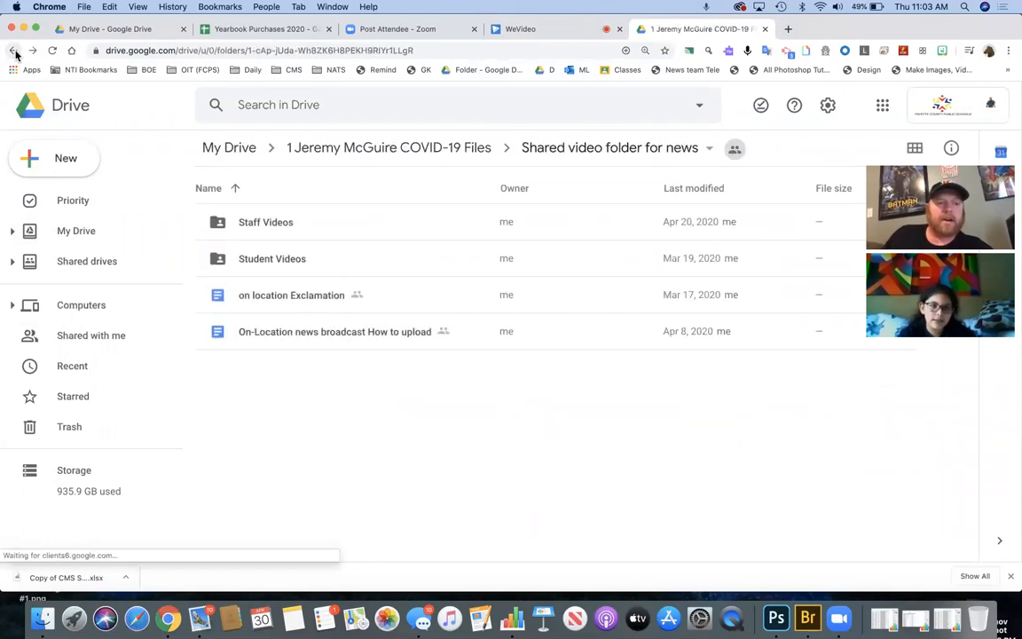
- Open the 6th grade footage folder and review its sharing settings without changes
left_click(87, 232)
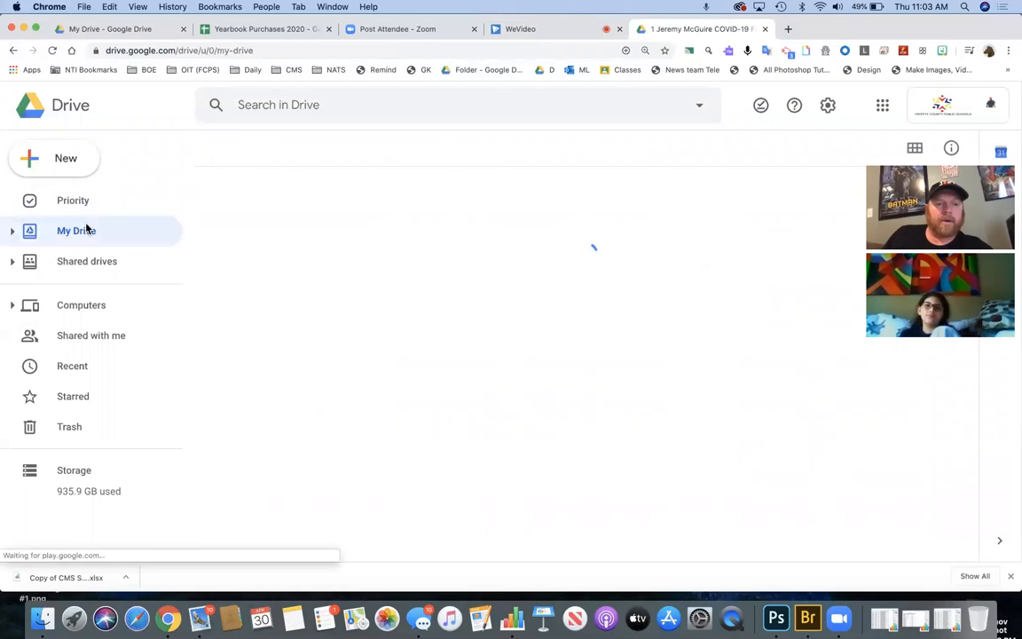
scroll(361, 364, "down", 1)
scroll(360, 363, "down", 5)
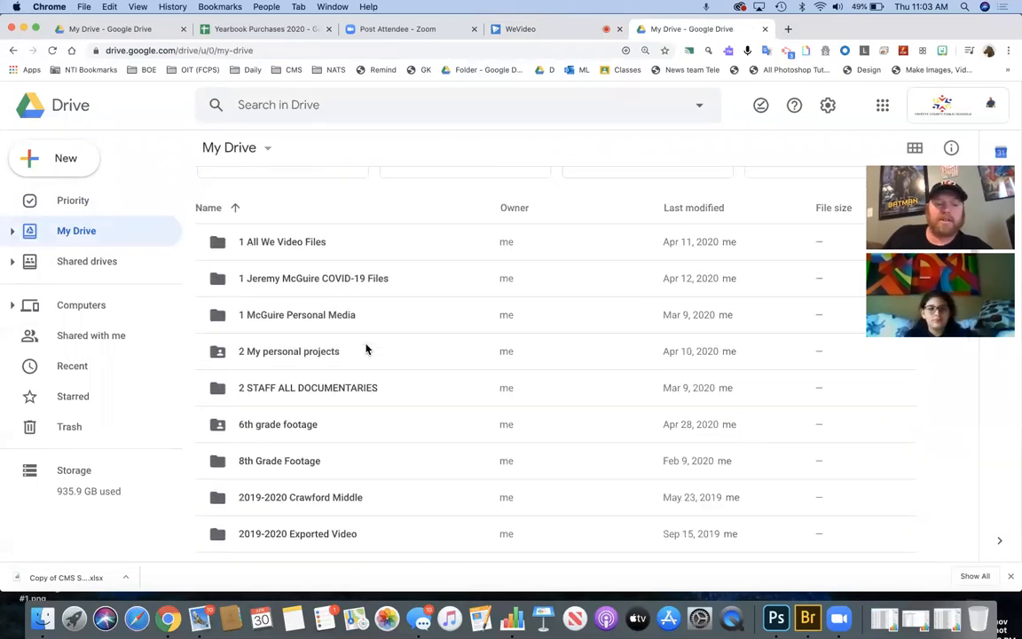
left_click(316, 334)
double_click(316, 334)
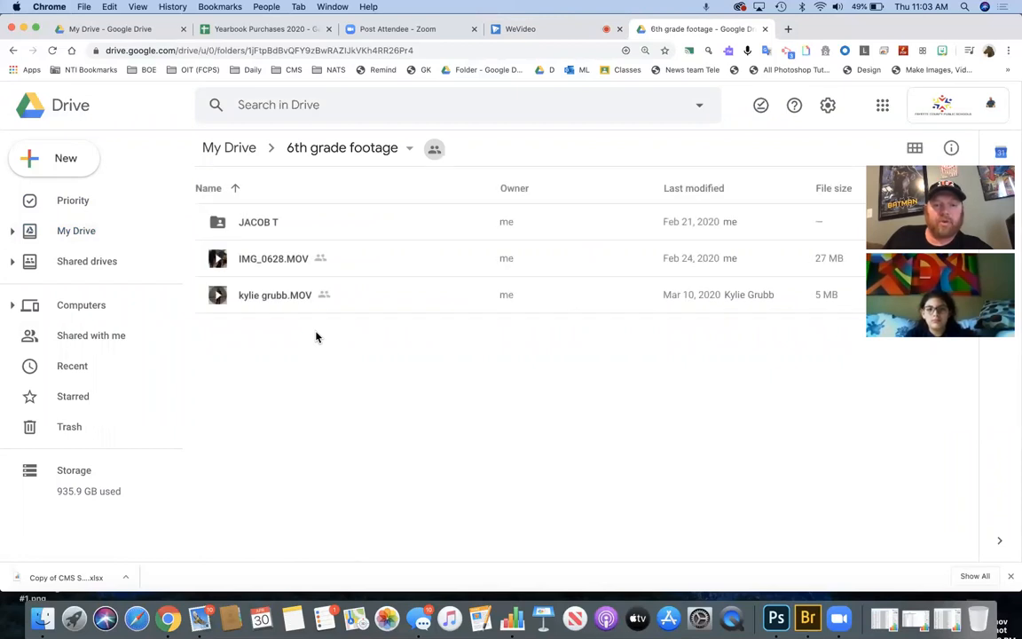
left_click(440, 151)
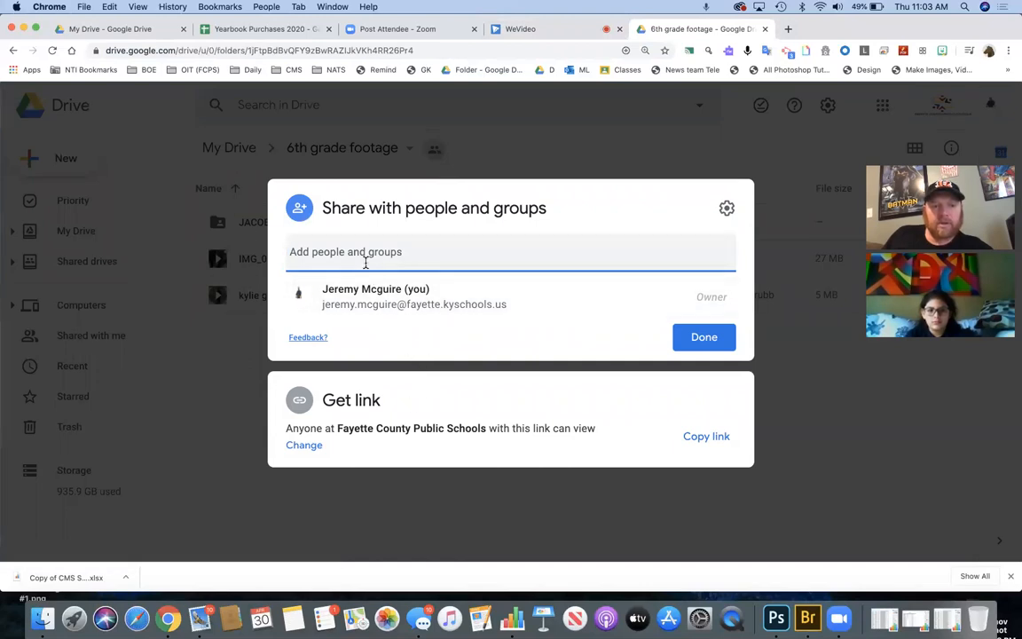
left_click(705, 338)
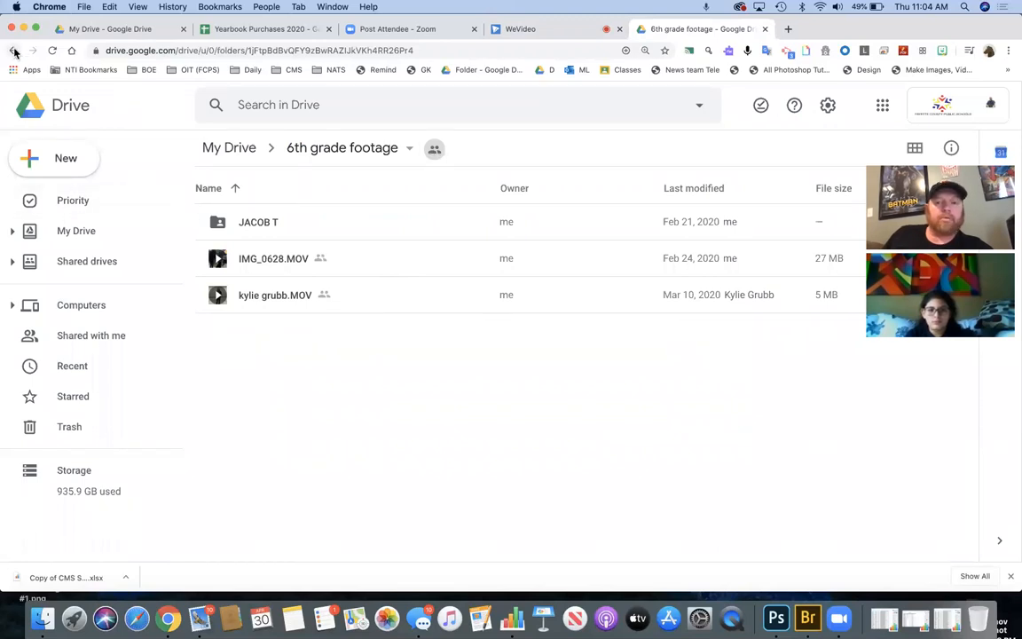
- Return to the My Drive list and select the 6th grade footage folder
left_click(276, 223)
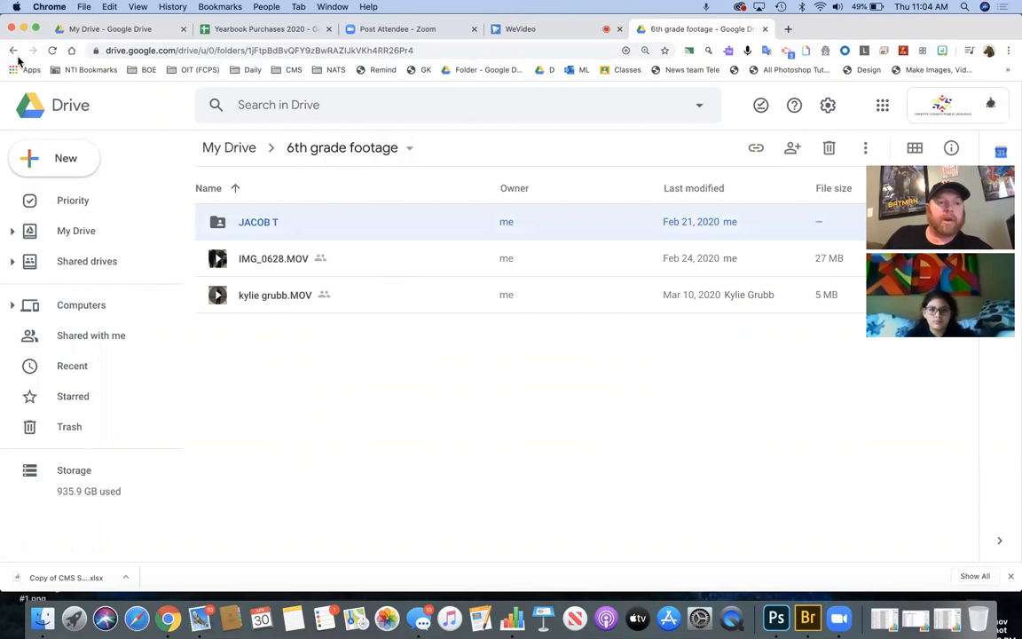
left_click(14, 51)
scroll(333, 427, "down", 1)
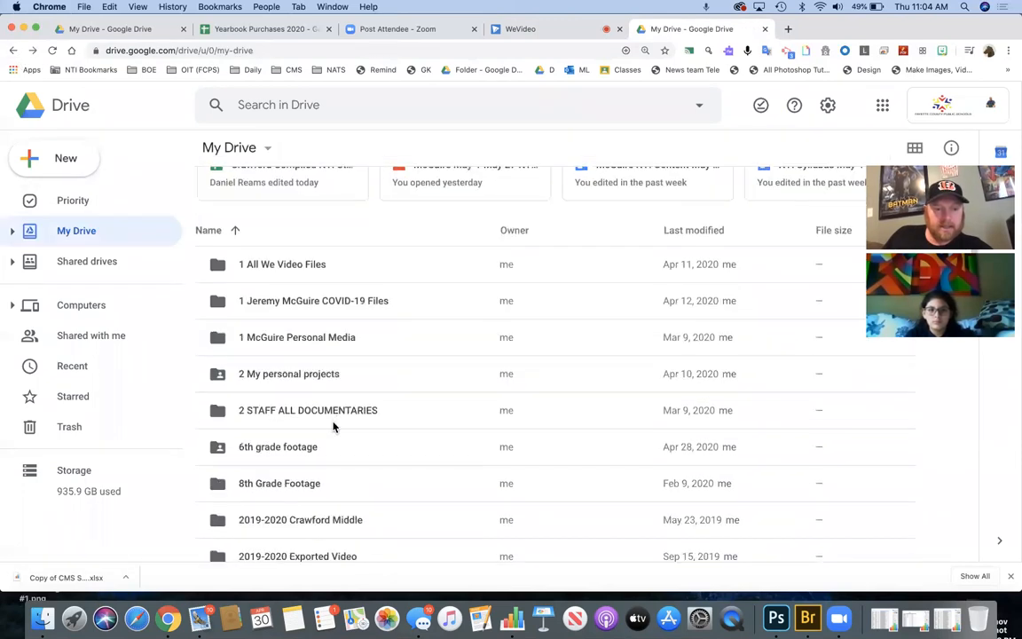
scroll(334, 426, "down", 1)
left_click(311, 385)
- Share the 6th grade footage folder with the suggested student and send the invitation
right_click(311, 388)
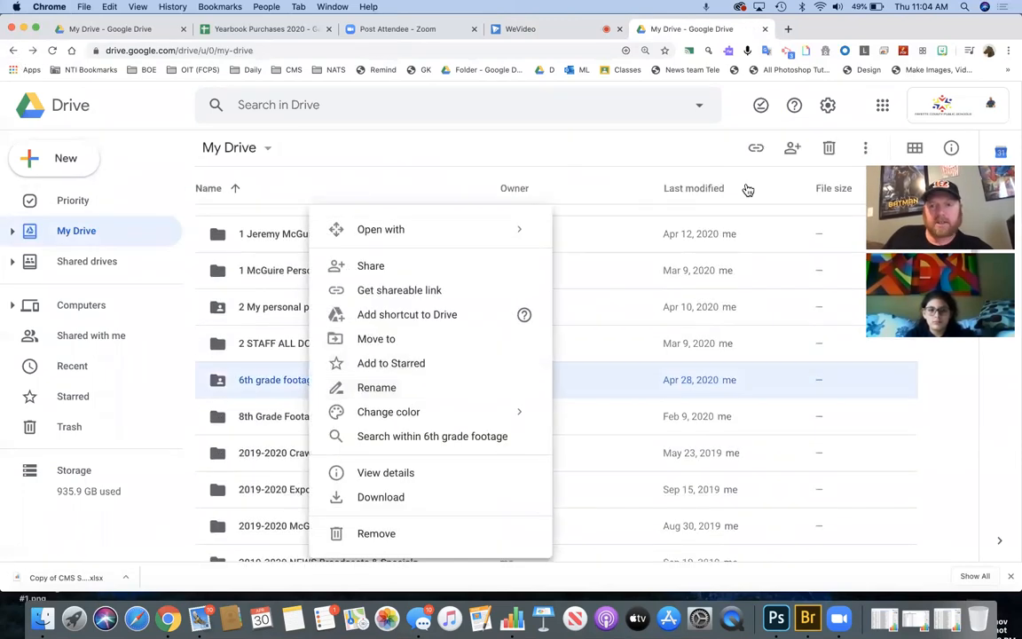
left_click(791, 160)
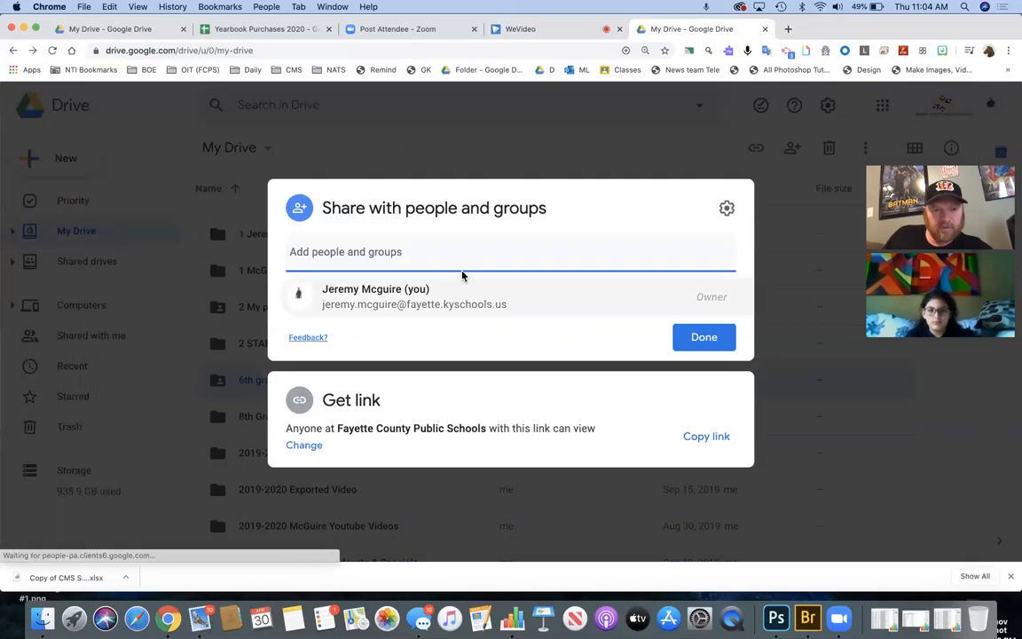
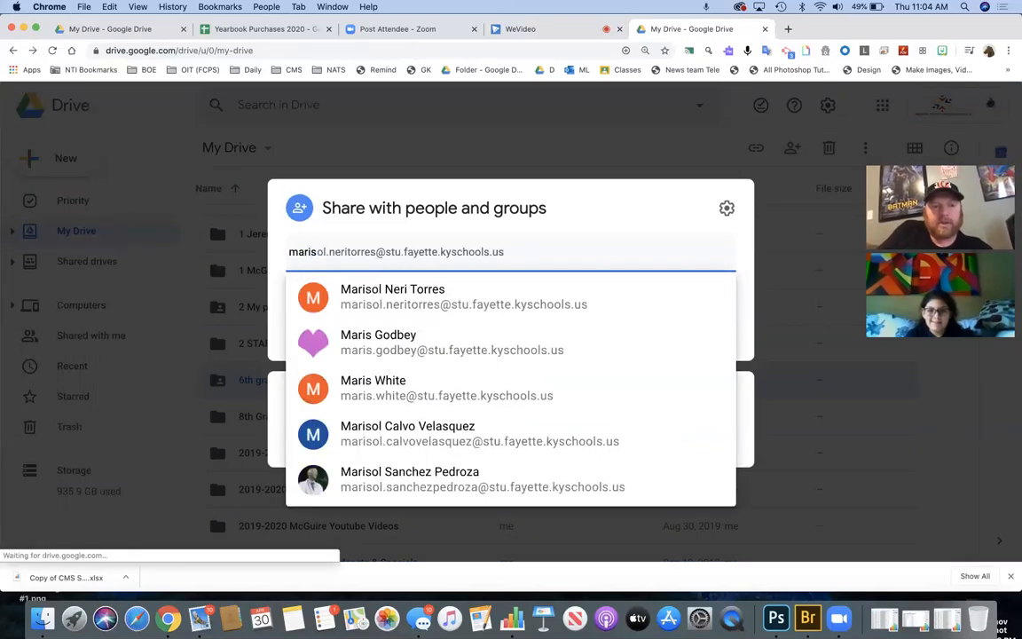
key("BackSpace")
key("BackSpace")
key("BackSpace")
key("BackSpace")
key("BackSpace")
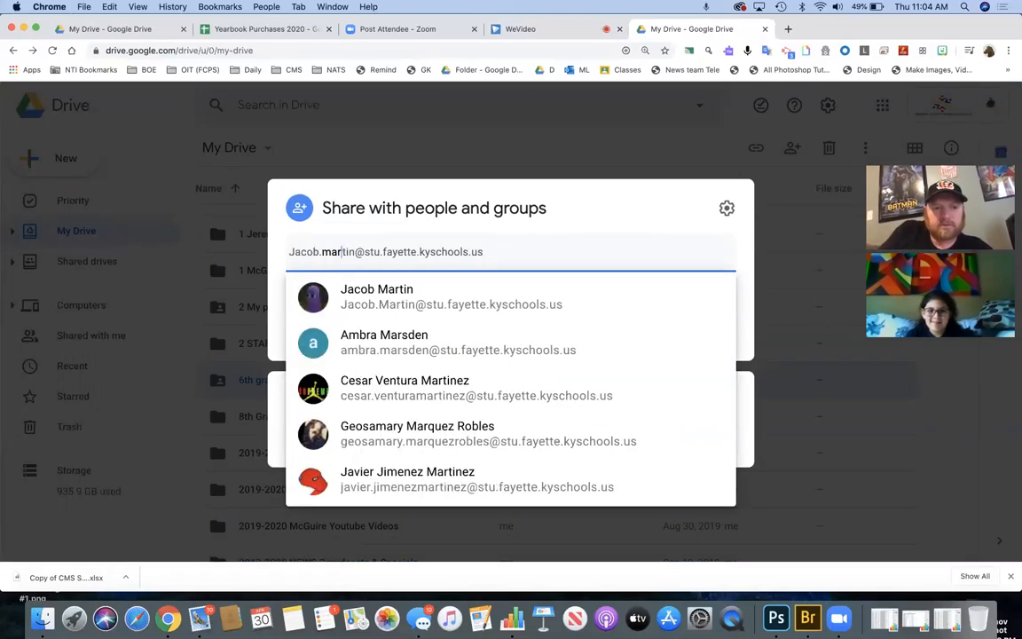
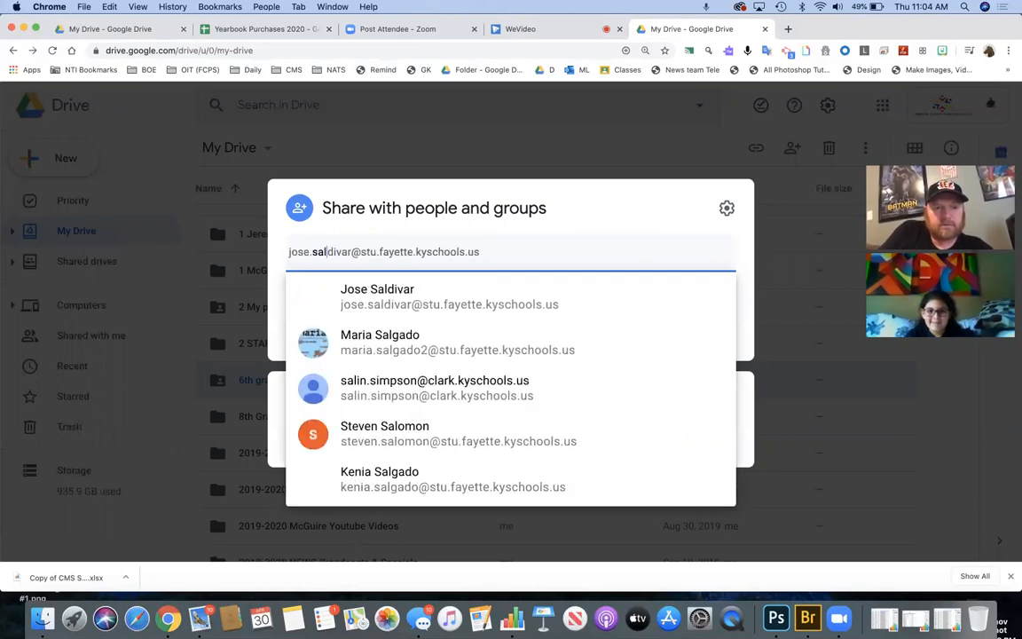
key("BackSpace")
key("BackSpace")
key("BackSpace")
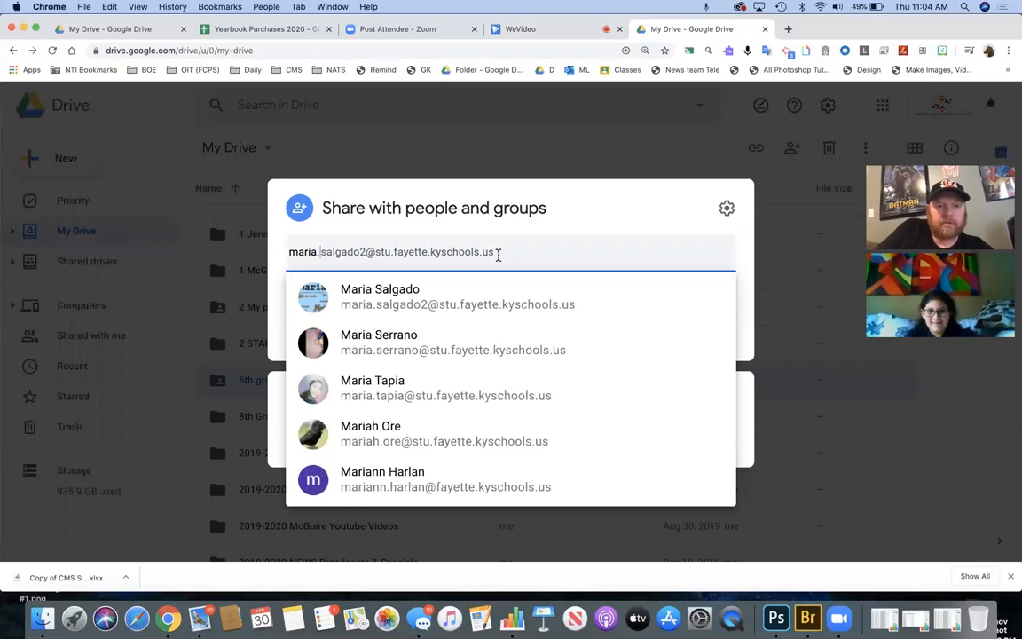
key("Return")
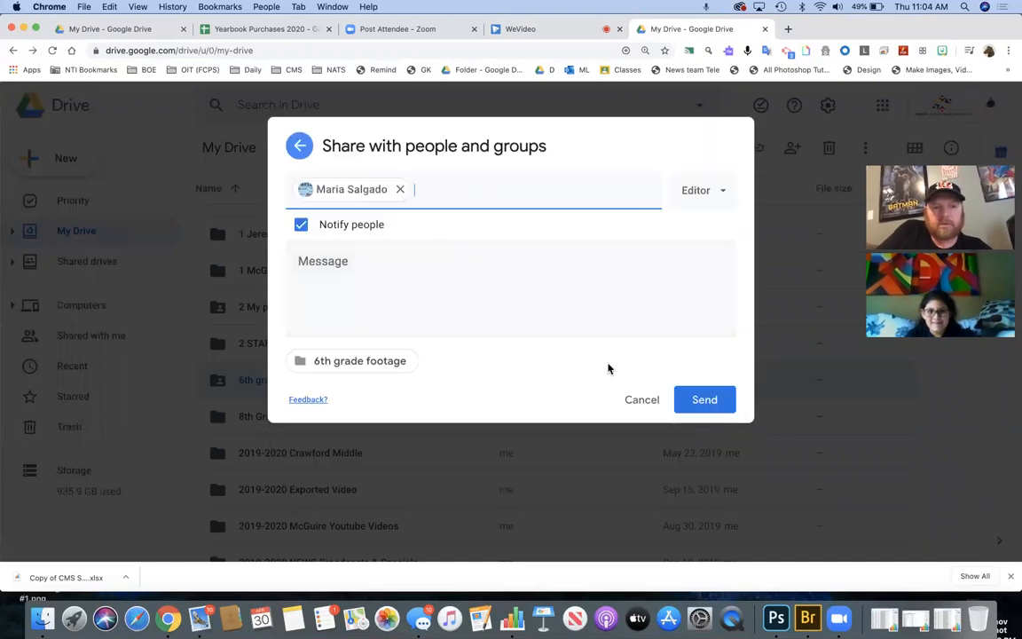
left_click(701, 402)
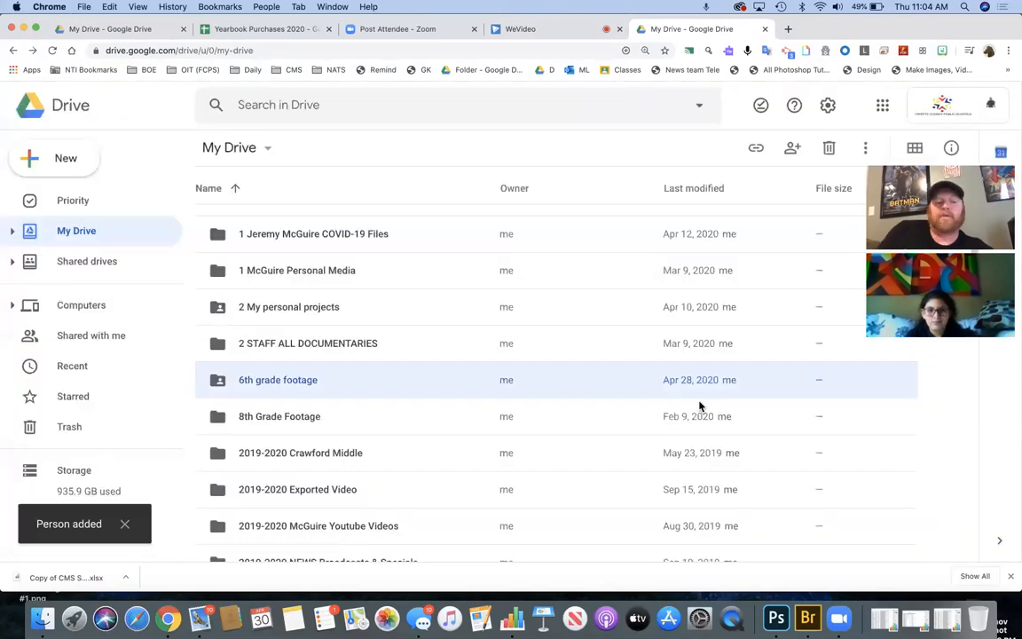
- Look inside the 2019-2020 Exported Video folder, then return to the WeVideo editor
scroll(330, 471, "down", 2)
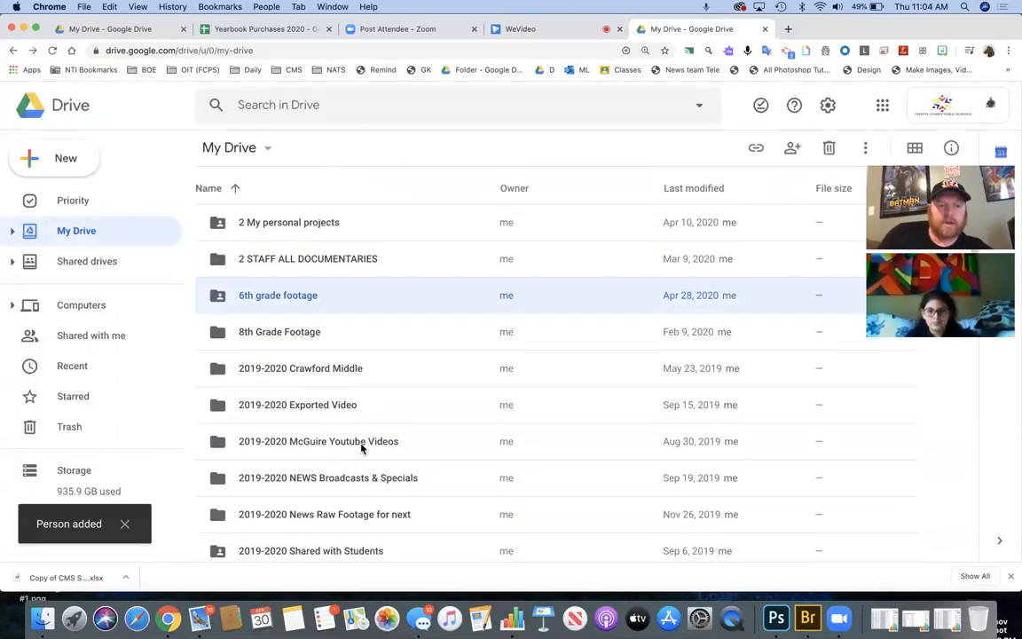
double_click(334, 405)
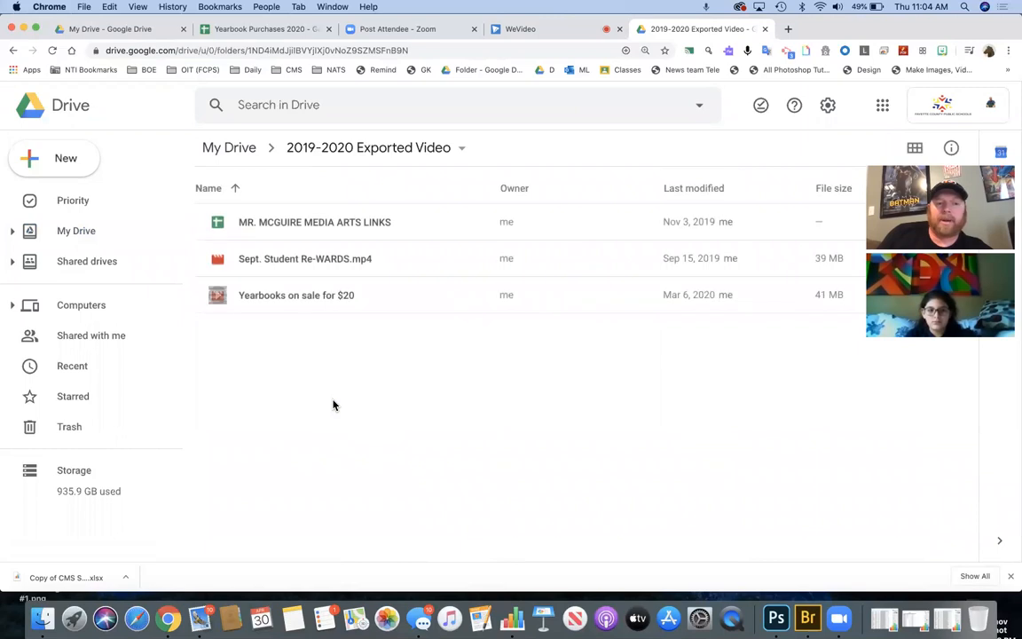
left_click(12, 50)
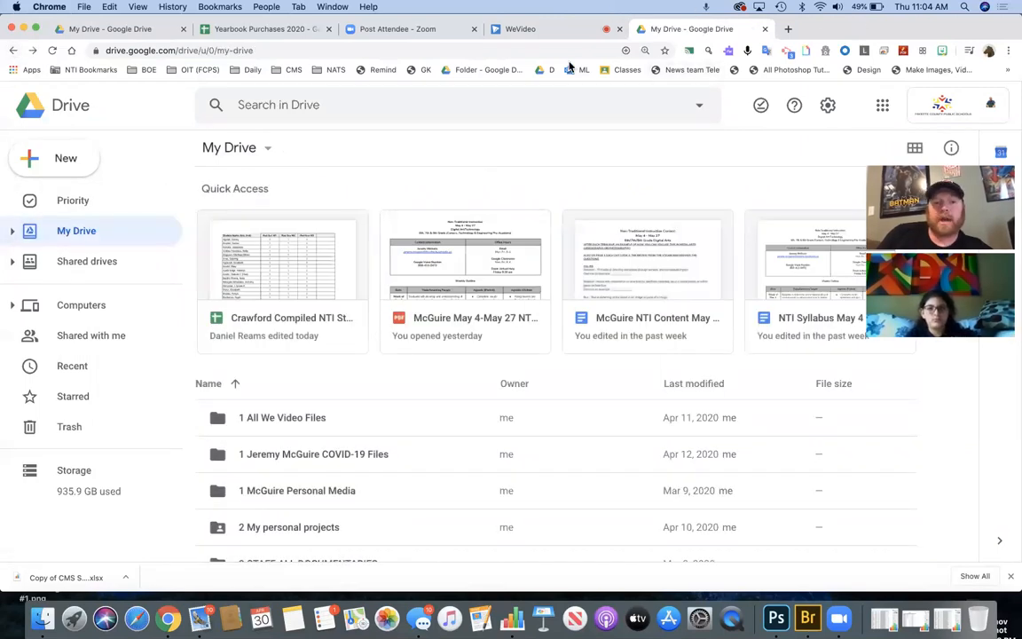
left_click_drag(847, 35, 819, 24)
left_click(506, 77)
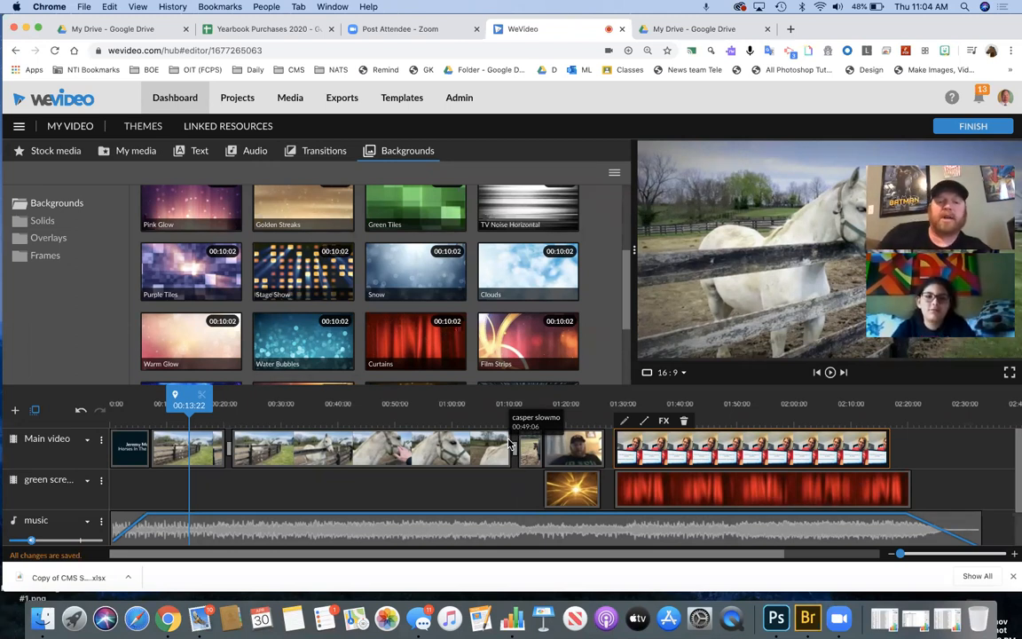
- Drag the horse project's playhead back to 00:00:00
left_click_drag(182, 395, 89, 395)
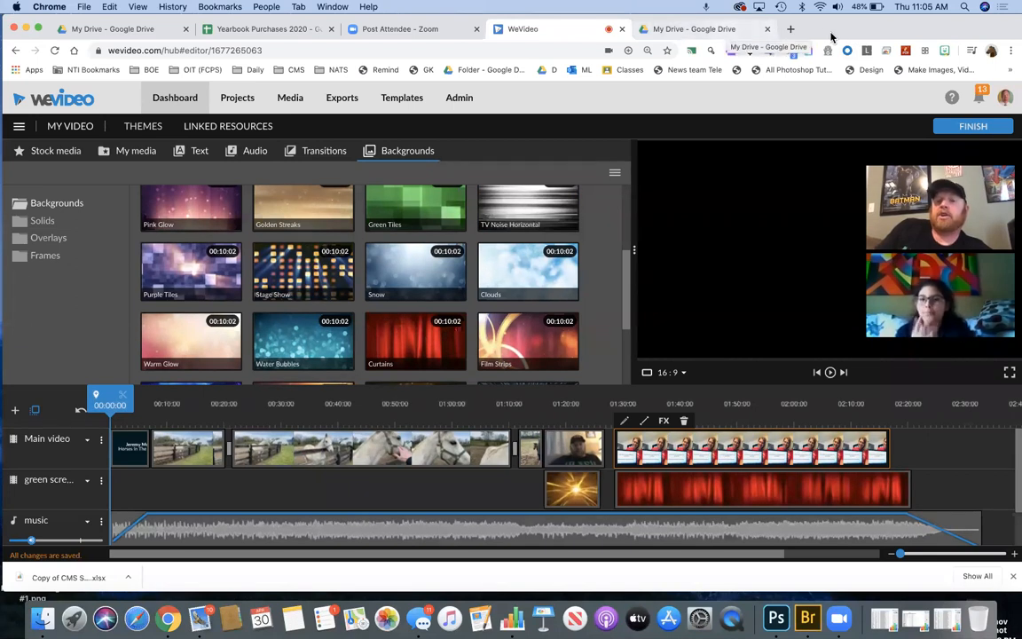
left_click_drag(832, 37, 833, 50)
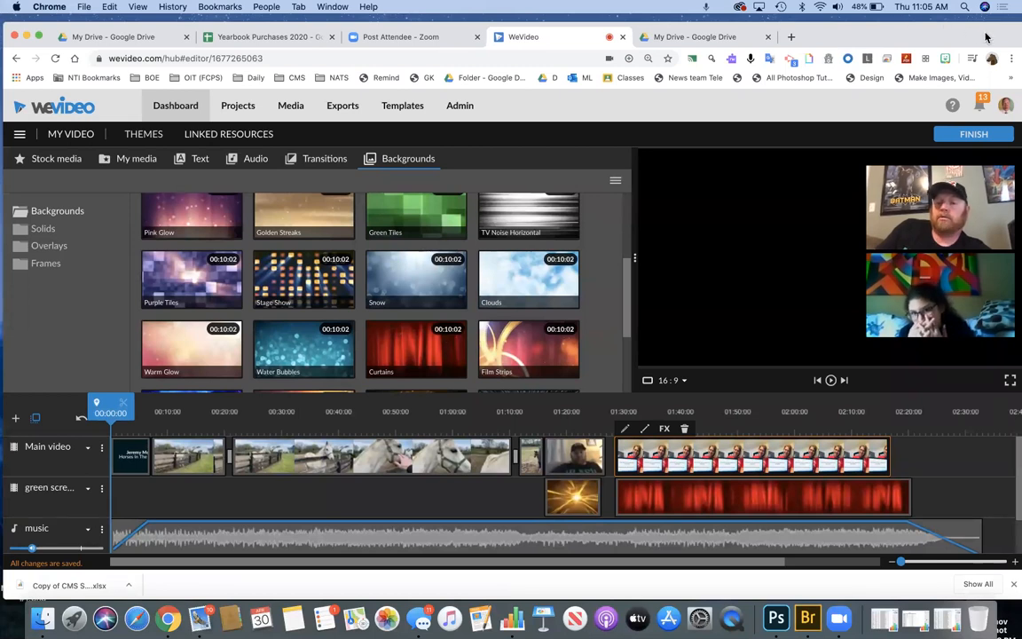
- Narrow the browser window and pull the Google Drive tab into its own window beside WeVideo
left_click_drag(1014, 36, 518, 76)
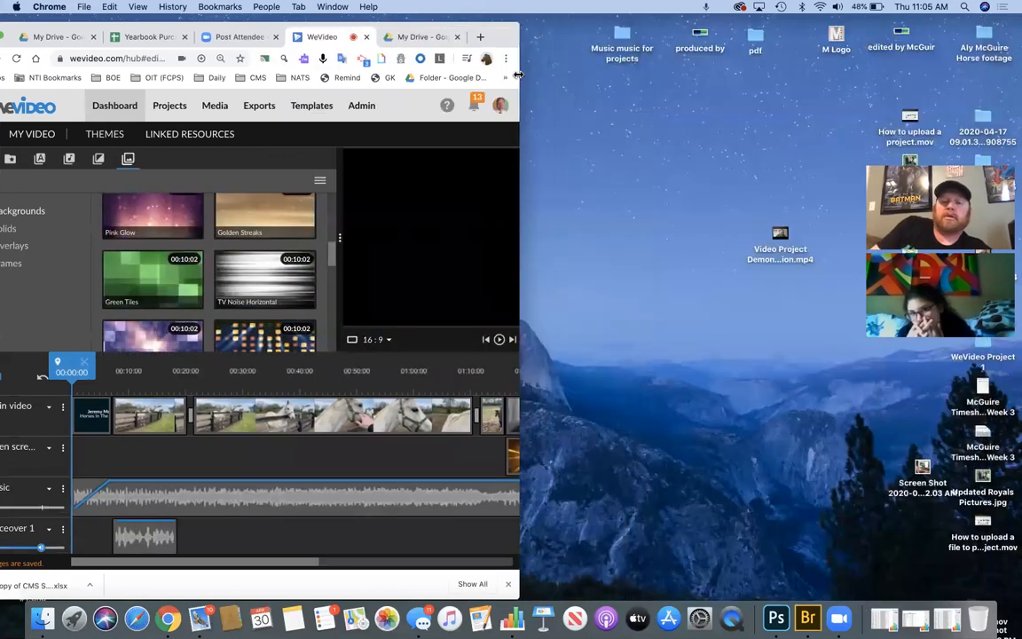
left_click_drag(502, 35, 533, 36)
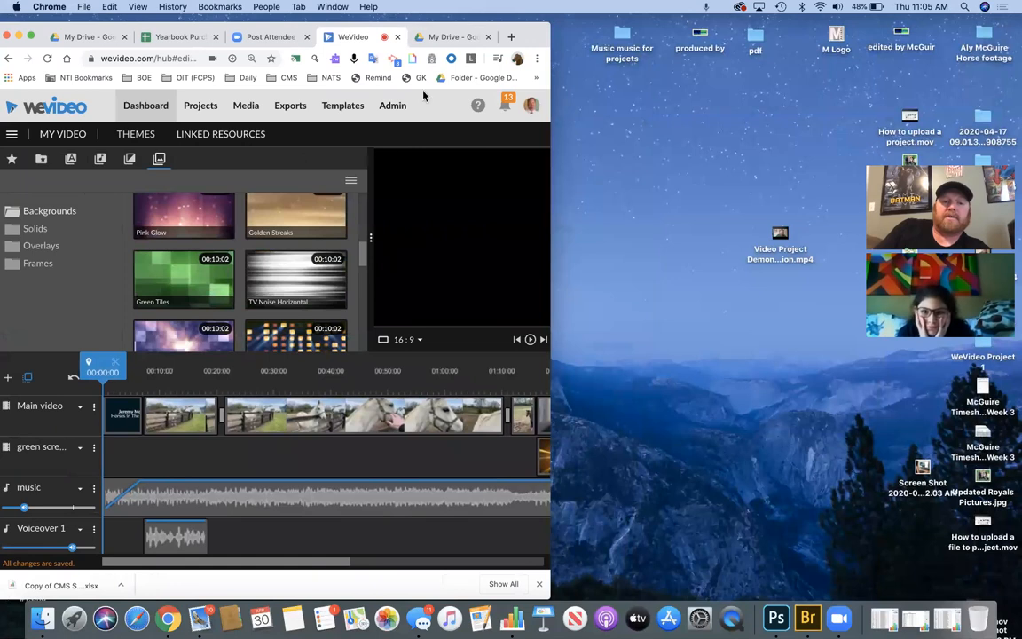
left_click(433, 38)
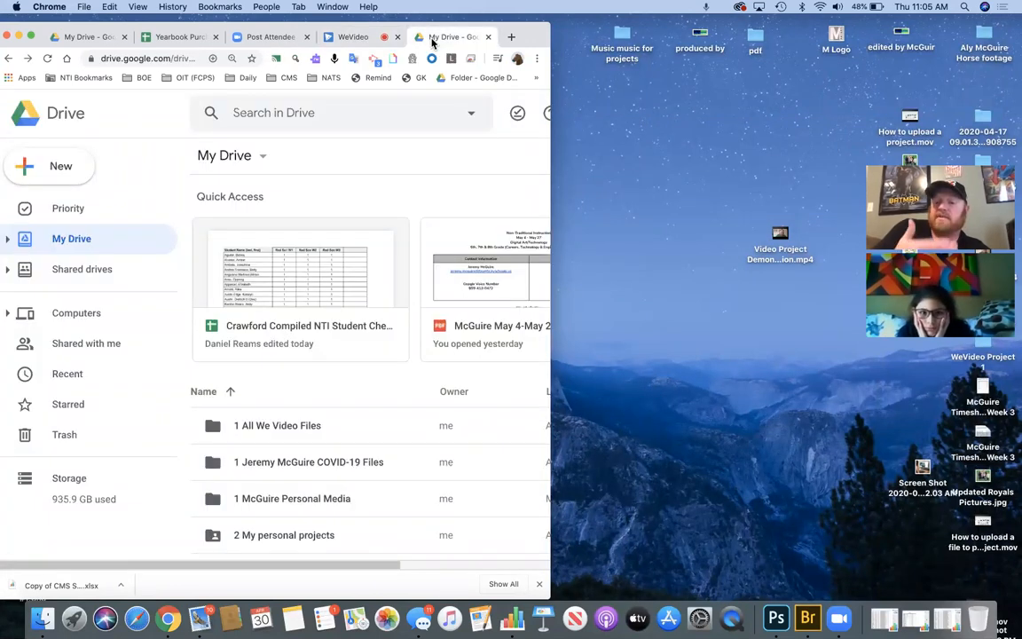
left_click_drag(432, 42, 647, 30)
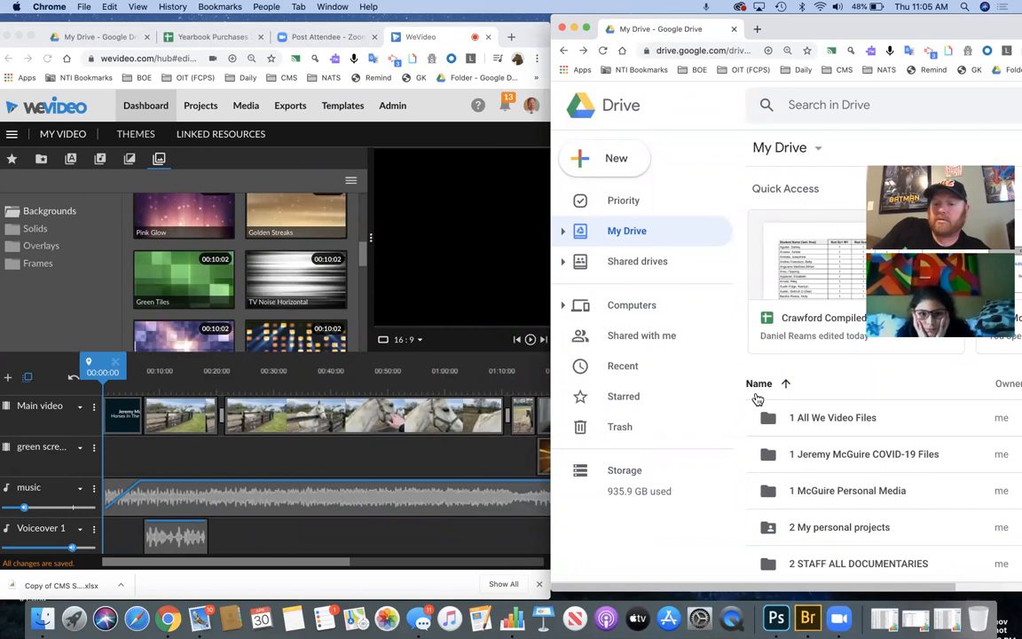
- Search Drive for 'how-to' and play Camera How-Too 1.mov with the volume turned down
left_click(859, 113)
type("how-to")
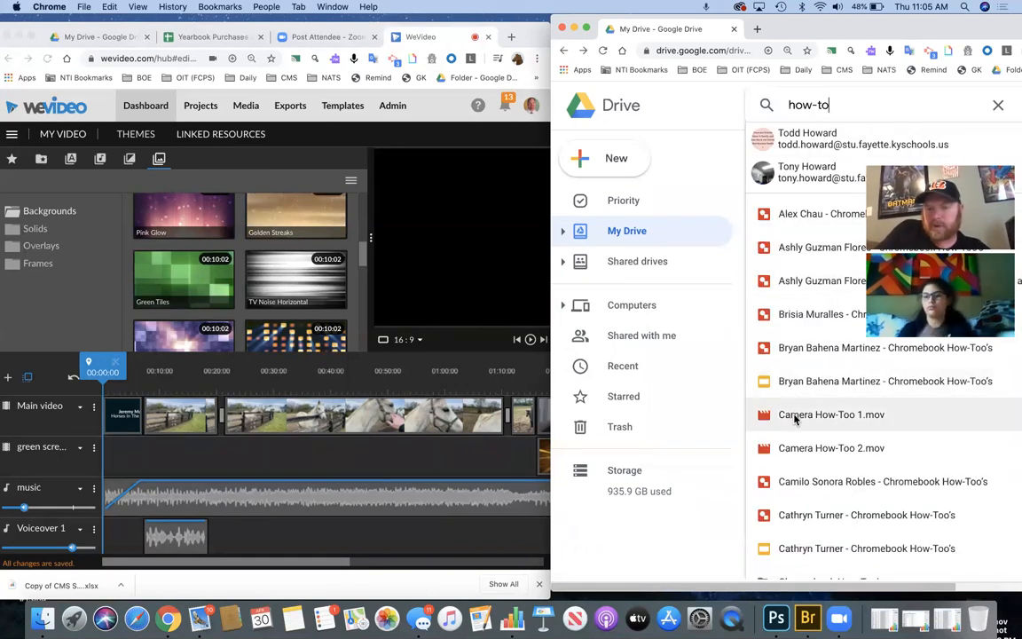
left_click(795, 417)
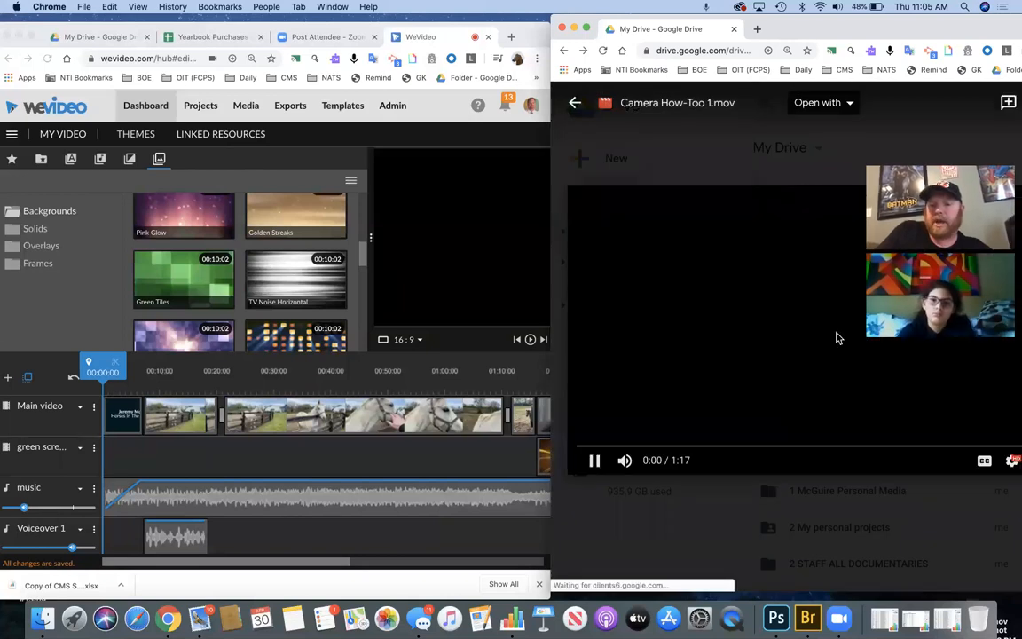
mouse_move(623, 465)
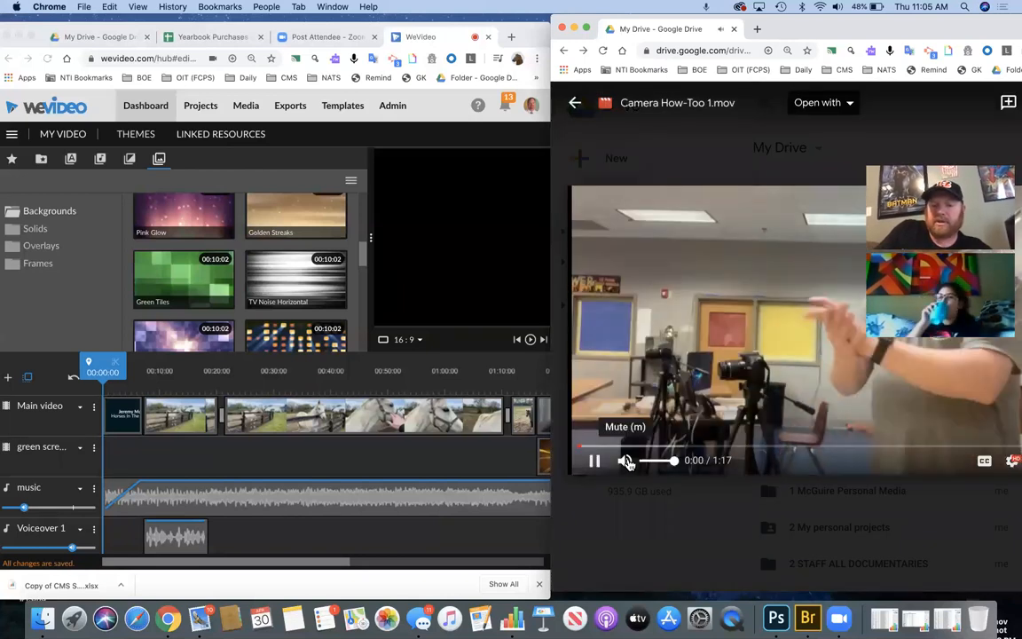
mouse_move(672, 463)
left_mouse_down()
mouse_move(646, 464)
mouse_move(685, 463)
left_mouse_up()
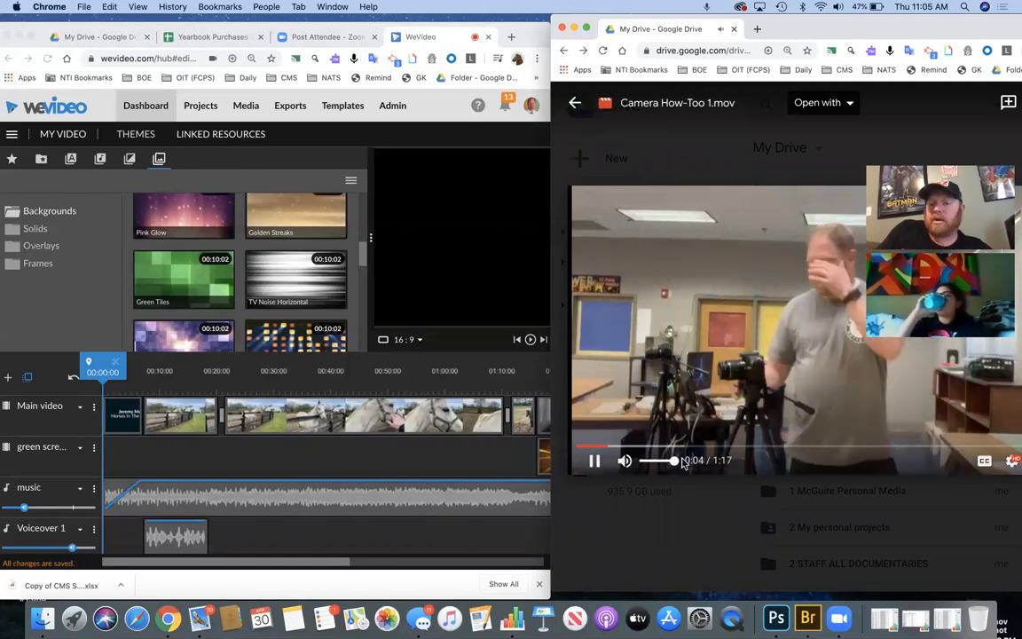
left_click(770, 384)
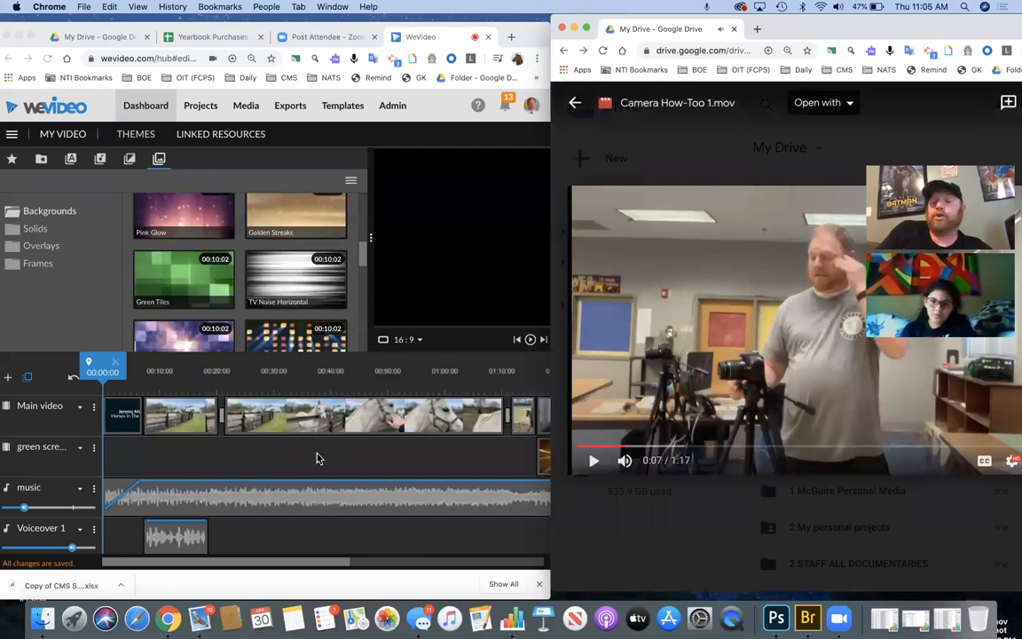
left_click(594, 461)
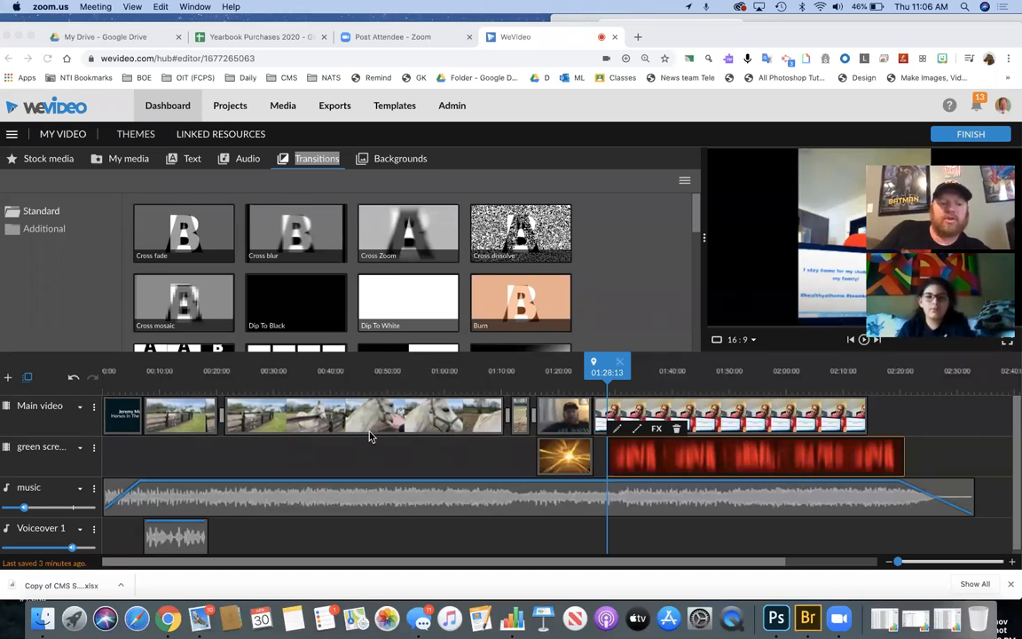
- Step the playhead through the clips to the red clip's start and play from there
left_click(209, 421)
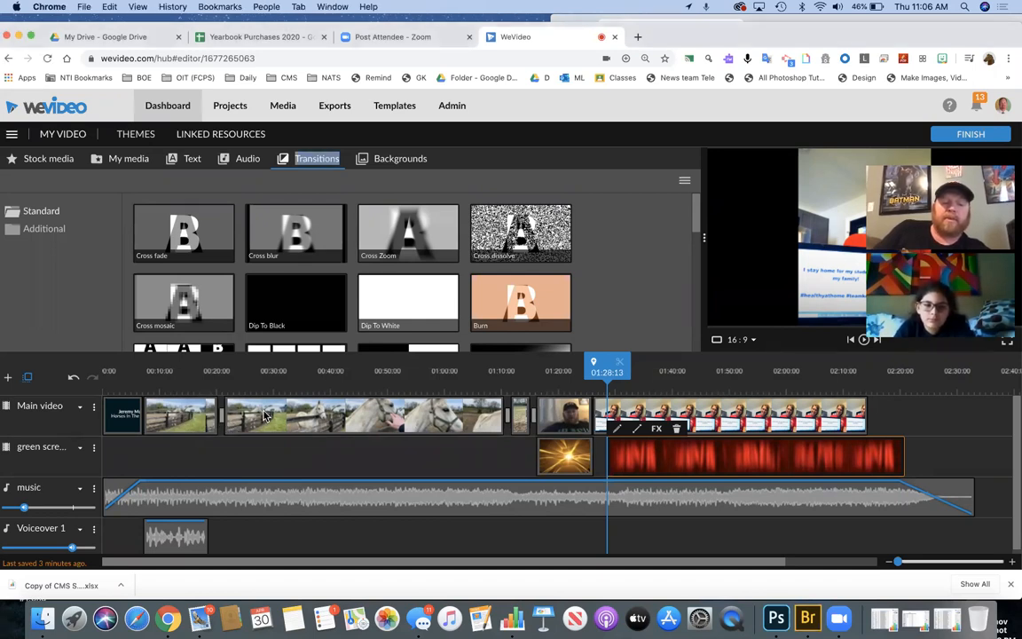
left_click(264, 416)
left_click(517, 417)
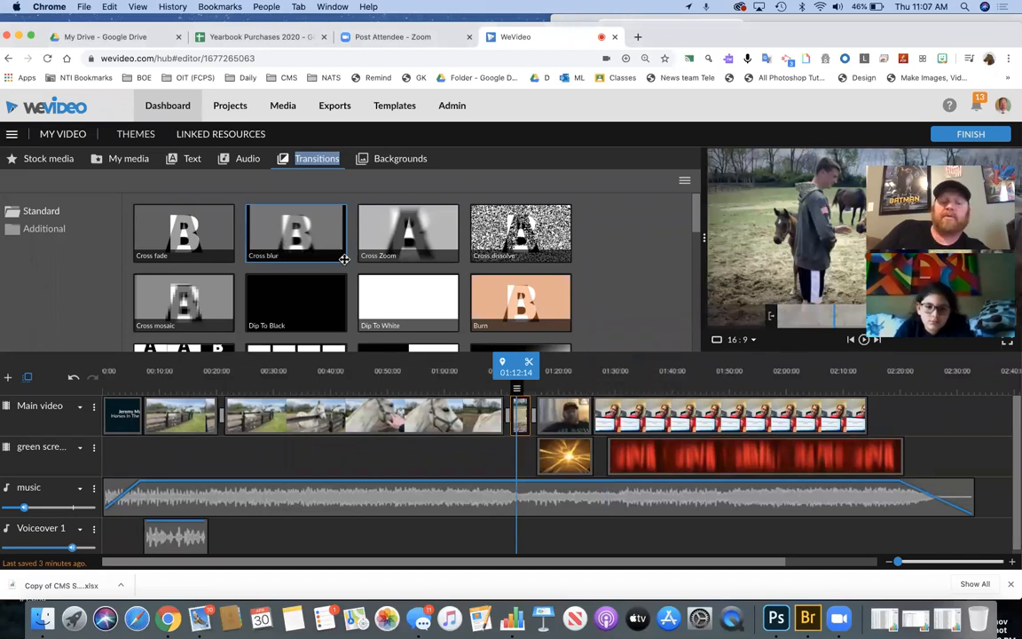
left_click(572, 428)
left_click(631, 415)
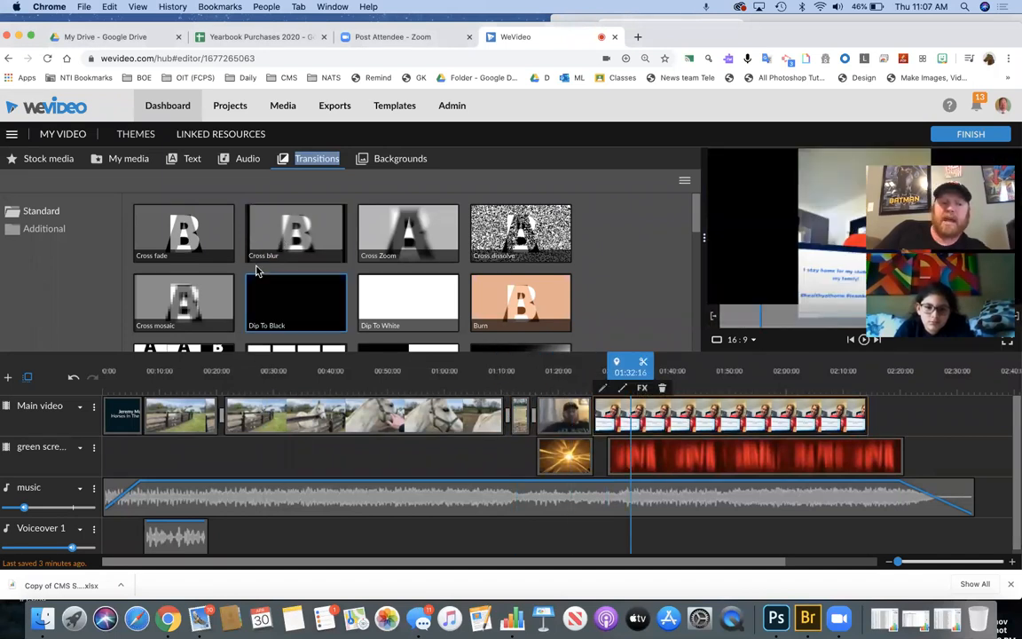
left_click(210, 242)
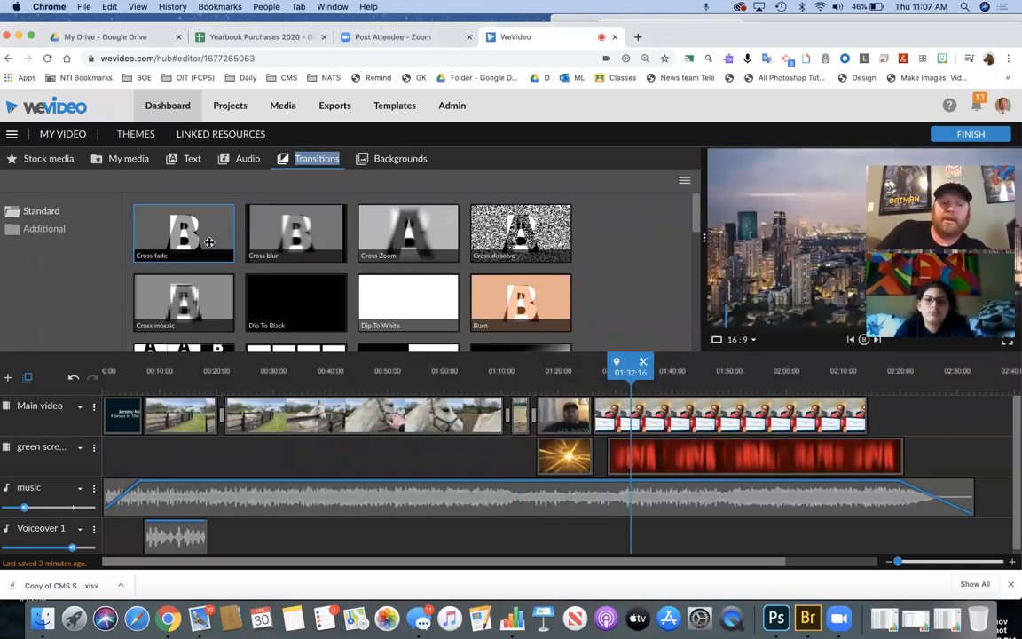
left_click(590, 413)
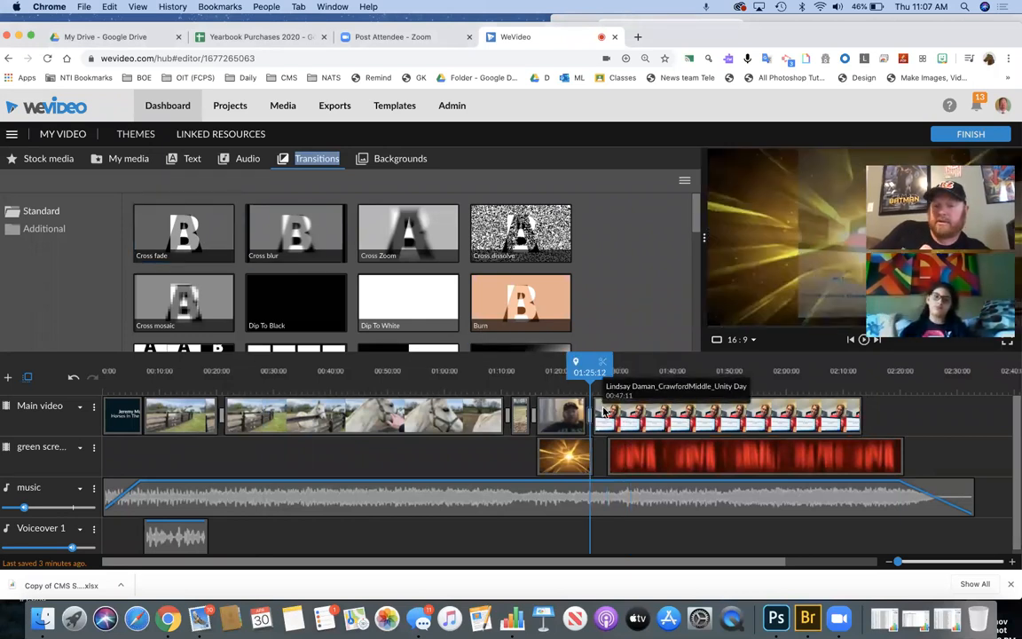
left_click_drag(590, 371, 585, 371)
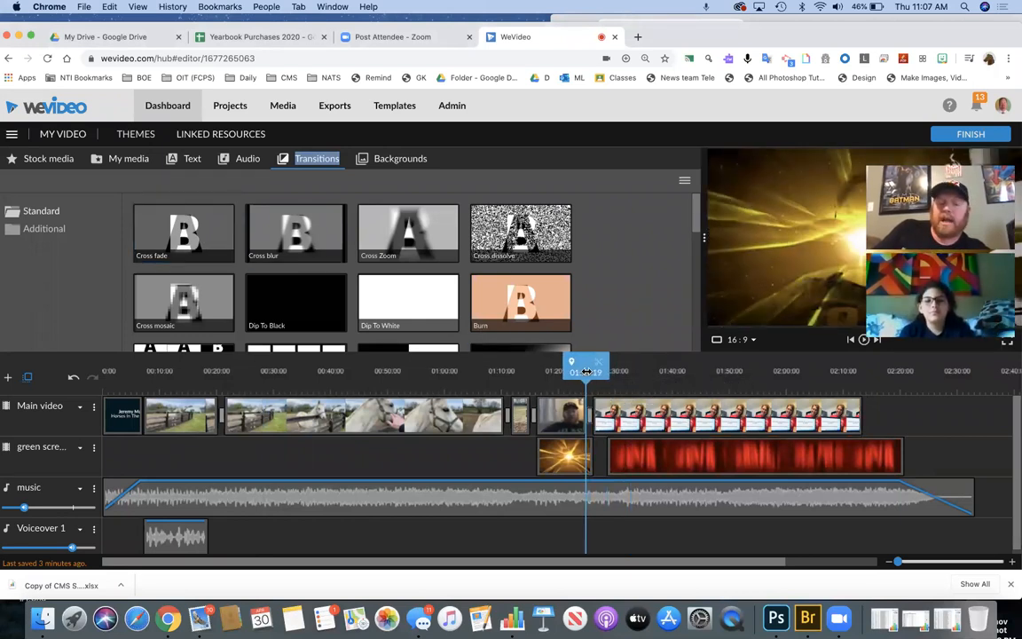
key("space")
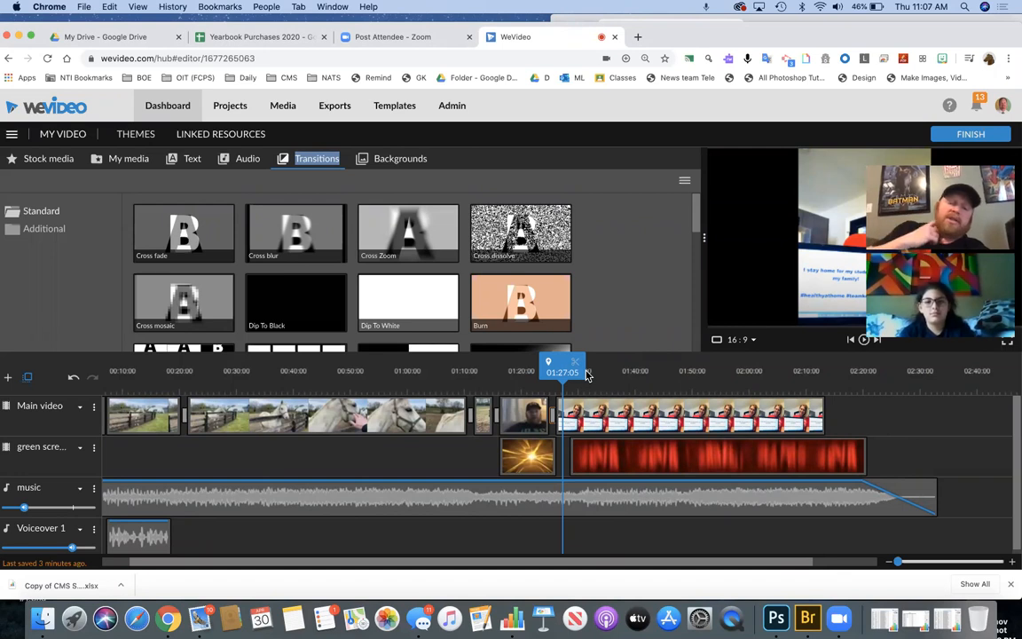
- Slide the red green-screen clip left until it butts against the golden burst clip
scroll(418, 279, "down", 5)
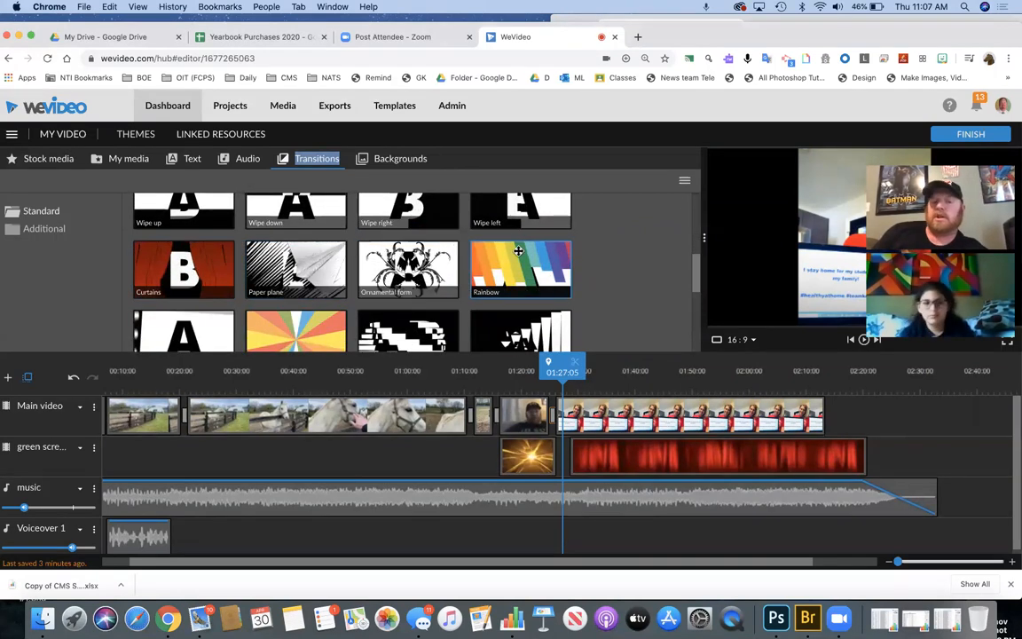
scroll(518, 251, "down", 2)
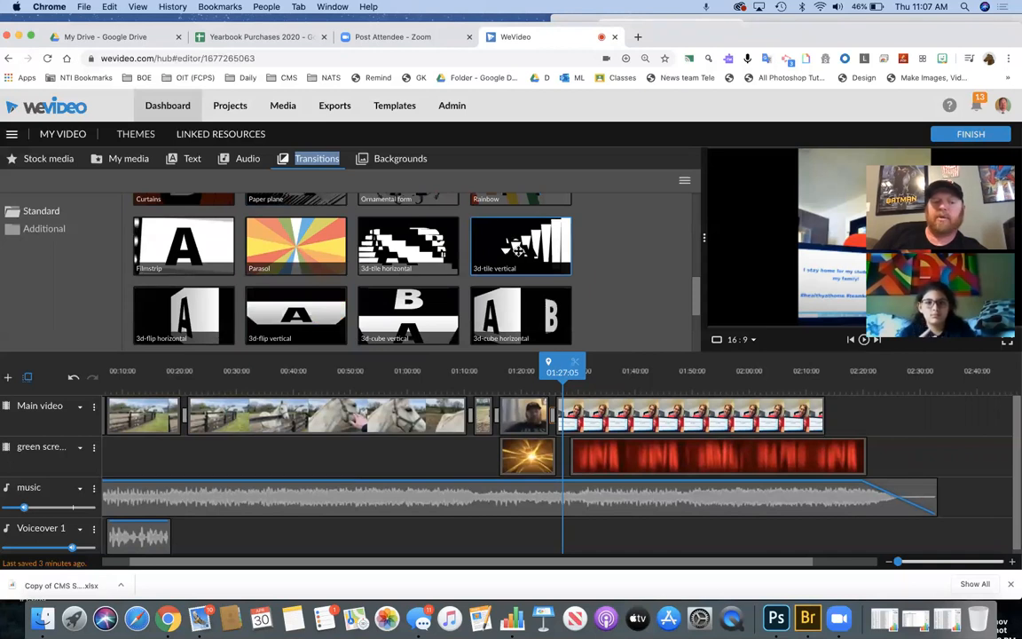
scroll(519, 251, "down", 2)
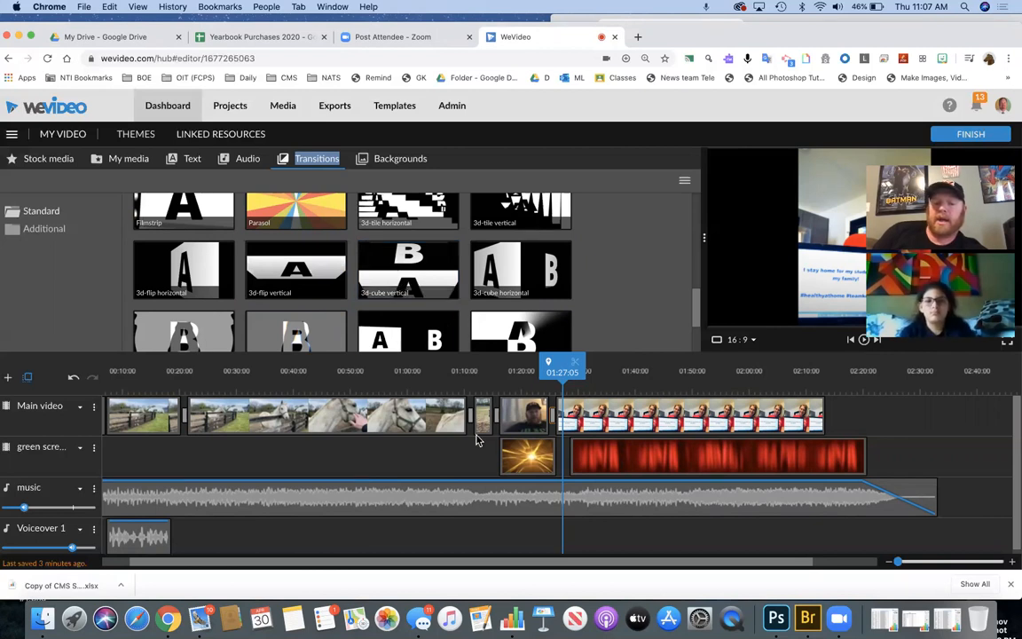
left_click_drag(575, 449, 562, 449)
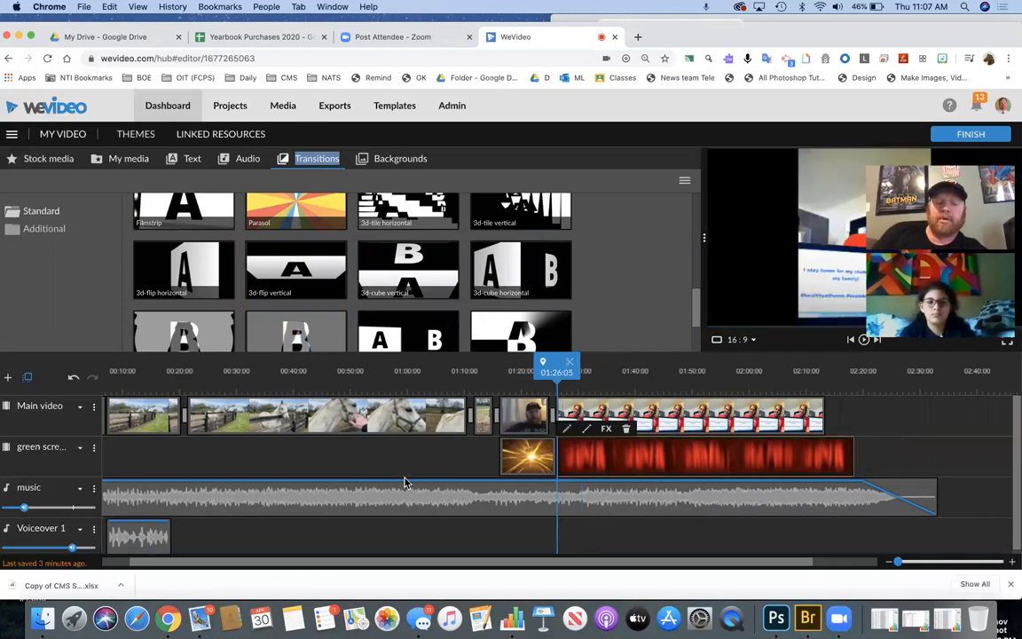
scroll(404, 482, "left", 2)
scroll(215, 501, "down", 1)
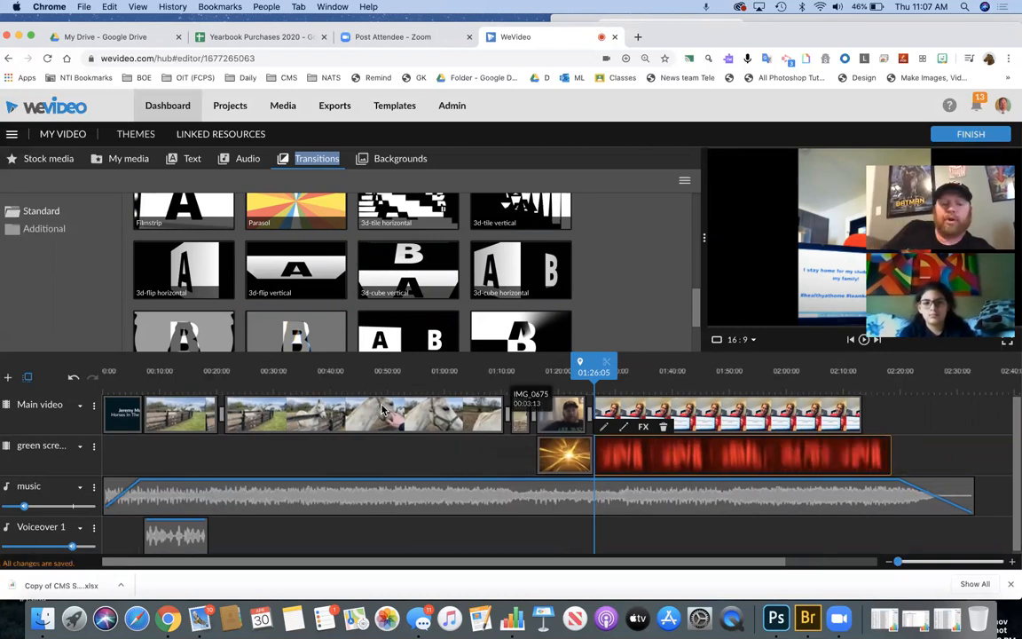
- Move the playhead to about 00:45:05 in the horse footage and zoom in there
left_click(360, 380)
mouse_move(361, 384)
left_mouse_down()
mouse_move(331, 383)
mouse_move(362, 385)
left_mouse_up()
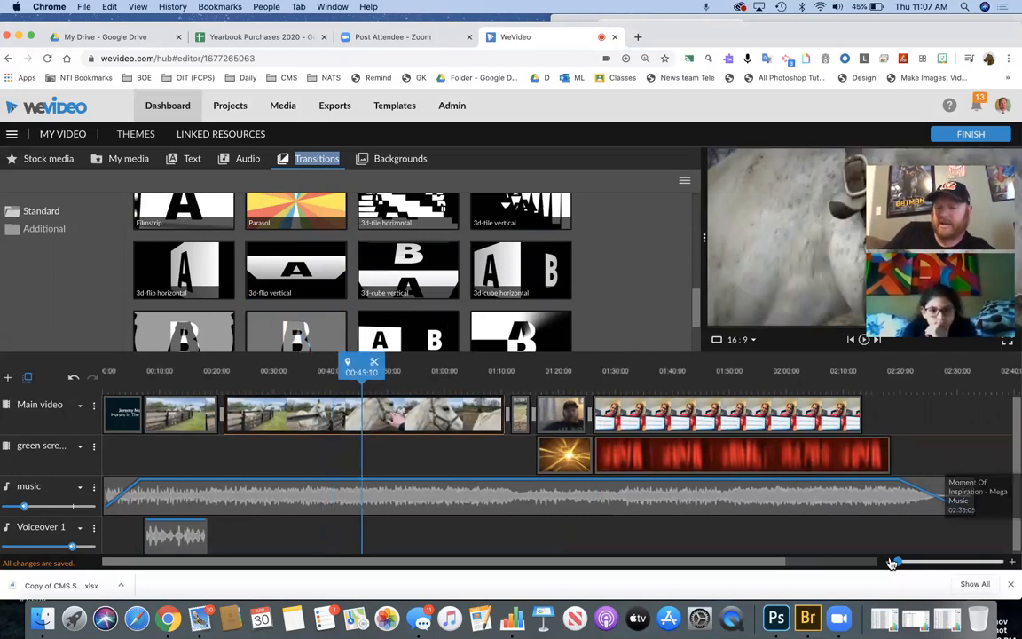
left_click_drag(899, 561, 948, 561)
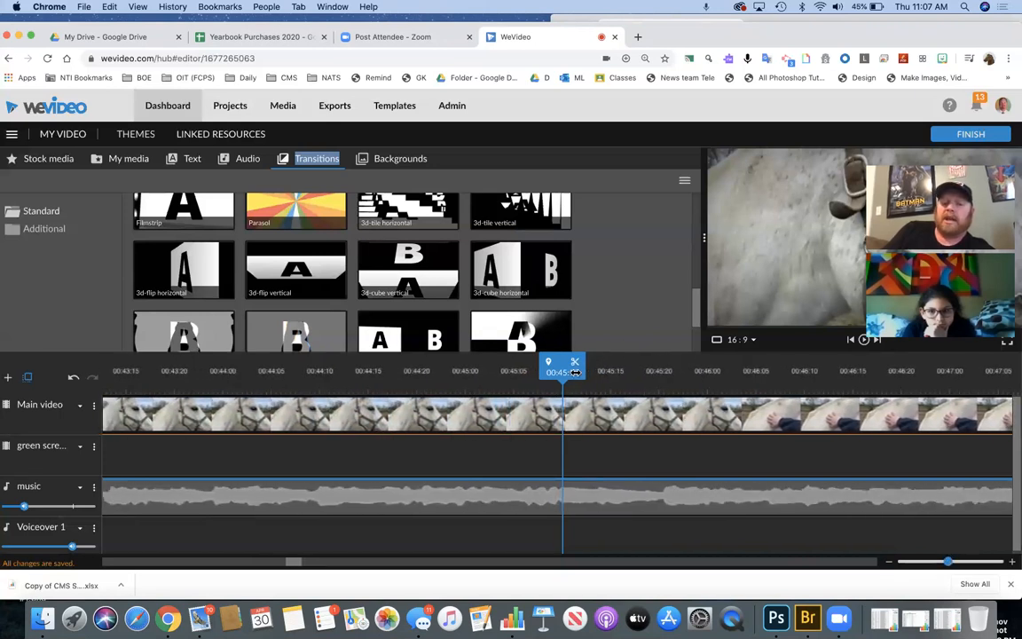
- Preview the horse footage from 00:45:06, then zoom in and step the playhead to 00:46:18
left_click_drag(575, 373, 535, 373)
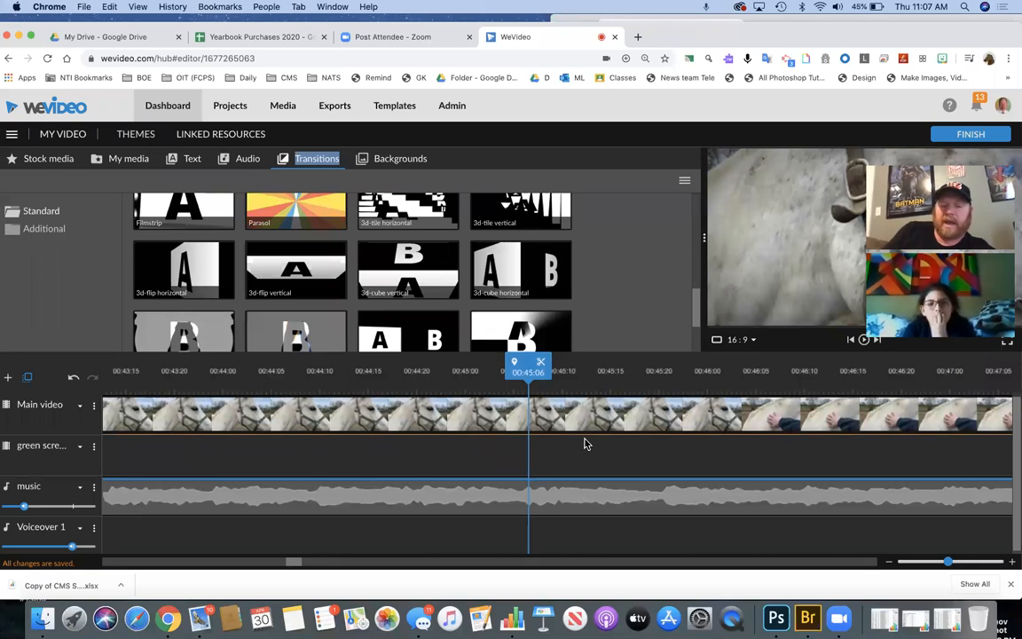
key("space")
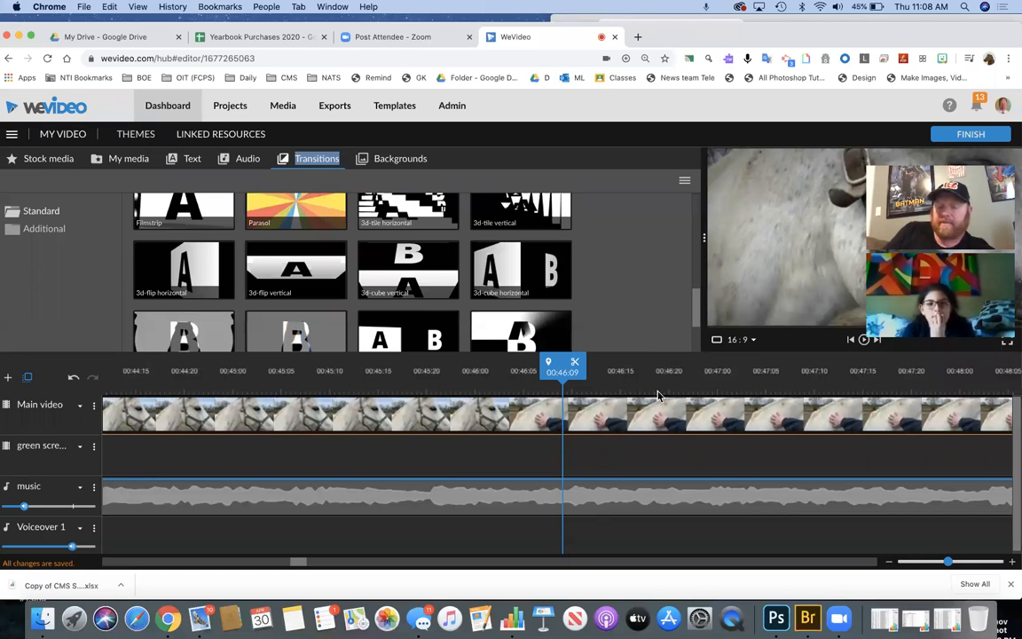
left_click_drag(936, 563, 874, 562)
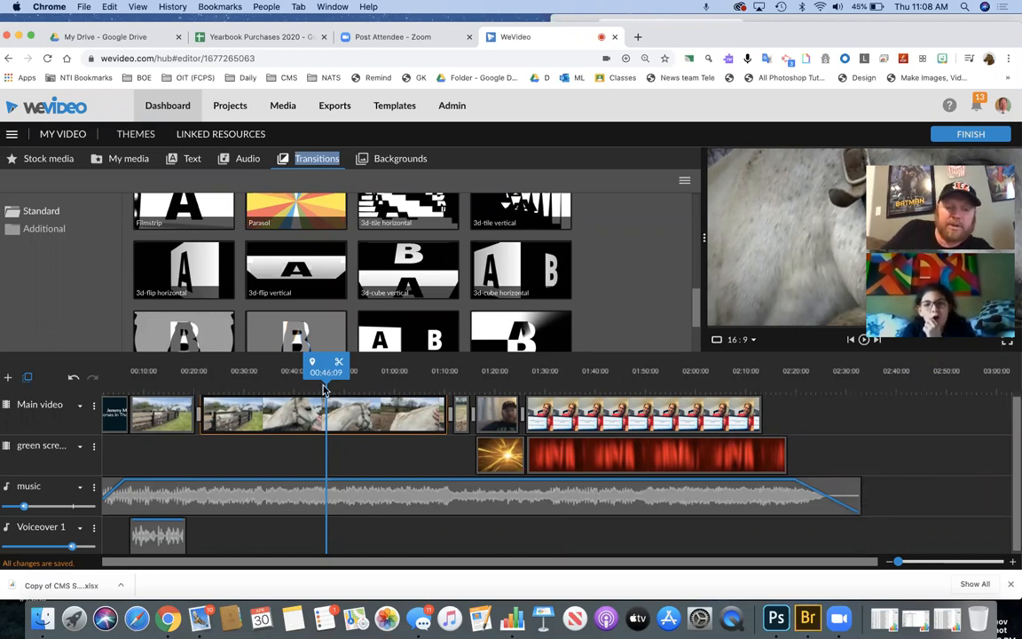
left_click_drag(319, 375, 323, 376)
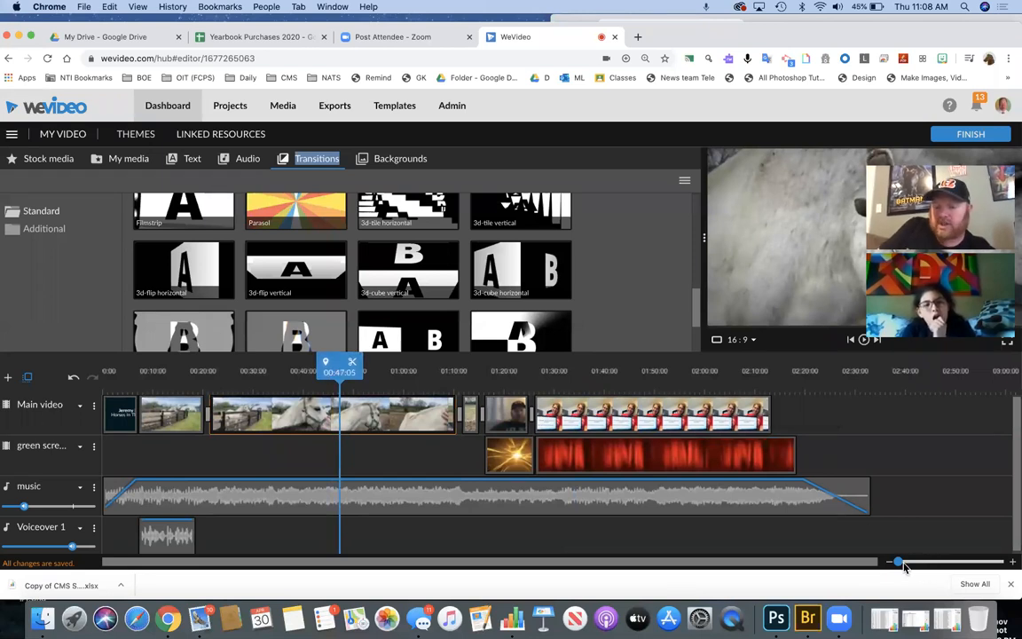
left_click_drag(899, 562, 1003, 562)
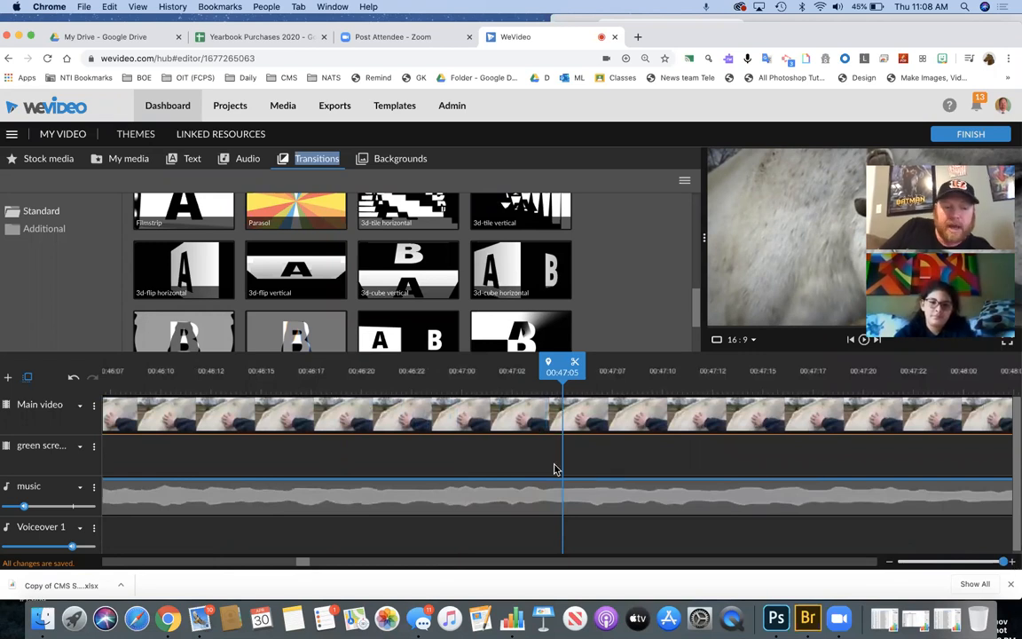
left_click_drag(563, 367, 526, 368)
key("Left")
key("Left")
key("Left")
key("Left")
key("Left")
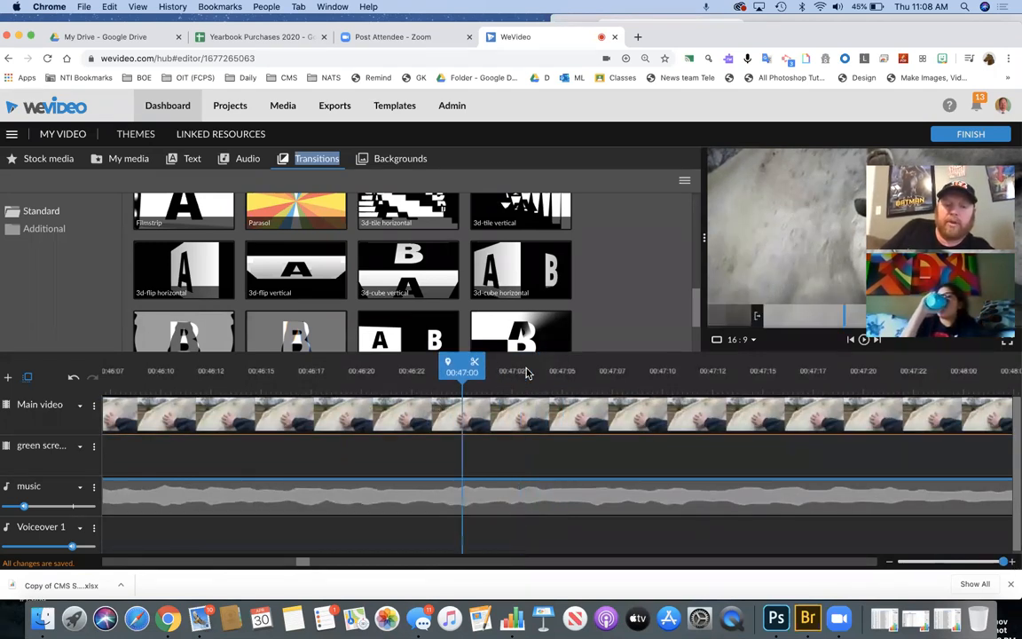
key("Left")
key("Left")
key("Left")
key("Left")
key("Left")
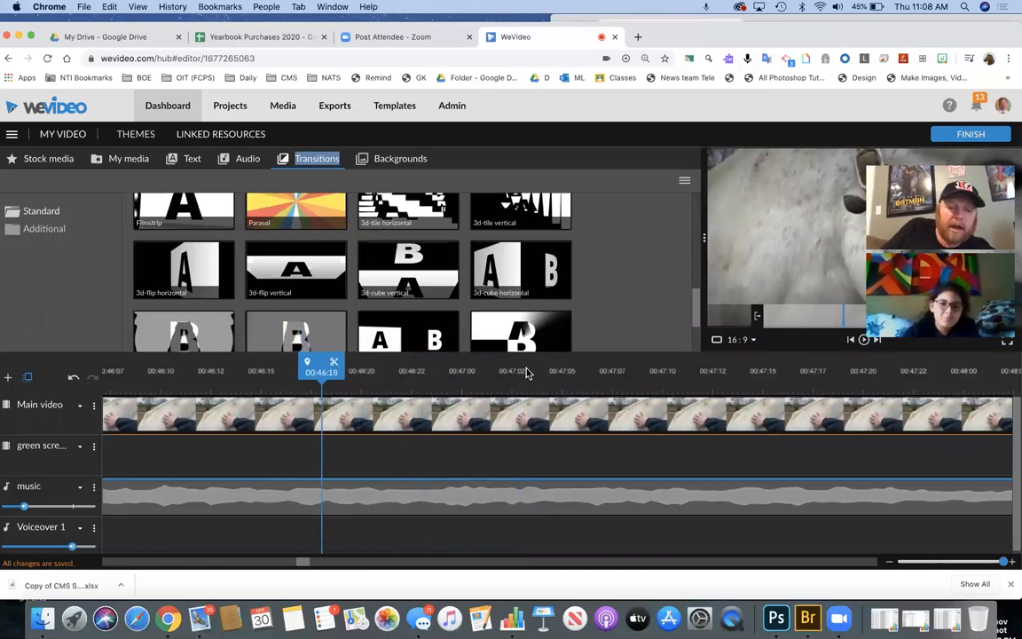
- Cut the horse clip at 00:46:18 and 00:46:22, select the short piece, and zoom in on it
left_click(335, 361)
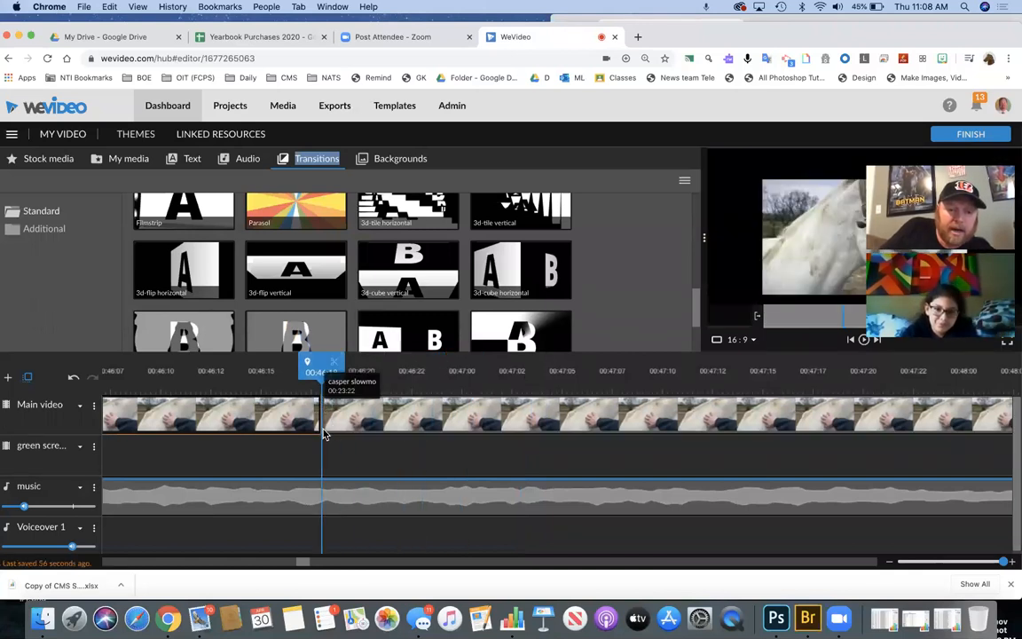
left_click_drag(321, 371, 527, 377)
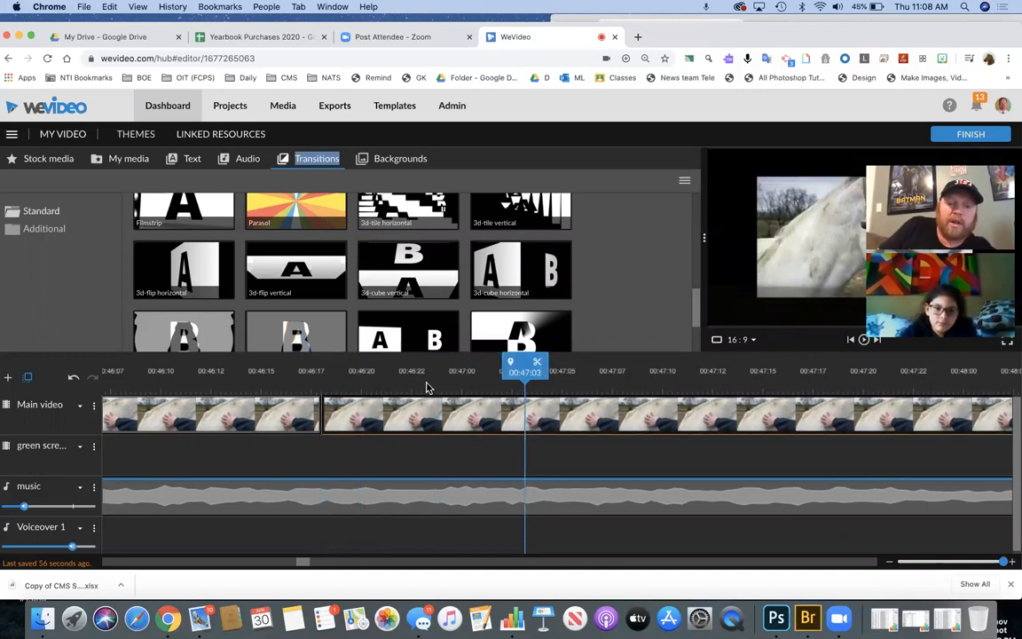
left_click_drag(510, 372, 397, 372)
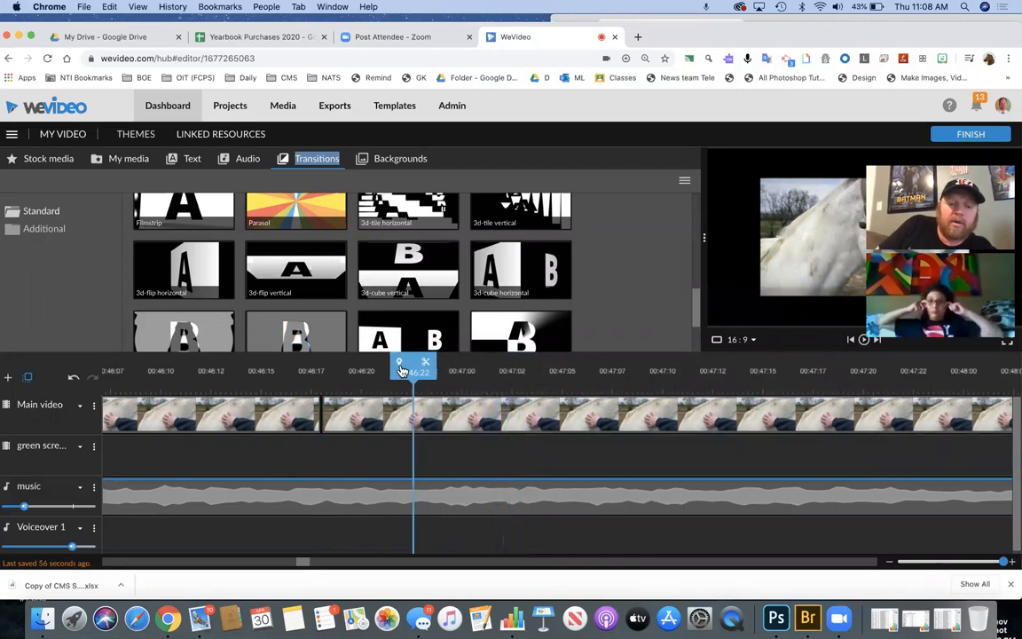
left_click(425, 368)
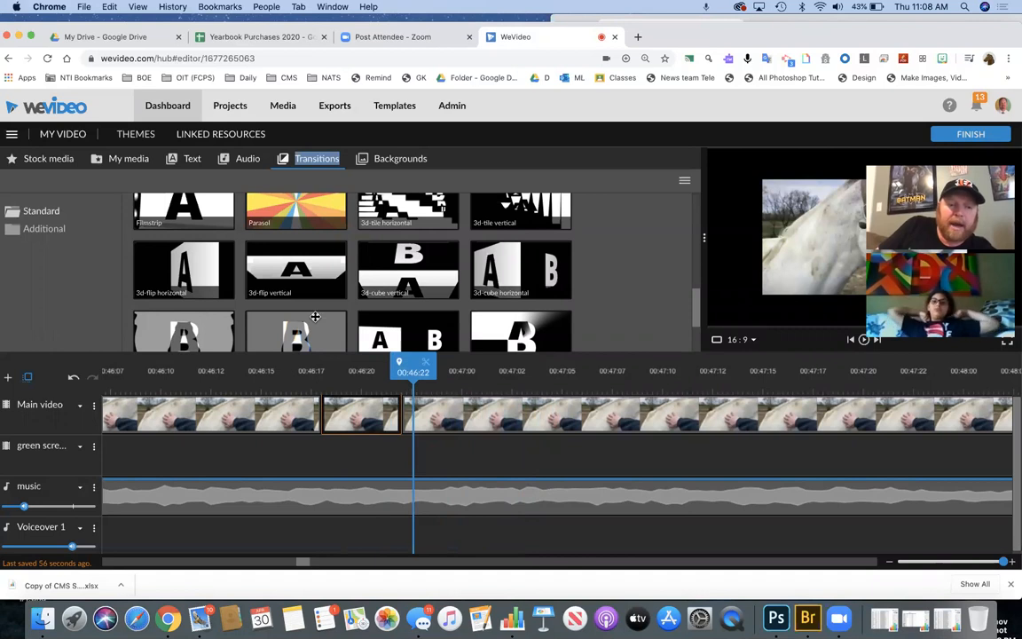
left_click(364, 425)
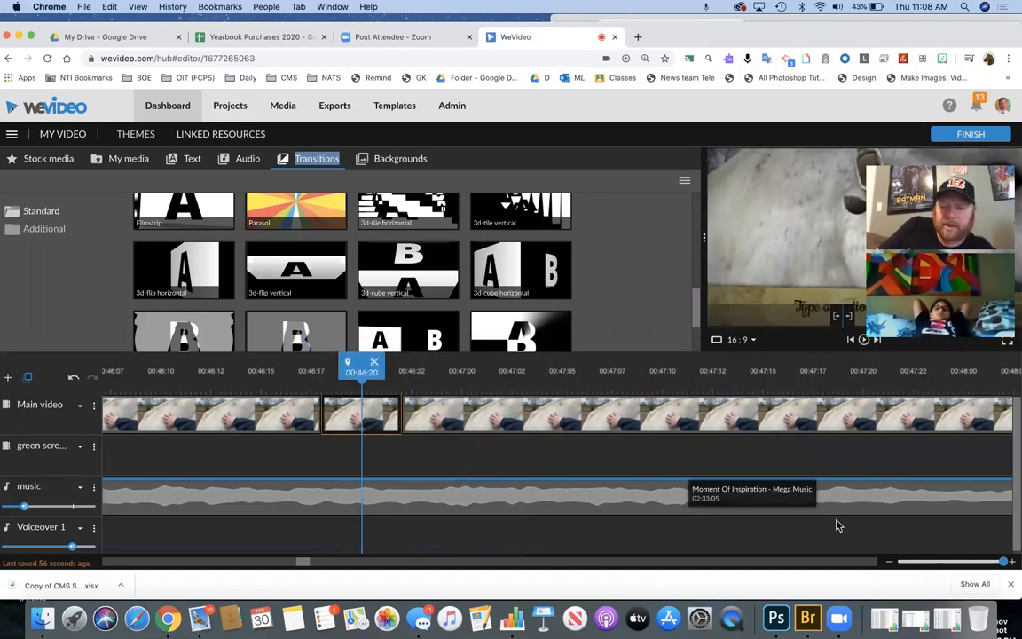
left_click(910, 561)
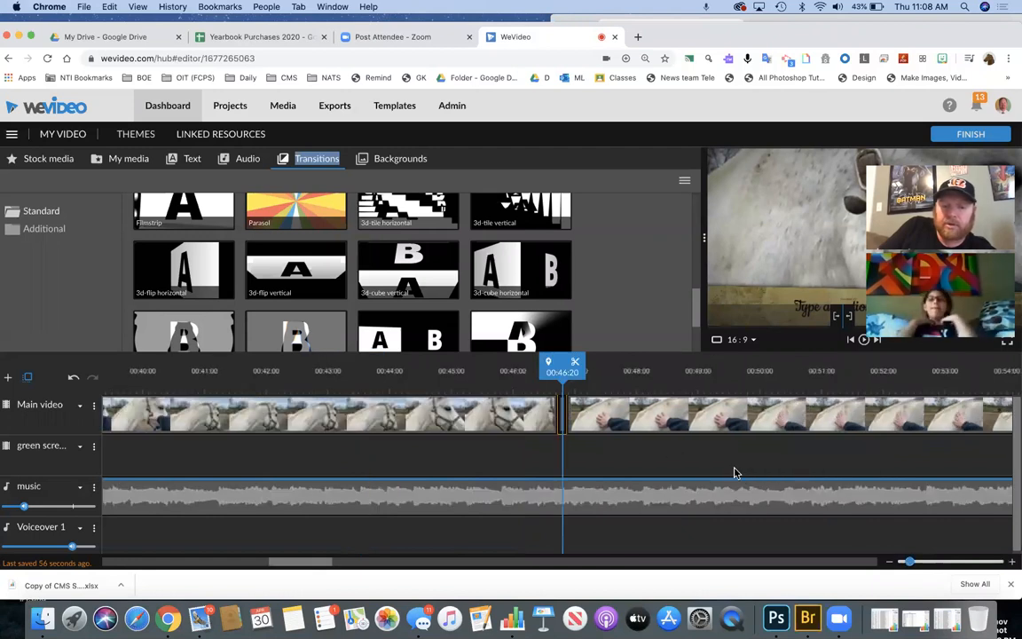
left_click_drag(910, 561, 926, 559)
left_click_drag(969, 556, 987, 560)
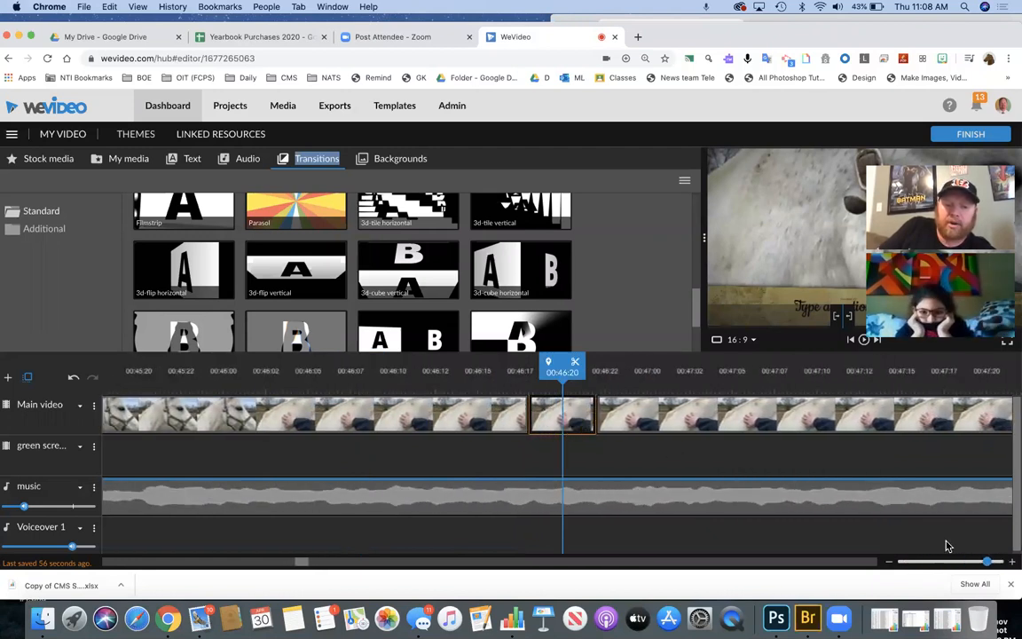
- In the short piece's animation settings, frame the start tightly on the horse at scale 3.24
double_click(563, 415)
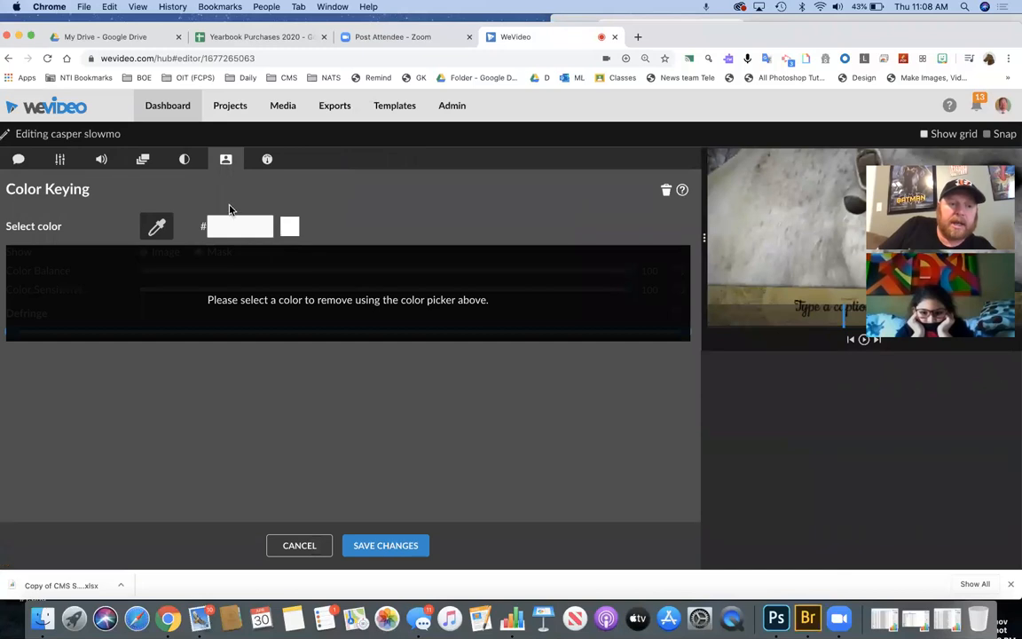
left_click(143, 160)
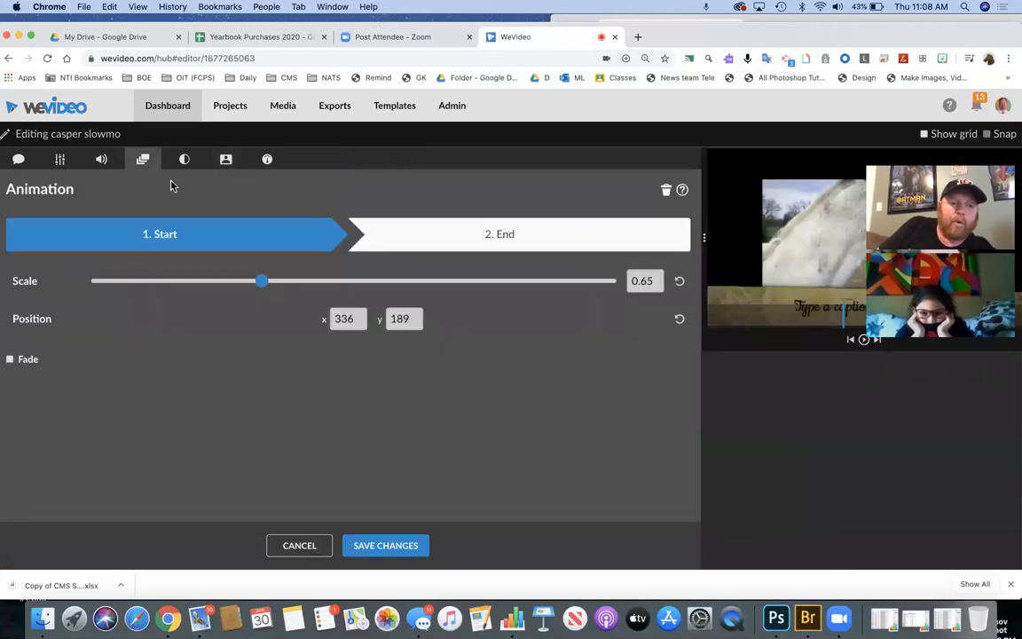
left_click_drag(264, 287, 447, 284)
left_click_drag(776, 213, 622, 318)
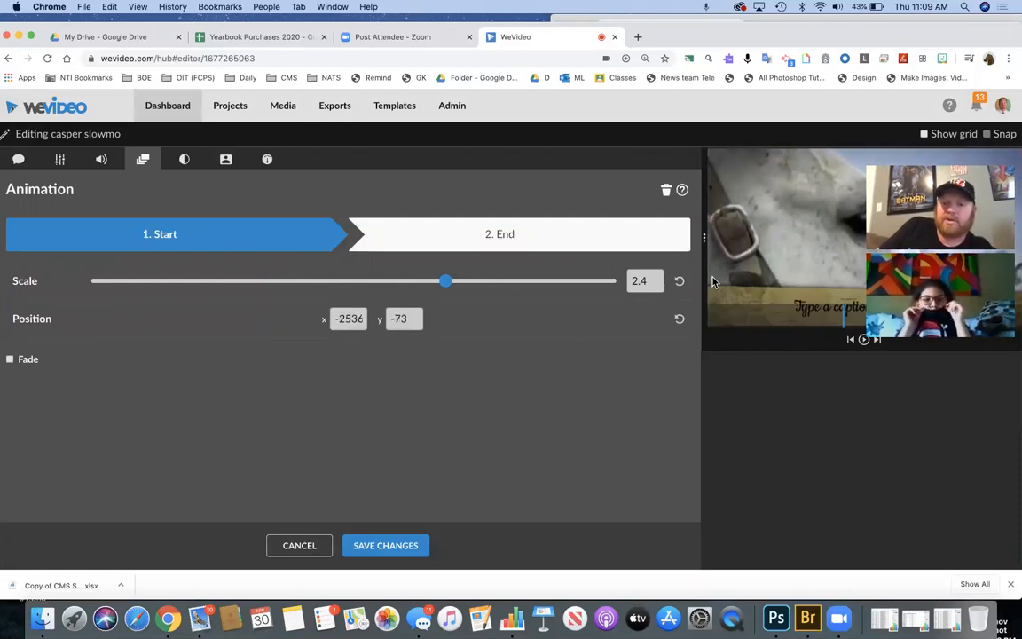
left_click_drag(849, 244, 898, 242)
left_click_drag(446, 280, 502, 290)
left_click_drag(807, 233, 766, 263)
- Set the ending frame wider at scale 2.12 and save the animation
left_click(636, 231)
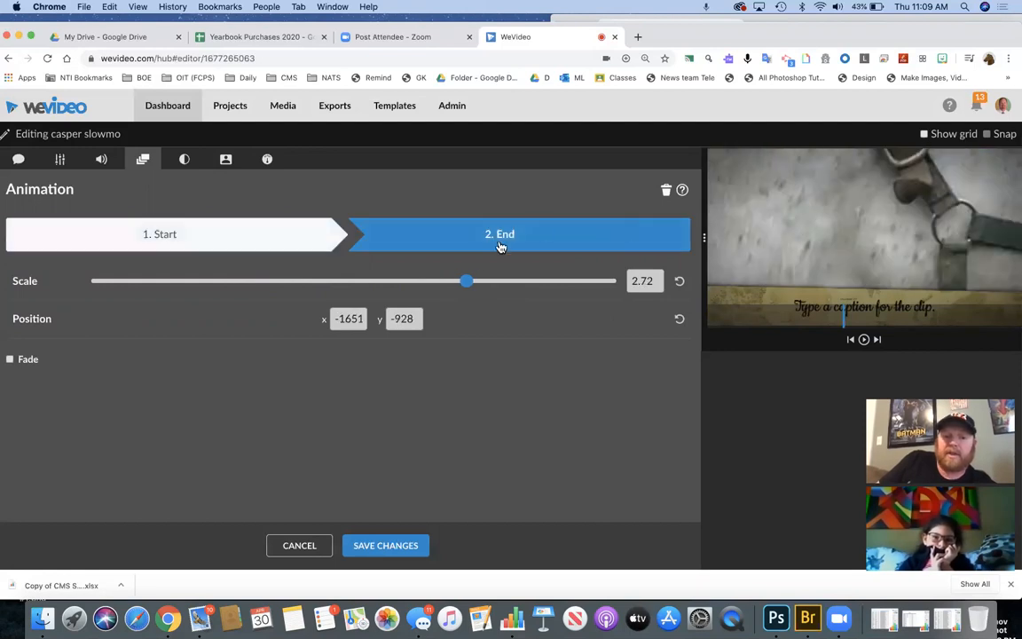
mouse_move(803, 236)
left_mouse_down()
mouse_move(486, 296)
mouse_move(804, 255)
left_mouse_up()
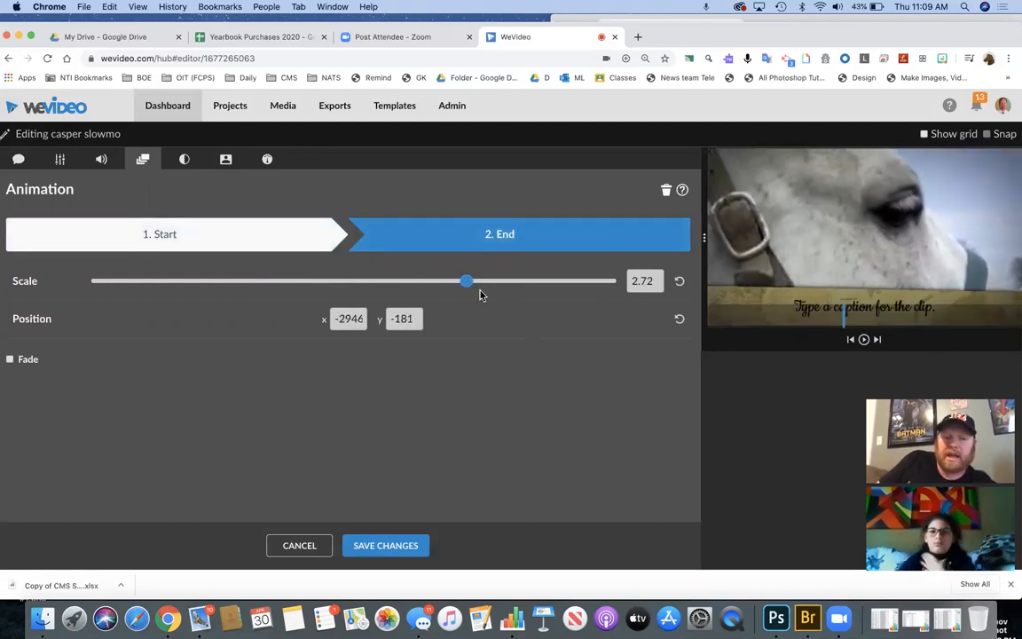
left_click_drag(467, 280, 427, 281)
left_click_drag(763, 253, 832, 238)
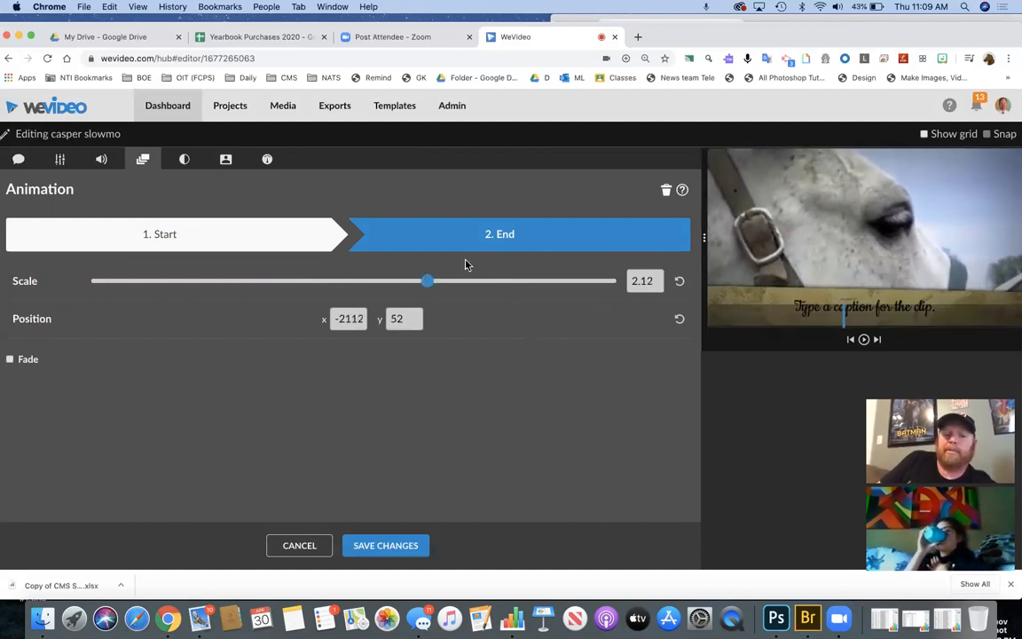
left_click(373, 548)
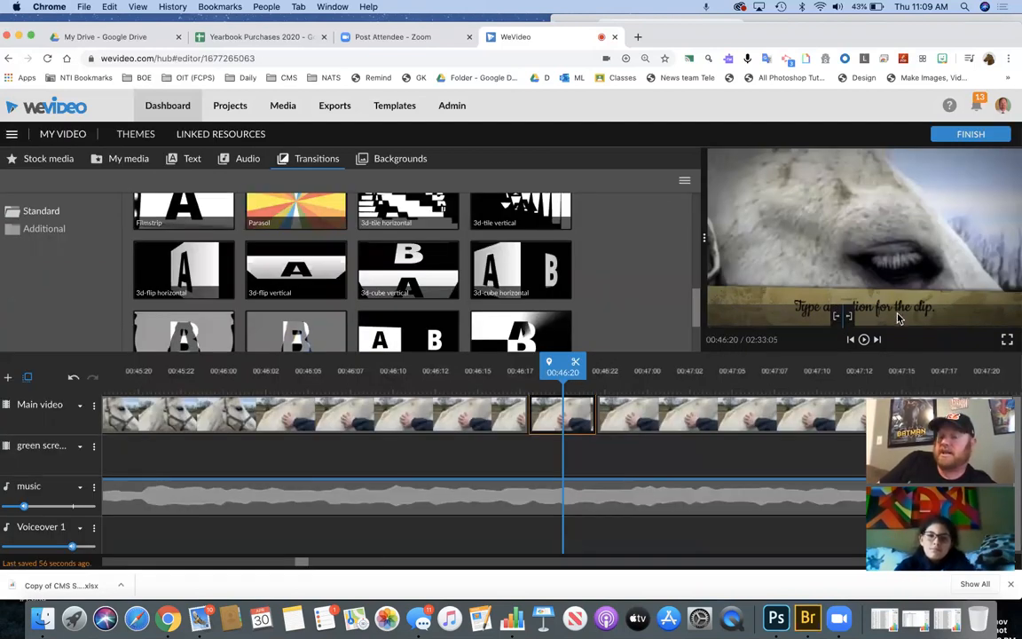
- Move the playhead back to 00:46:17 and try Cross fade and Dip To White between the Main video clips
left_click_drag(562, 365, 515, 367)
scroll(520, 340, "up", 5)
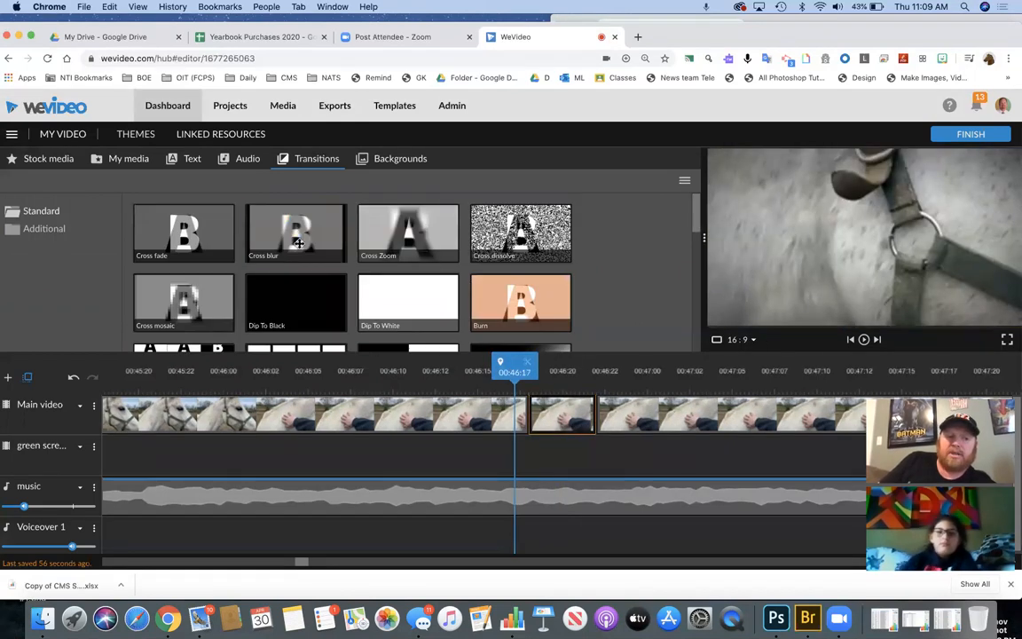
left_click(226, 237)
left_click_drag(227, 237, 528, 437)
key("super+z")
key("super+z")
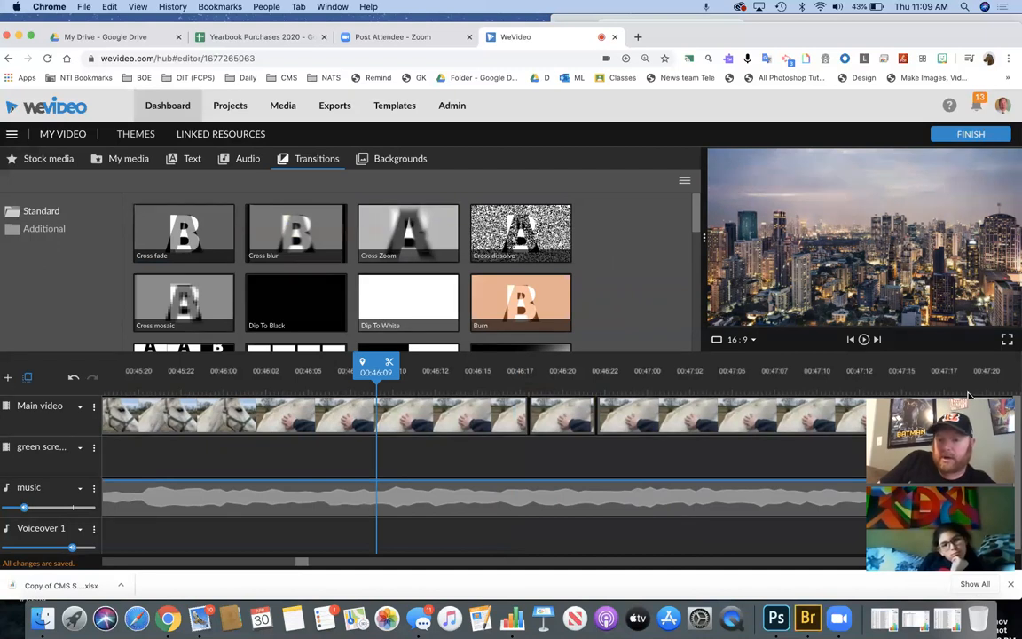
left_click_drag(987, 561, 923, 559)
left_click_drag(425, 323, 608, 418)
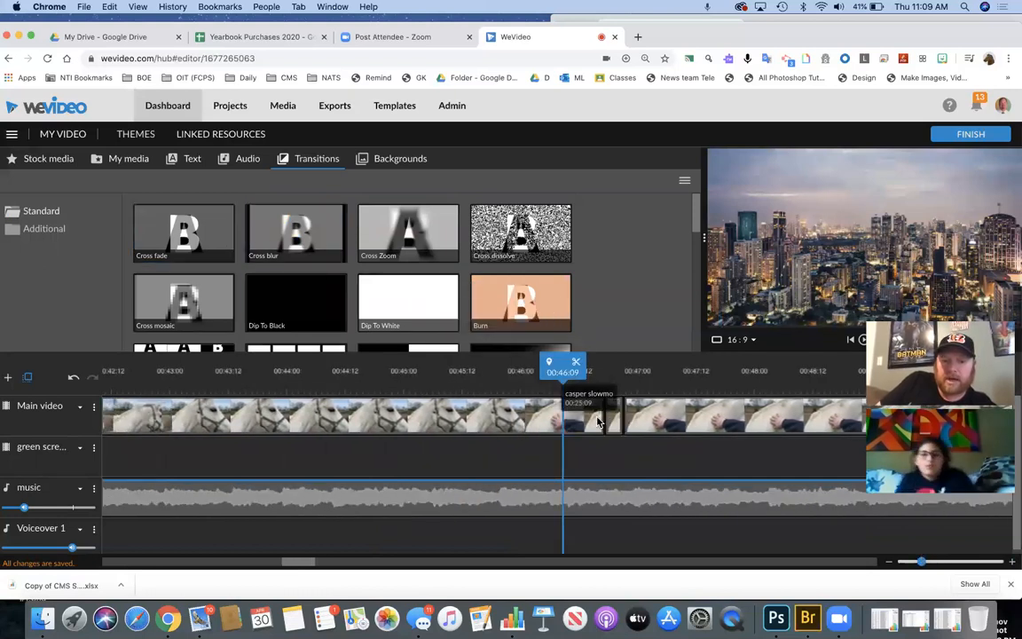
left_click_drag(580, 373, 604, 374)
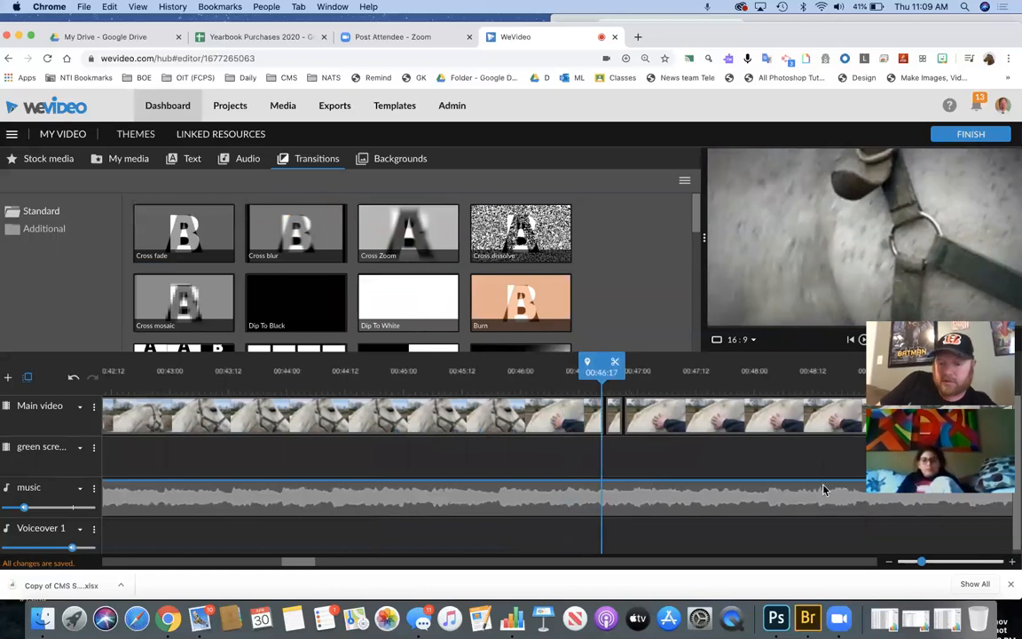
left_click_drag(925, 568, 904, 561)
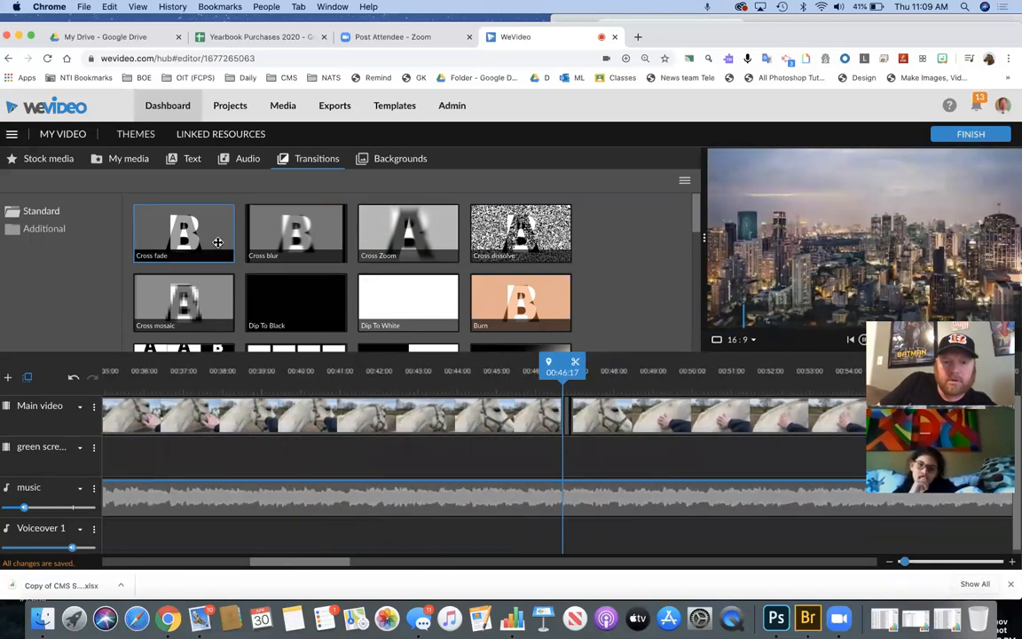
- Place a Cross fade between the two main clips and play through it to review
right_click(218, 243)
key("Escape")
mouse_move(218, 242)
left_mouse_down()
mouse_move(223, 236)
mouse_move(554, 392)
mouse_move(561, 411)
left_mouse_up()
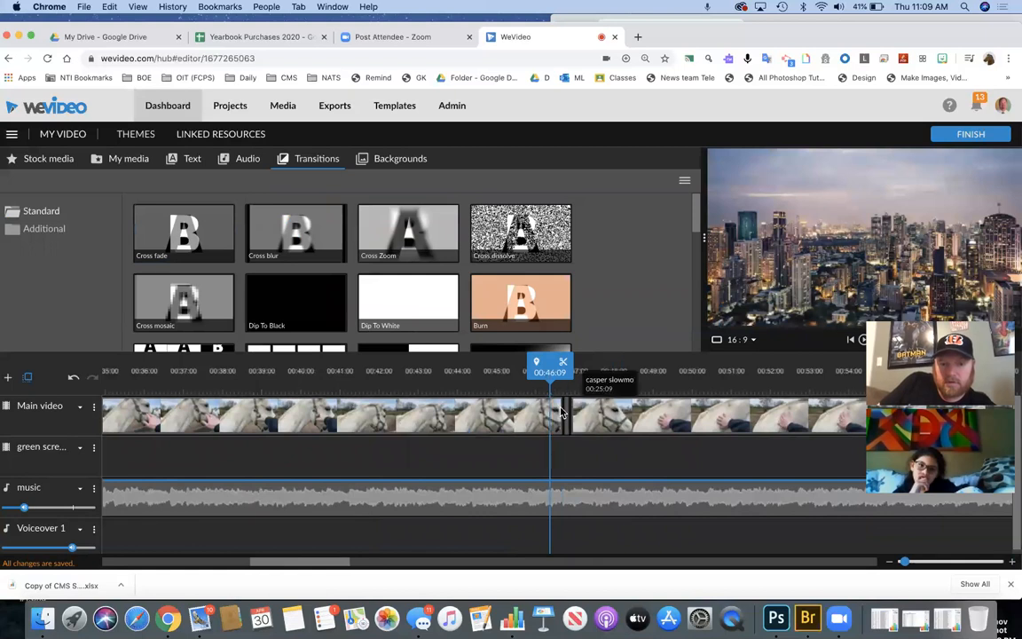
left_click_drag(536, 372, 548, 376)
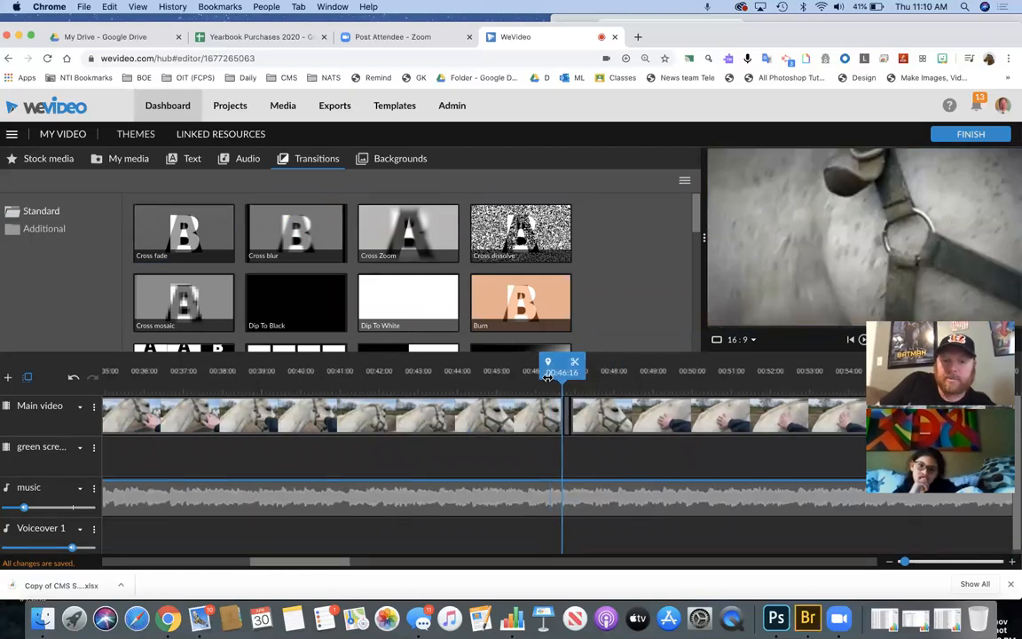
key("space")
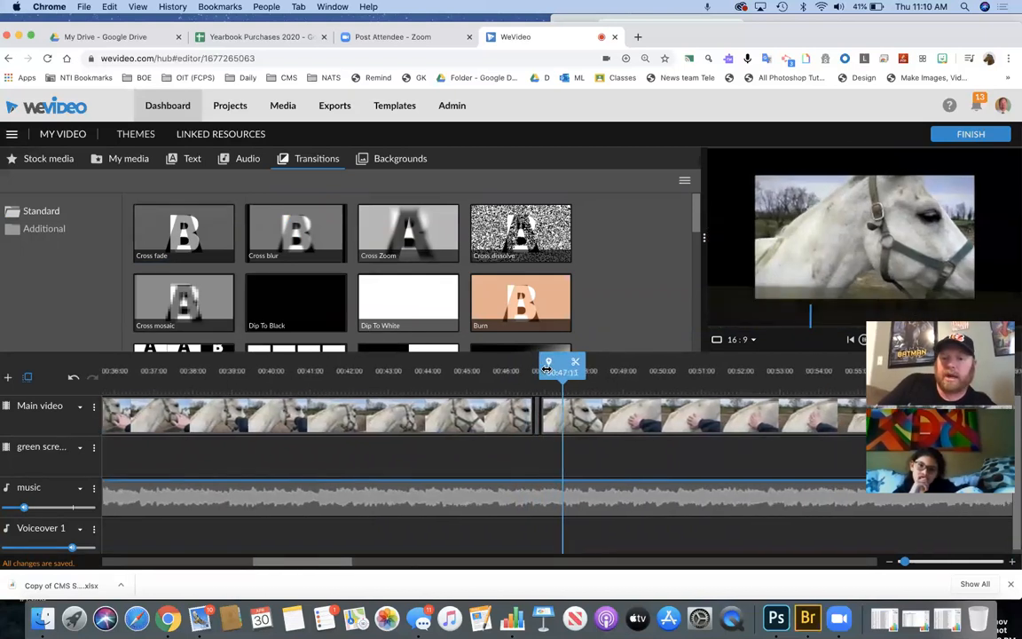
left_click_drag(551, 367, 390, 371)
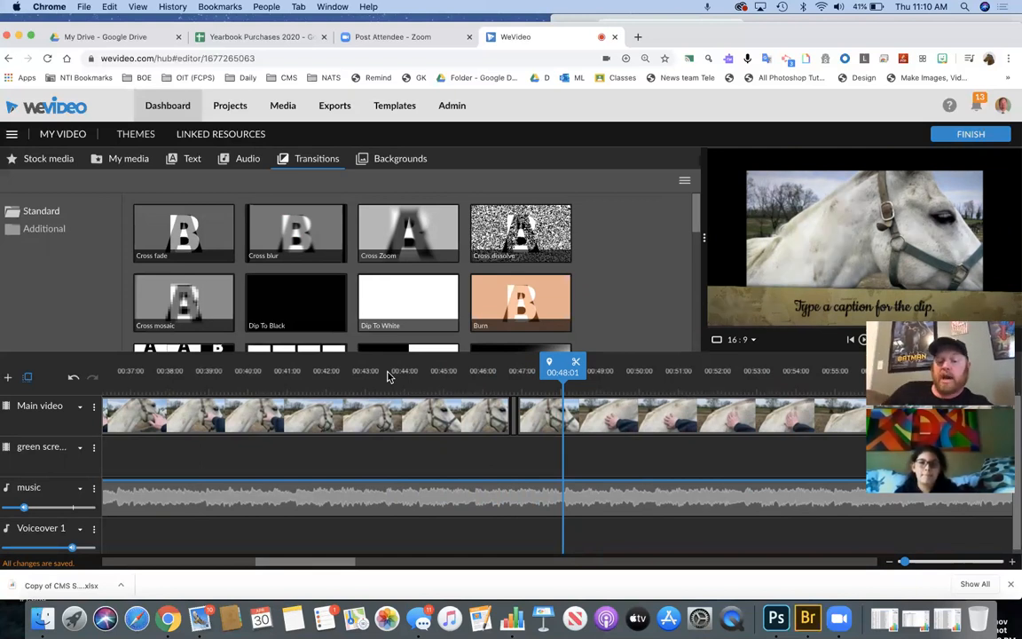
left_click_drag(907, 561, 979, 561)
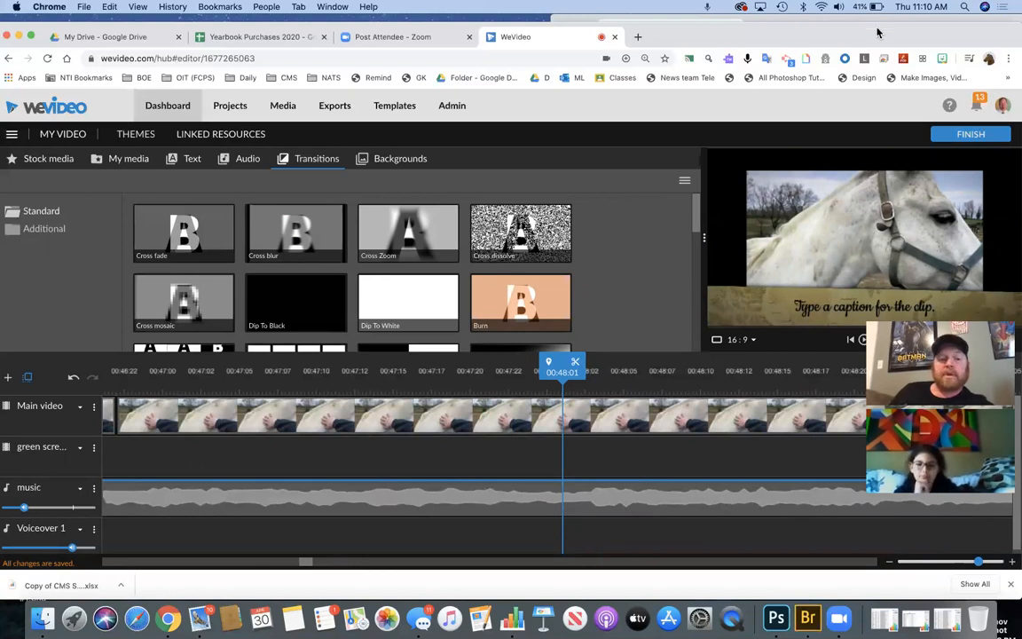
- Replace the export title 'My Video 1' with 'Horses In The Bluegrass' and confirm it
left_click(988, 138)
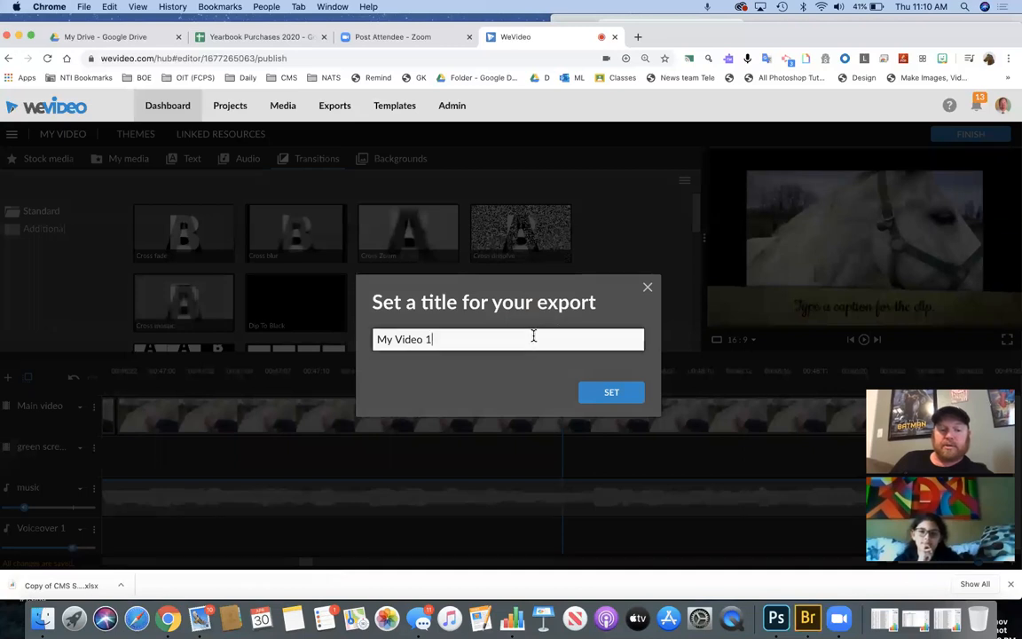
left_click_drag(478, 336, 363, 333)
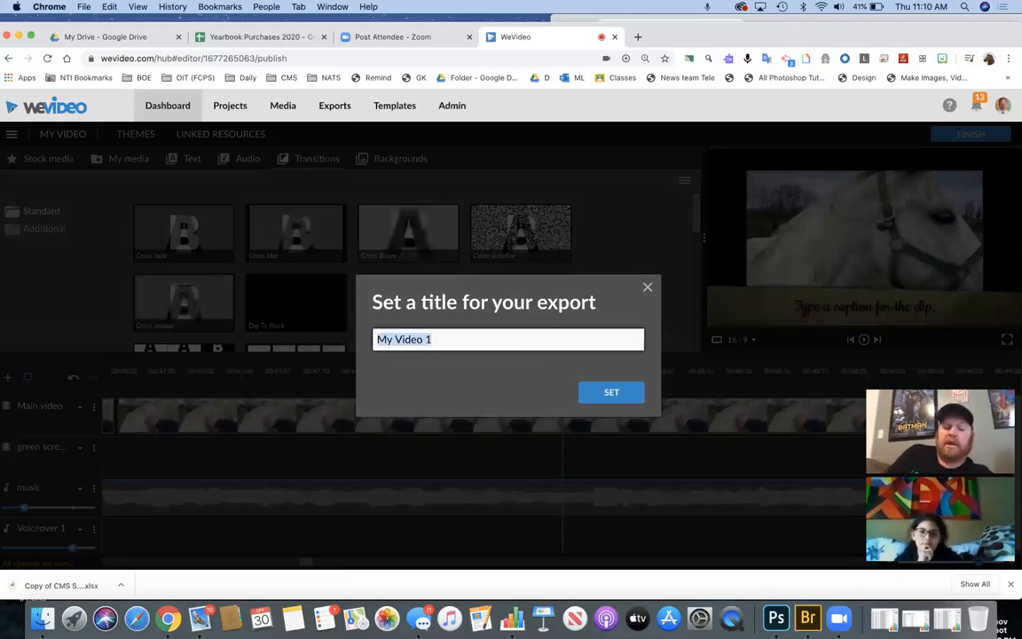
key("BackSpace")
type("Mc")
key("BackSpace")
type("Horses in th")
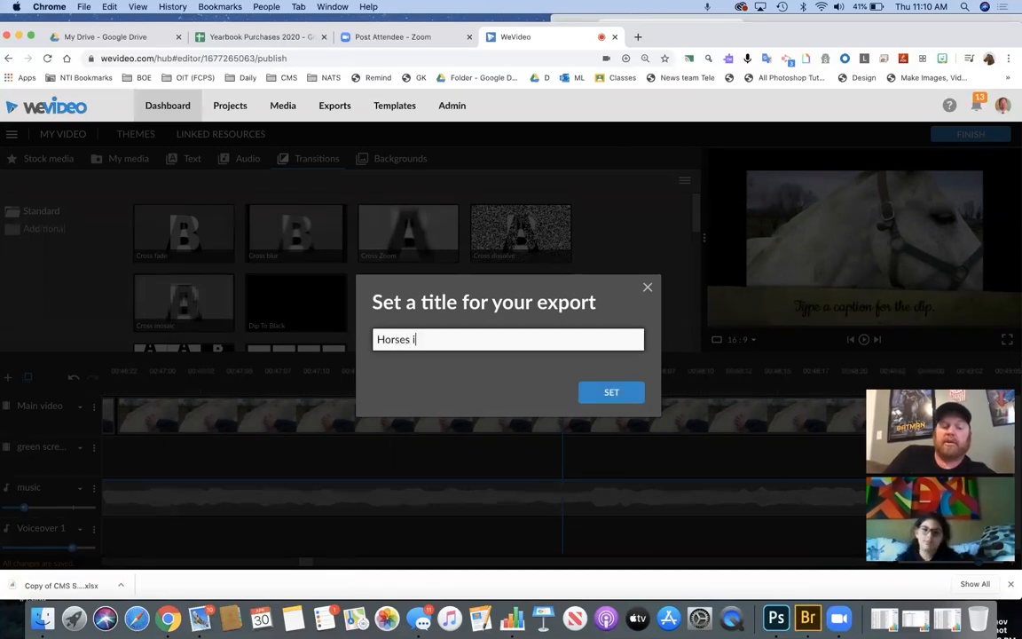
key("BackSpace")
type("In The Blue")
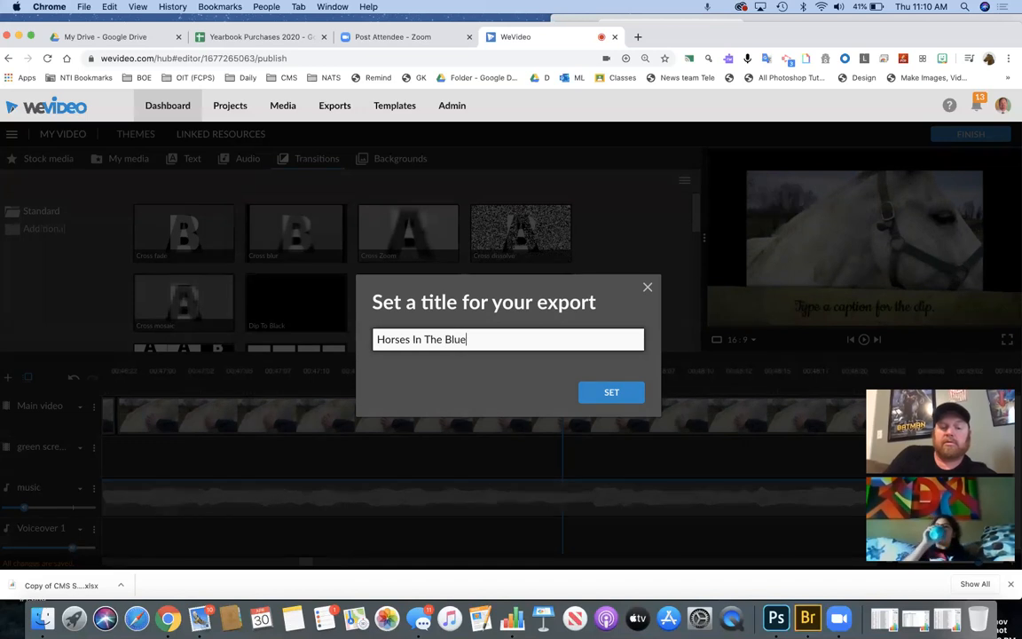
left_click(603, 396)
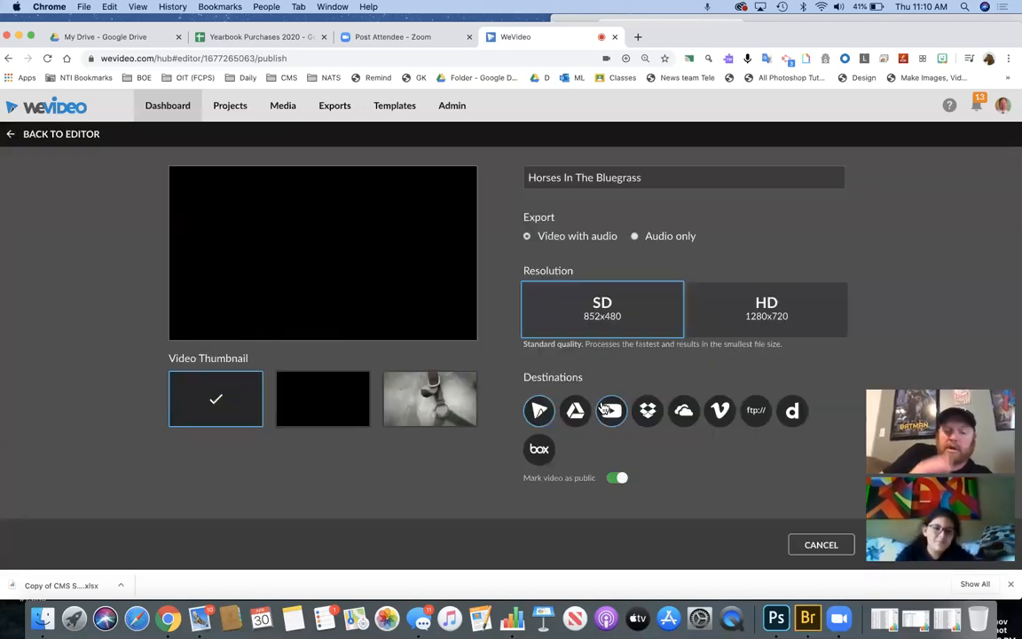
- Export in HD 1280x720 with the horse-halter frame as the thumbnail
left_click(765, 331)
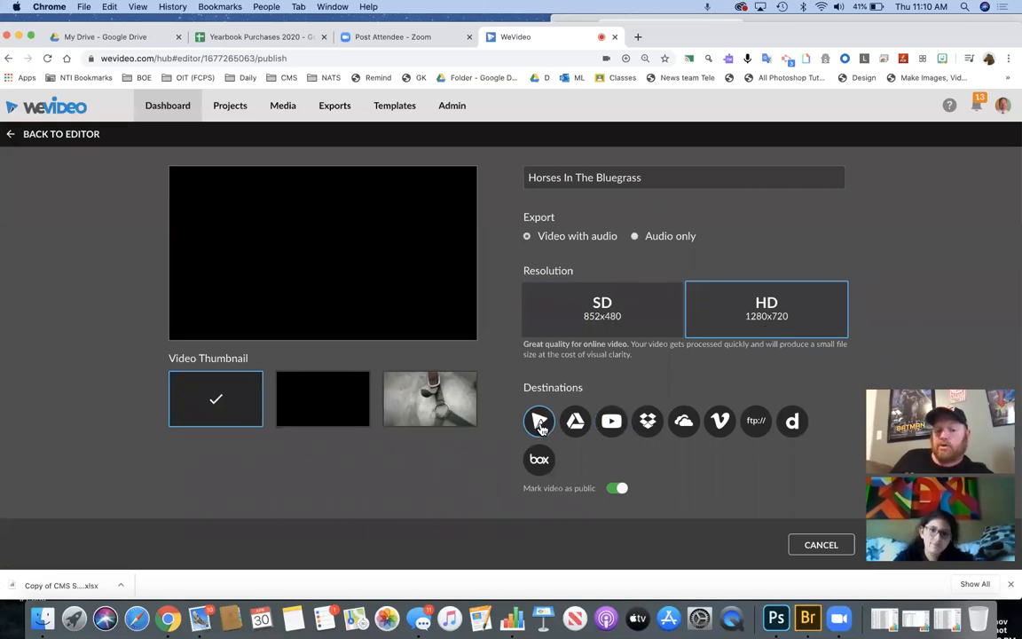
left_click(465, 408)
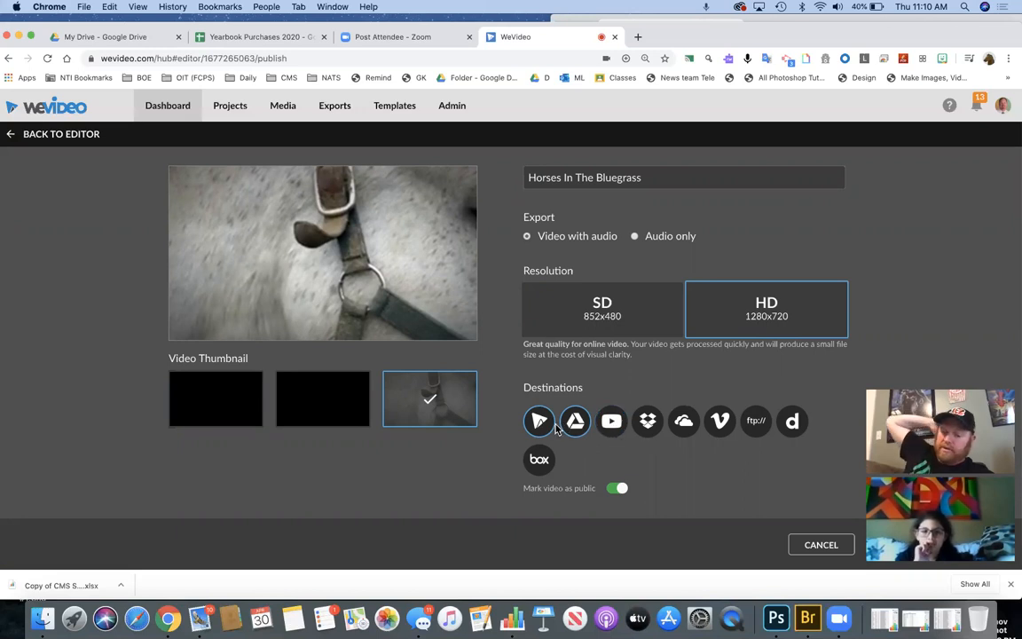
left_click_drag(974, 384, 975, 253)
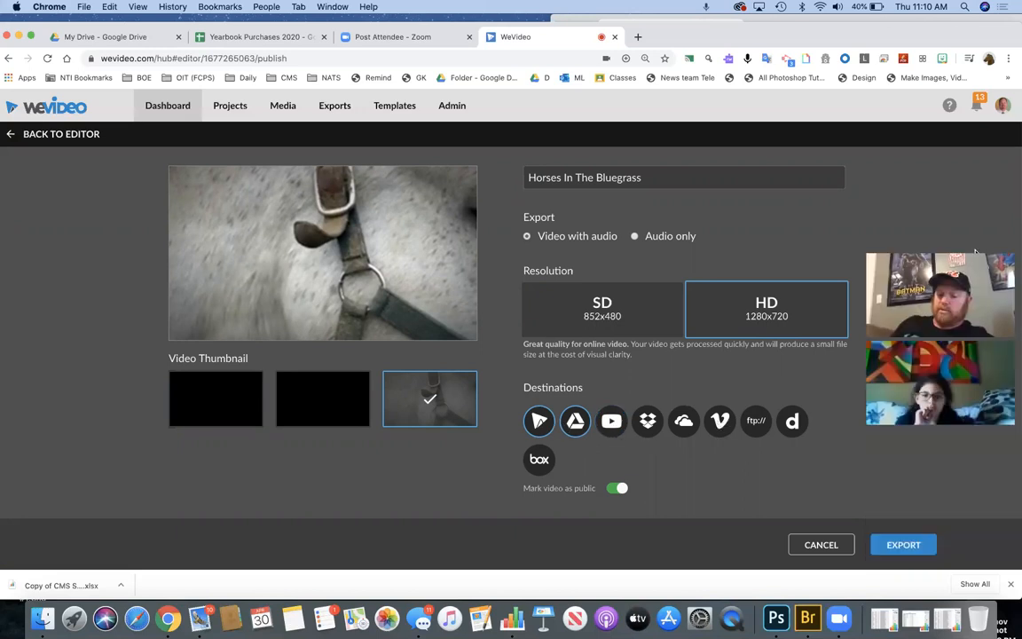
left_click(903, 545)
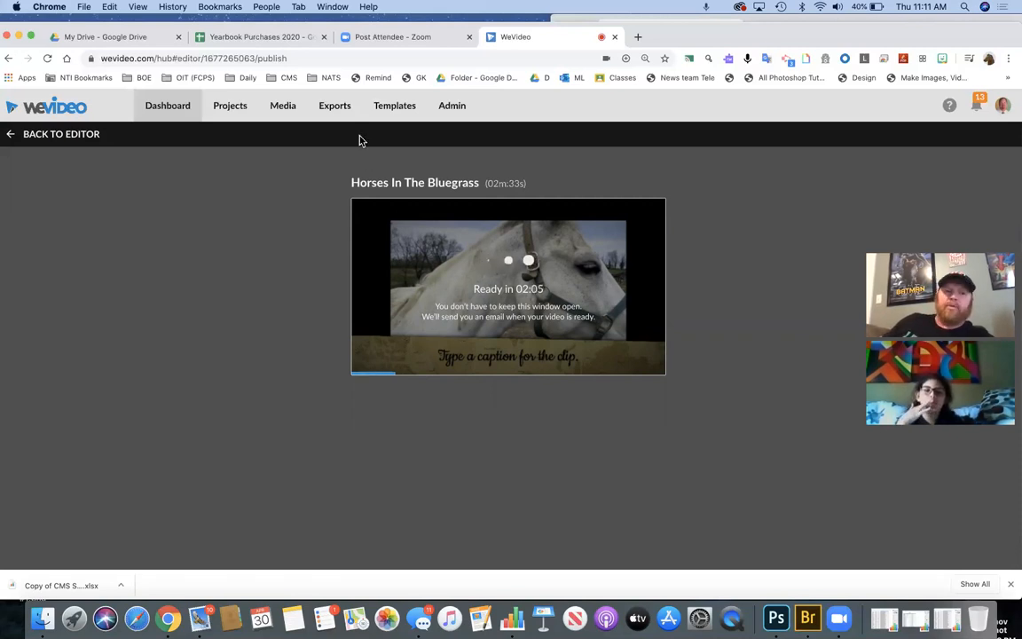
- Scroll through My exports to find 'Horses In The Bluegrass' among earlier videos
left_click(342, 109)
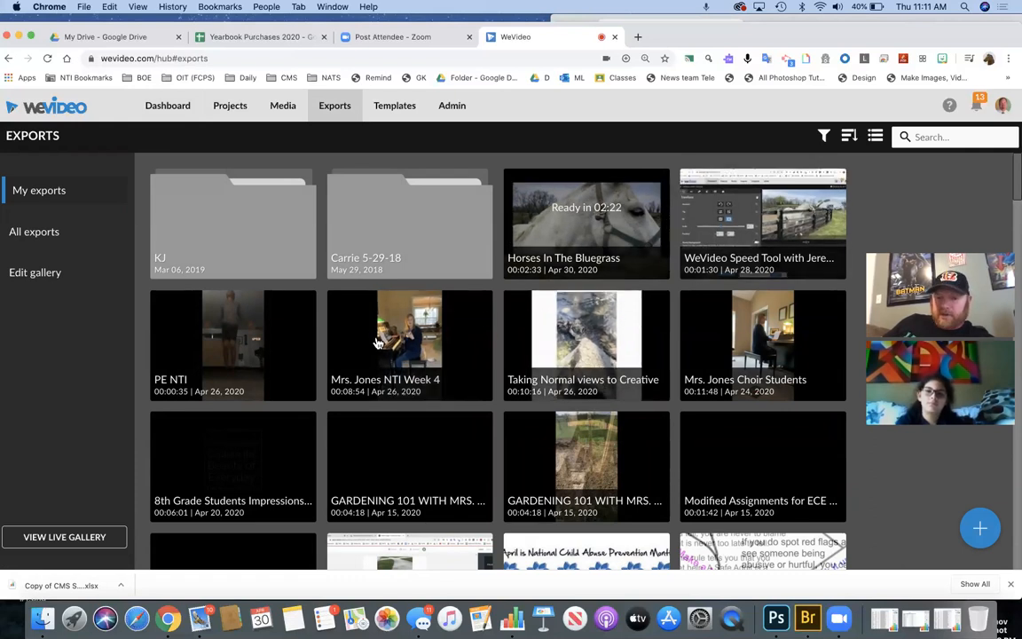
scroll(612, 392, "down", 2)
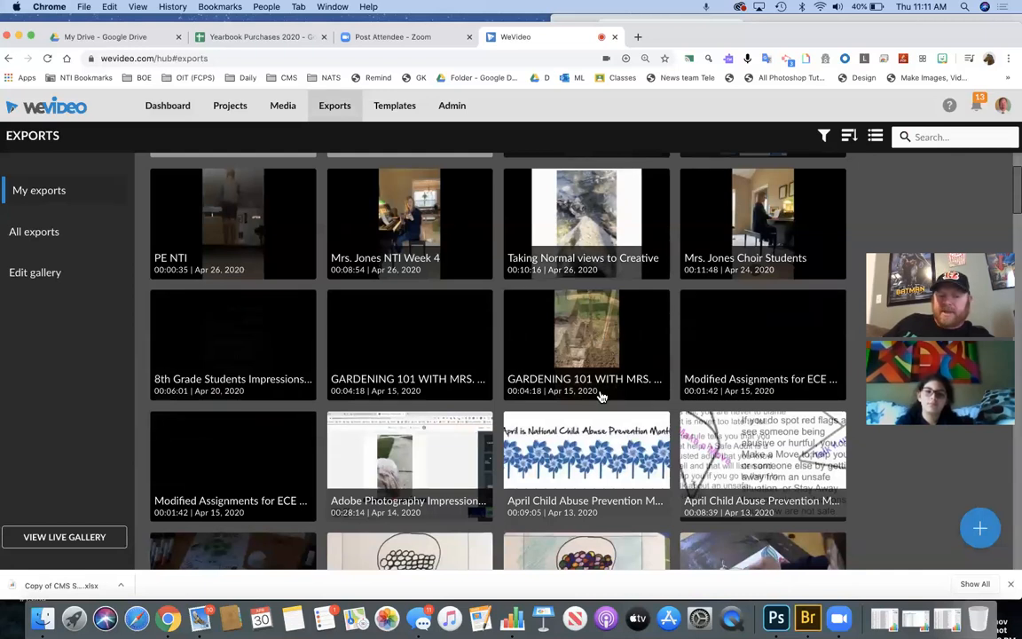
scroll(602, 397, "down", 5)
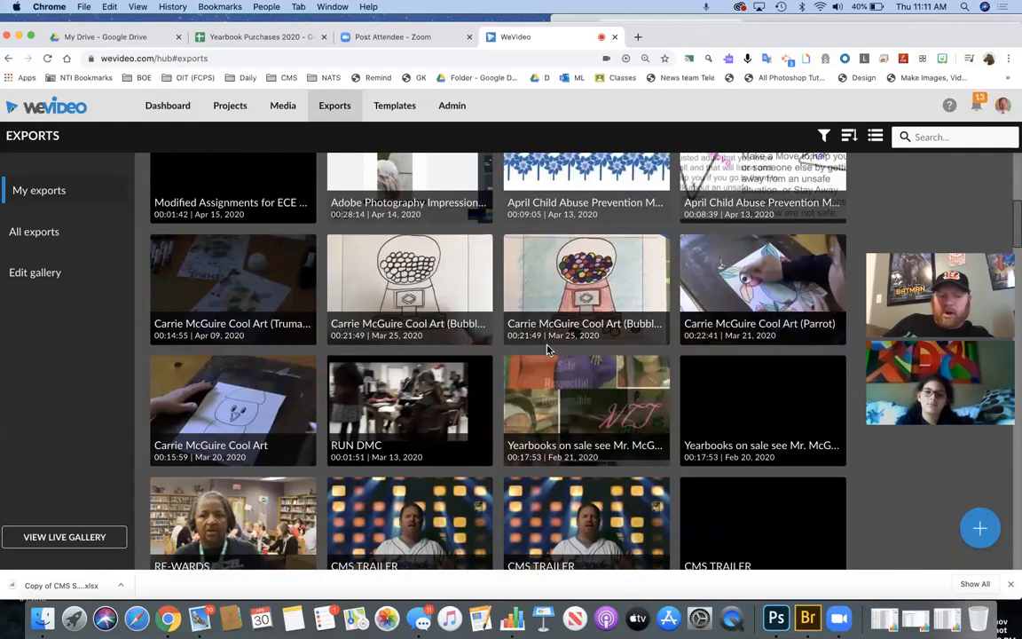
scroll(547, 351, "down", 1)
scroll(247, 427, "down", 2)
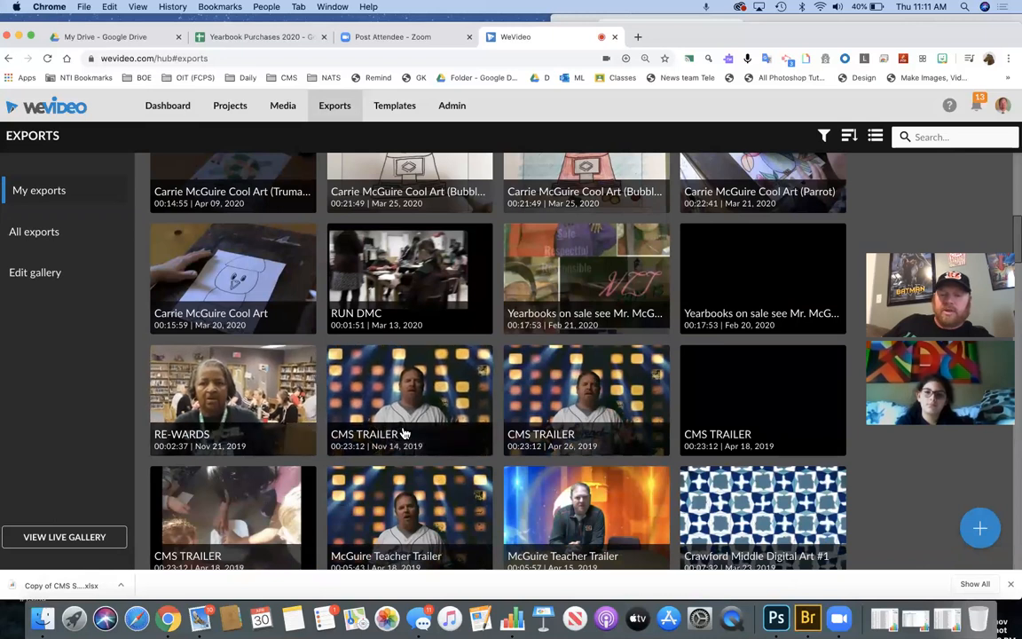
scroll(401, 429, "up", 7)
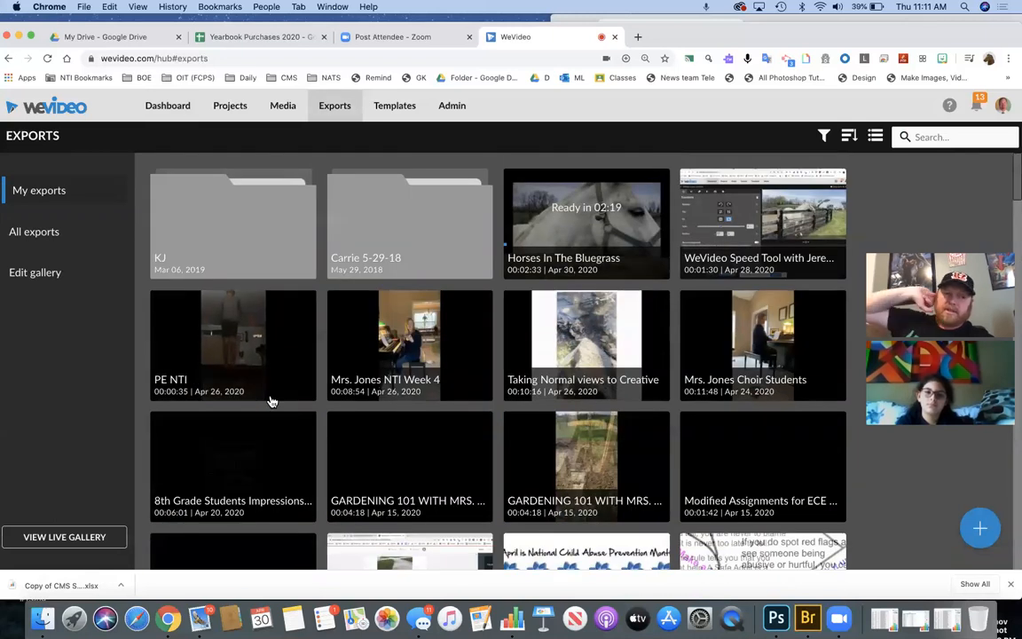